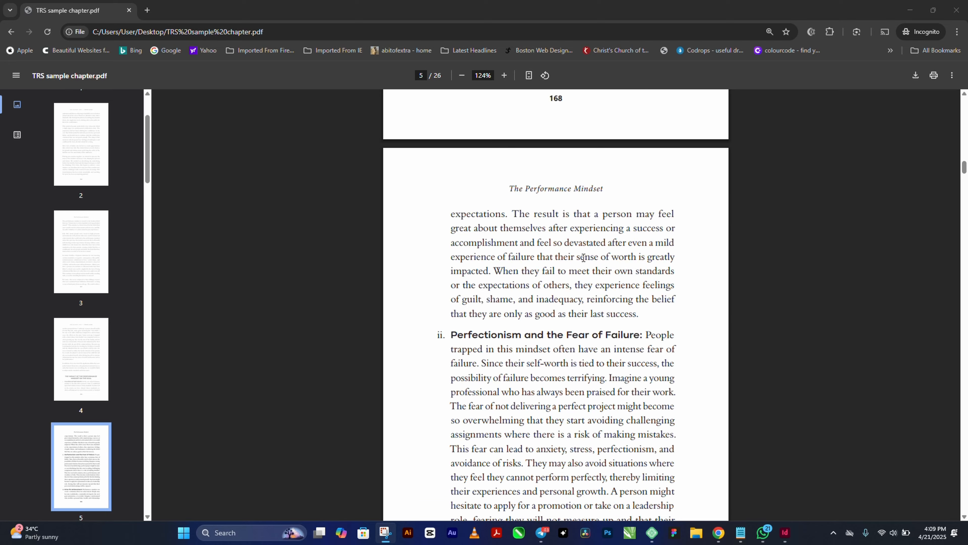
Step: Look through pages 5 to 13 of the sample chapter, including the Instruction box, the checkbox statements and the Interpretation of Scores section
{"action": "scroll", "coordinate": [583, 258], "scroll_direction": "down", "scroll_amount": 5}
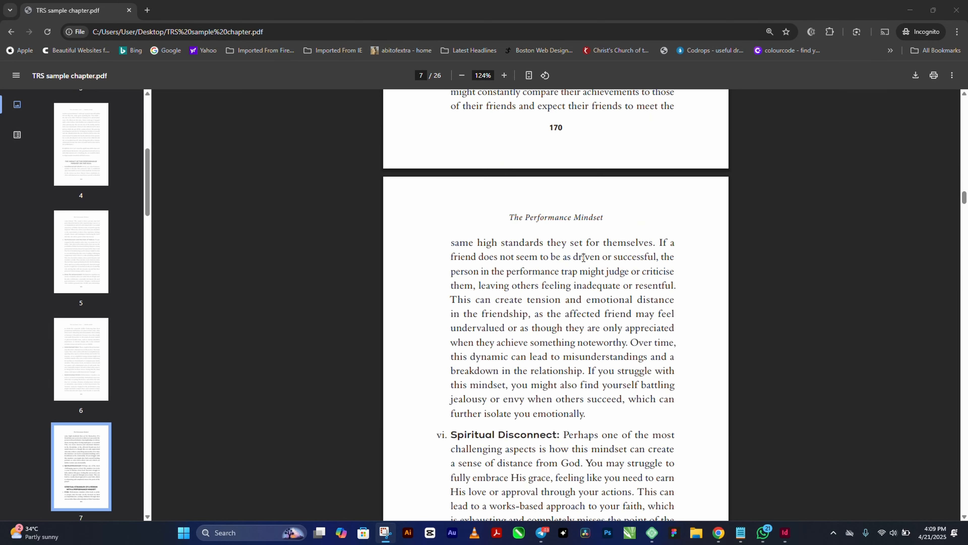
{"action": "scroll", "coordinate": [583, 258], "scroll_direction": "down", "scroll_amount": 12}
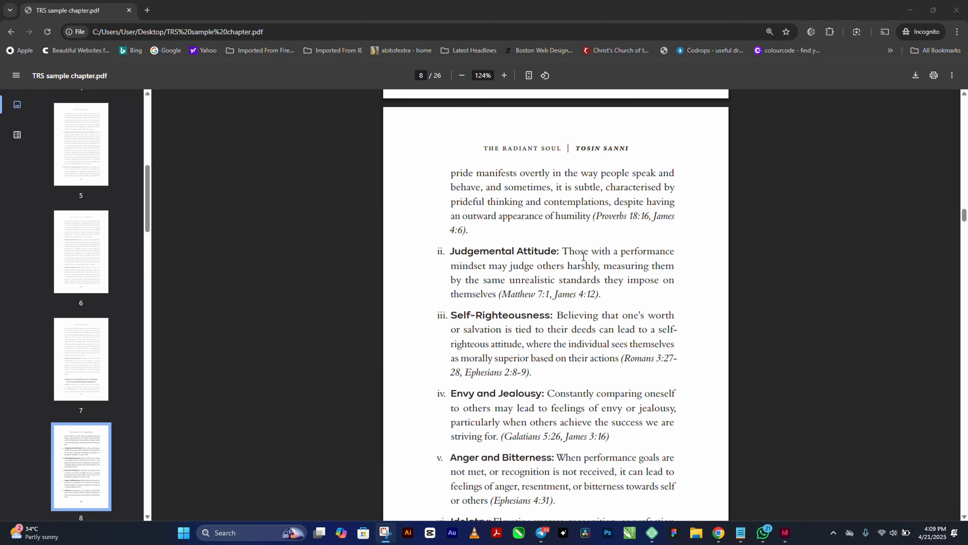
{"action": "scroll", "coordinate": [583, 258], "scroll_direction": "down", "scroll_amount": 8}
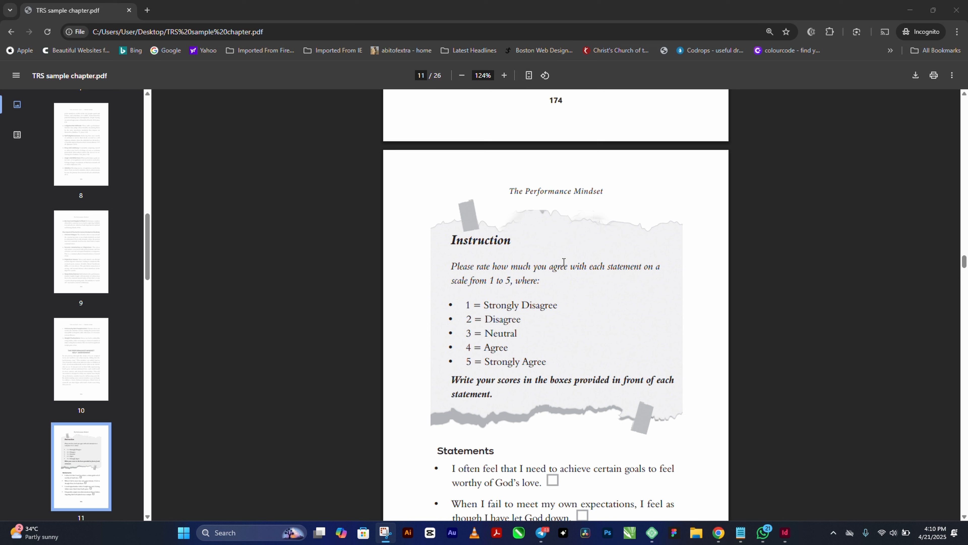
{"action": "scroll", "coordinate": [563, 261], "scroll_direction": "up", "scroll_amount": 3, "text": "ctrl"}
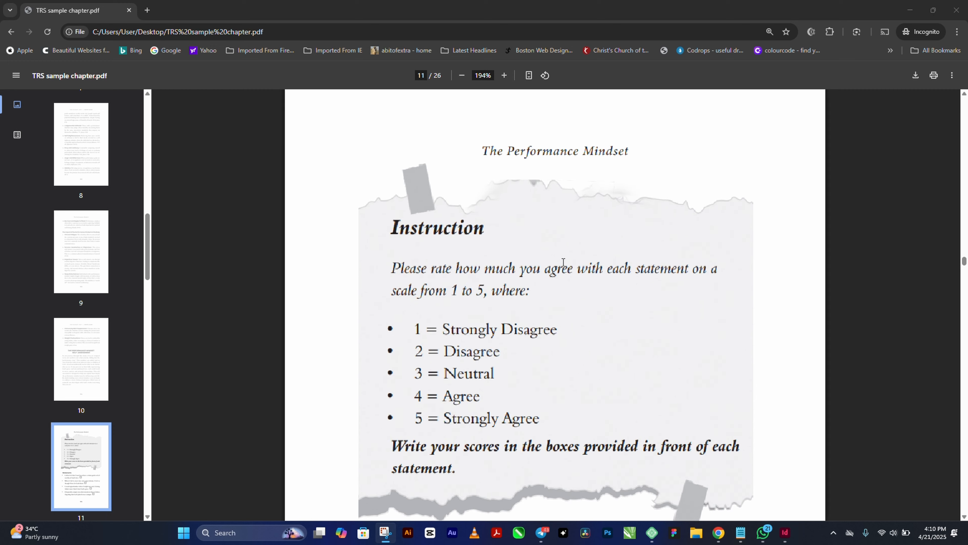
{"action": "scroll", "coordinate": [564, 261], "scroll_direction": "down", "scroll_amount": 2}
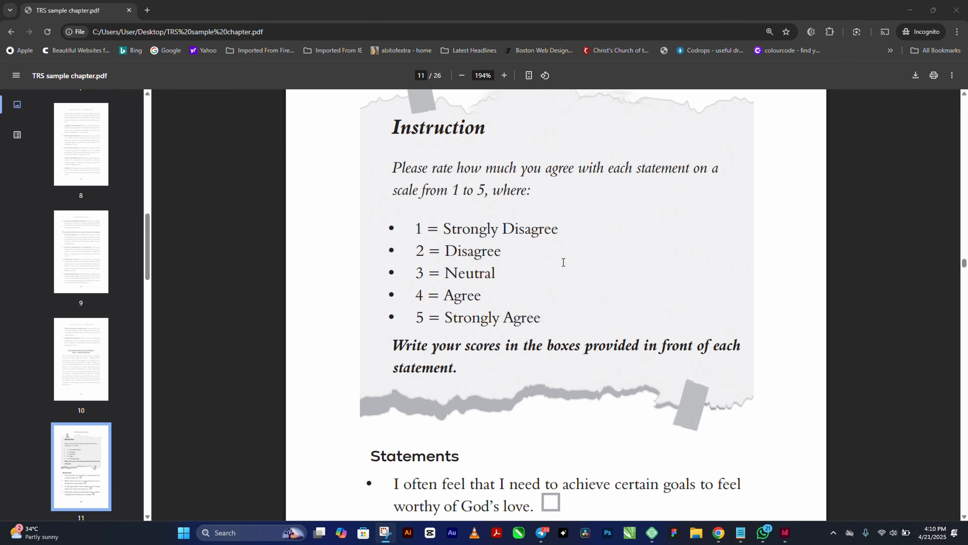
{"action": "scroll", "coordinate": [564, 262], "scroll_direction": "down", "scroll_amount": 8}
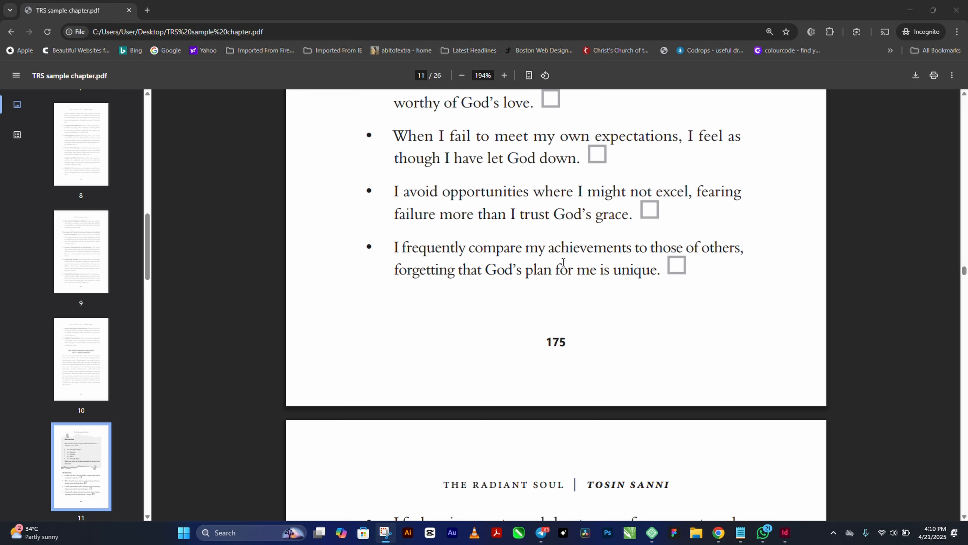
{"action": "scroll", "coordinate": [563, 261], "scroll_direction": "down", "scroll_amount": 20}
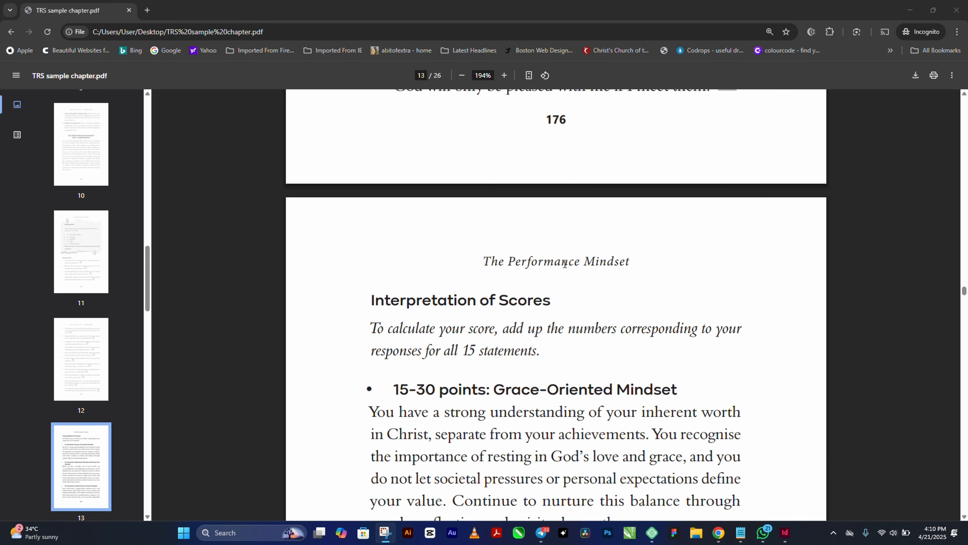
{"action": "scroll", "coordinate": [571, 263], "scroll_direction": "up", "scroll_amount": 2}
{"action": "scroll", "coordinate": [584, 269], "scroll_direction": "down", "scroll_amount": 10}
{"action": "scroll", "coordinate": [583, 269], "scroll_direction": "up", "scroll_amount": 4}
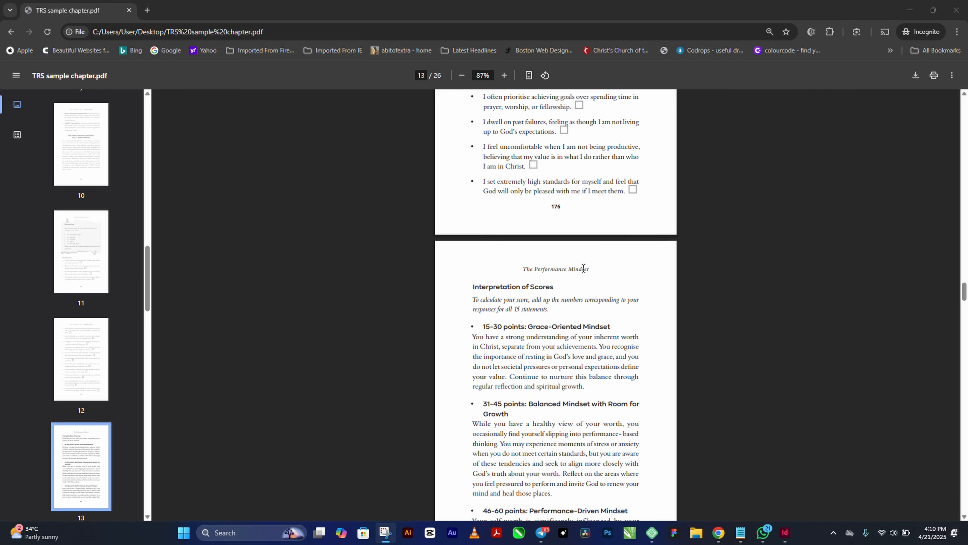
Step: Return to page 1 and examine the chapter title, the flower illustration and the decorative lettering that opens the first paragraph up close
{"action": "left_click_drag", "start_coordinate": [965, 291], "coordinate": [945, 98]}
{"action": "scroll", "coordinate": [563, 250], "scroll_direction": "up", "scroll_amount": 2}
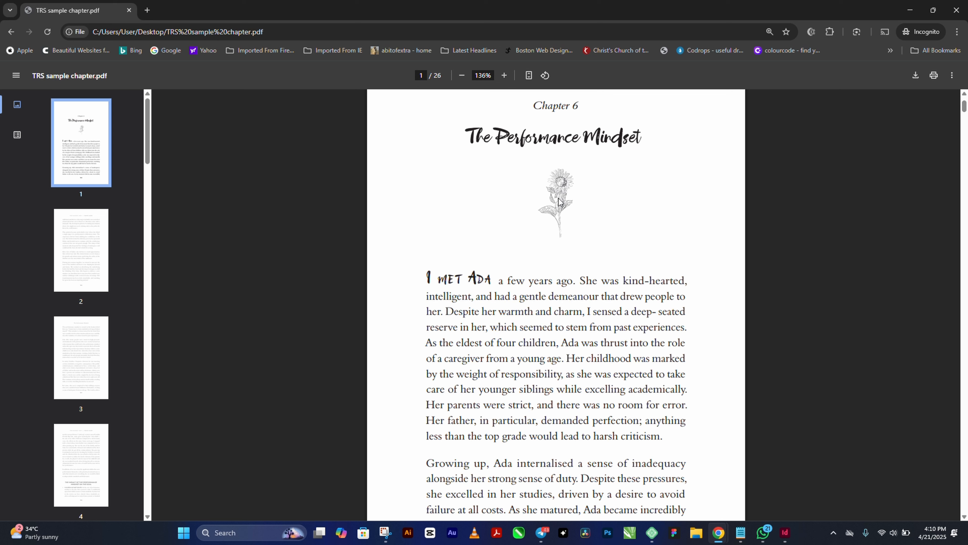
{"action": "scroll", "coordinate": [573, 195], "scroll_direction": "up", "scroll_amount": 5, "text": "ctrl"}
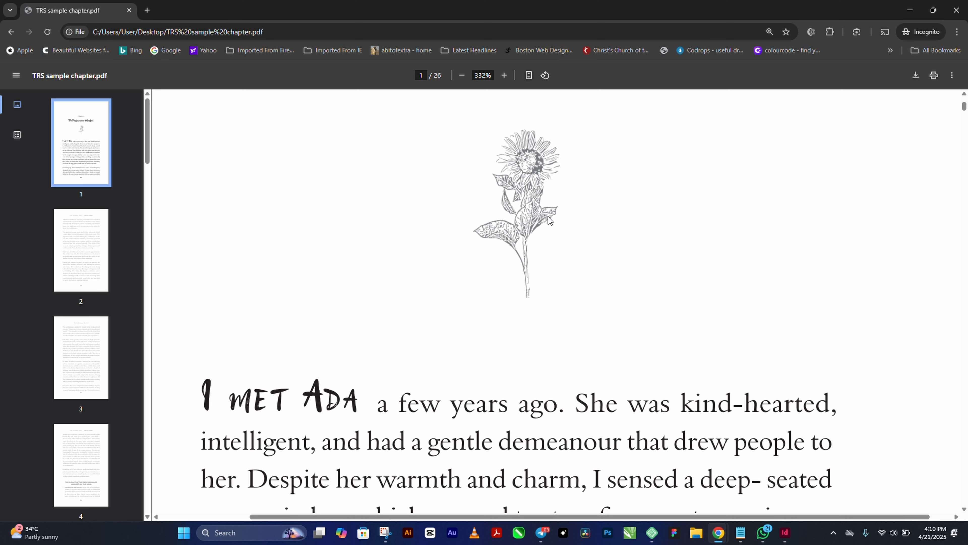
{"action": "scroll", "coordinate": [549, 217], "scroll_direction": "down", "scroll_amount": 2, "text": "ctrl"}
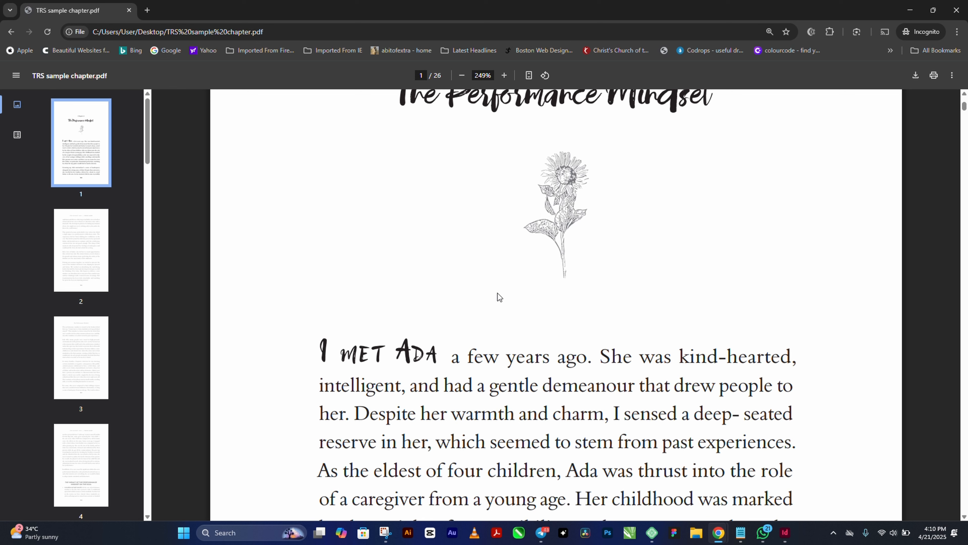
{"action": "scroll", "coordinate": [499, 296], "scroll_direction": "up", "scroll_amount": 1}
{"action": "scroll", "coordinate": [497, 294], "scroll_direction": "down", "scroll_amount": 3}
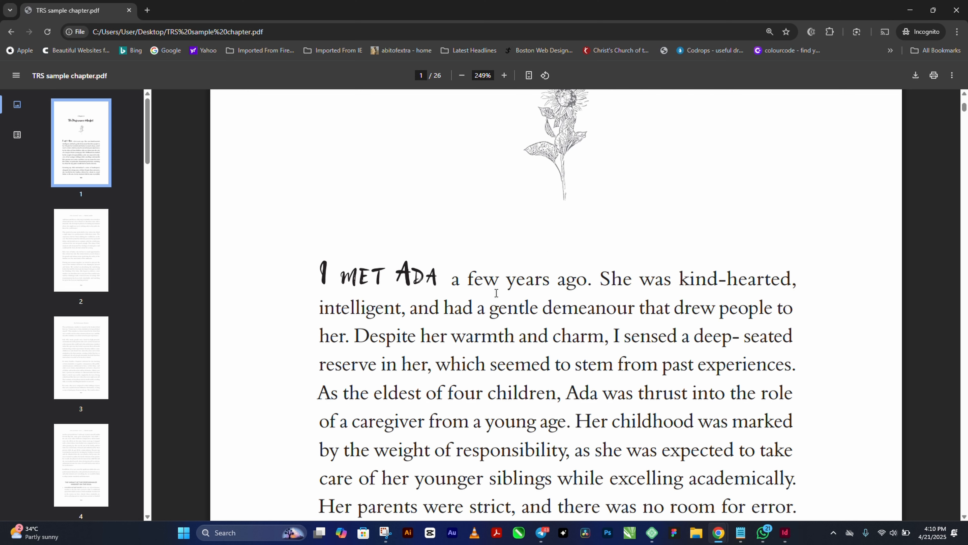
{"action": "scroll", "coordinate": [429, 284], "scroll_direction": "up", "scroll_amount": 2, "text": "ctrl"}
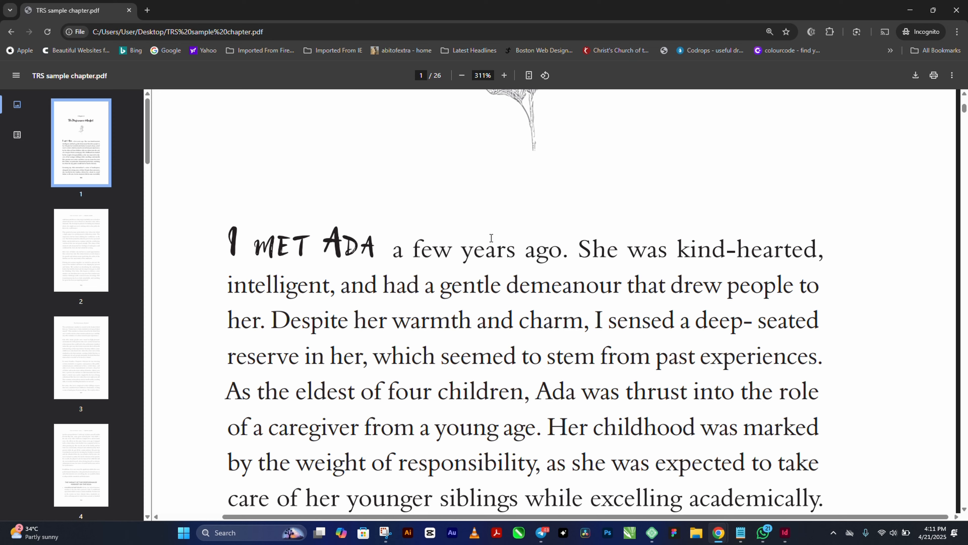
Step: Examine the body paragraphs, the section heading on page 4 and the numbered items' bold lead-ins, highlighting "Conditional Self-Worth:" and its following text
{"action": "scroll", "coordinate": [499, 235], "scroll_direction": "down", "scroll_amount": 20}
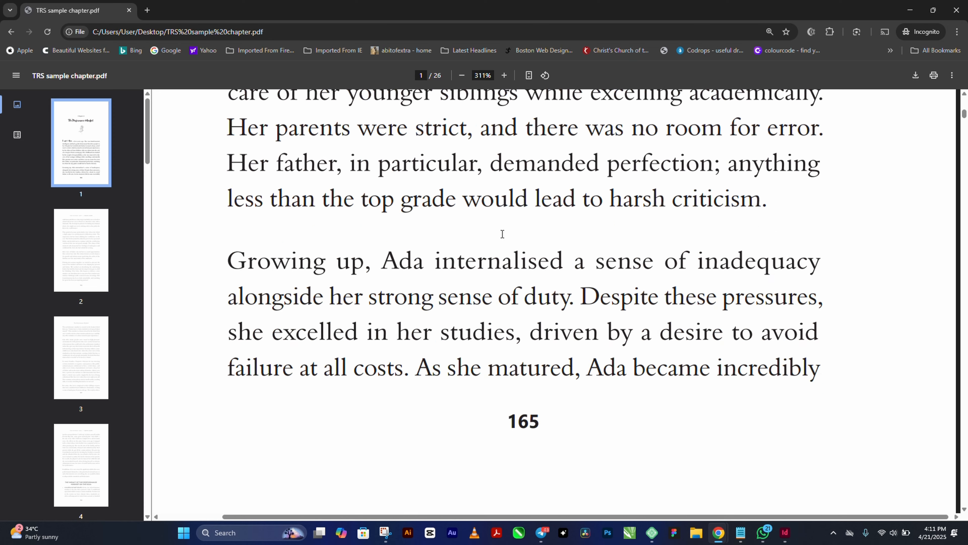
{"action": "scroll", "coordinate": [504, 233], "scroll_direction": "down", "scroll_amount": 20}
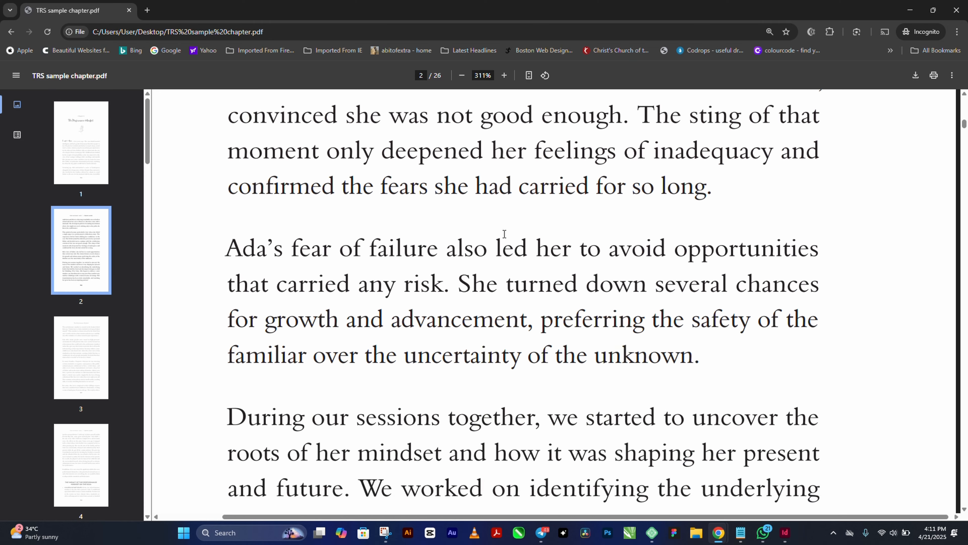
{"action": "scroll", "coordinate": [504, 234], "scroll_direction": "down", "scroll_amount": 20}
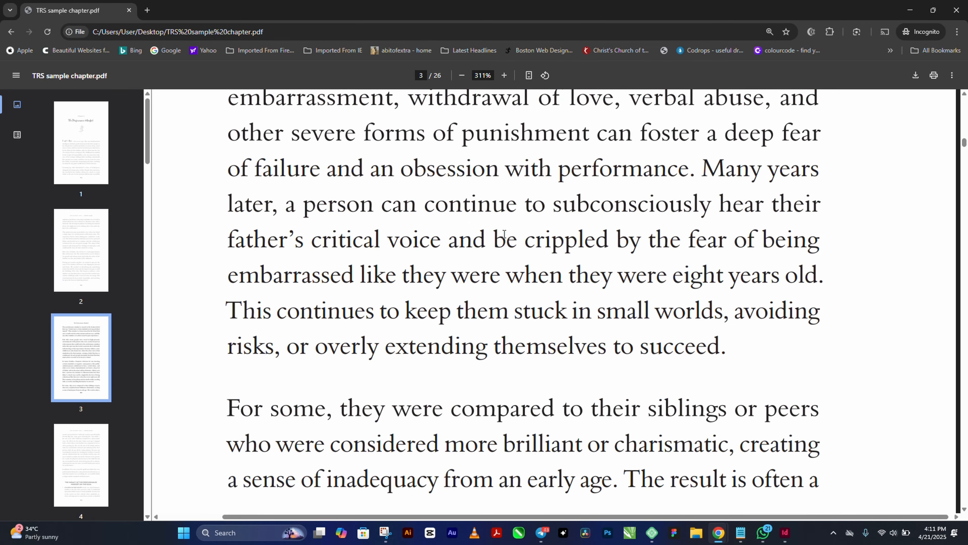
{"action": "scroll", "coordinate": [505, 234], "scroll_direction": "down", "scroll_amount": 12}
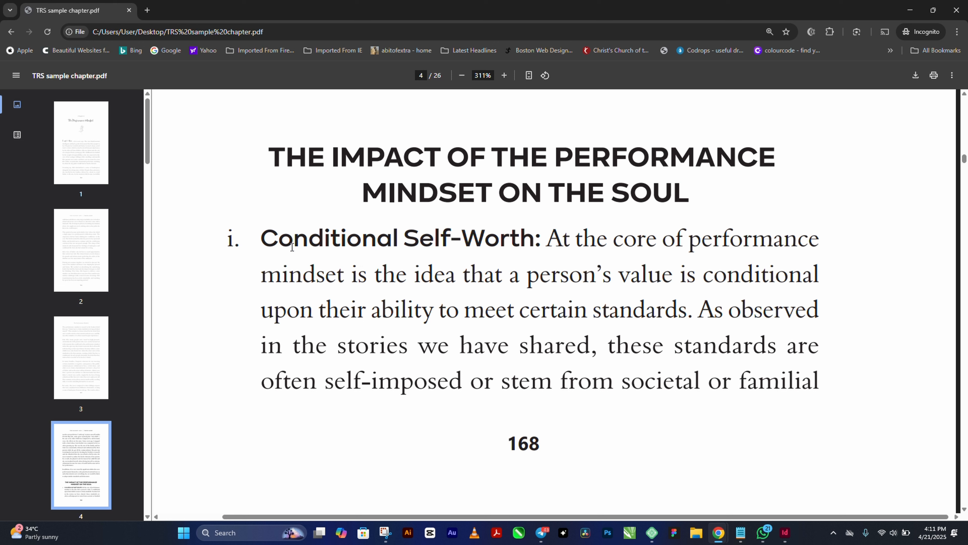
{"action": "left_click_drag", "start_coordinate": [255, 245], "coordinate": [538, 239]}
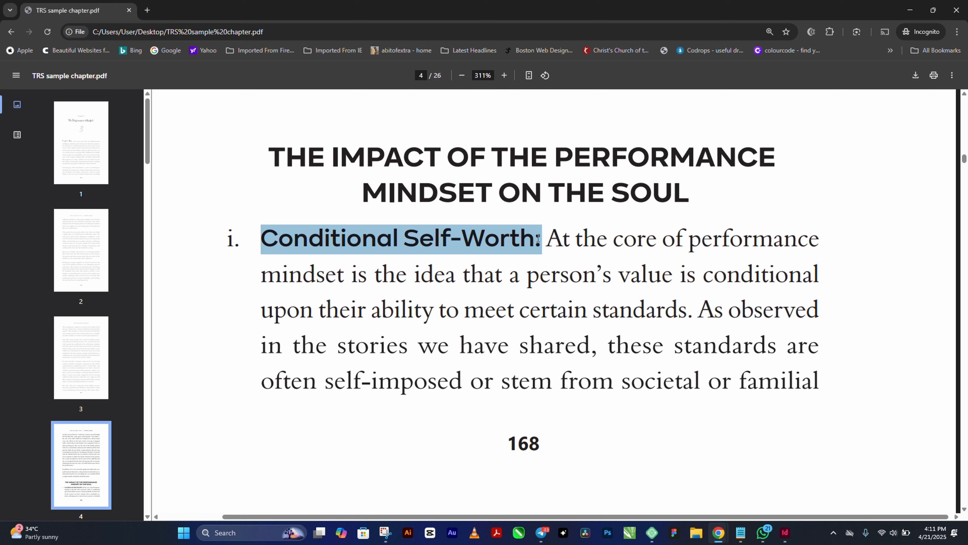
{"action": "left_click_drag", "start_coordinate": [552, 237], "coordinate": [654, 376]}
{"action": "scroll", "coordinate": [654, 377], "scroll_direction": "down", "scroll_amount": 20}
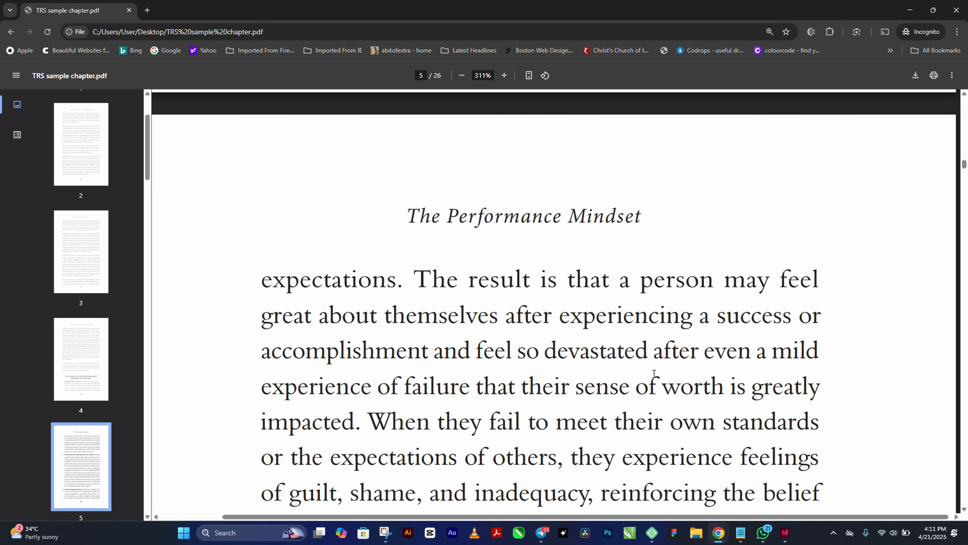
{"action": "scroll", "coordinate": [429, 361], "scroll_direction": "down", "scroll_amount": 20}
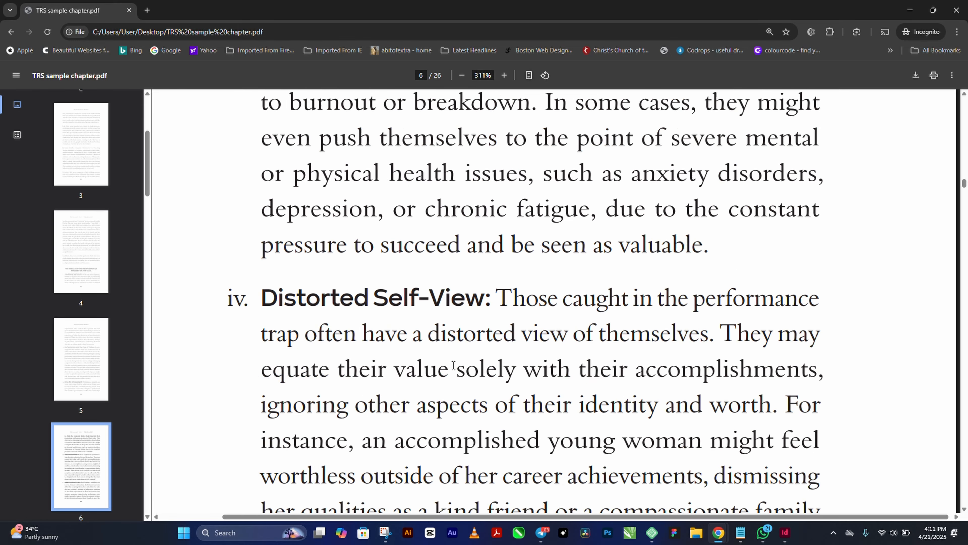
Step: Examine the torn-paper Instruction box on page 11 and the bulleted statements with score boxes, up to the Interpretation of Scores section
{"action": "scroll", "coordinate": [551, 387], "scroll_direction": "down", "scroll_amount": 20}
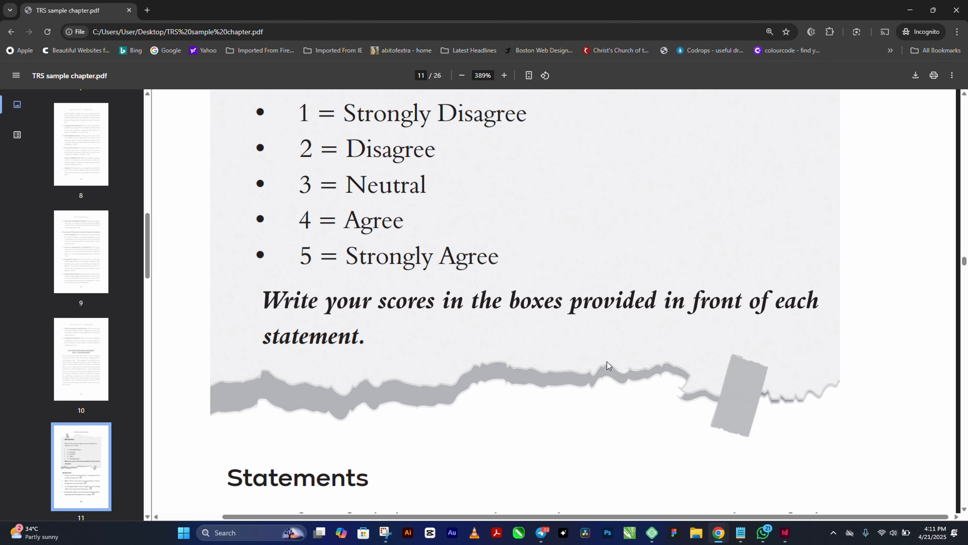
{"action": "scroll", "coordinate": [606, 362], "scroll_direction": "down", "scroll_amount": 5}
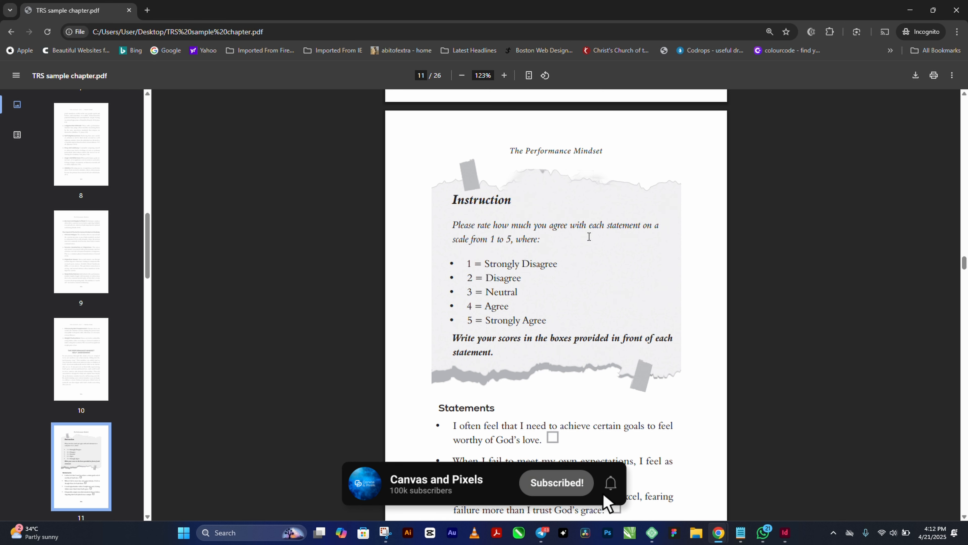
{"action": "scroll", "coordinate": [565, 337], "scroll_direction": "down", "scroll_amount": 4}
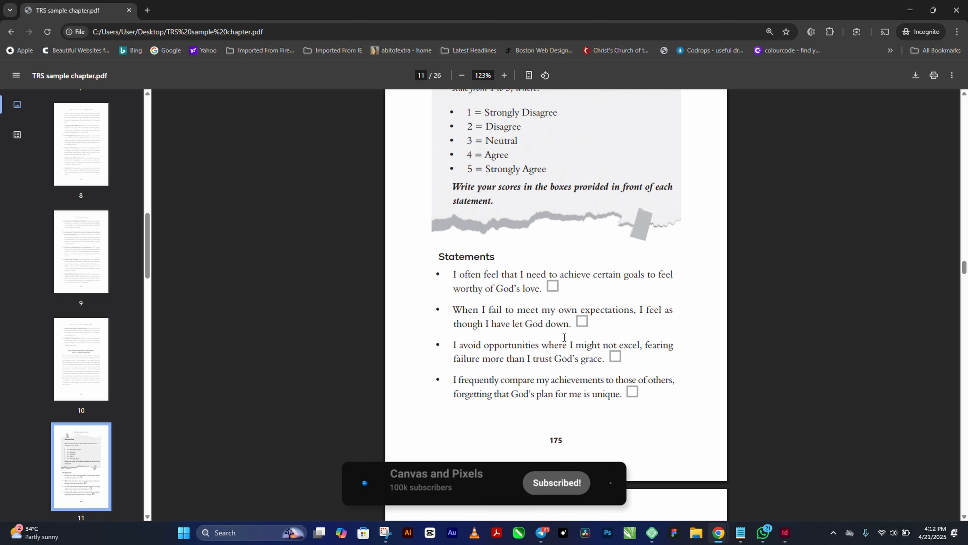
{"action": "scroll", "coordinate": [562, 328], "scroll_direction": "up", "scroll_amount": 4}
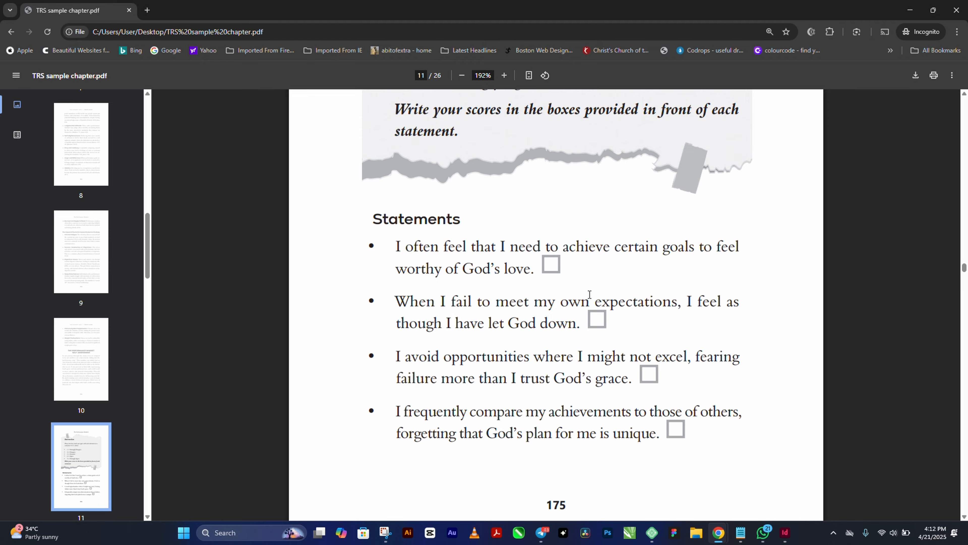
{"action": "scroll", "coordinate": [588, 293], "scroll_direction": "down", "scroll_amount": 10}
{"action": "scroll", "coordinate": [589, 298], "scroll_direction": "down", "scroll_amount": 20}
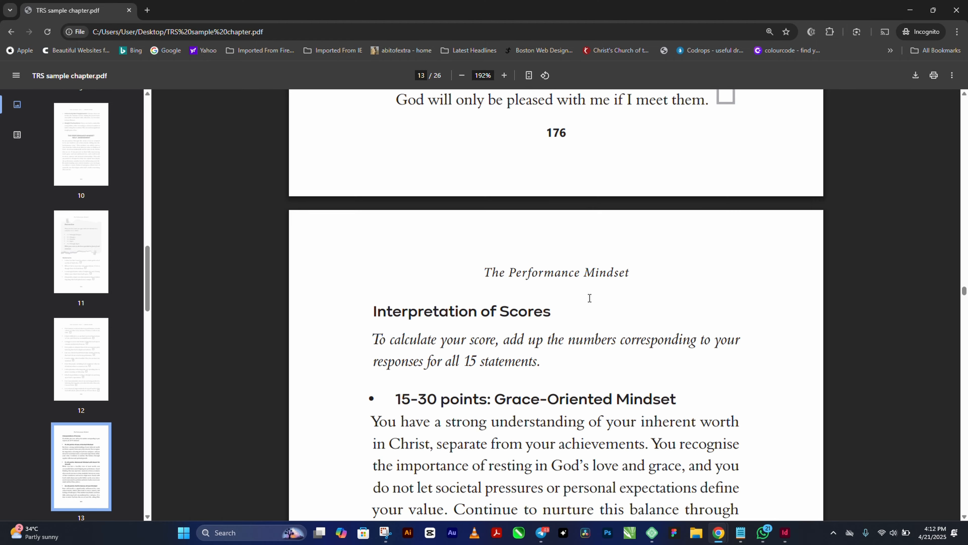
Step: Examine the brush-stroke backgrounds and italic styling of the scripture quotes on pages 15, 17 and 18
{"action": "scroll", "coordinate": [588, 304], "scroll_direction": "down", "scroll_amount": 20}
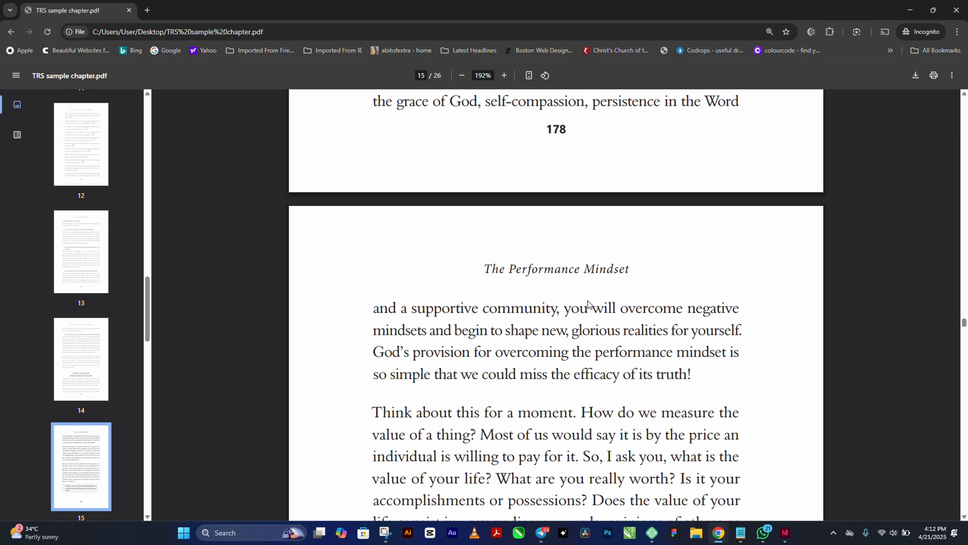
{"action": "scroll", "coordinate": [587, 300], "scroll_direction": "up", "scroll_amount": 2}
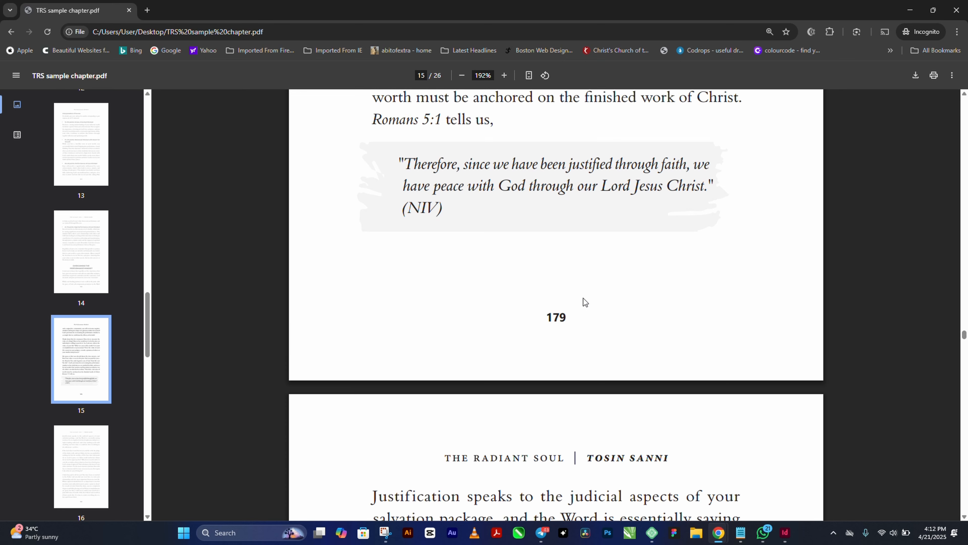
{"action": "scroll", "coordinate": [460, 249], "scroll_direction": "up", "scroll_amount": 1}
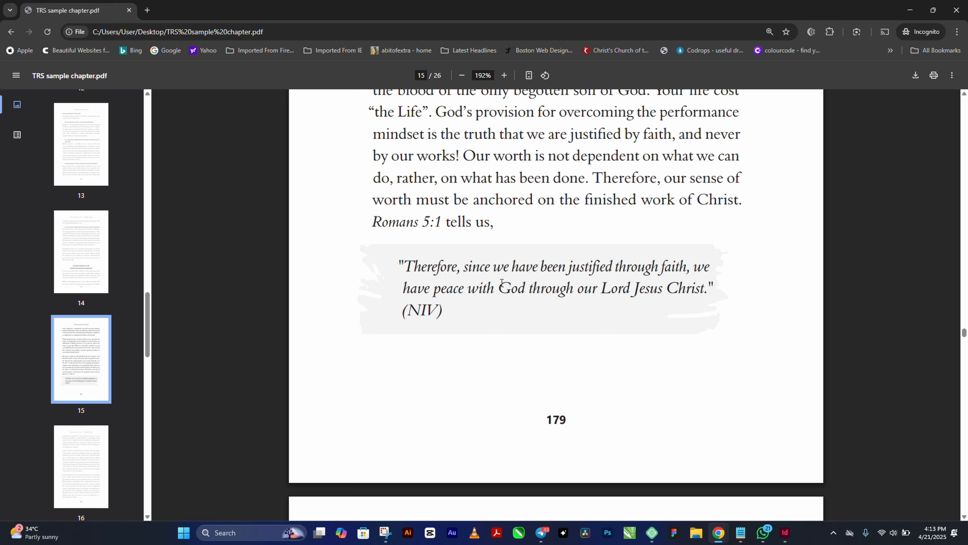
{"action": "scroll", "coordinate": [501, 282], "scroll_direction": "down", "scroll_amount": 15}
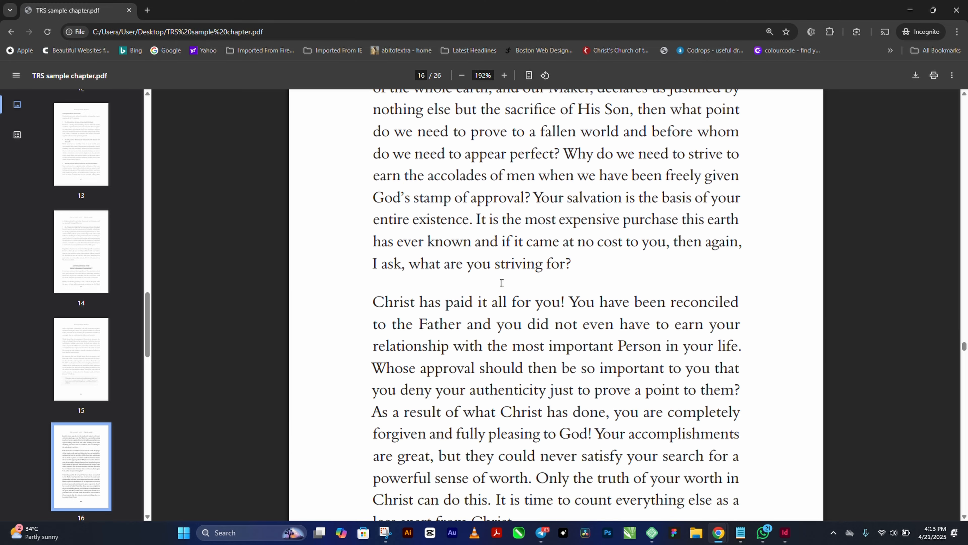
{"action": "scroll", "coordinate": [502, 283], "scroll_direction": "down", "scroll_amount": 20}
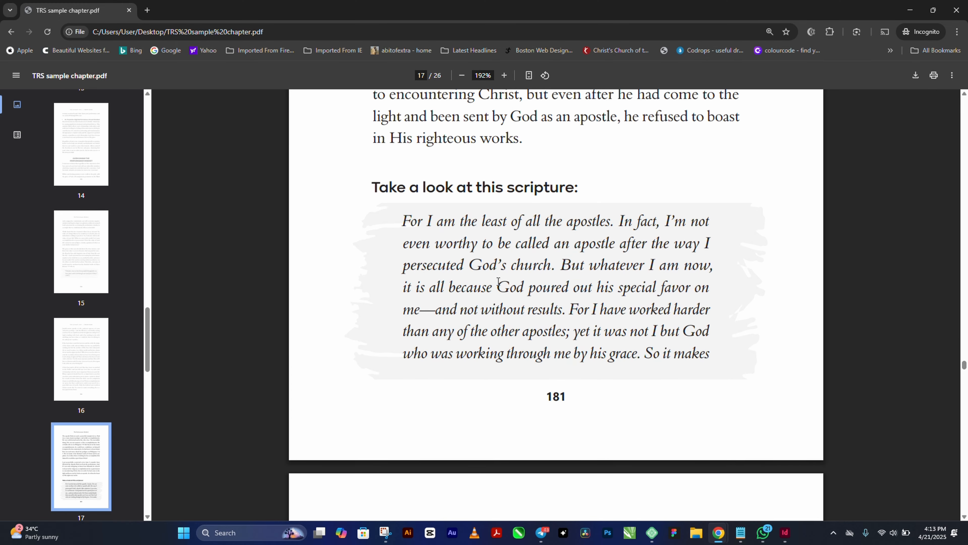
{"action": "scroll", "coordinate": [497, 282], "scroll_direction": "up", "scroll_amount": 1}
{"action": "scroll", "coordinate": [498, 267], "scroll_direction": "down", "scroll_amount": 15}
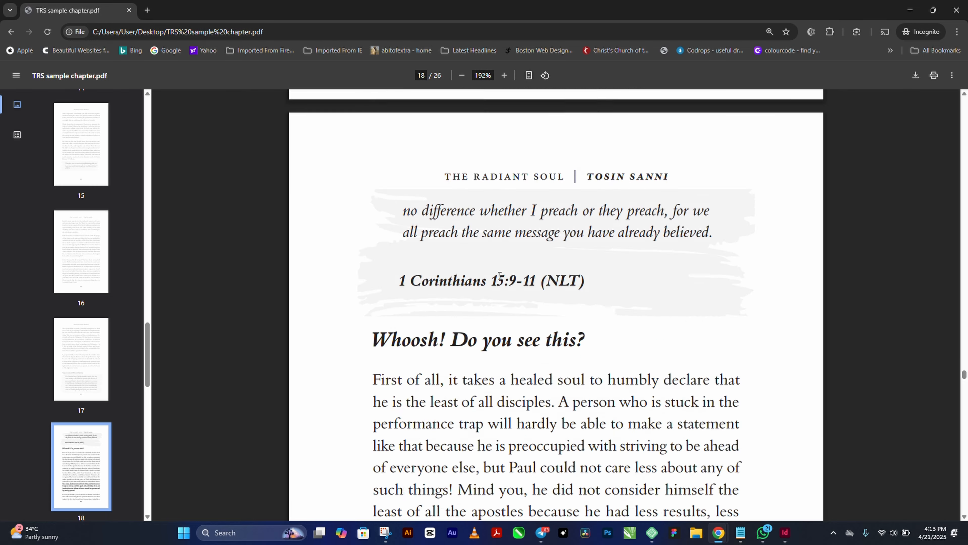
Step: Inspect the bold shaded passage starting "You see, deliverance" on page 18, then view the following pages through "Re-Shaping Your Mindset" on page 21
{"action": "scroll", "coordinate": [496, 270], "scroll_direction": "up", "scroll_amount": 4}
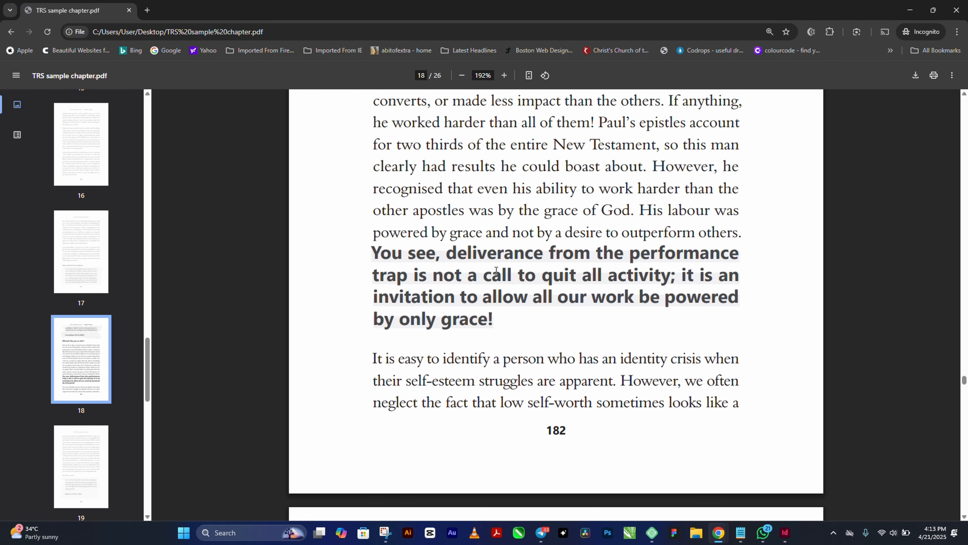
{"action": "left_click_drag", "start_coordinate": [372, 253], "coordinate": [494, 323]}
{"action": "left_click_drag", "start_coordinate": [489, 210], "coordinate": [482, 210]}
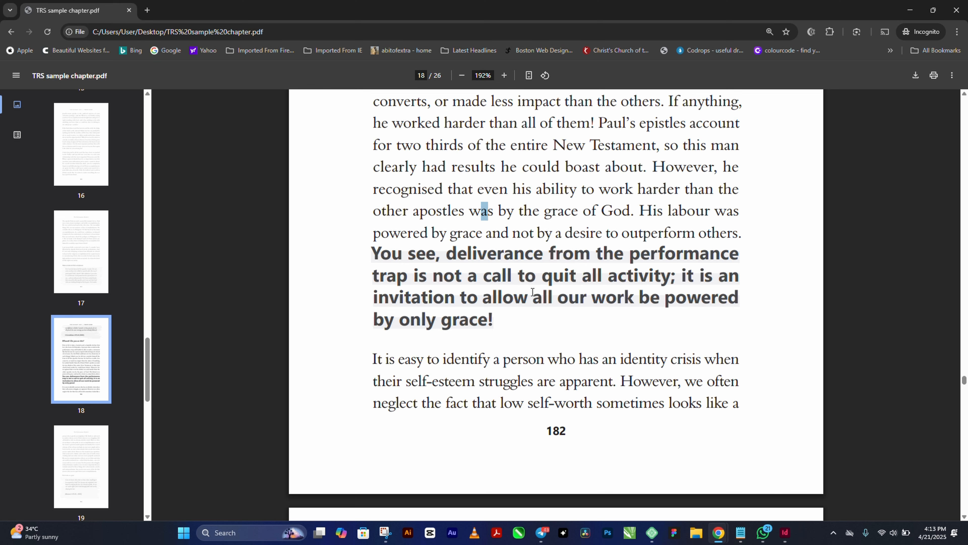
{"action": "scroll", "coordinate": [530, 290], "scroll_direction": "down", "scroll_amount": 10}
{"action": "scroll", "coordinate": [564, 289], "scroll_direction": "down", "scroll_amount": 12}
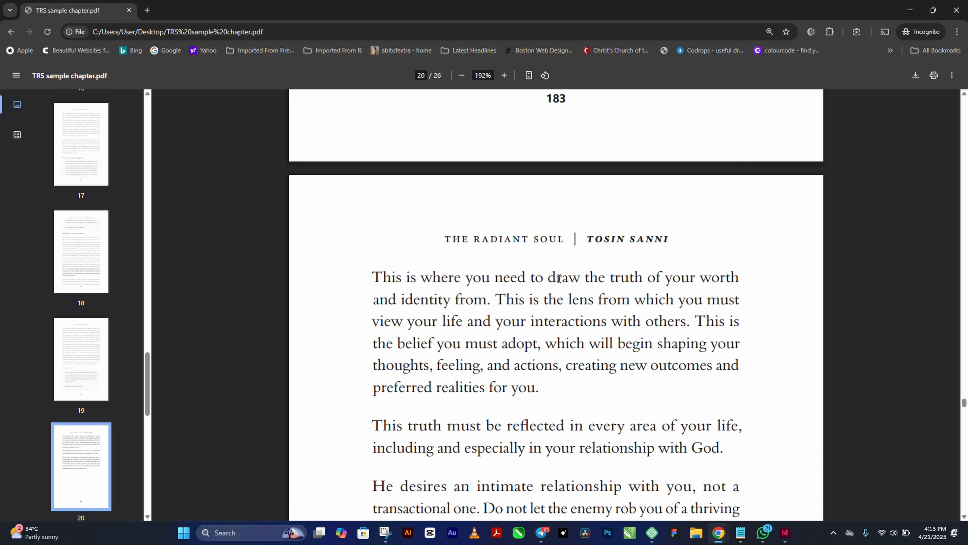
{"action": "scroll", "coordinate": [556, 289], "scroll_direction": "down", "scroll_amount": 3}
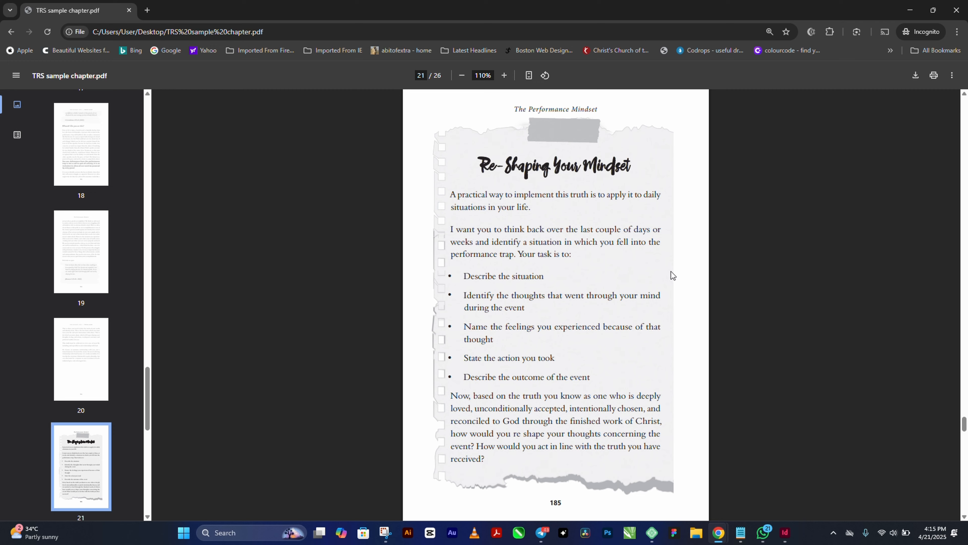
Step: View the remaining pages of the sample chapter, from the journal scenario on page 22 to the Reflection Exercise box on page 25
{"action": "scroll", "coordinate": [661, 339], "scroll_direction": "down", "scroll_amount": 15}
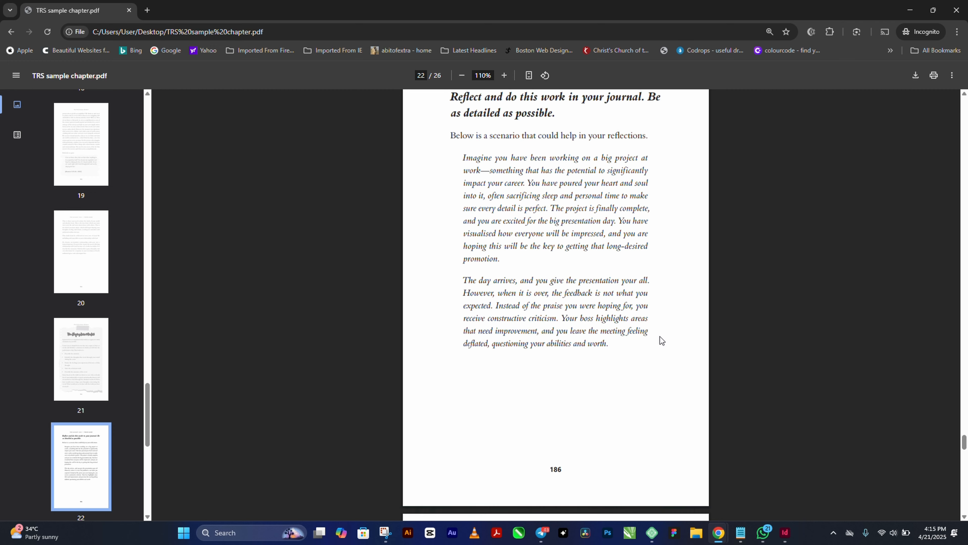
{"action": "scroll", "coordinate": [659, 336], "scroll_direction": "down", "scroll_amount": 15}
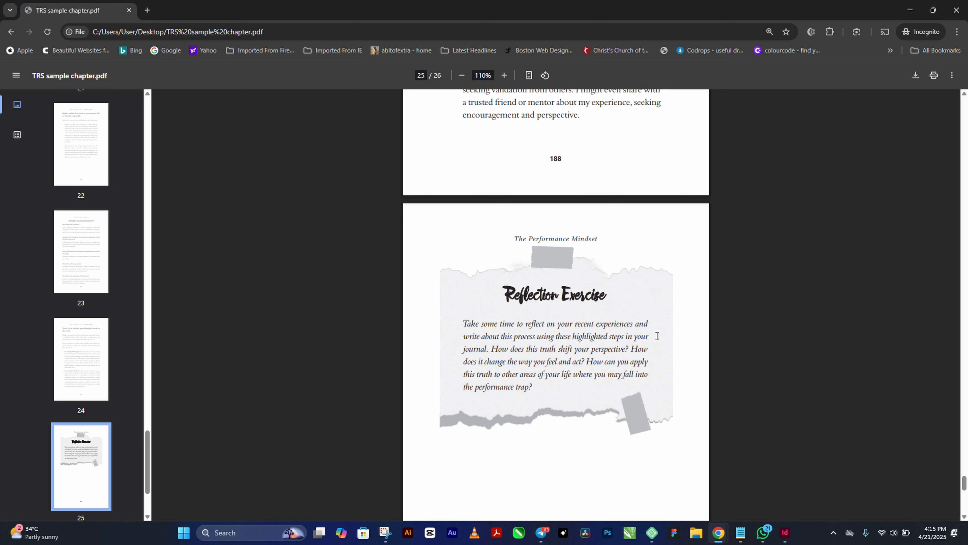
{"action": "scroll", "coordinate": [657, 335], "scroll_direction": "down", "scroll_amount": 10}
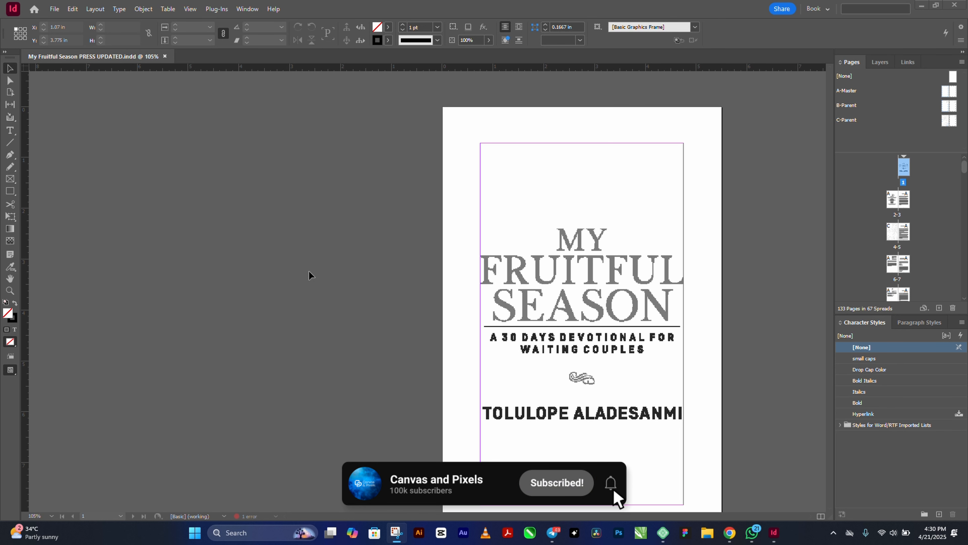
Step: Switch to the My Fruitful Season document in InDesign and review its layout from the title page to the Day 1 opening spread
{"action": "key", "text": "space"}
{"action": "left_click_drag", "start_coordinate": [335, 277], "coordinate": [377, 269]}
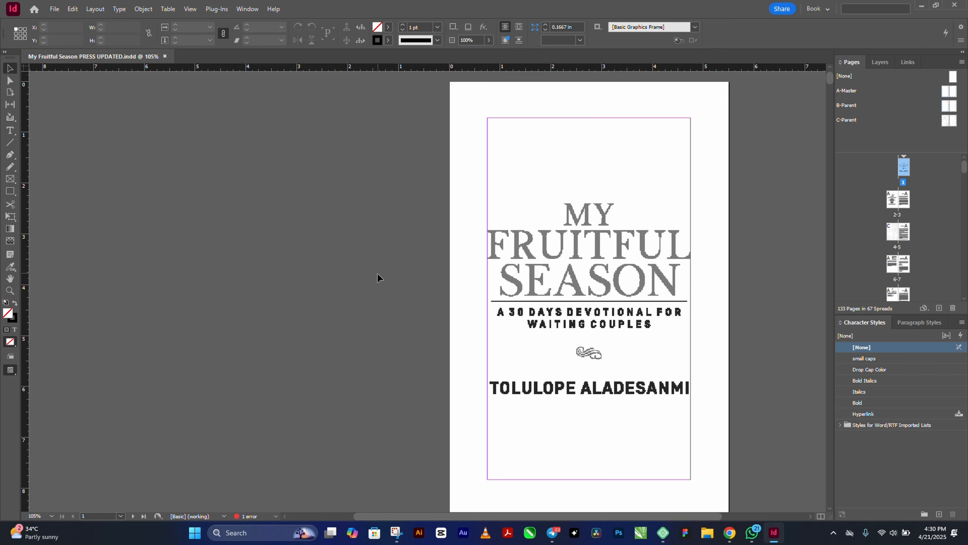
{"action": "scroll", "coordinate": [383, 290], "scroll_direction": "down", "scroll_amount": 10}
{"action": "scroll", "coordinate": [383, 291], "scroll_direction": "down", "scroll_amount": 8}
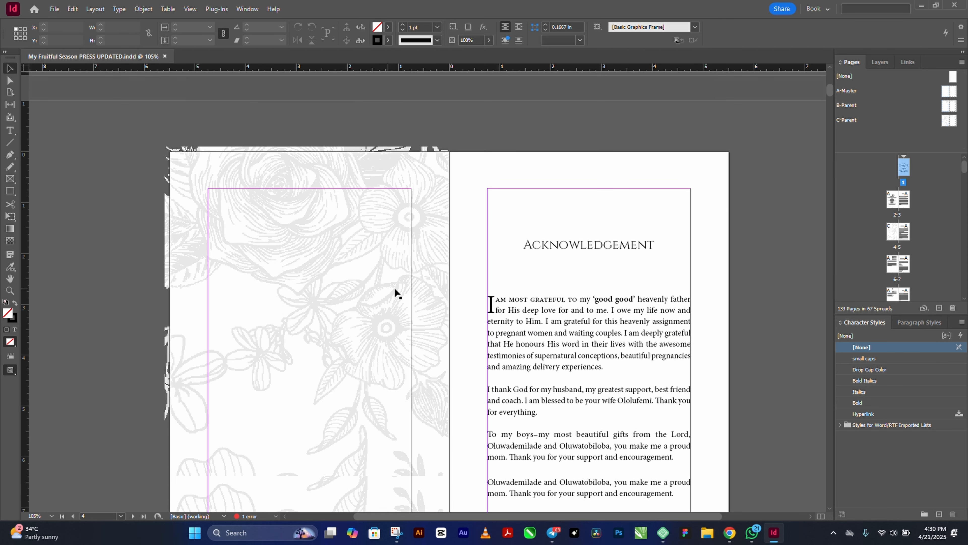
{"action": "scroll", "coordinate": [401, 288], "scroll_direction": "down", "scroll_amount": 8}
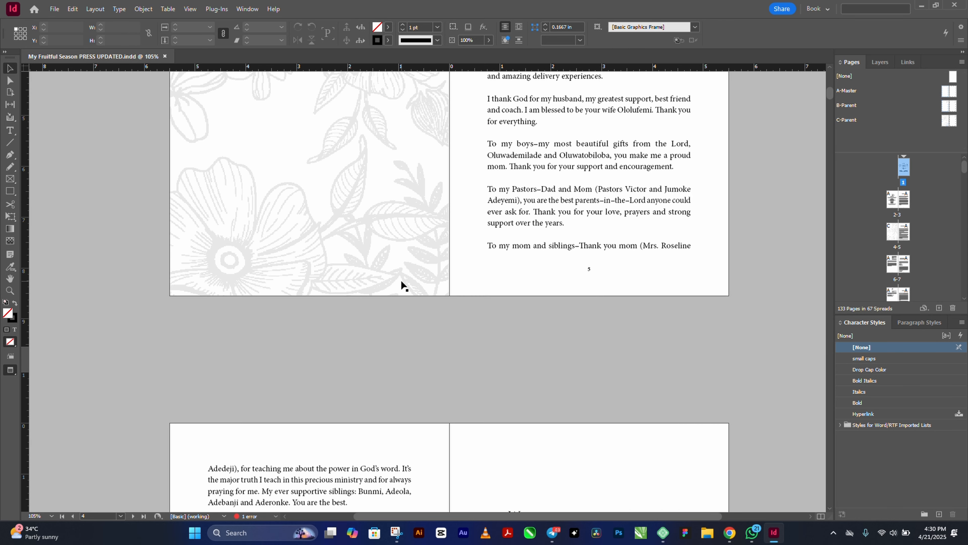
{"action": "scroll", "coordinate": [401, 278], "scroll_direction": "down", "scroll_amount": 8}
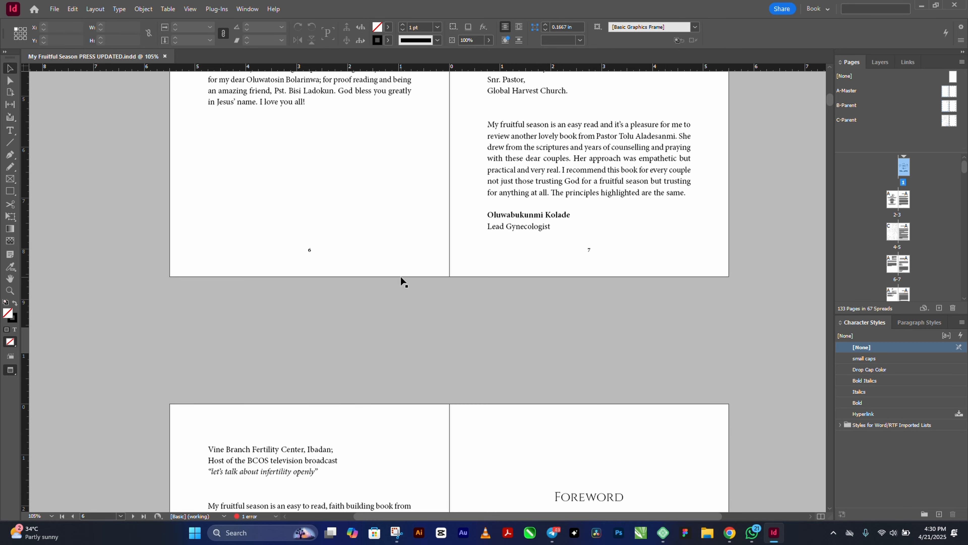
{"action": "scroll", "coordinate": [401, 278], "scroll_direction": "down", "scroll_amount": 8}
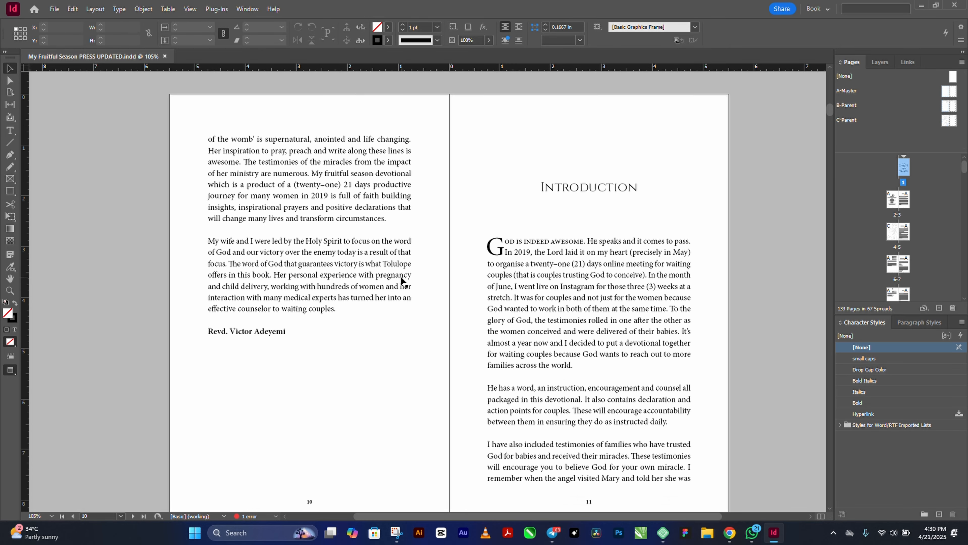
{"action": "scroll", "coordinate": [401, 281], "scroll_direction": "down", "scroll_amount": 2}
{"action": "scroll", "coordinate": [401, 282], "scroll_direction": "down", "scroll_amount": 6}
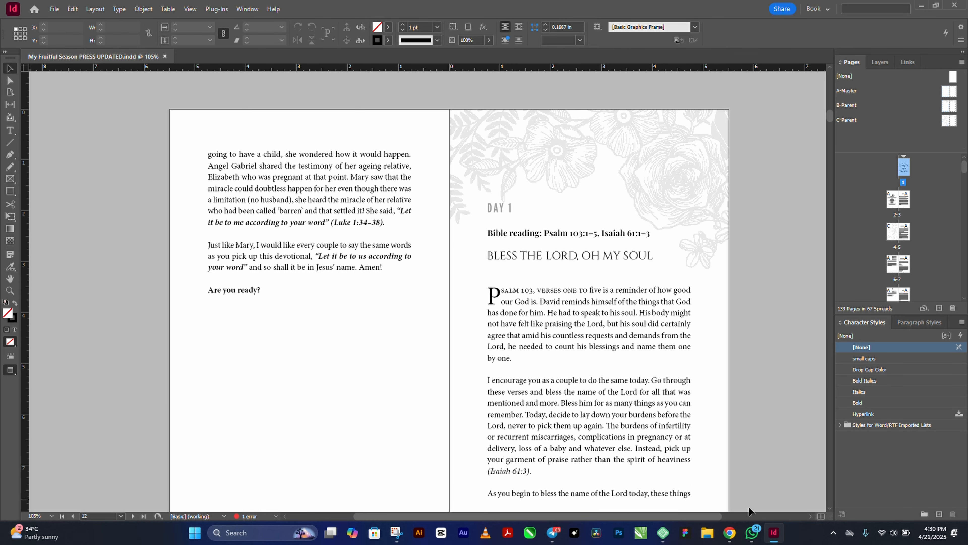
Step: Compare with the sample chapter PDF in Chrome, highlighting the decorative opening words of its first paragraph, and return to InDesign
{"action": "key", "text": "alt+Tab"}
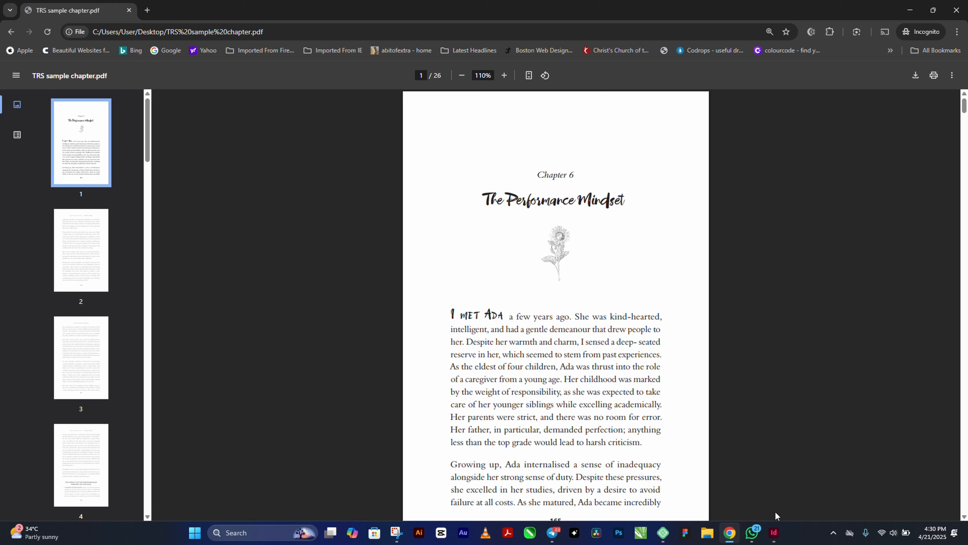
{"action": "left_click", "coordinate": [774, 533]}
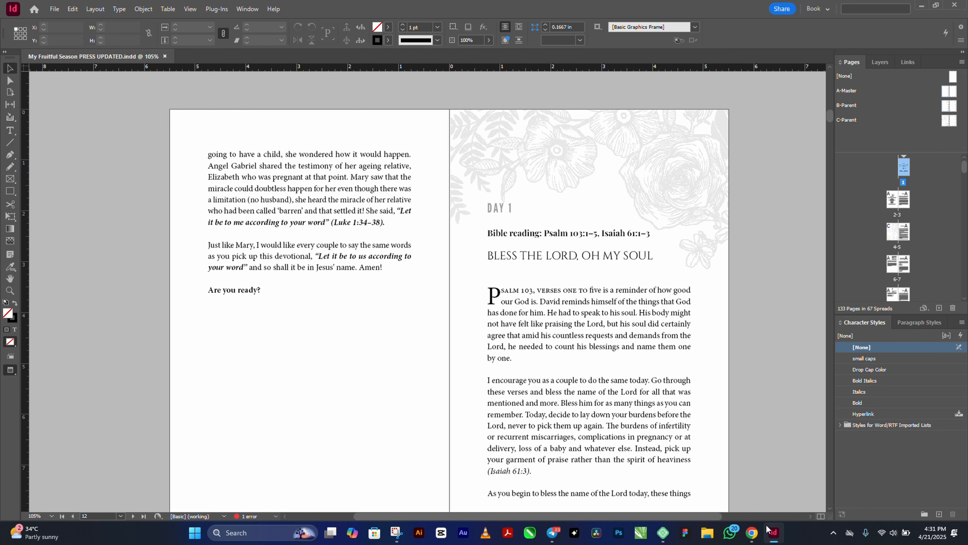
{"action": "key", "text": "alt+Tab"}
{"action": "scroll", "coordinate": [614, 284], "scroll_direction": "up", "scroll_amount": 5}
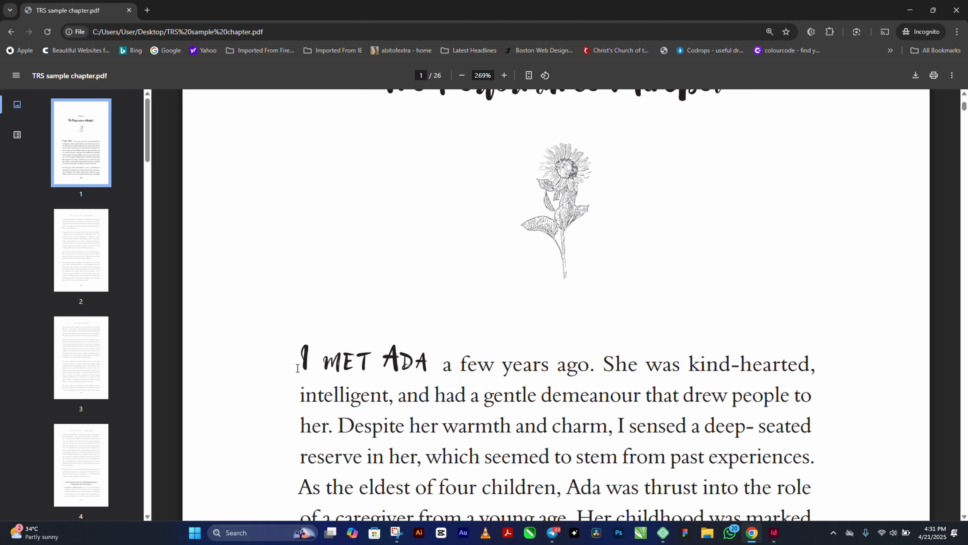
{"action": "left_click_drag", "start_coordinate": [305, 358], "coordinate": [429, 359]}
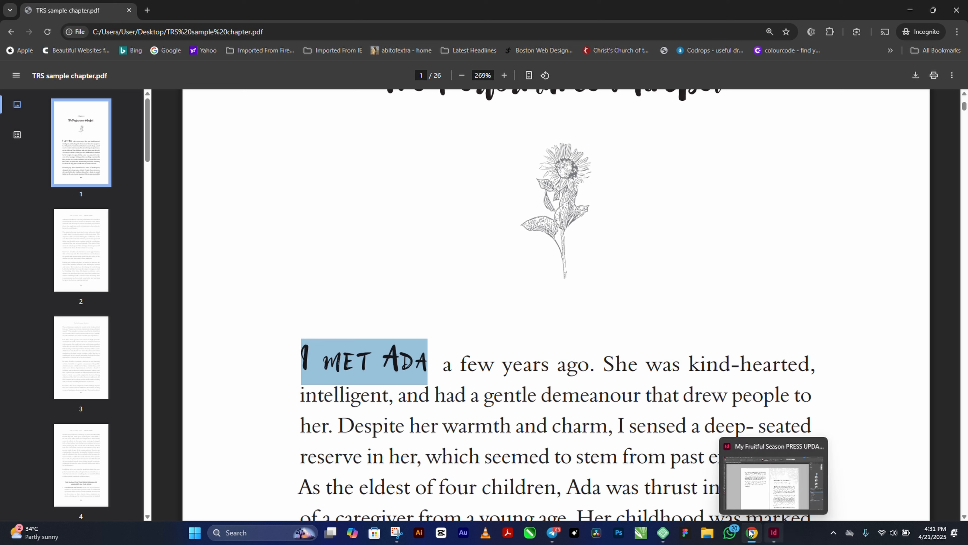
{"action": "left_click", "coordinate": [774, 533]}
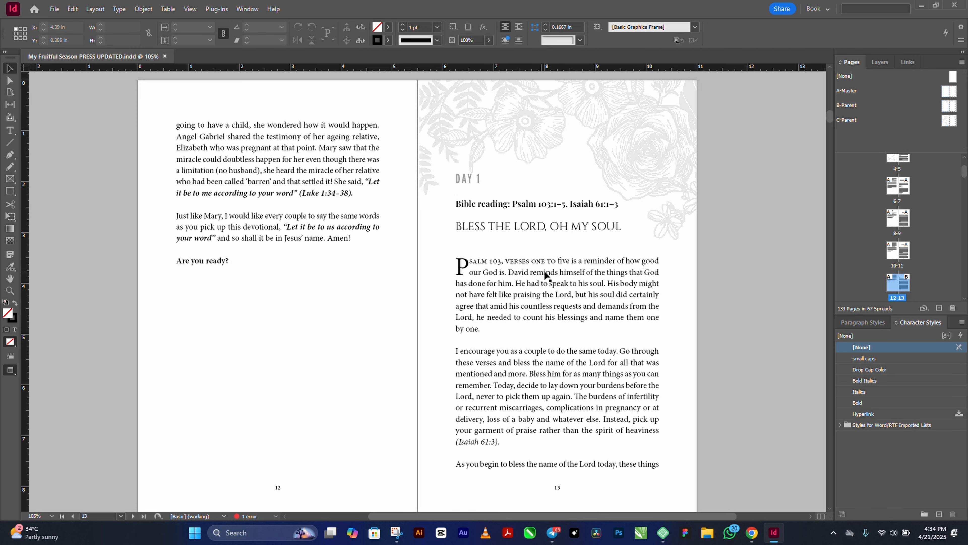
Step: Apply the Main Text paragraph style to the first Day 1 paragraph on page 13 and inspect its opening words "Psalm 103, verses"
{"action": "scroll", "coordinate": [548, 277], "scroll_direction": "left", "scroll_amount": 2}
{"action": "key", "text": "z"}
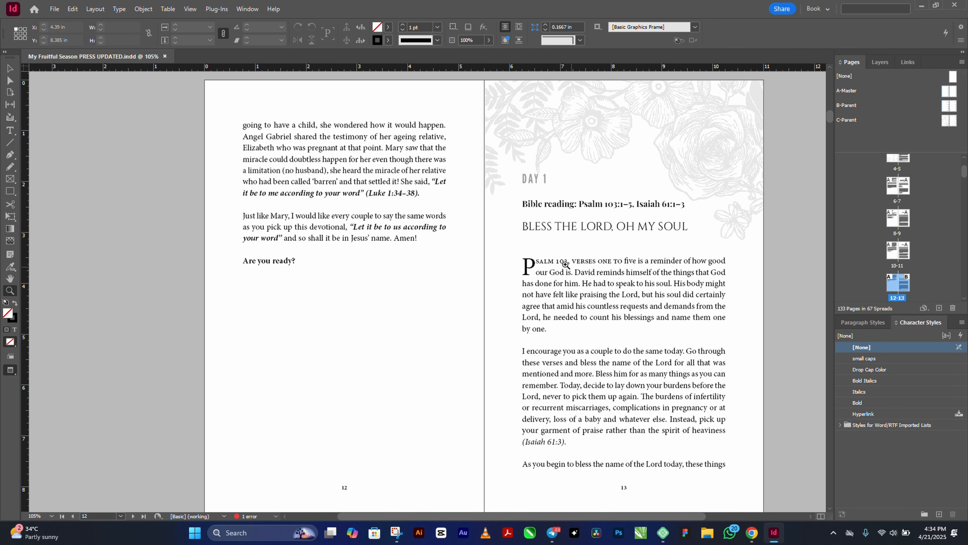
{"action": "left_click_drag", "start_coordinate": [469, 172], "coordinate": [758, 398]}
{"action": "key", "text": "v"}
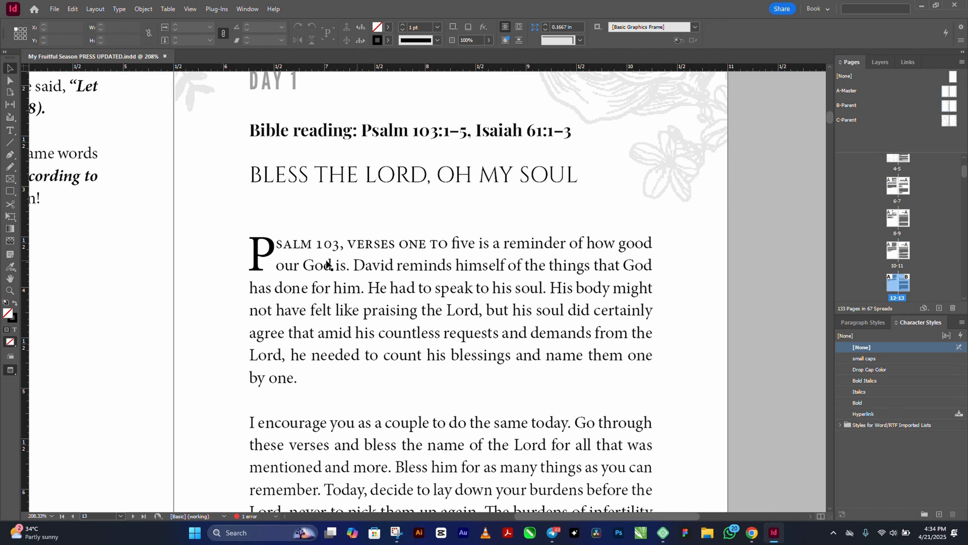
{"action": "left_click", "coordinate": [364, 269]}
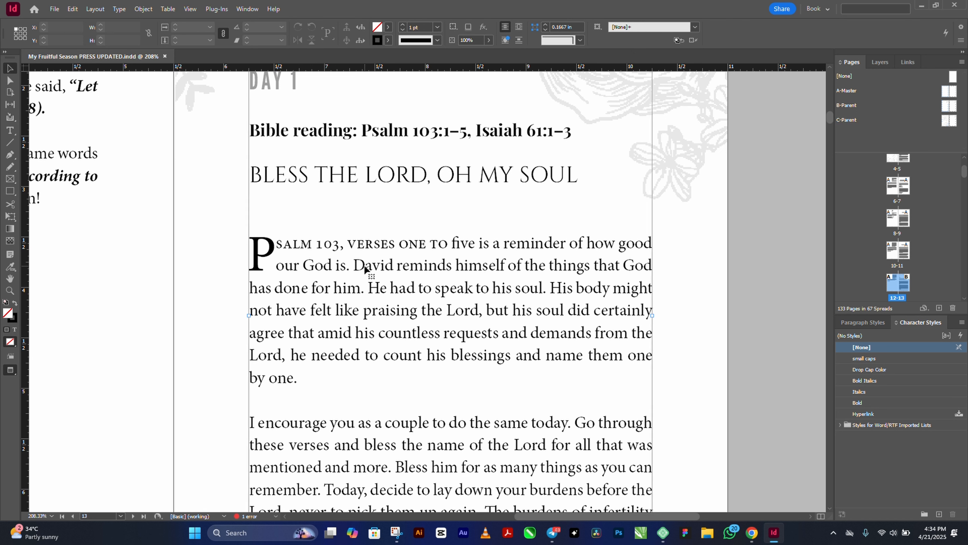
{"action": "double_click", "coordinate": [364, 267]}
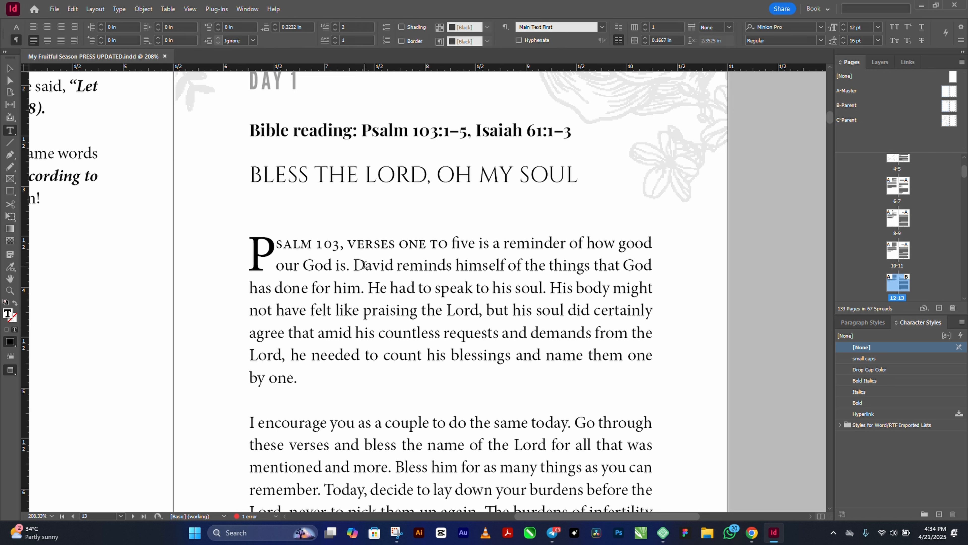
{"action": "left_click", "coordinate": [864, 322]}
{"action": "left_click", "coordinate": [890, 427]}
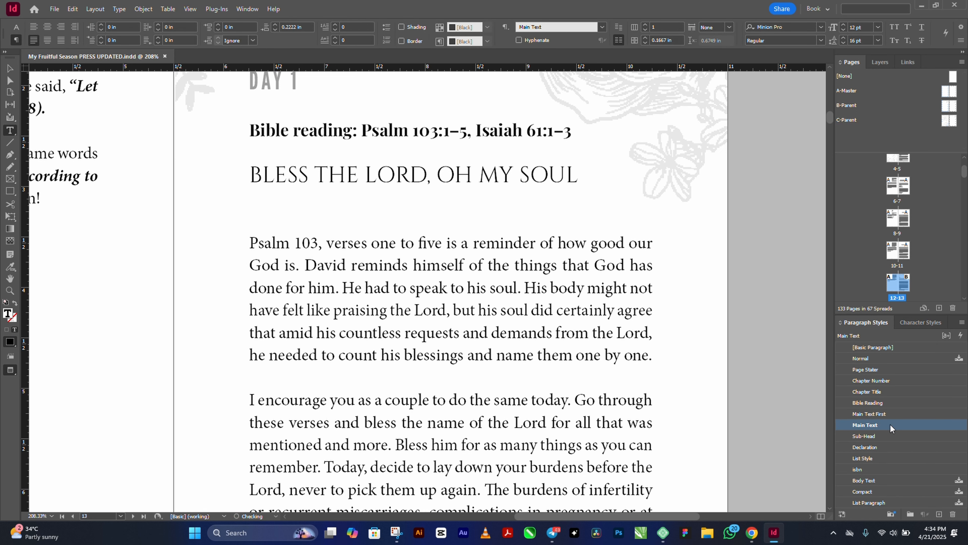
{"action": "left_click_drag", "start_coordinate": [249, 242], "coordinate": [366, 243]}
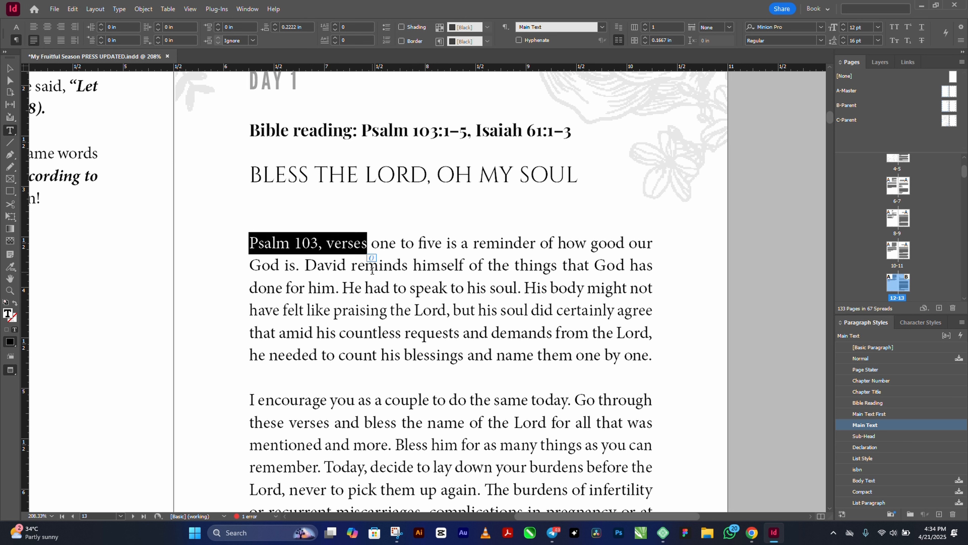
{"action": "left_click", "coordinate": [372, 270]}
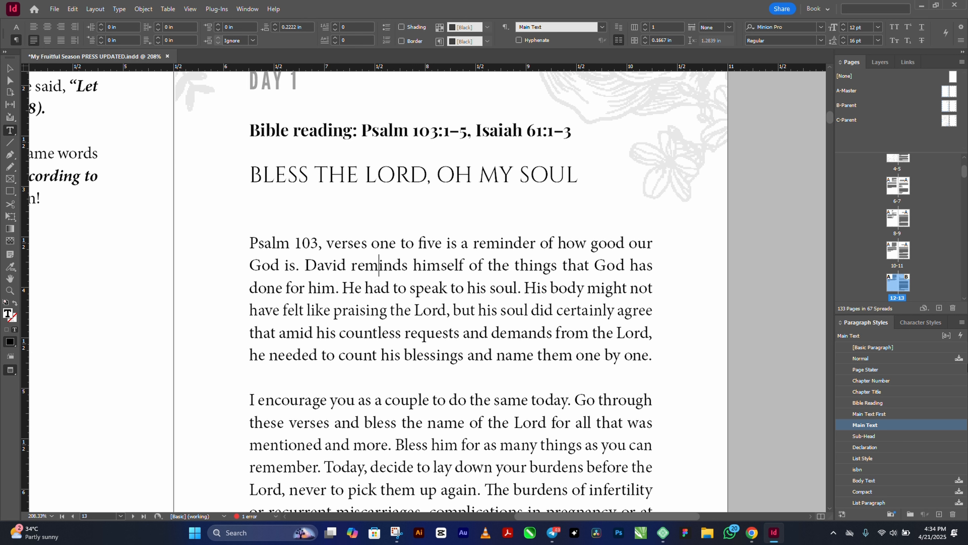
Step: Create a new character style named "Start here"
{"action": "left_click", "coordinate": [903, 324]}
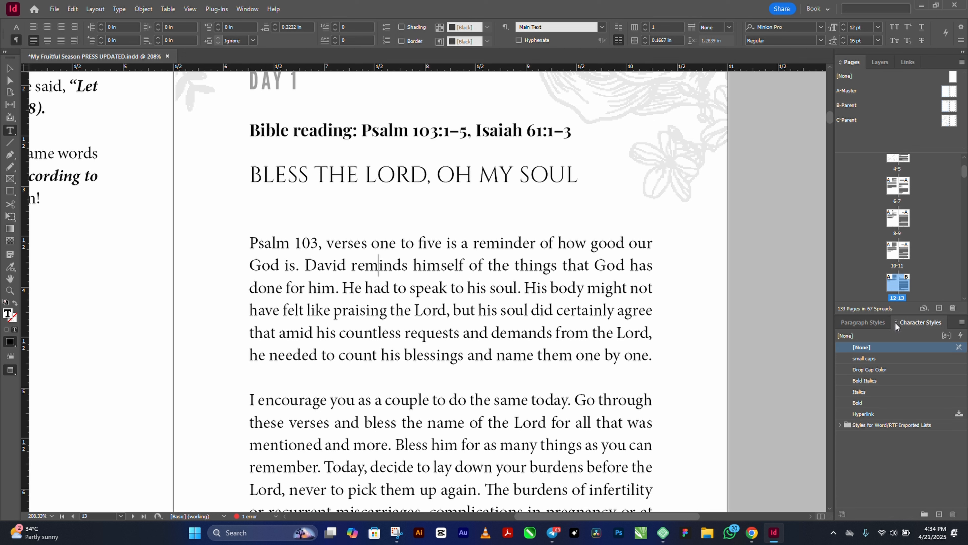
{"action": "left_click", "coordinate": [962, 322]}
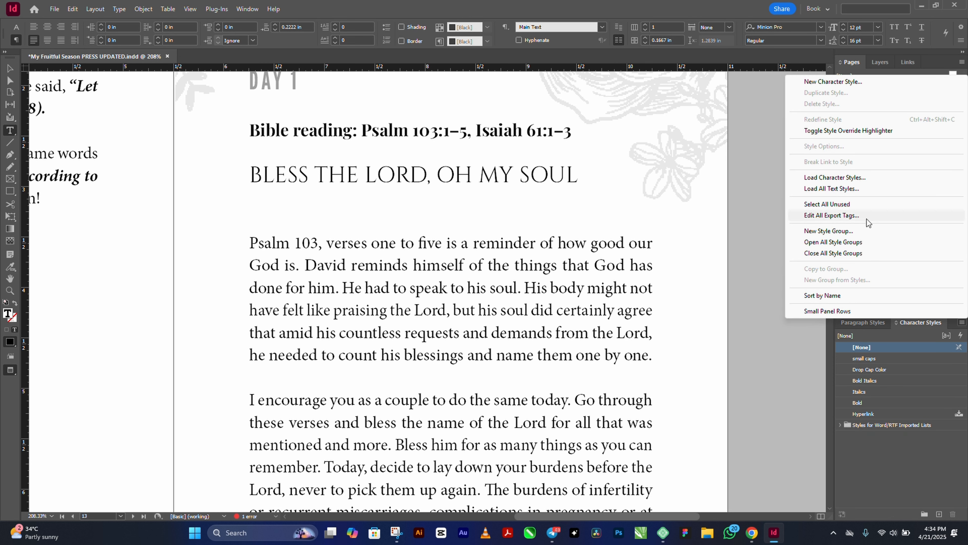
{"action": "left_click", "coordinate": [834, 82]}
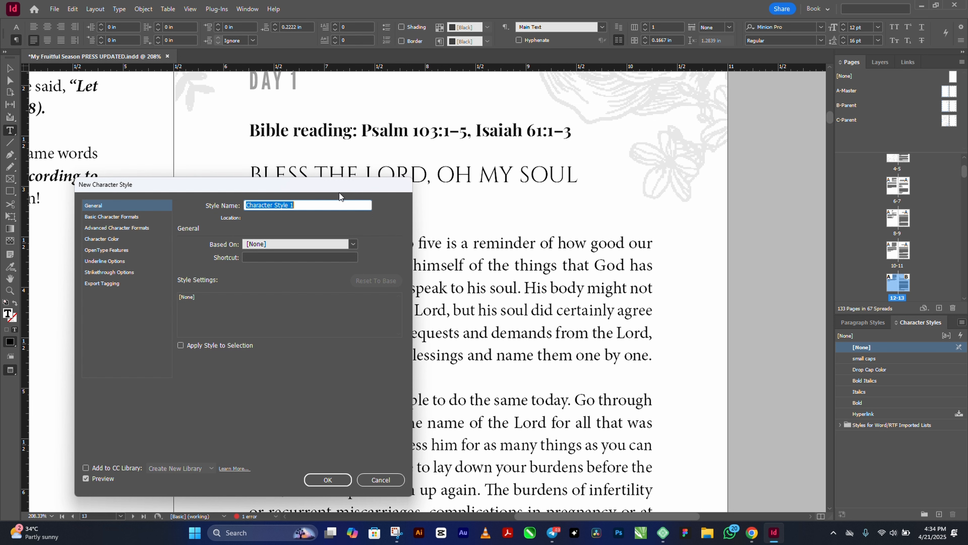
{"action": "type", "text": "Pata\\\\"}
{"action": "key", "text": "ctrl+a"}
{"action": "type", "text": "St"}
Step: Set the new character style's font to League Gothic Regular with All Caps case and save the style
{"action": "left_click", "coordinate": [138, 216]}
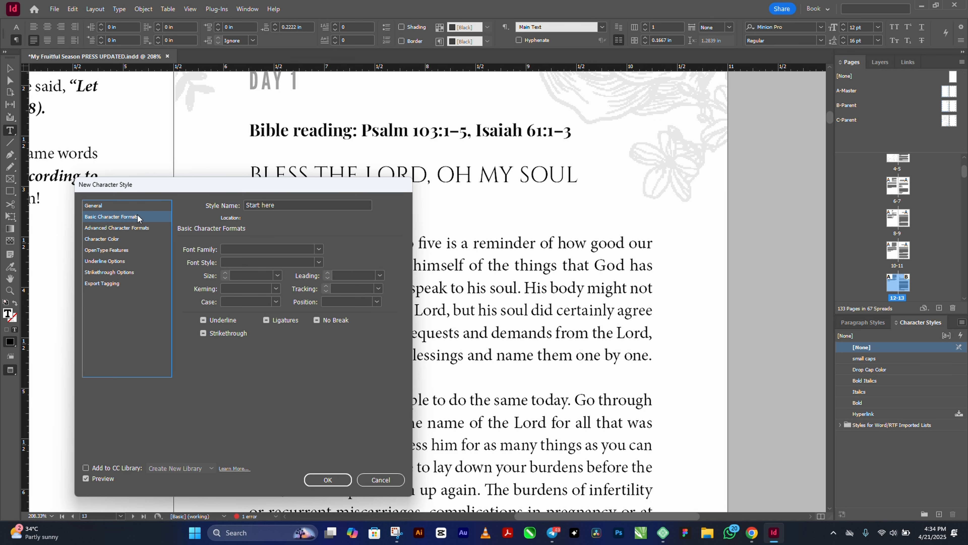
{"action": "left_click", "coordinate": [318, 250]}
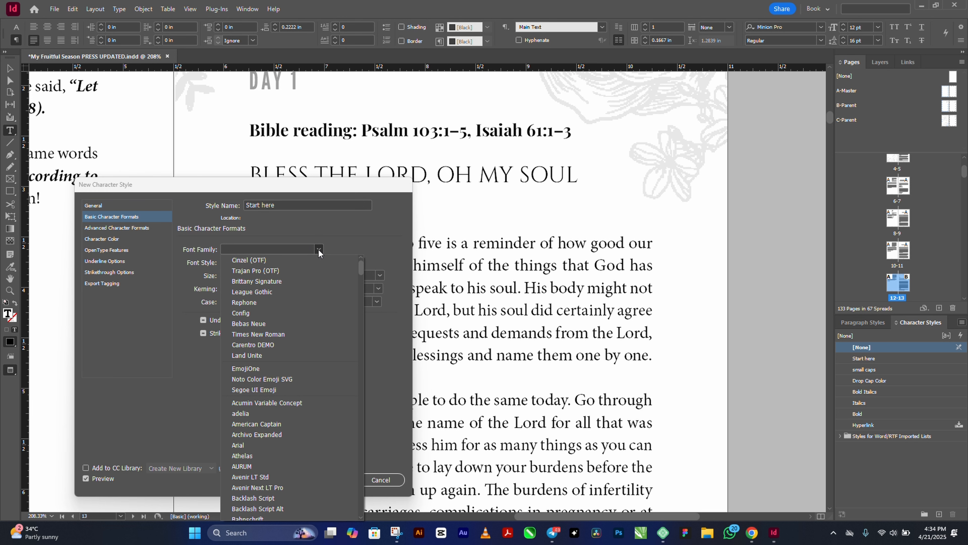
{"action": "left_click", "coordinate": [312, 291]}
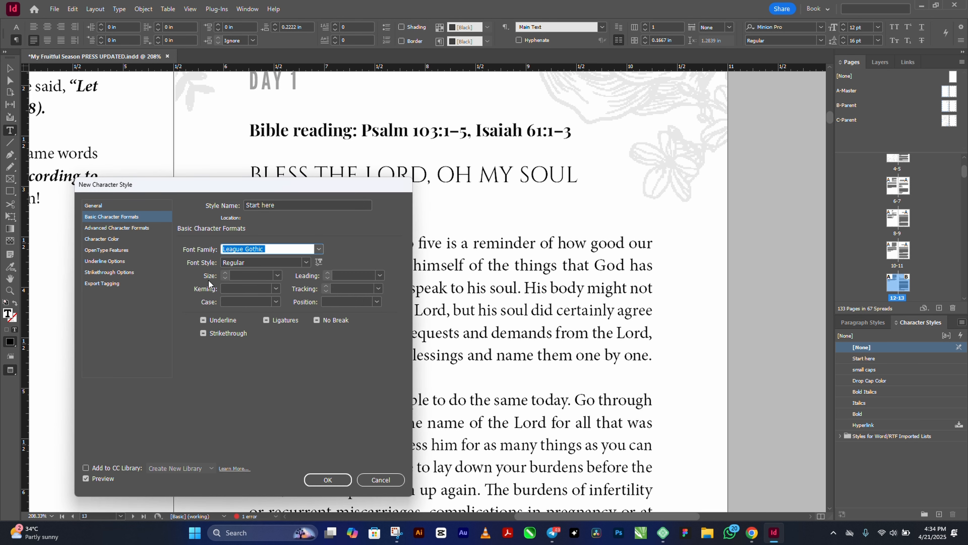
{"action": "left_click", "coordinate": [273, 305]}
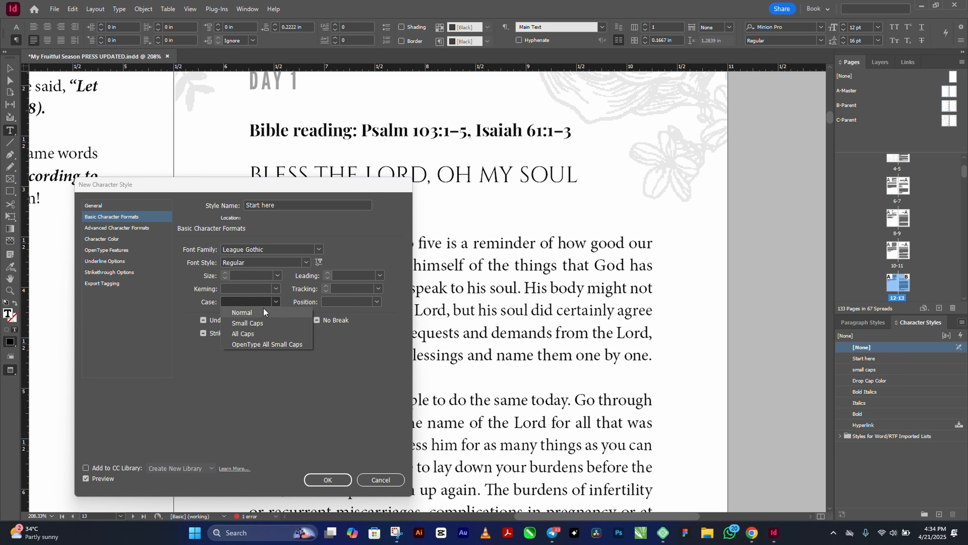
{"action": "left_click", "coordinate": [239, 335]}
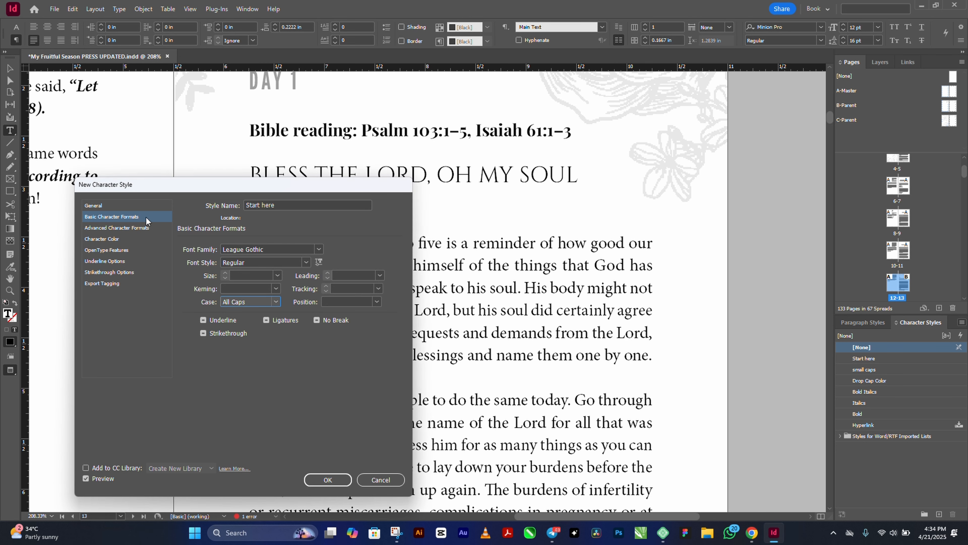
{"action": "left_click_drag", "start_coordinate": [244, 187], "coordinate": [632, 164]}
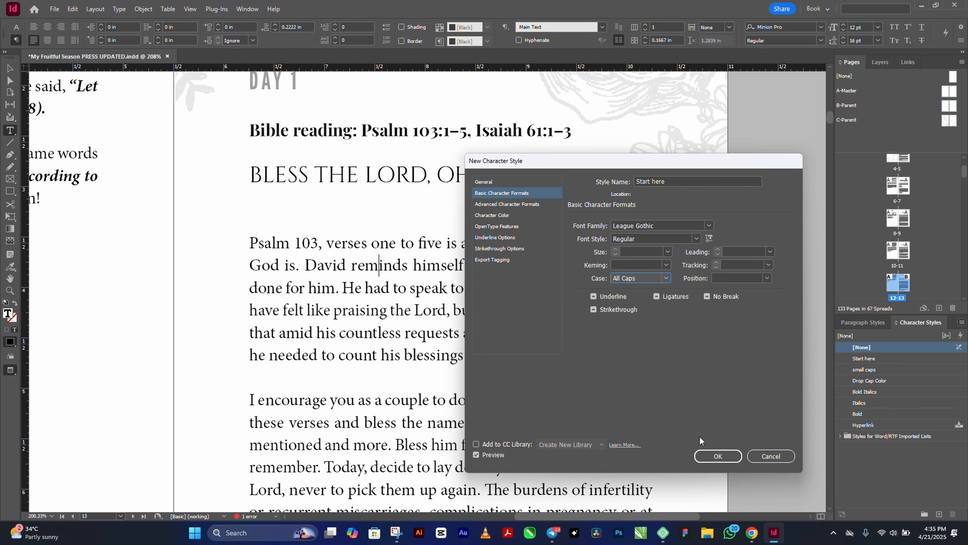
{"action": "left_click", "coordinate": [712, 456]}
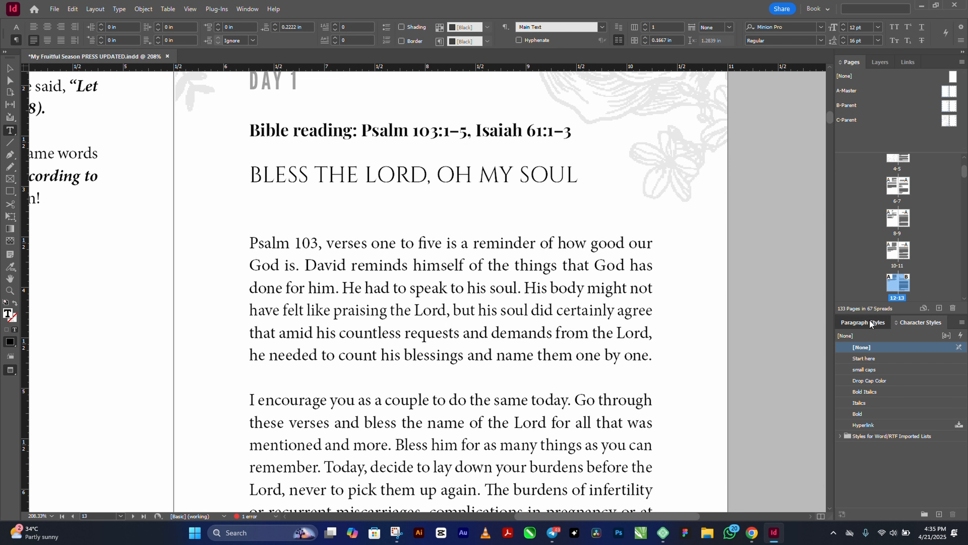
Step: Inspect the Main Text formatting of the two Day 1 body paragraphs, highlighting passages in each
{"action": "left_click", "coordinate": [870, 324]}
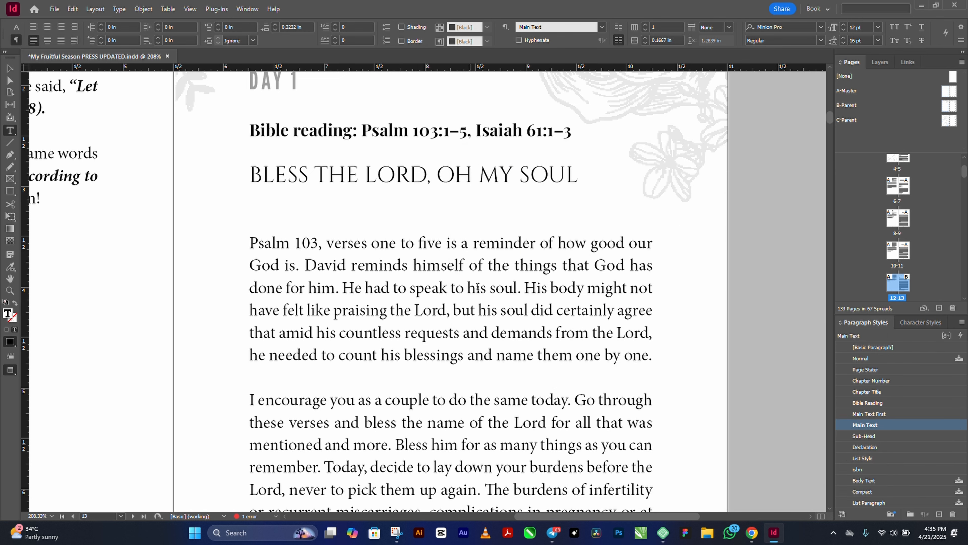
{"action": "left_click", "coordinate": [445, 266]}
{"action": "left_click_drag", "start_coordinate": [397, 399], "coordinate": [610, 491]}
{"action": "left_click_drag", "start_coordinate": [461, 244], "coordinate": [564, 311]}
{"action": "left_click_drag", "start_coordinate": [356, 310], "coordinate": [451, 355]}
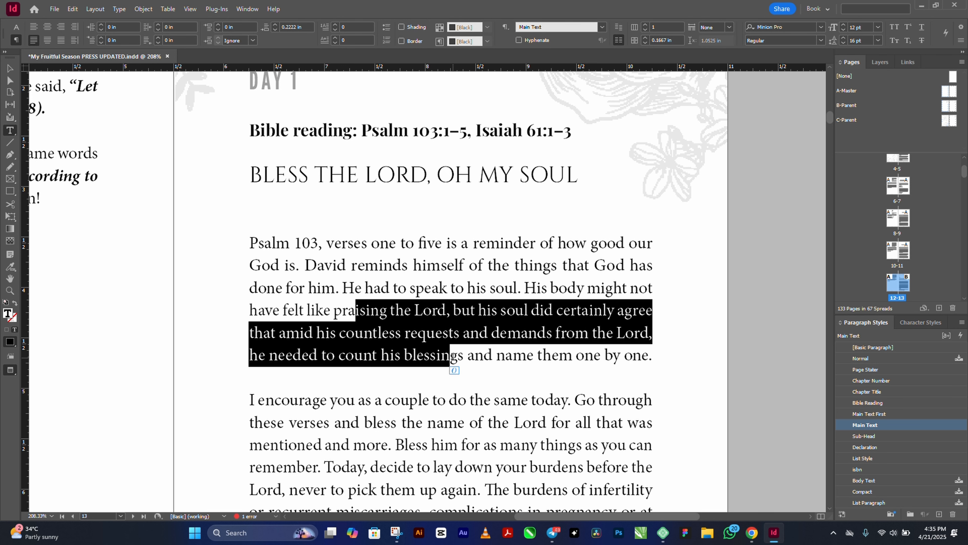
{"action": "left_click_drag", "start_coordinate": [556, 422], "coordinate": [583, 468]}
{"action": "left_click", "coordinate": [520, 288]}
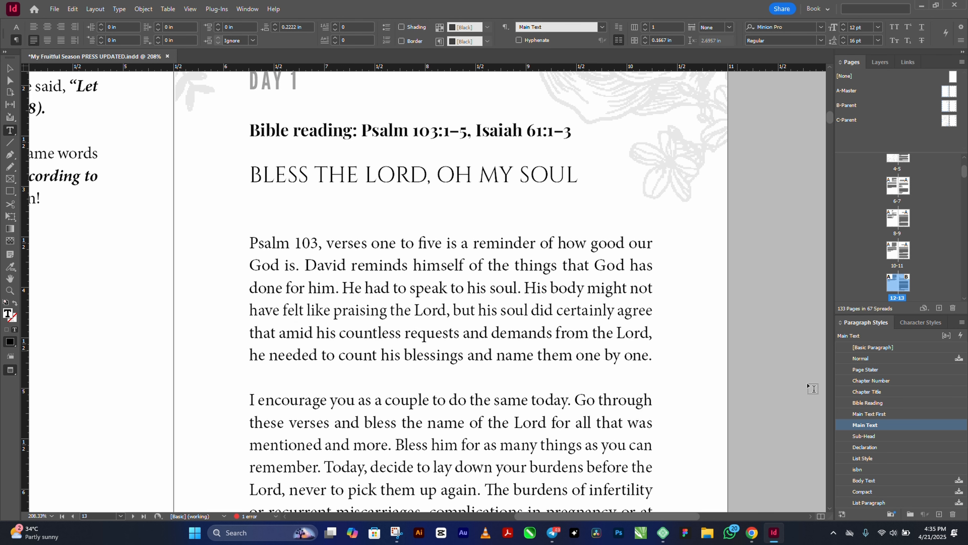
Step: Create a new paragraph style based on Main Text and name it "start paragraph"
{"action": "left_click", "coordinate": [962, 322]}
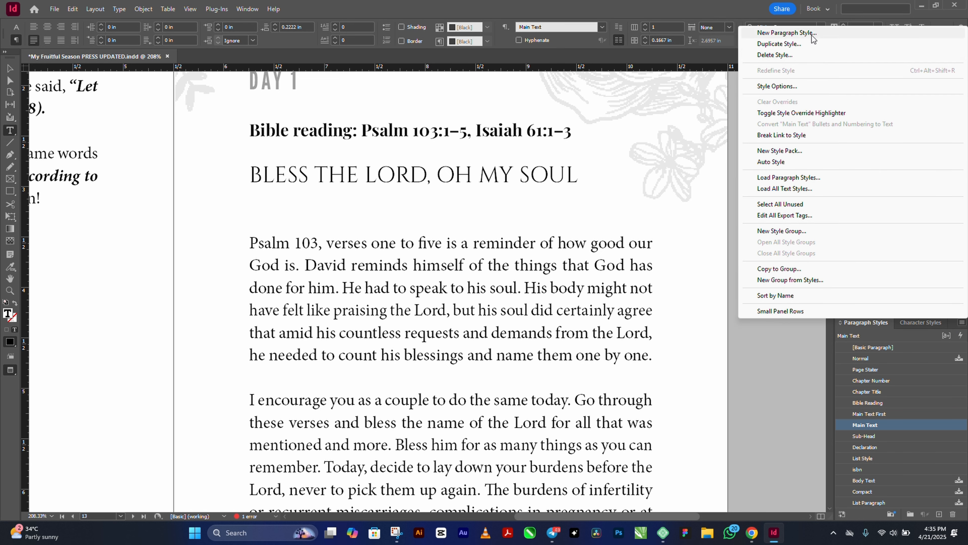
{"action": "left_click", "coordinate": [812, 40]}
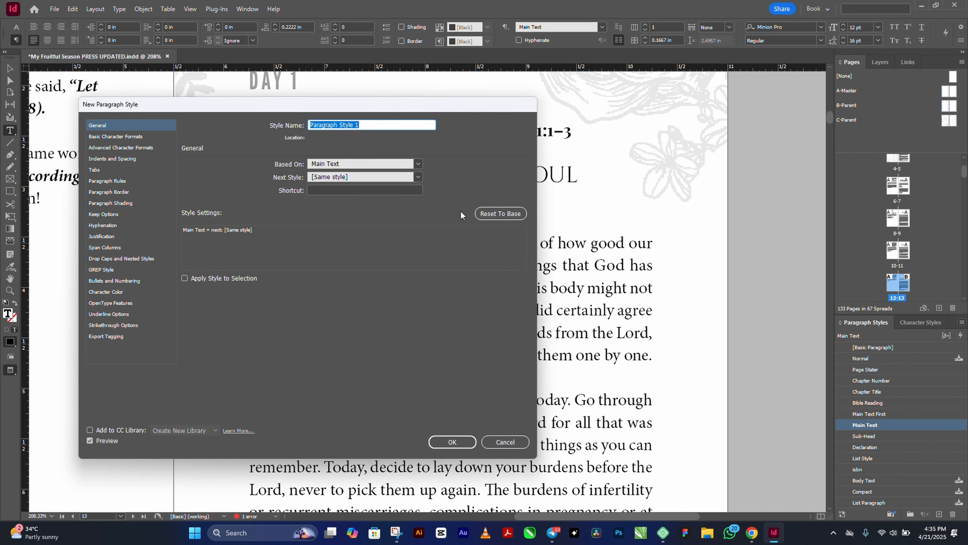
{"action": "type", "text": "start paragraph"}
Step: Add a nested style applying Start here through 3 words, save the paragraph style, and apply it to the first Day 1 body paragraph
{"action": "left_click", "coordinate": [114, 259]}
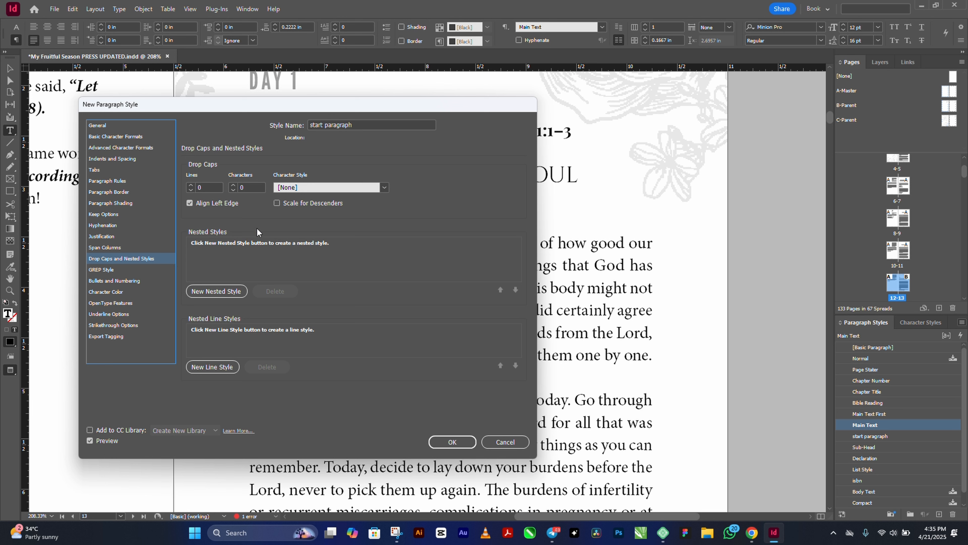
{"action": "left_click", "coordinate": [224, 293]}
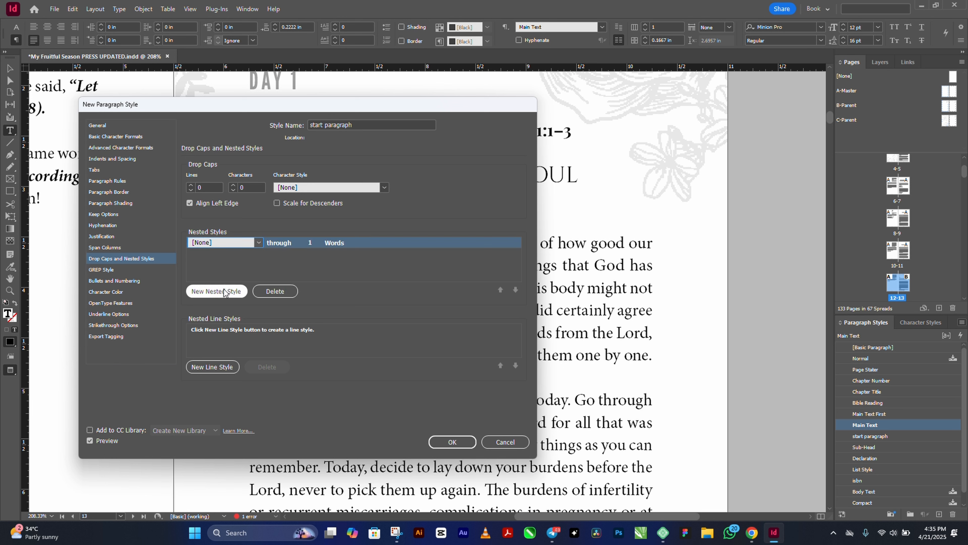
{"action": "left_click", "coordinate": [258, 243]}
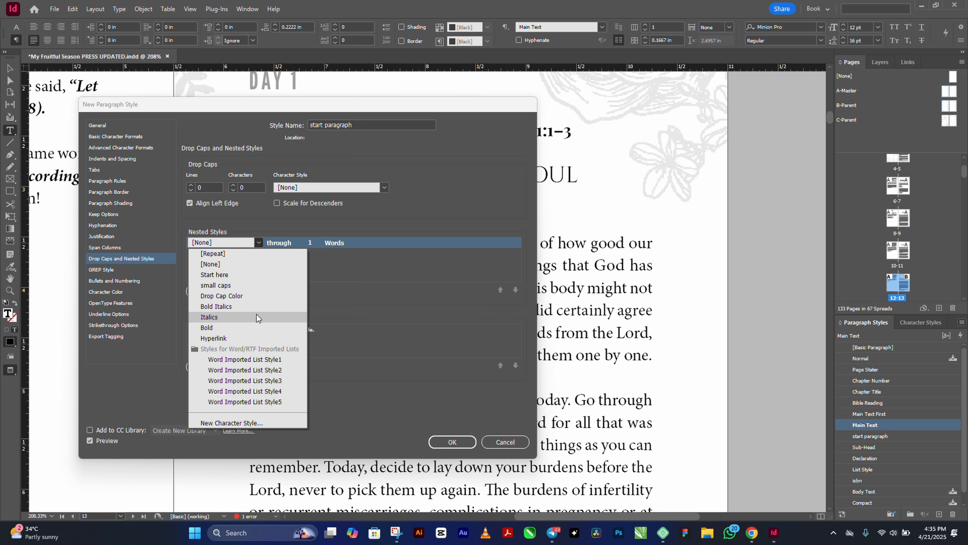
{"action": "left_click", "coordinate": [243, 275]}
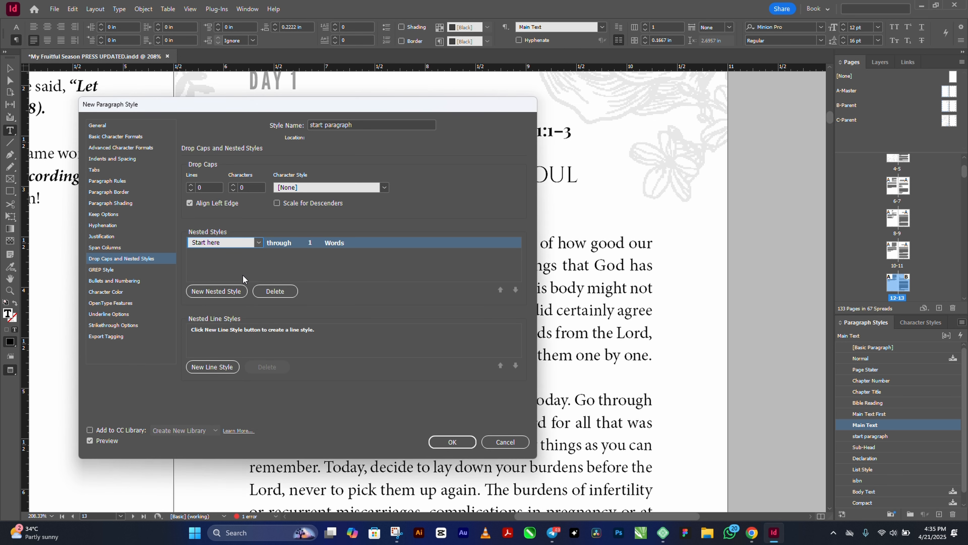
{"action": "left_click", "coordinate": [312, 242]}
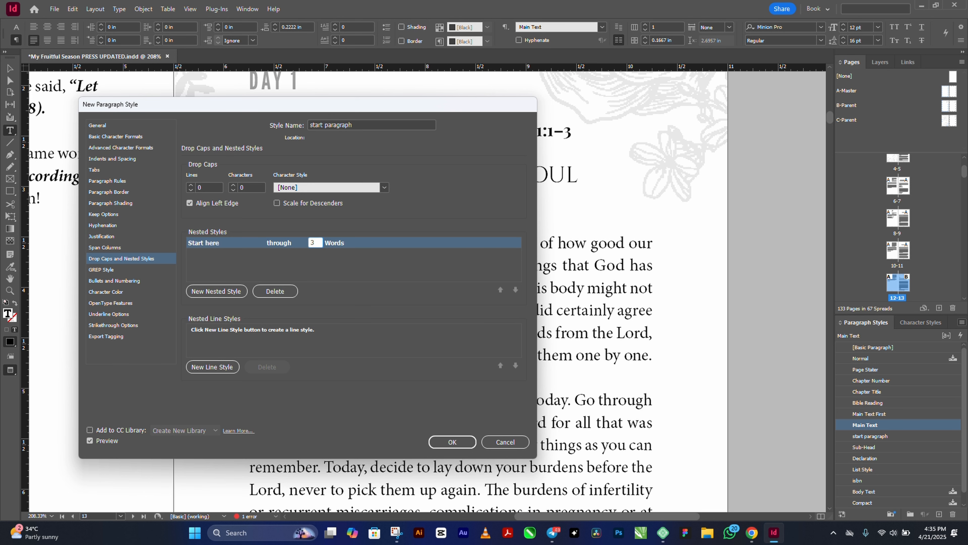
{"action": "left_click", "coordinate": [358, 263]}
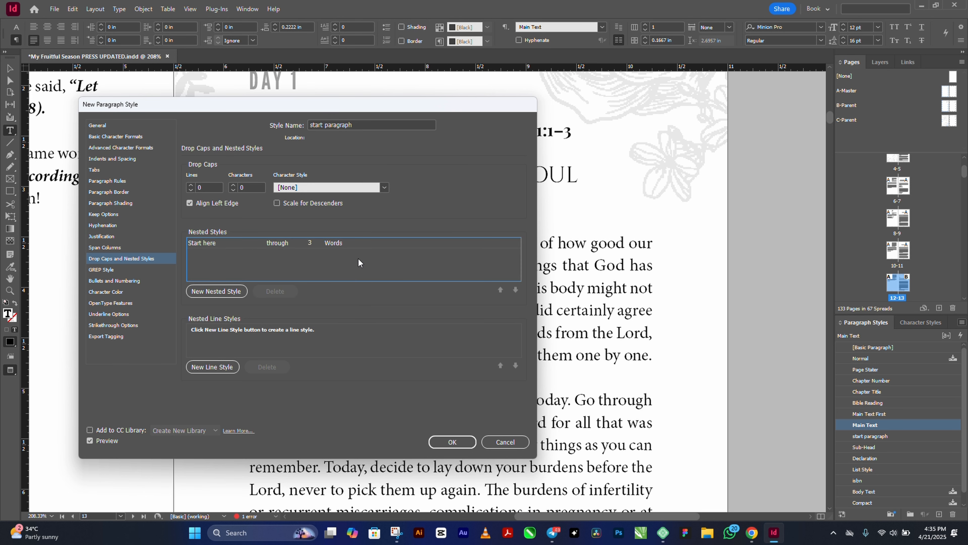
{"action": "left_click", "coordinate": [452, 442]}
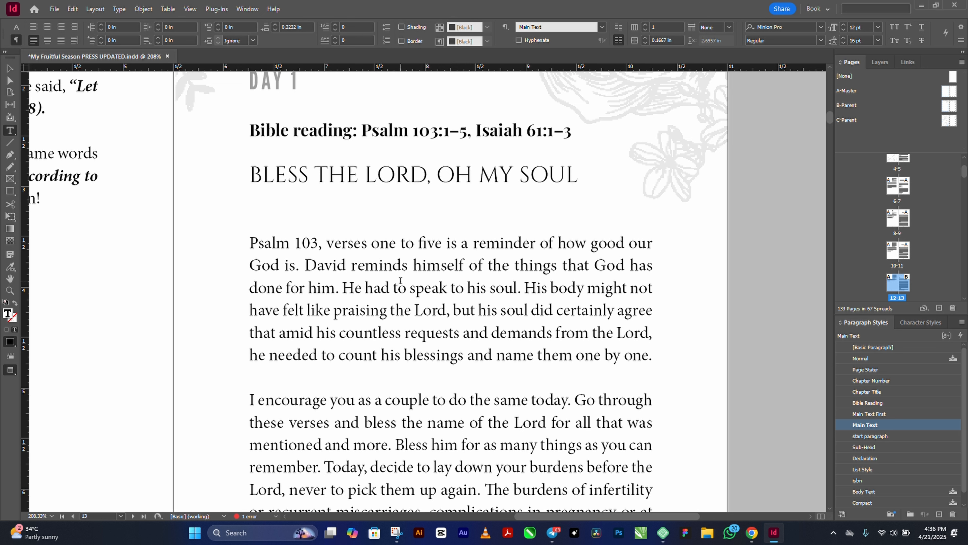
{"action": "left_click", "coordinate": [447, 259]}
{"action": "left_click", "coordinate": [889, 436]}
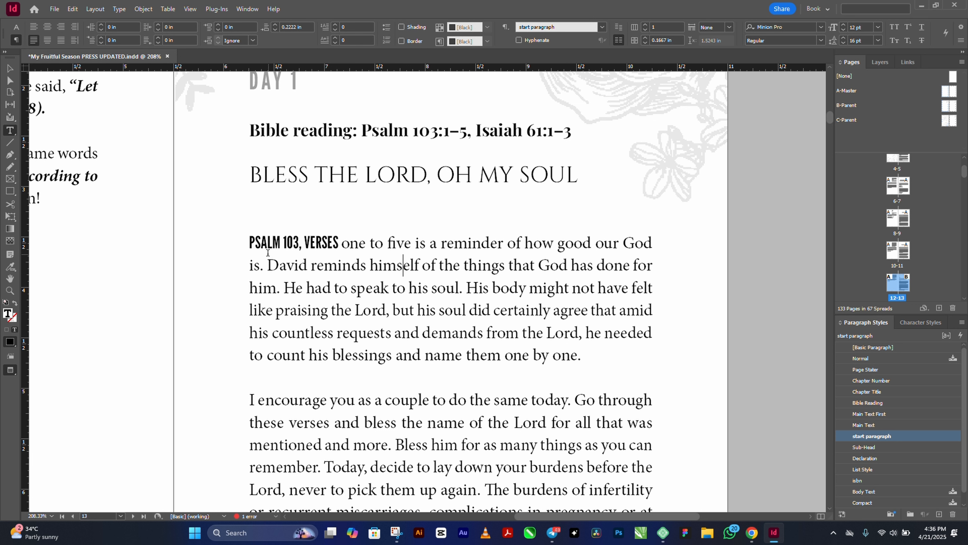
Step: Edit the Start here character style to set its size to 18 pt
{"action": "left_click", "coordinate": [920, 322]}
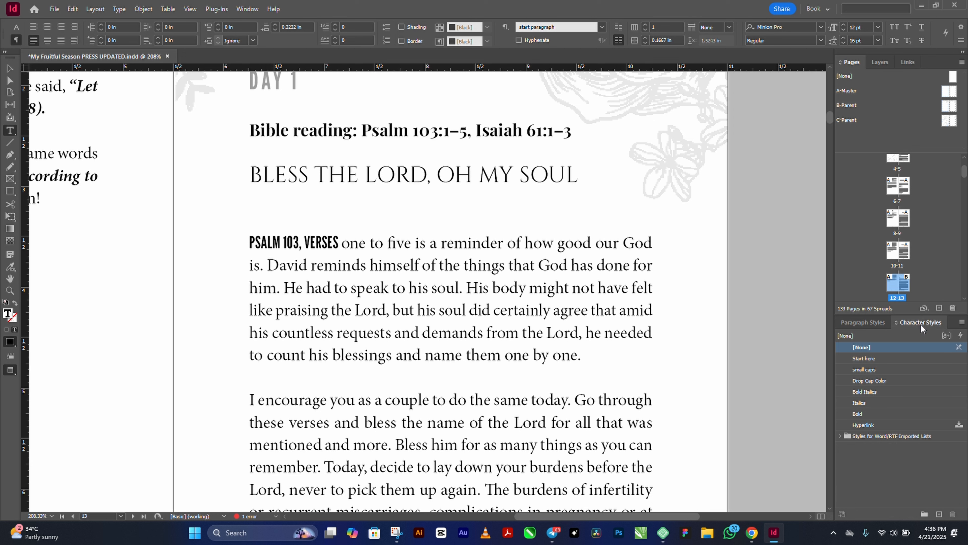
{"action": "right_click", "coordinate": [876, 357]}
{"action": "left_click", "coordinate": [878, 364]}
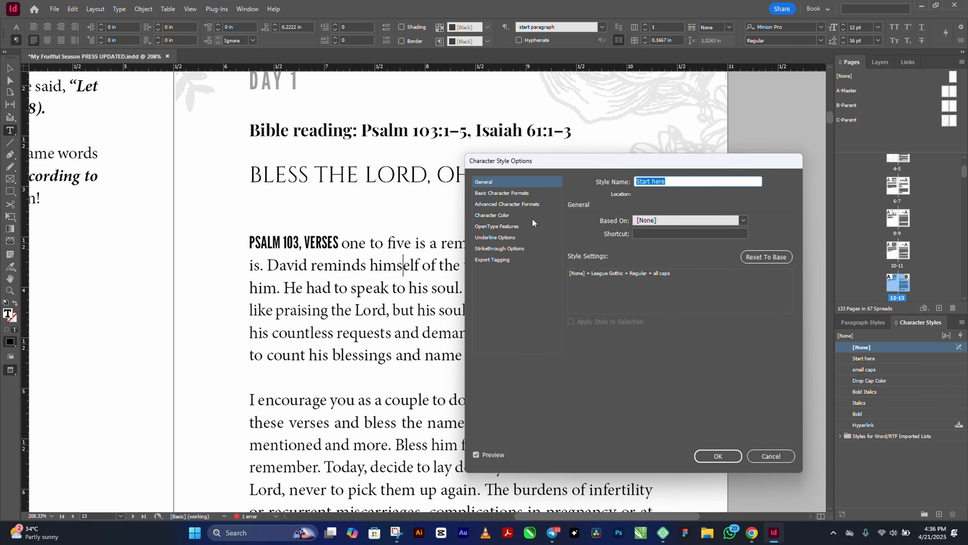
{"action": "left_click", "coordinate": [507, 193]}
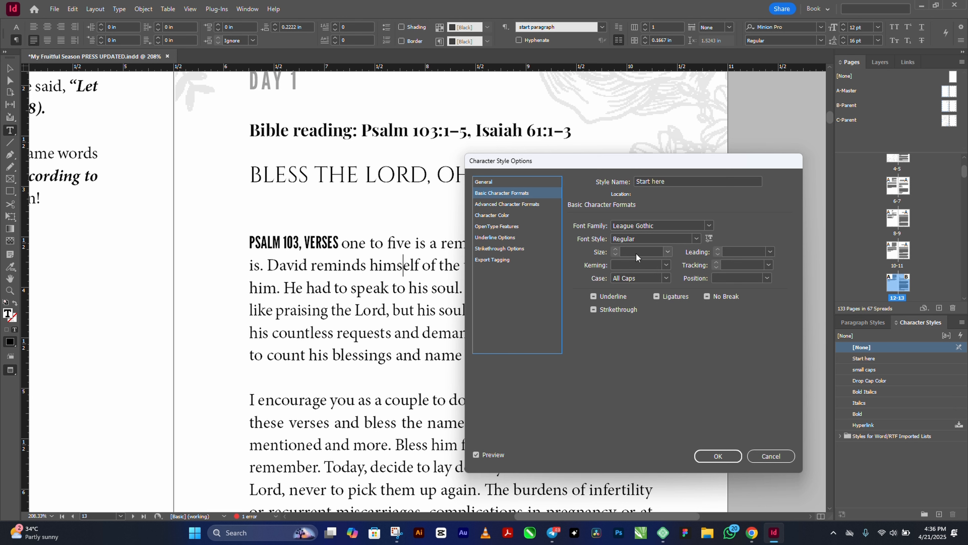
{"action": "left_click", "coordinate": [668, 252]}
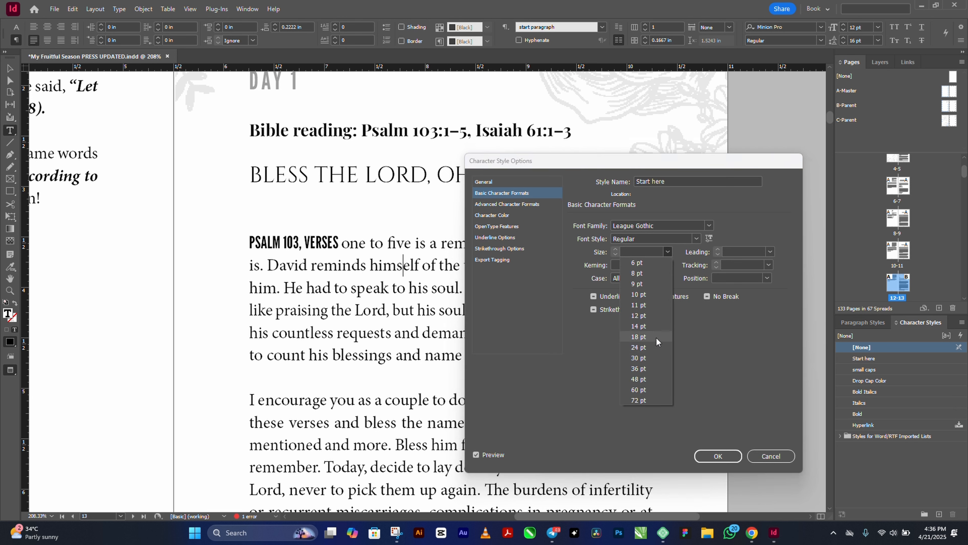
{"action": "left_click", "coordinate": [638, 336]}
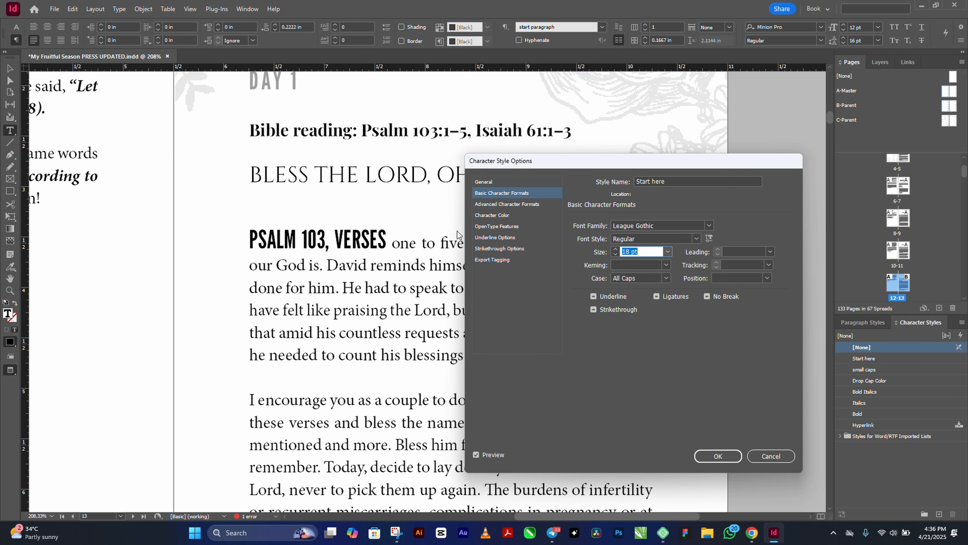
Step: Set the Start here style's character color to Black with a 40% tint and save the style
{"action": "left_click", "coordinate": [491, 215]}
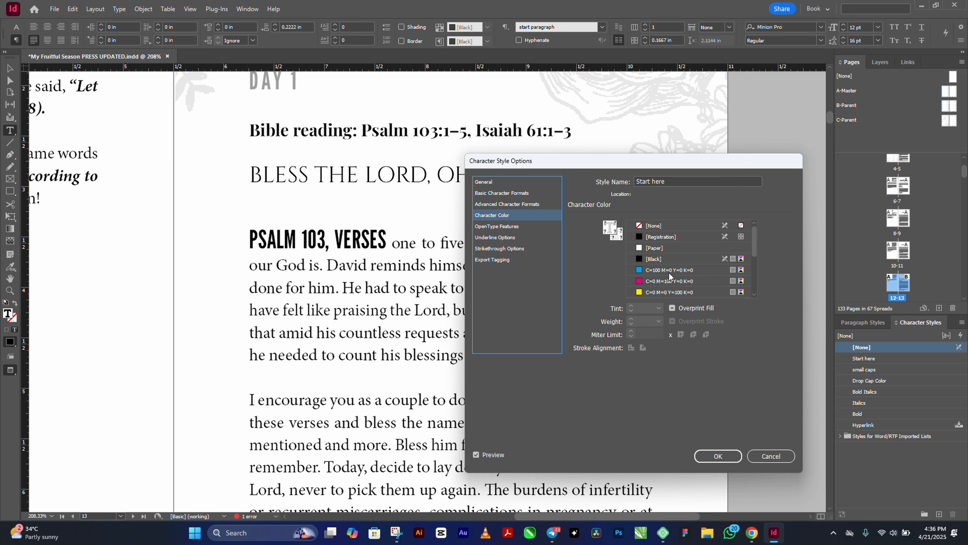
{"action": "left_click", "coordinate": [668, 261]}
{"action": "left_click", "coordinate": [658, 308]}
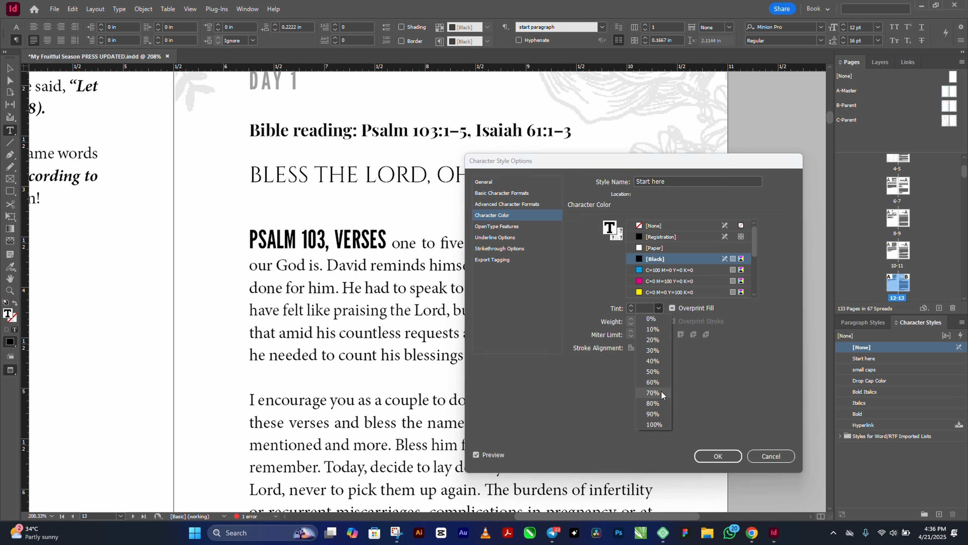
{"action": "left_click", "coordinate": [661, 364]}
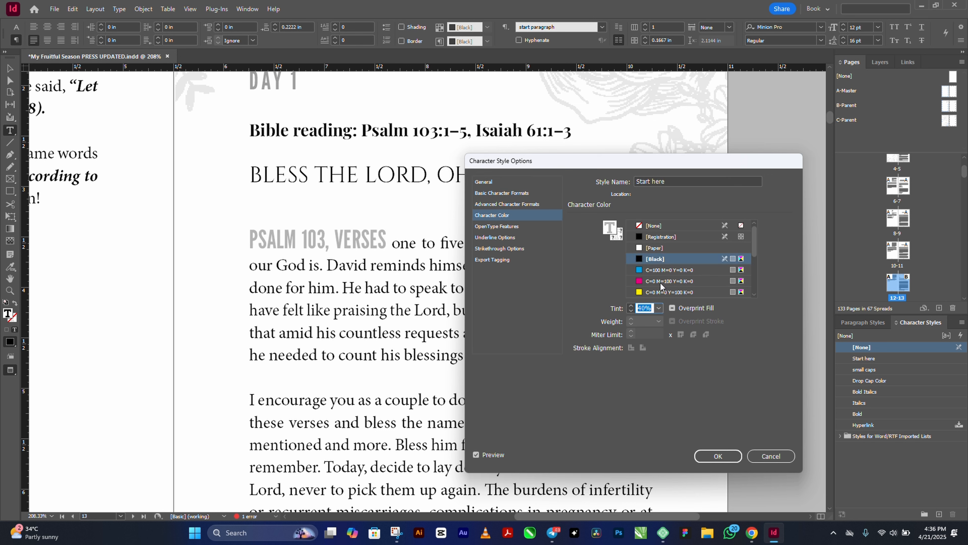
{"action": "left_click", "coordinate": [737, 458]}
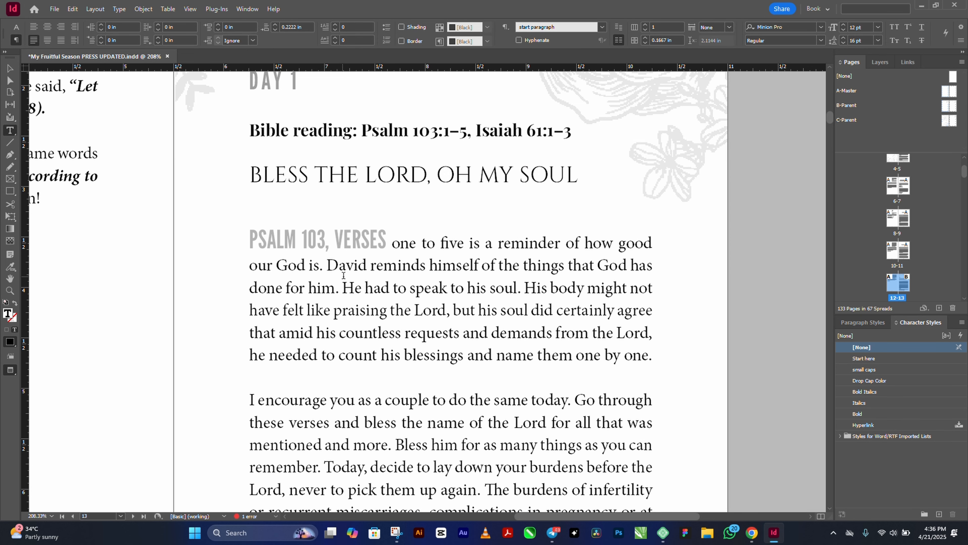
Step: Examine the styled opening words of the Day 1 paragraph, both on the full spread and close up
{"action": "key", "text": "ctrl+0"}
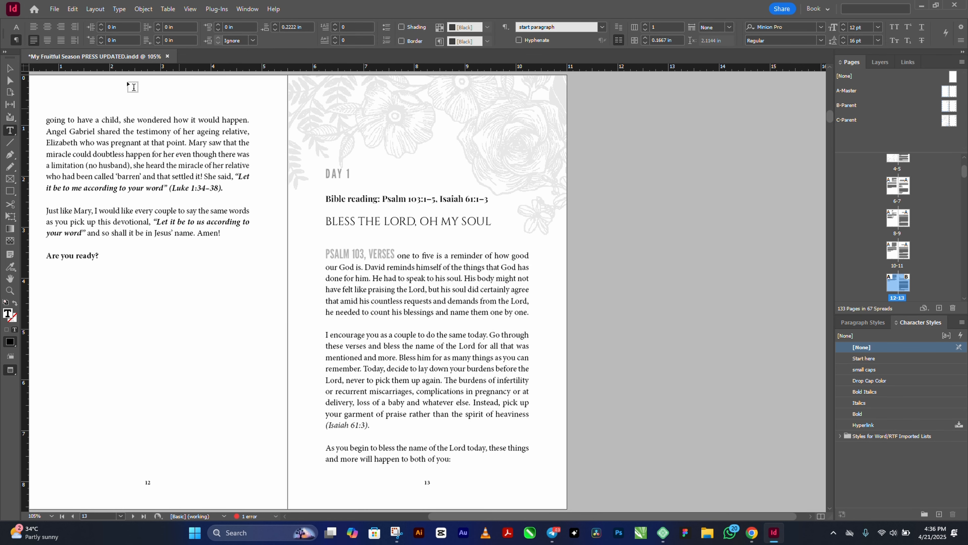
{"action": "key", "text": "Escape"}
{"action": "key", "text": "z"}
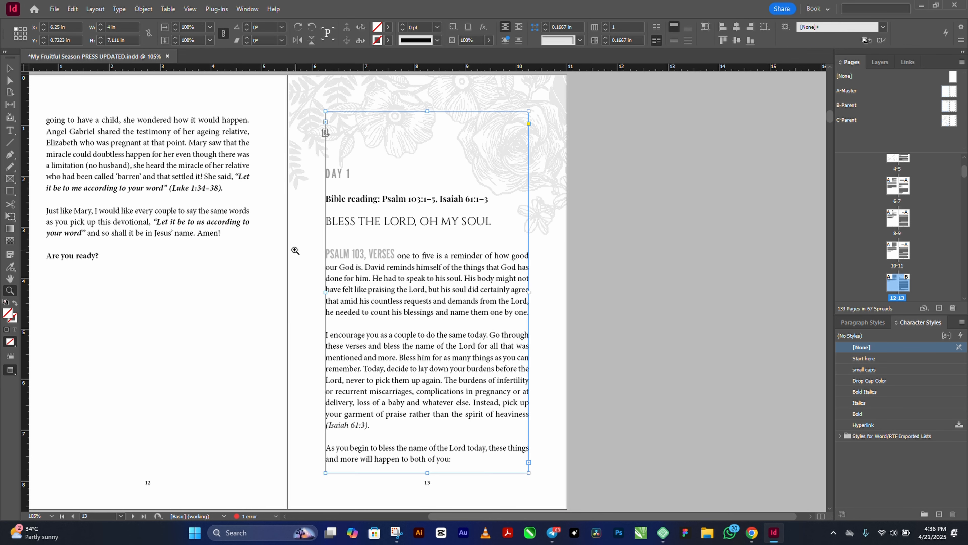
{"action": "left_click_drag", "start_coordinate": [298, 231], "coordinate": [551, 397]}
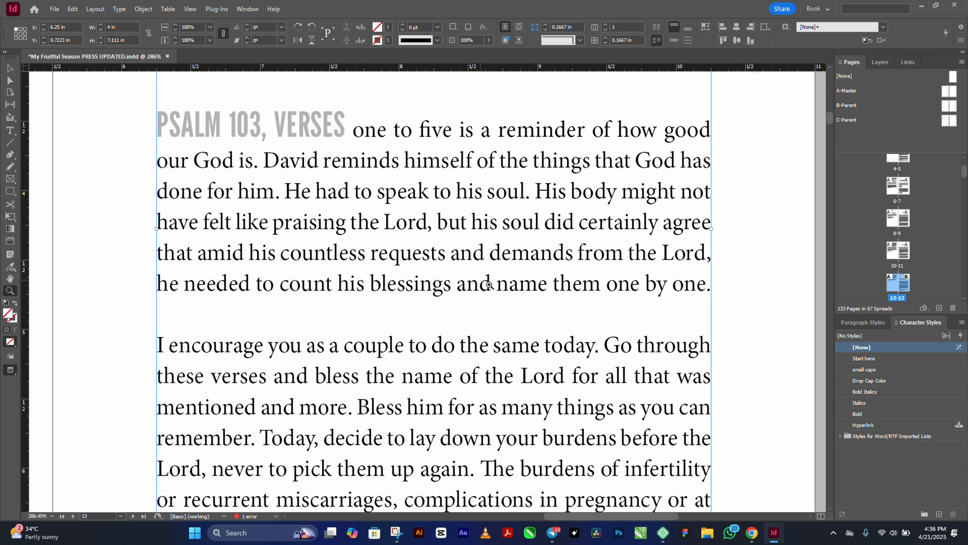
{"action": "left_click", "coordinate": [10, 68]}
Step: Switch to the TRS sample chapter PDF in Chrome and examine the heading "The Impact of the Performance Mindset on the Soul" on page 168
{"action": "left_click", "coordinate": [752, 532]}
{"action": "scroll", "coordinate": [623, 324], "scroll_direction": "down", "scroll_amount": 8}
{"action": "scroll", "coordinate": [624, 324], "scroll_direction": "down", "scroll_amount": 20}
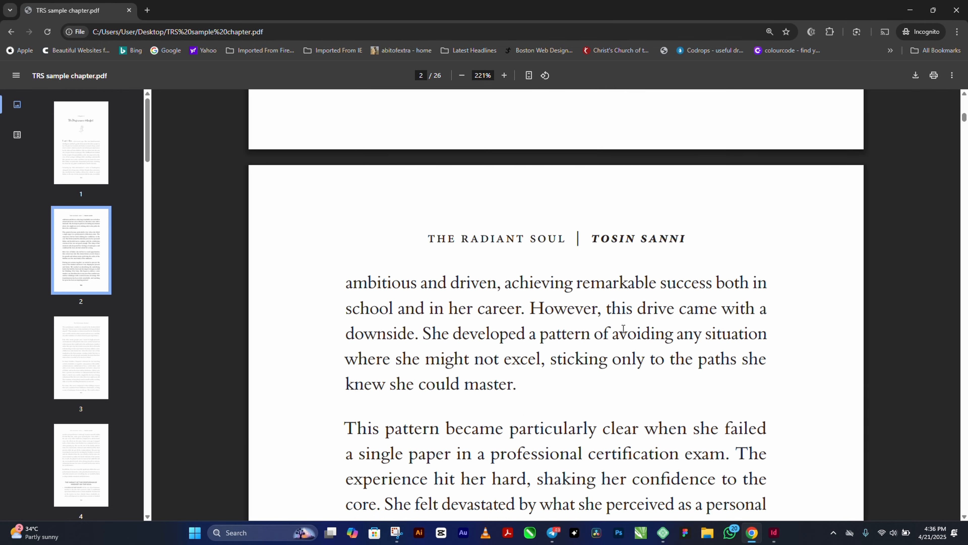
{"action": "scroll", "coordinate": [624, 330], "scroll_direction": "down", "scroll_amount": 15}
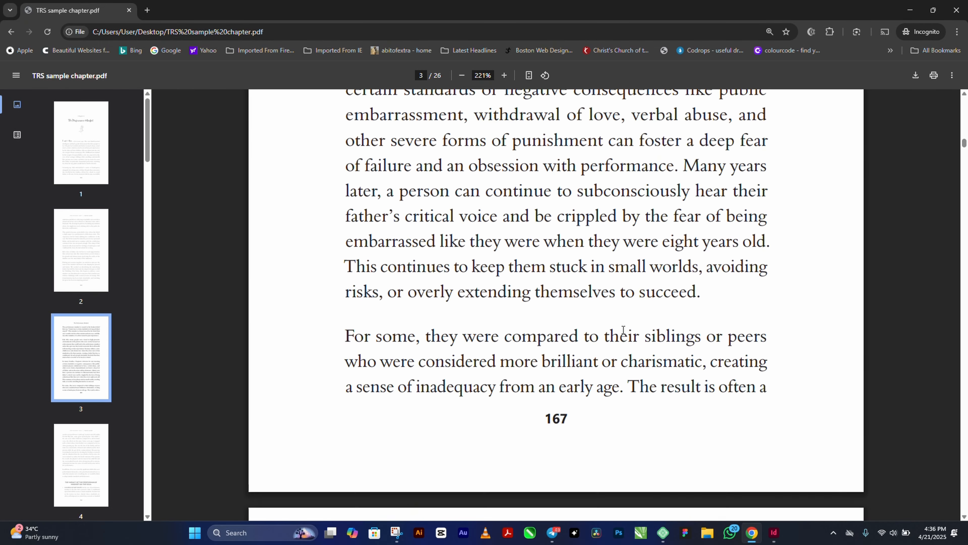
{"action": "scroll", "coordinate": [623, 330], "scroll_direction": "up", "scroll_amount": 4}
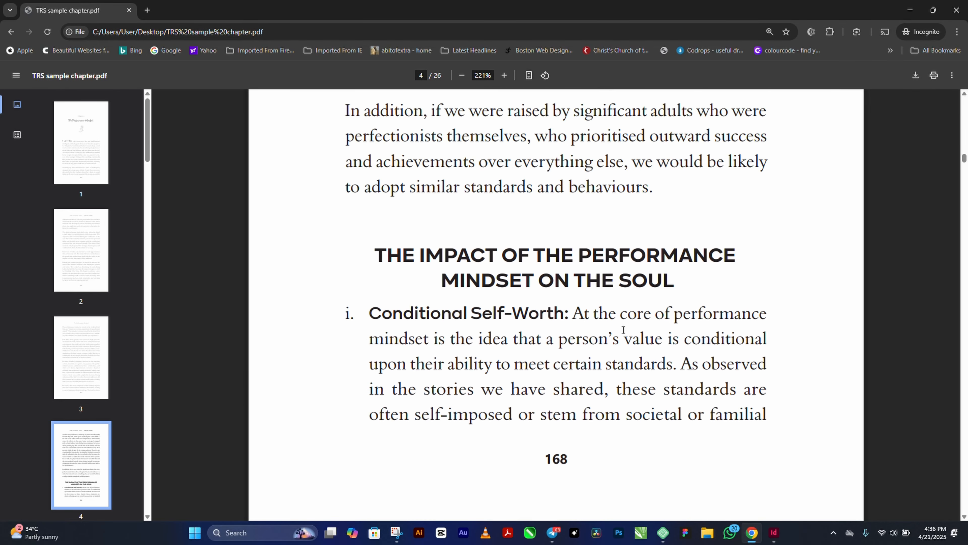
{"action": "left_click_drag", "start_coordinate": [375, 261], "coordinate": [724, 264]}
{"action": "left_click", "coordinate": [675, 288]}
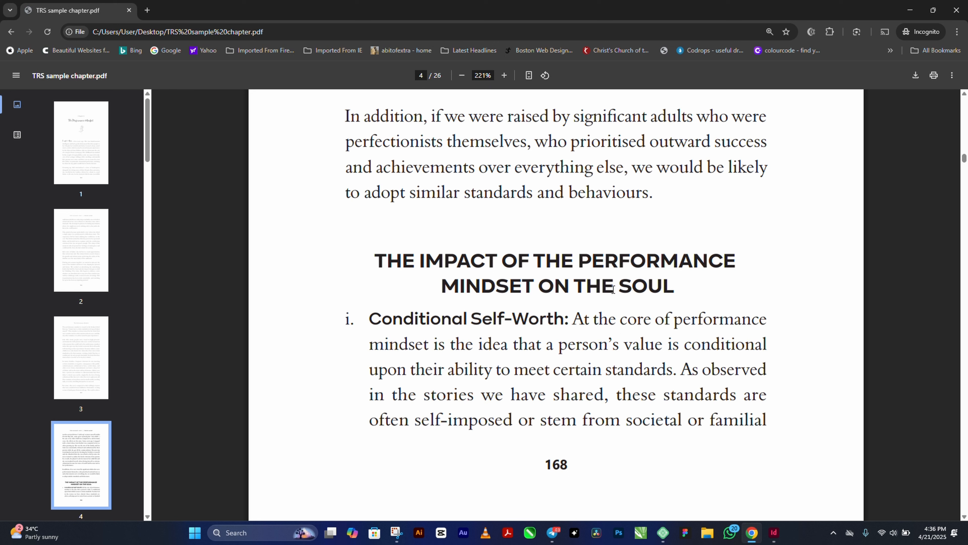
{"action": "left_click_drag", "start_coordinate": [375, 261], "coordinate": [704, 292]}
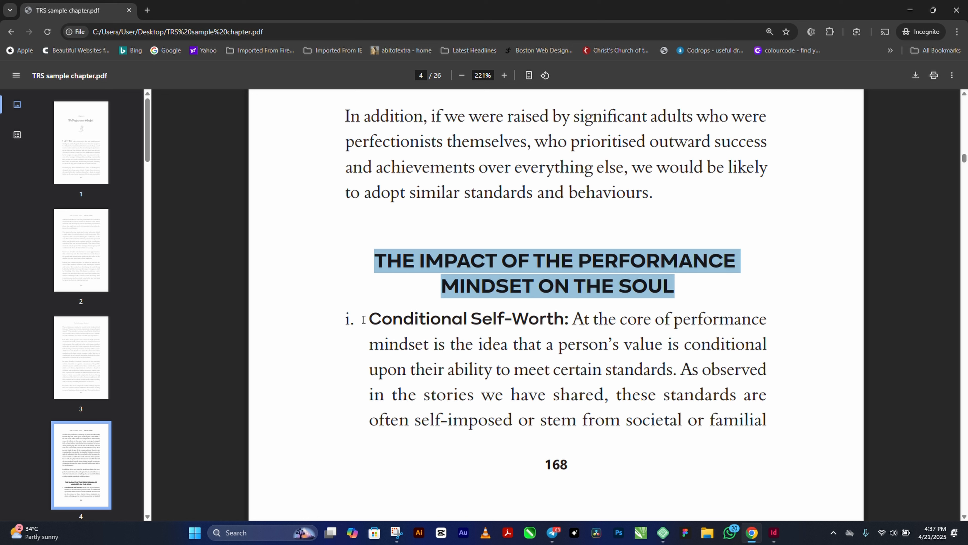
{"action": "left_click", "coordinate": [333, 319]}
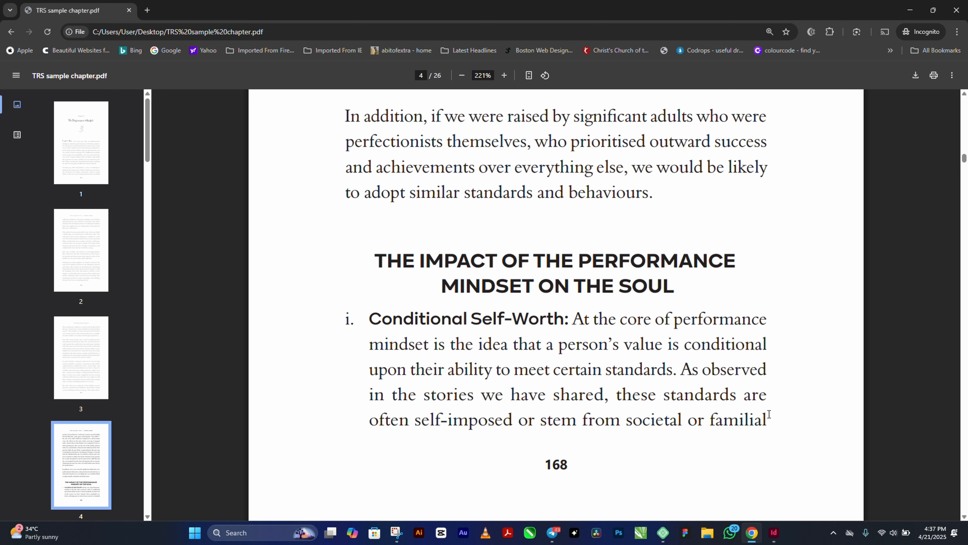
Step: Examine the formatting of the first numbered item, highlighting its lead-in "Conditional Self-Worth:" against the body text
{"action": "left_click_drag", "start_coordinate": [768, 423], "coordinate": [375, 312]}
{"action": "left_click", "coordinate": [548, 313]}
{"action": "left_click_drag", "start_coordinate": [643, 322], "coordinate": [570, 322]}
{"action": "left_click", "coordinate": [383, 324]}
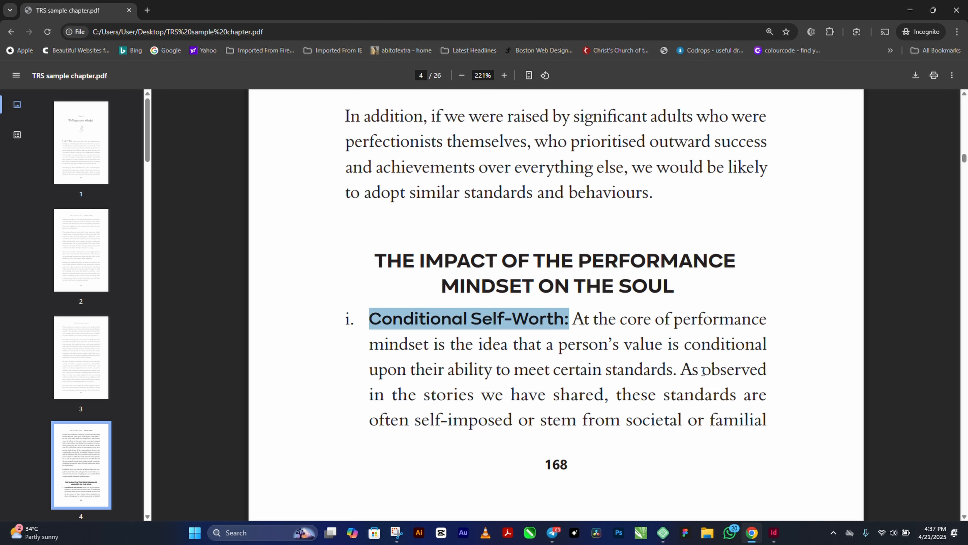
Step: Switch back to InDesign and place the text cursor in the first Action Points item on page 14
{"action": "left_click", "coordinate": [774, 532]}
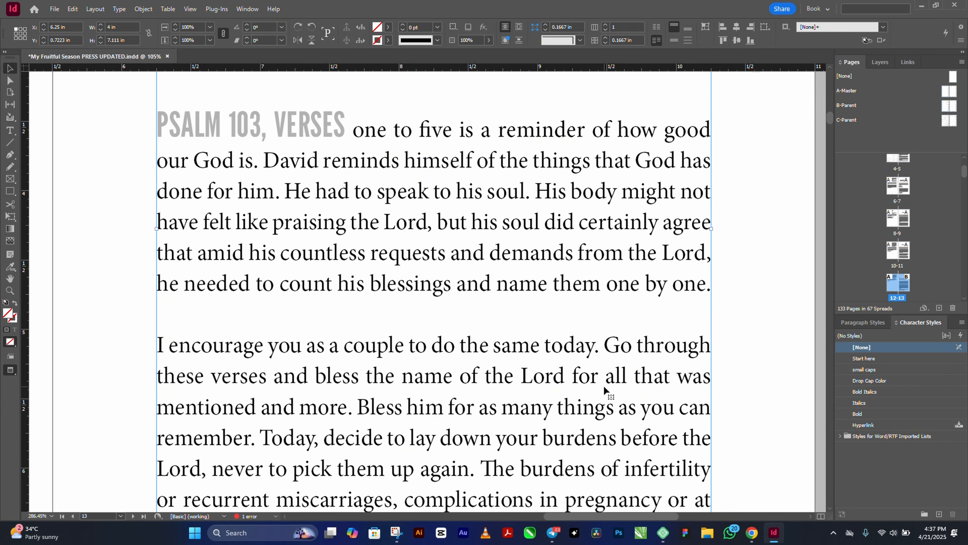
{"action": "key", "text": "ctrl+0"}
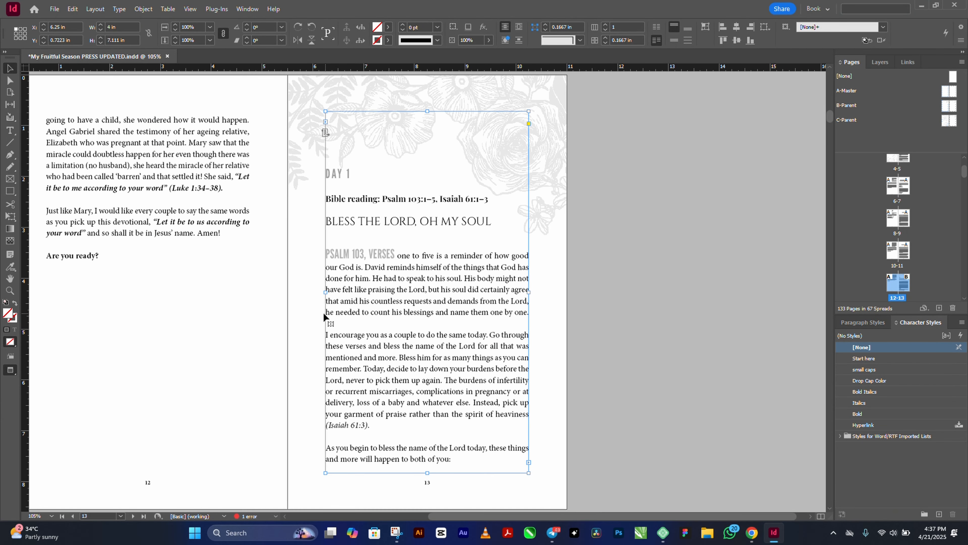
{"action": "left_click_drag", "start_coordinate": [280, 299], "coordinate": [396, 282]}
{"action": "scroll", "coordinate": [452, 293], "scroll_direction": "down", "scroll_amount": 6}
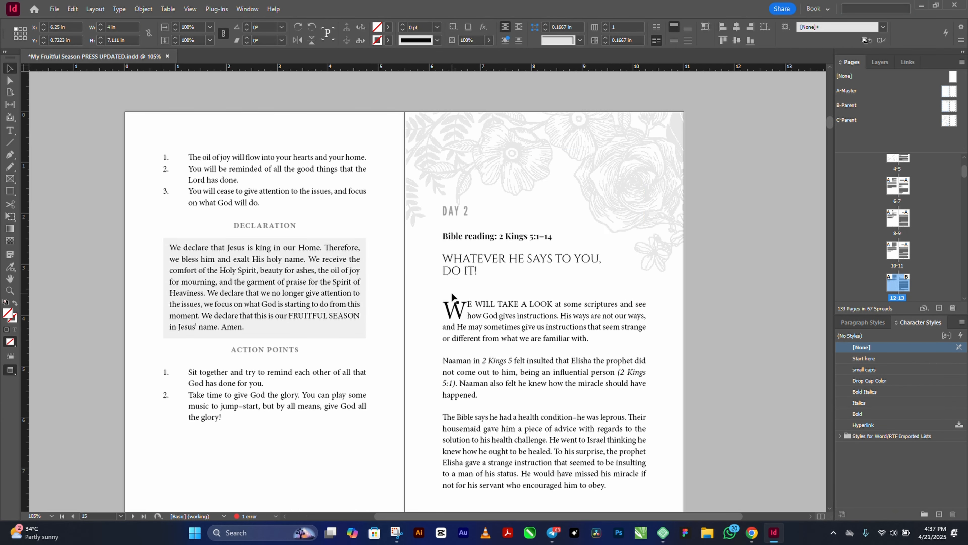
{"action": "scroll", "coordinate": [451, 296], "scroll_direction": "up", "scroll_amount": 3}
{"action": "scroll", "coordinate": [321, 316], "scroll_direction": "down", "scroll_amount": 6}
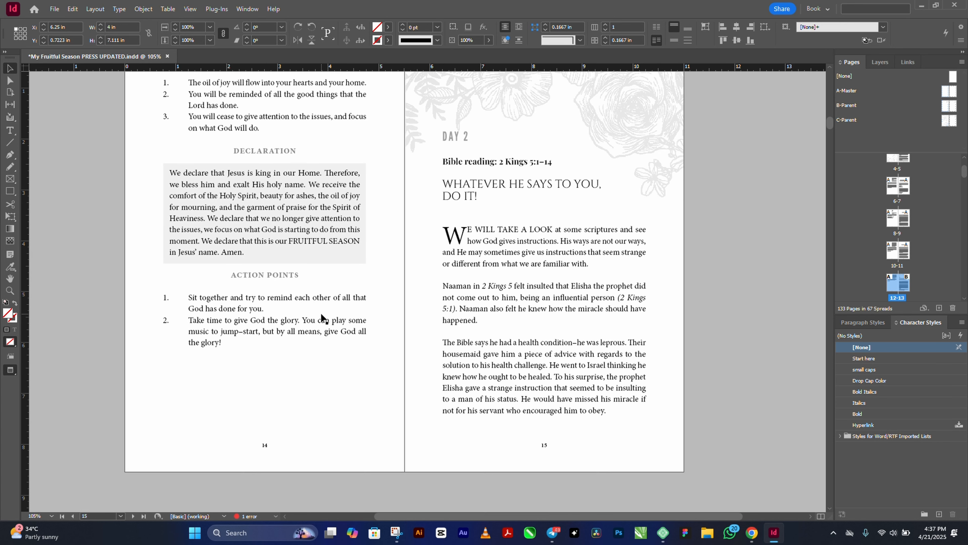
{"action": "key", "text": "z"}
{"action": "left_click_drag", "start_coordinate": [128, 229], "coordinate": [451, 376]}
{"action": "key", "text": "v"}
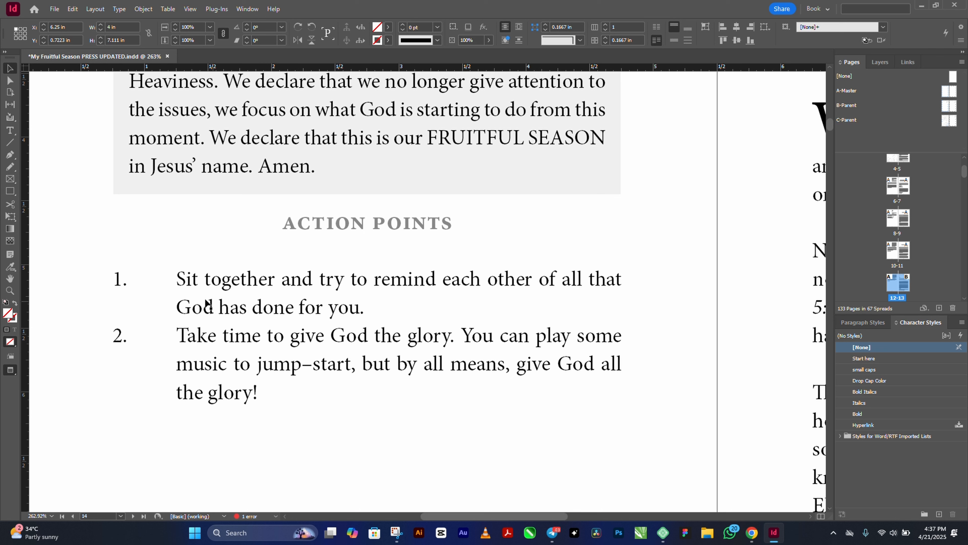
{"action": "double_click", "coordinate": [181, 282]}
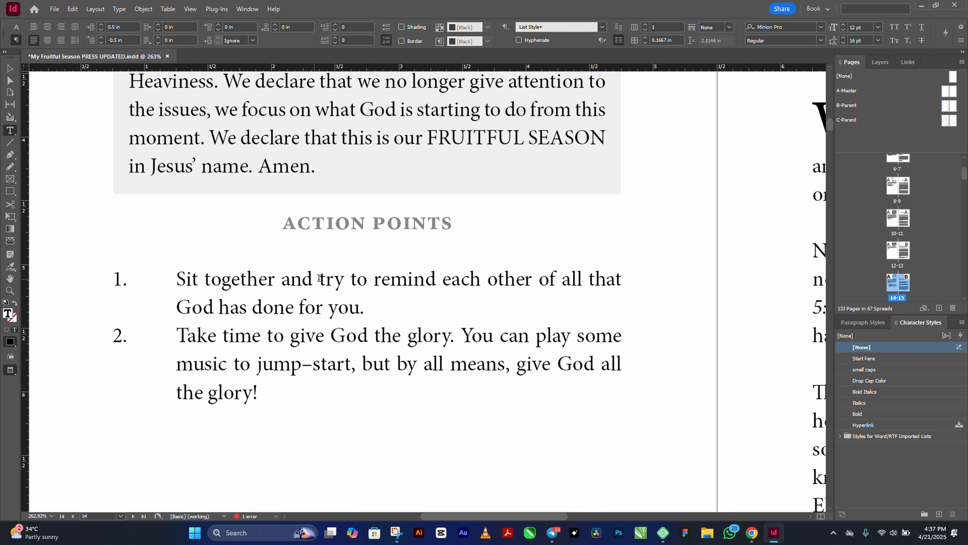
Step: Add a colon after "Sit together" and replace the full stop after "Take time to give God the glory" with a colon
{"action": "left_click", "coordinate": [278, 276]}
{"action": "type", "text": ":"}
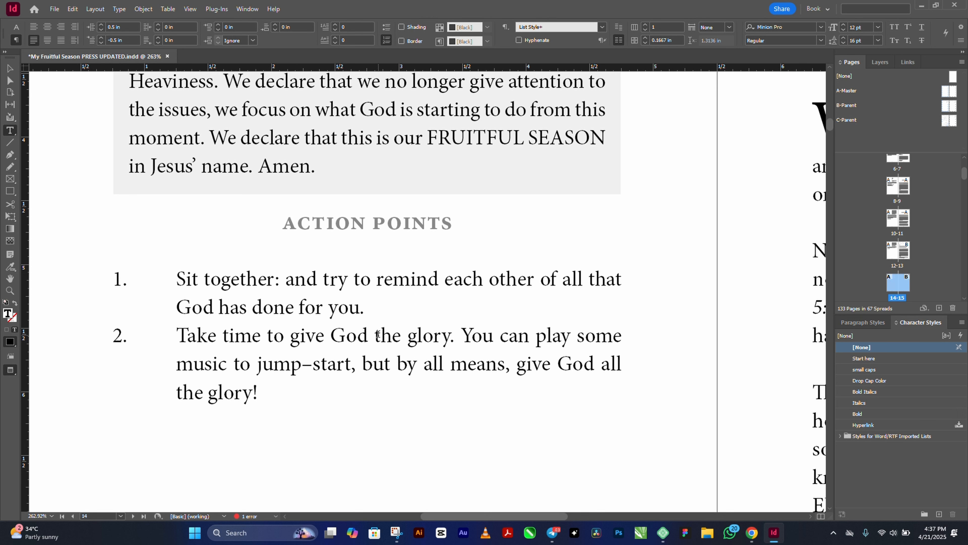
{"action": "left_click_drag", "start_coordinate": [449, 335], "coordinate": [454, 336]}
{"action": "type", "text": ":"}
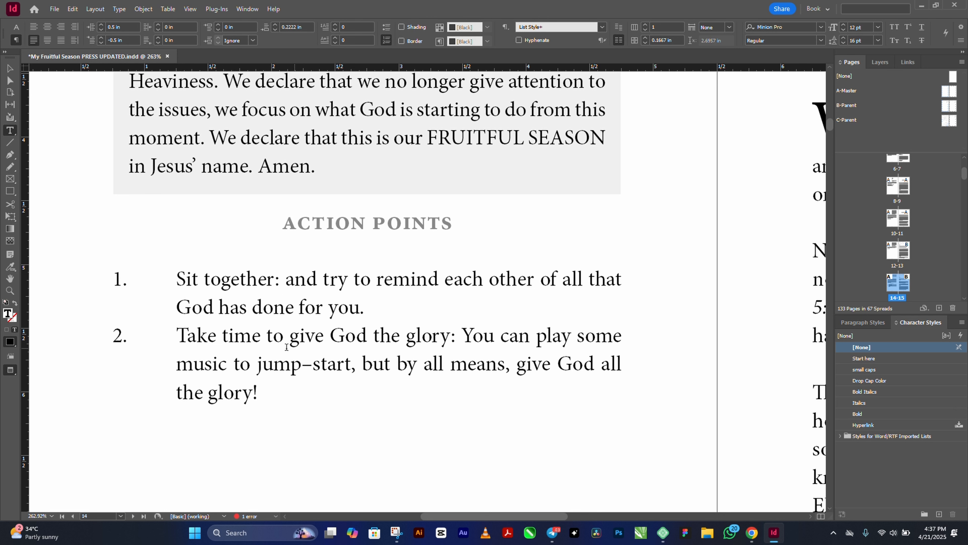
{"action": "left_click_drag", "start_coordinate": [177, 334], "coordinate": [462, 336]}
{"action": "left_click_drag", "start_coordinate": [285, 274], "coordinate": [367, 308]}
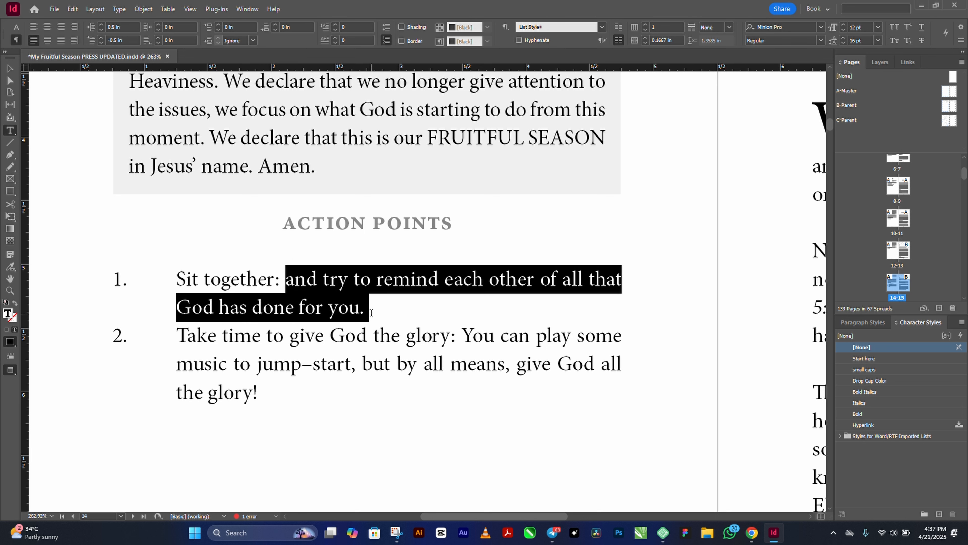
{"action": "left_click", "coordinate": [228, 297]}
{"action": "left_click_drag", "start_coordinate": [183, 278], "coordinate": [279, 282]}
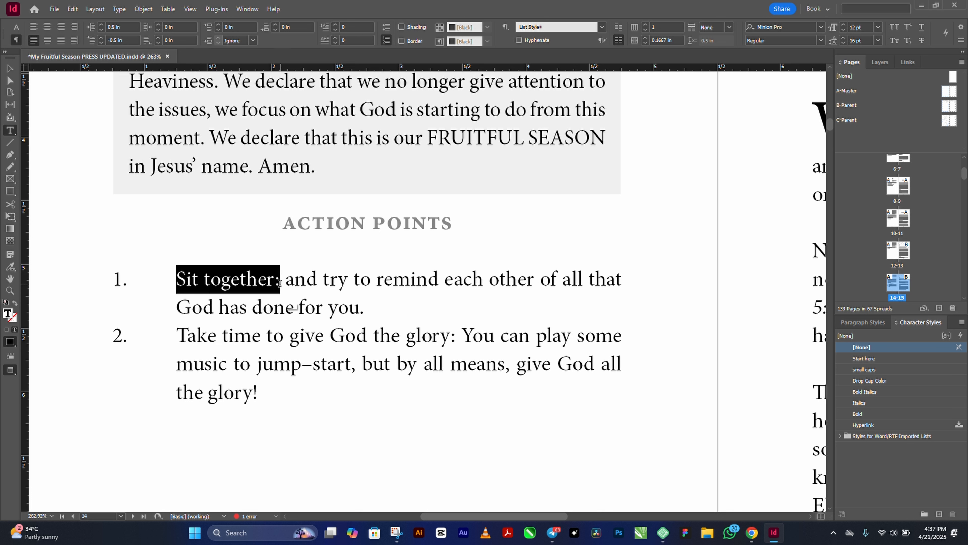
{"action": "left_click", "coordinate": [335, 277]}
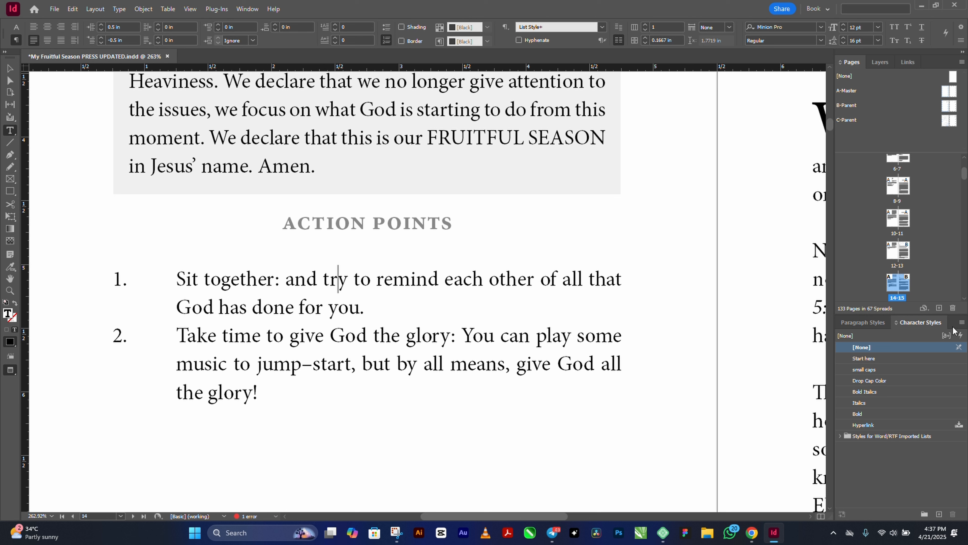
Step: Create a new character style using the Campton font family in ExtraBold
{"action": "left_click", "coordinate": [961, 322]}
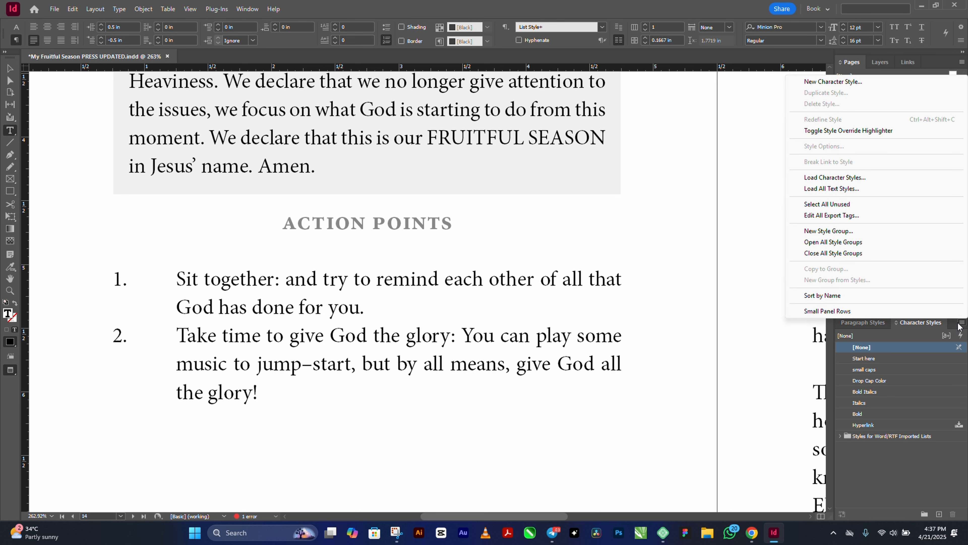
{"action": "left_click", "coordinate": [856, 81]}
{"action": "left_click", "coordinate": [526, 193]}
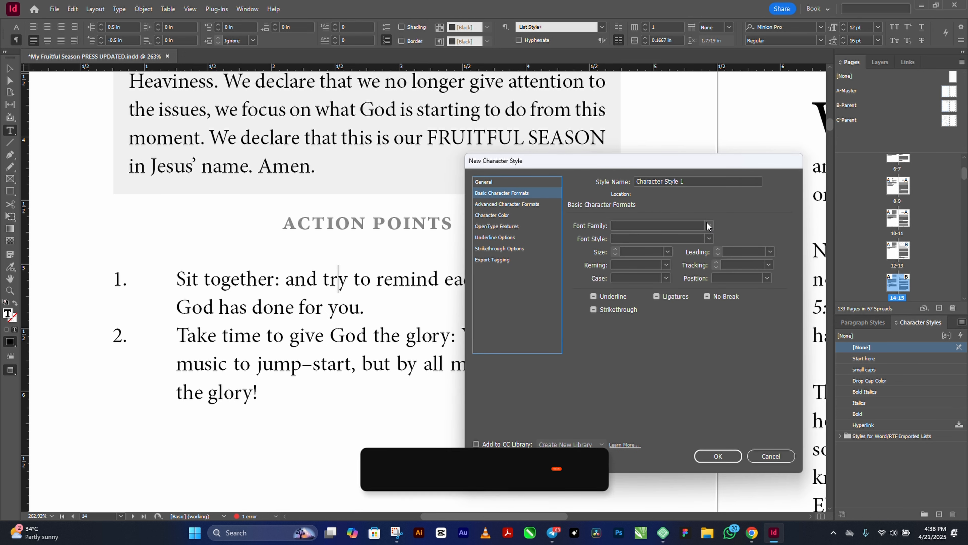
{"action": "left_click", "coordinate": [707, 226]}
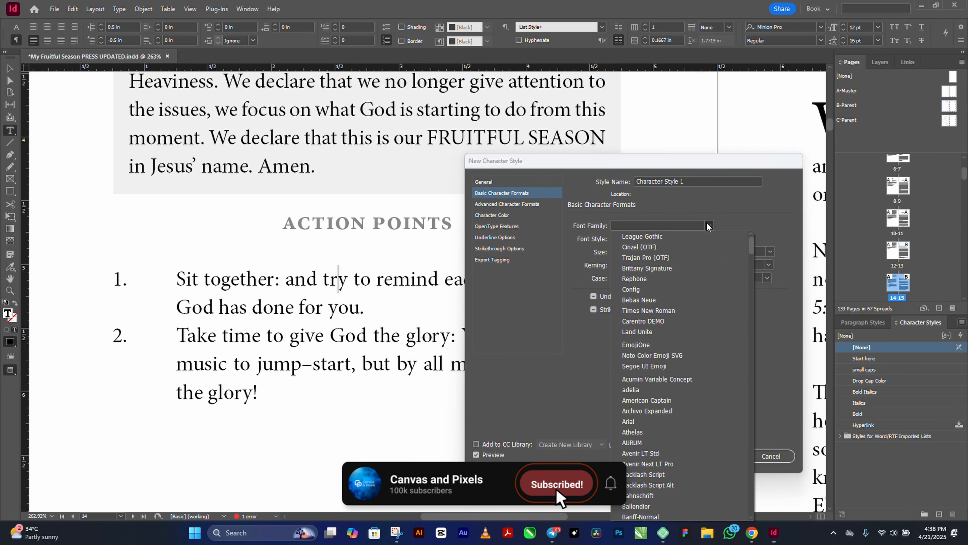
{"action": "left_click", "coordinate": [671, 226]}
{"action": "type", "text": "Campton"}
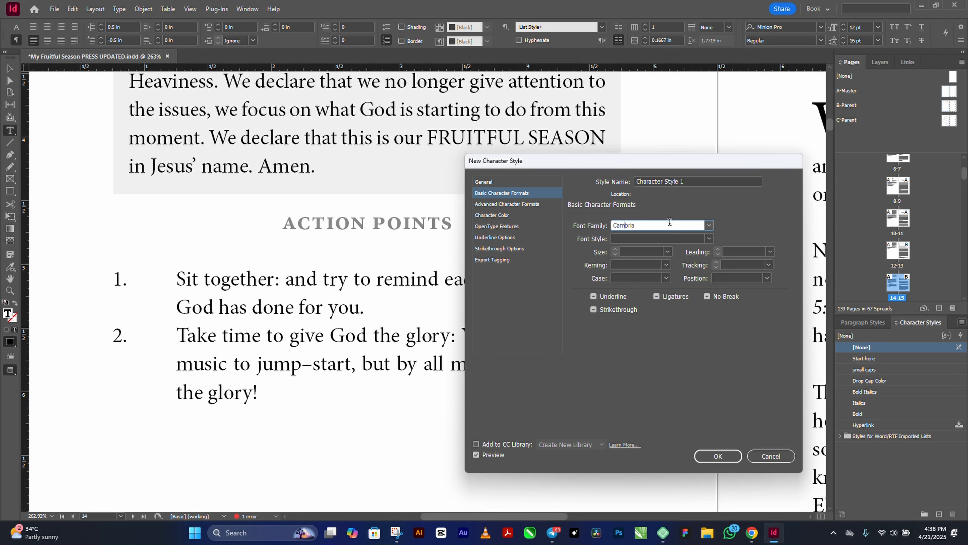
{"action": "key", "text": "Tab"}
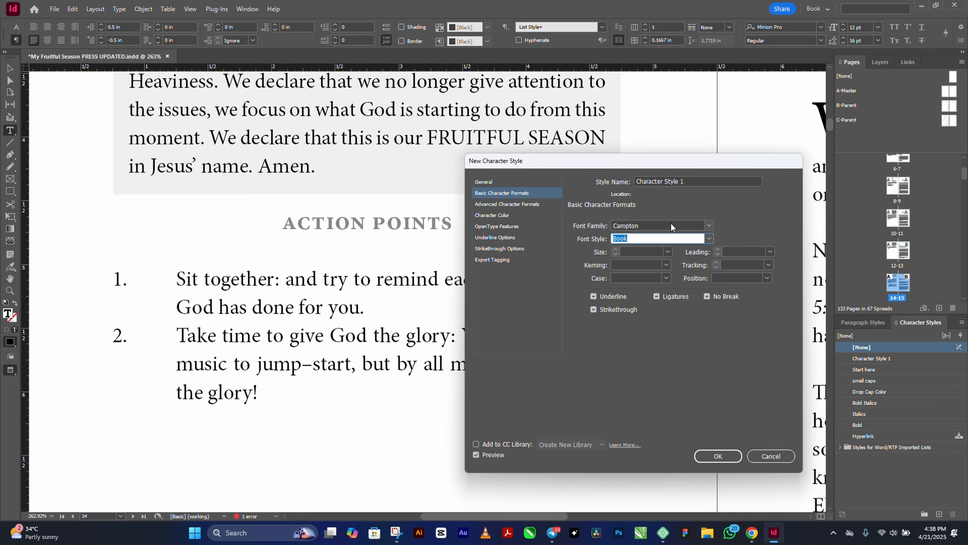
{"action": "left_click", "coordinate": [708, 239]}
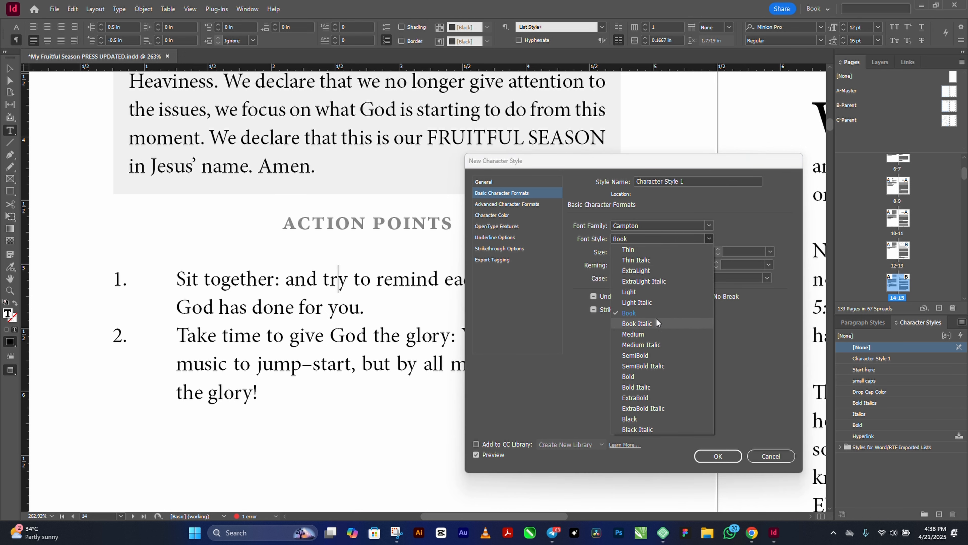
{"action": "left_click", "coordinate": [651, 398]}
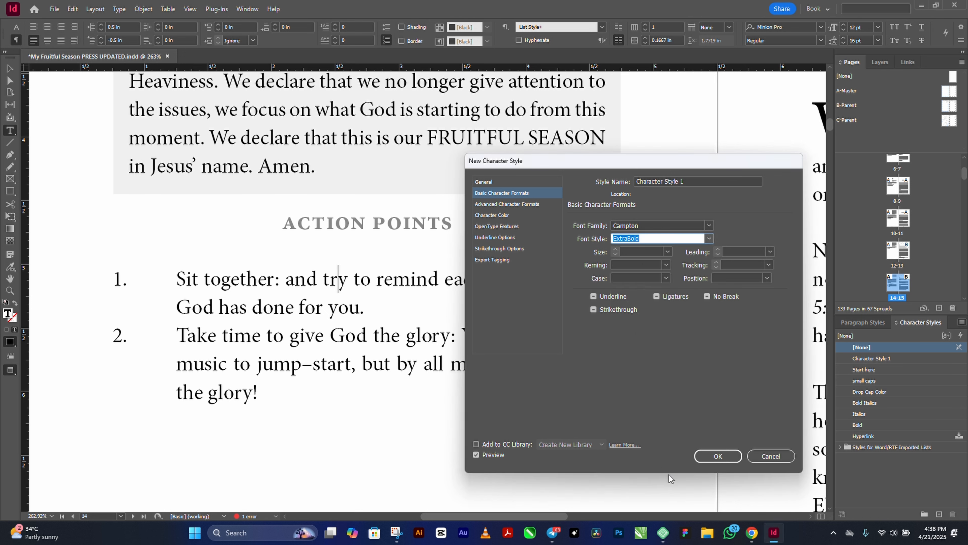
{"action": "left_click", "coordinate": [718, 456]}
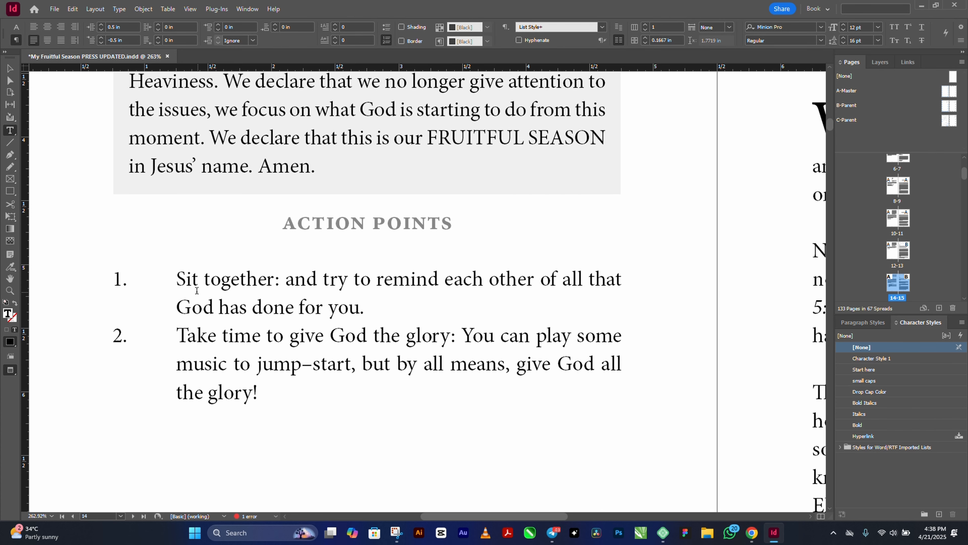
Step: Apply the new Campton character style to "Sit together:" in the first Action Points item and rename the style List Title
{"action": "left_click_drag", "start_coordinate": [177, 279], "coordinate": [281, 280]}
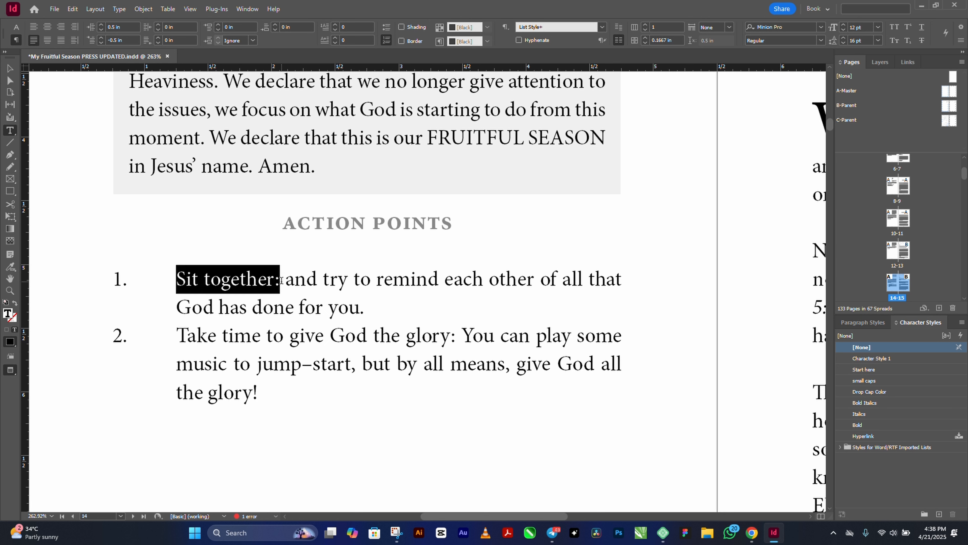
{"action": "left_click", "coordinate": [871, 359]}
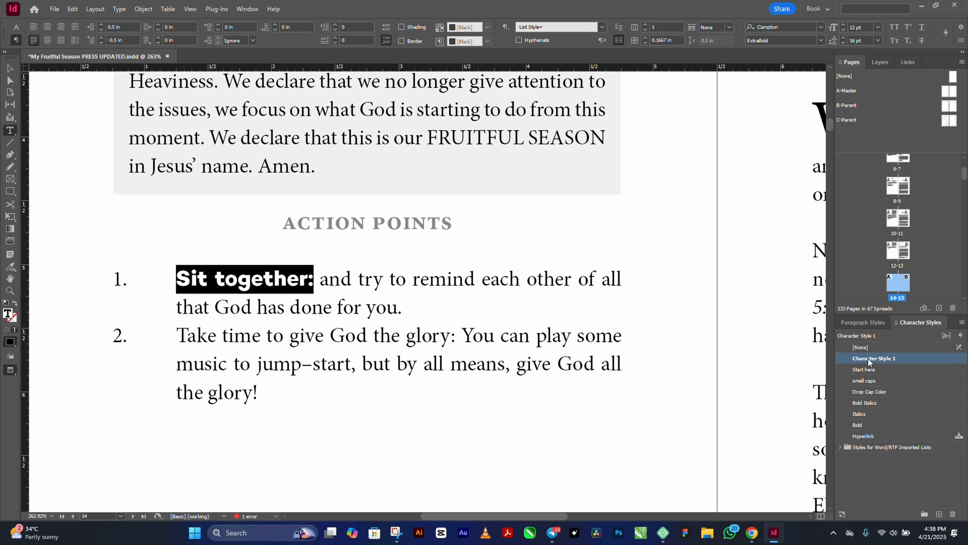
{"action": "right_click", "coordinate": [884, 359]}
{"action": "left_click", "coordinate": [899, 364]}
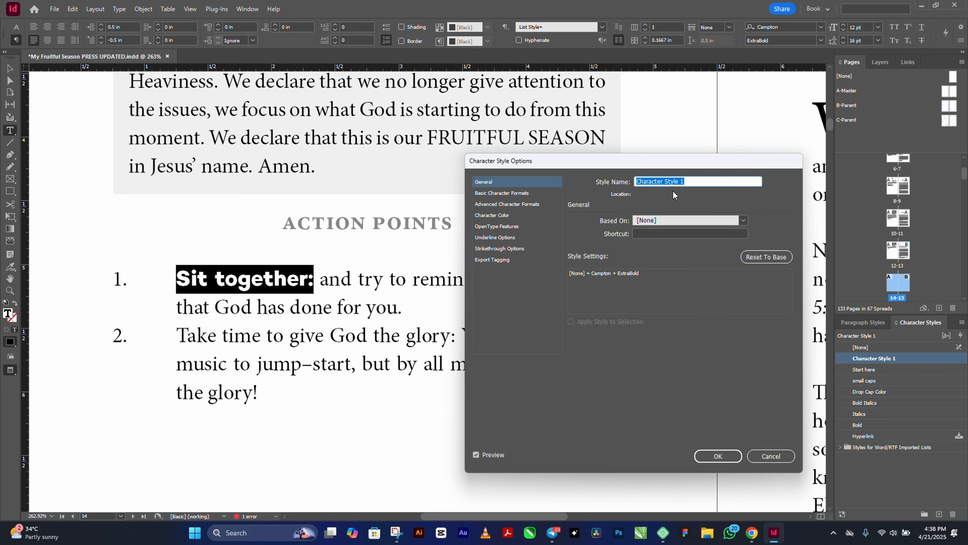
{"action": "left_click", "coordinate": [693, 177]}
{"action": "key", "text": "ctrl+a"}
{"action": "type", "text": "L"}
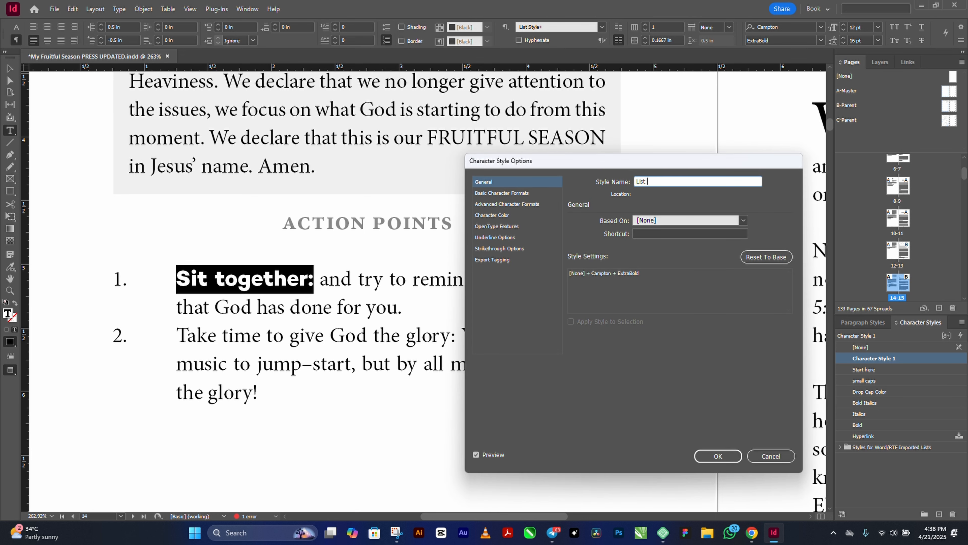
{"action": "type", "text": "ist Title"}
{"action": "left_click", "coordinate": [716, 456]}
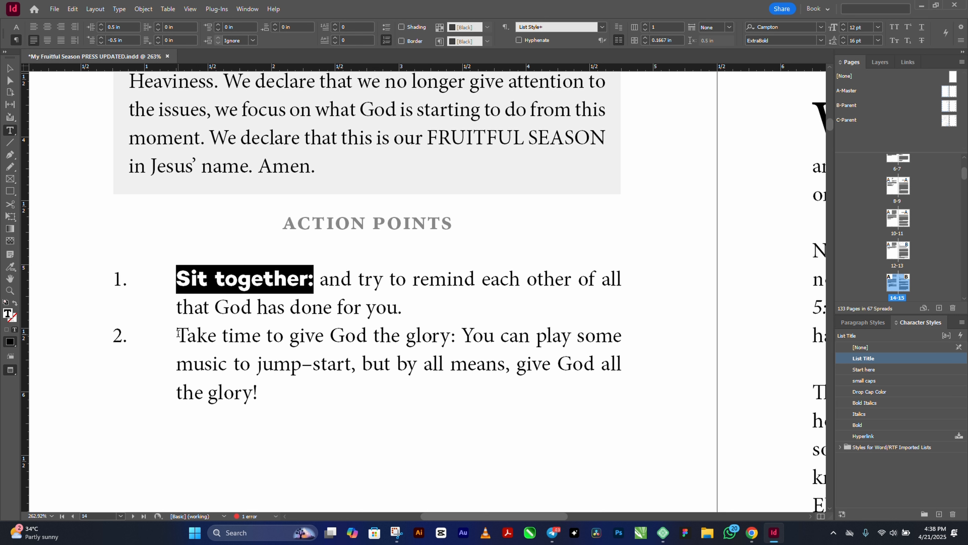
Step: Apply the List Title character style to "Take time to give God the glory:" in the second Action Points item
{"action": "left_click_drag", "start_coordinate": [178, 333], "coordinate": [461, 336]}
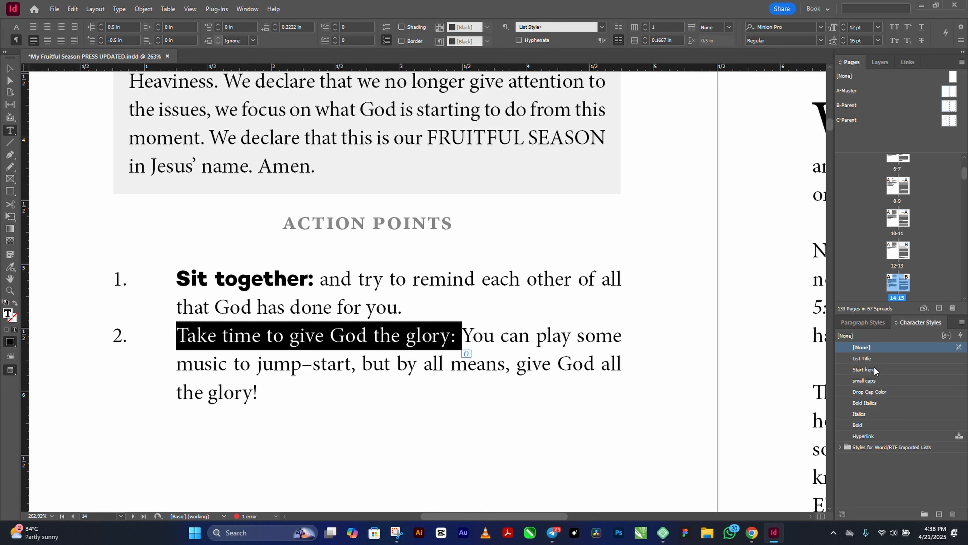
{"action": "left_click", "coordinate": [864, 359]}
{"action": "left_click", "coordinate": [365, 364]}
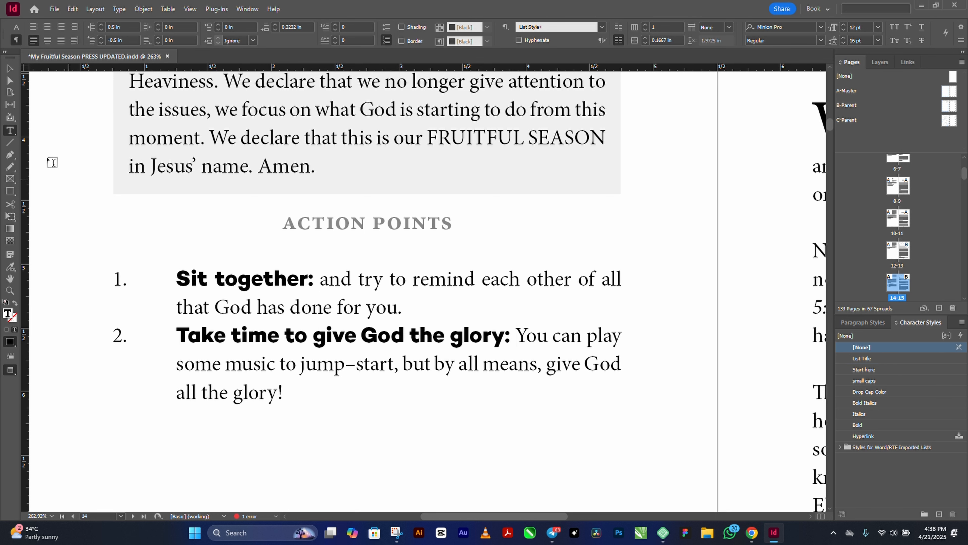
Step: Set the List Title character style's font size to 10 pt
{"action": "left_click", "coordinate": [10, 69]}
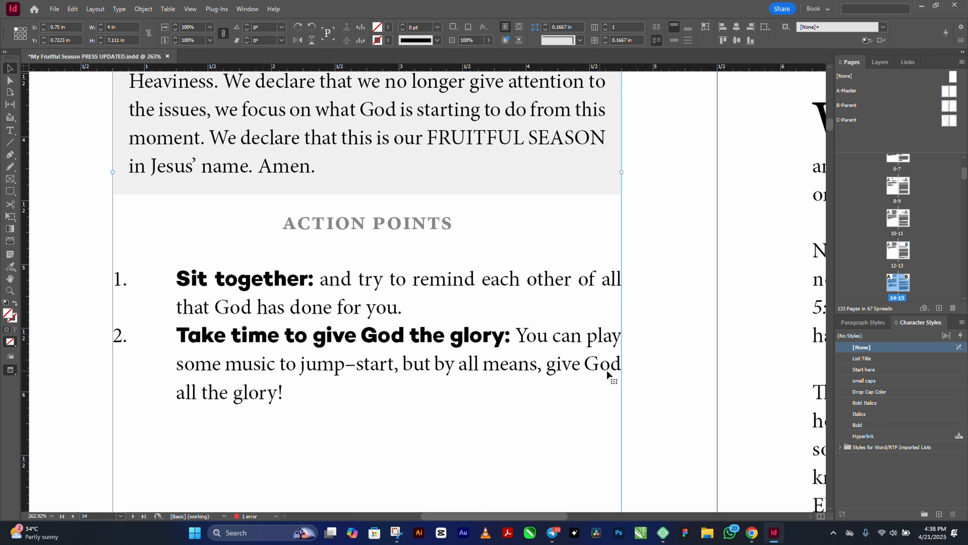
{"action": "right_click", "coordinate": [887, 359]}
{"action": "left_click", "coordinate": [894, 363]}
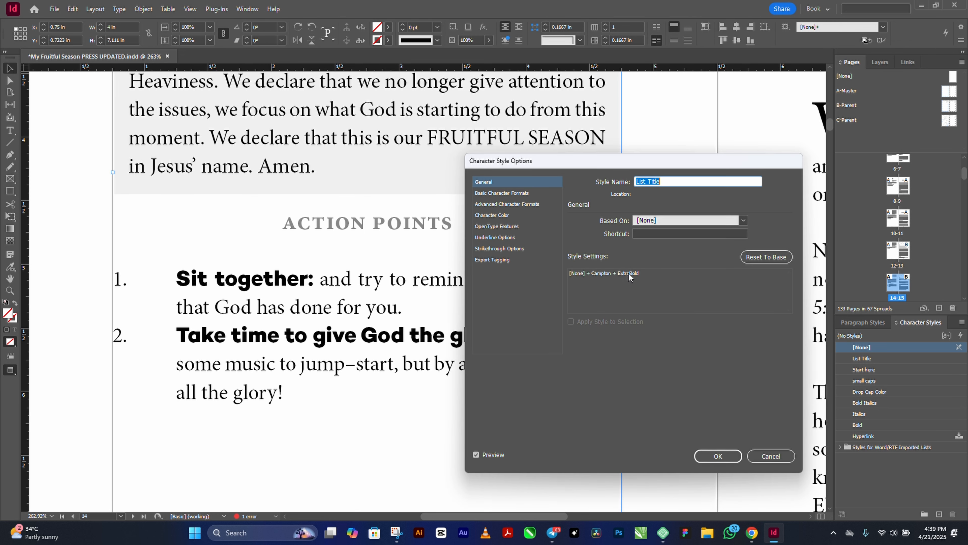
{"action": "left_click", "coordinate": [554, 194]}
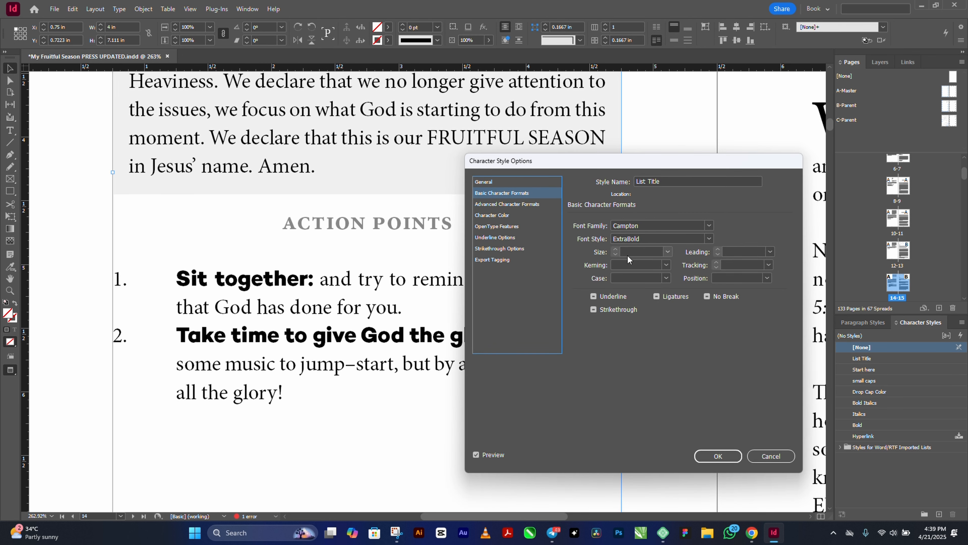
{"action": "left_click", "coordinate": [666, 251]}
{"action": "left_click", "coordinate": [647, 305]}
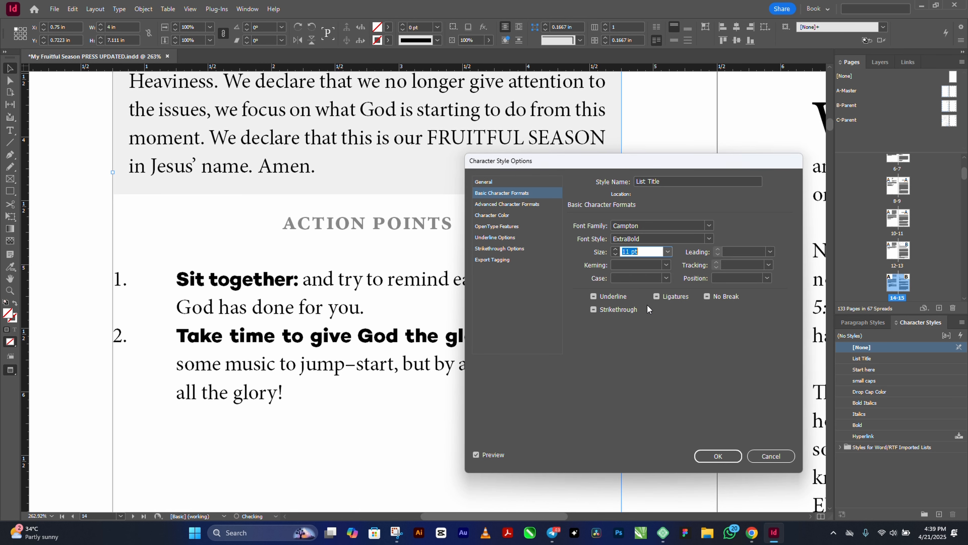
{"action": "left_click", "coordinate": [666, 252]}
{"action": "left_click", "coordinate": [652, 283]}
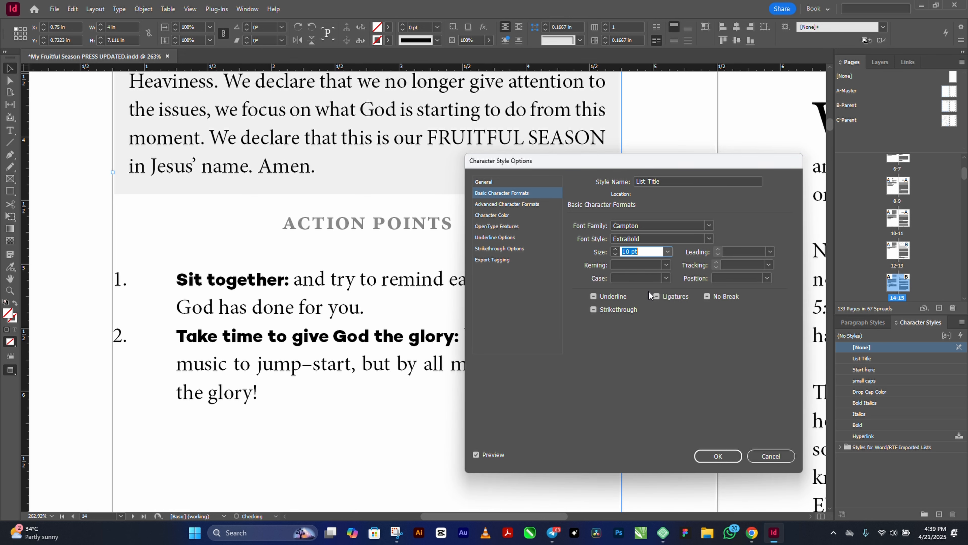
{"action": "left_click", "coordinate": [717, 456]}
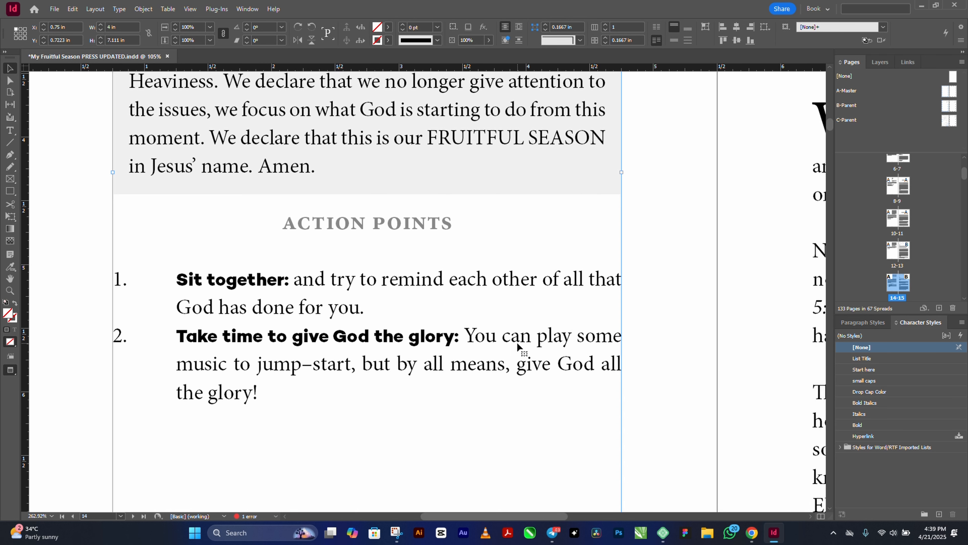
{"action": "key", "text": "ctrl+alt+0"}
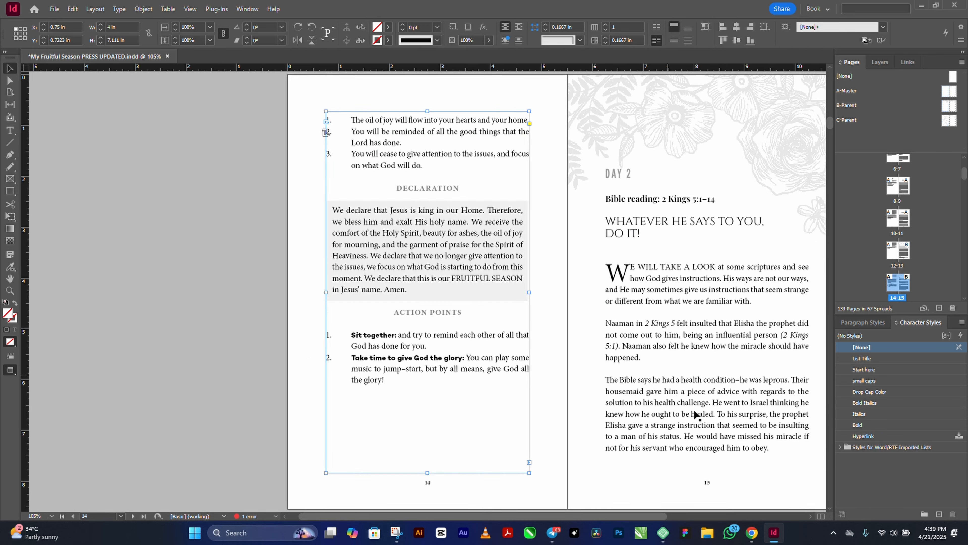
Step: Switch to the TRS sample chapter PDF in Chrome and examine the bold list lead-ins through to the Instruction box on PDF page 11
{"action": "key", "text": "alt+Tab"}
{"action": "scroll", "coordinate": [665, 454], "scroll_direction": "down", "scroll_amount": 20}
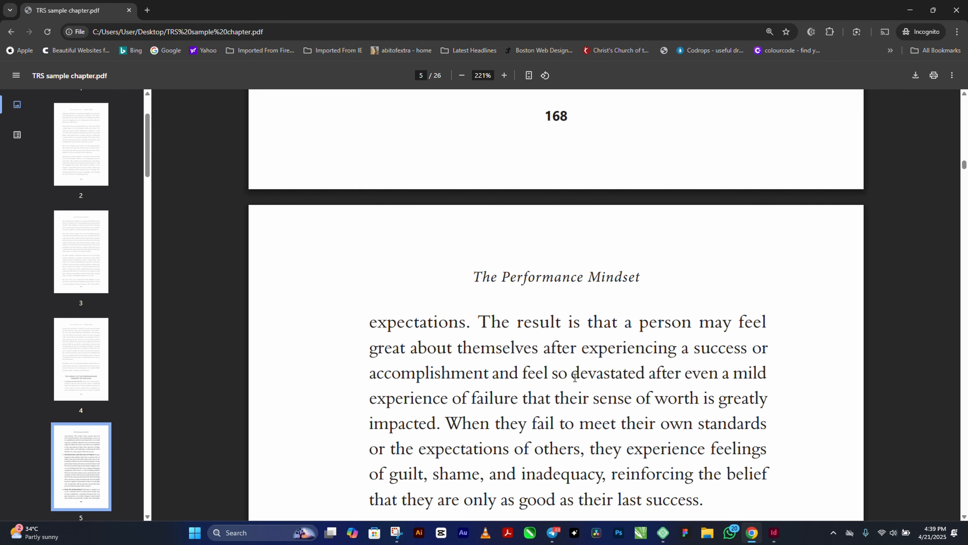
{"action": "scroll", "coordinate": [568, 359], "scroll_direction": "down", "scroll_amount": 20}
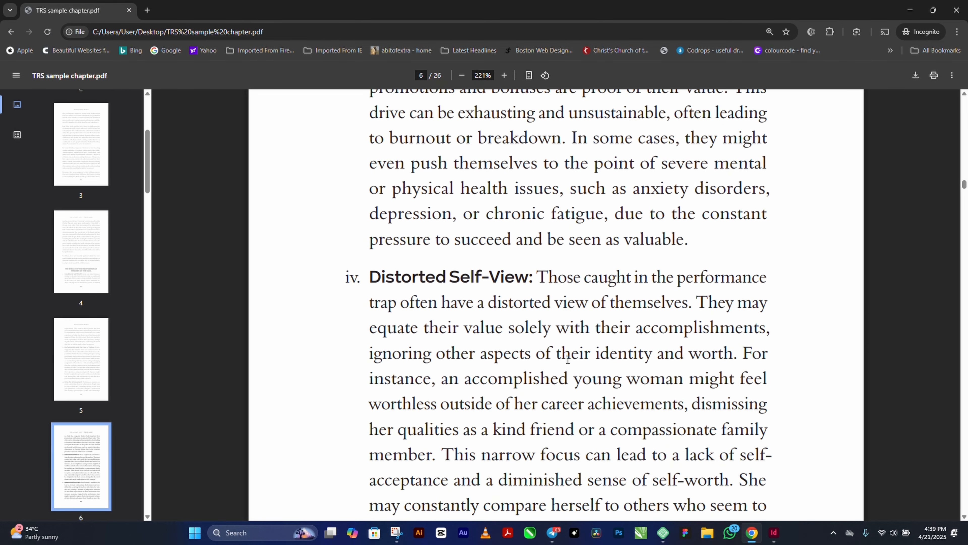
{"action": "scroll", "coordinate": [568, 359], "scroll_direction": "down", "scroll_amount": 20}
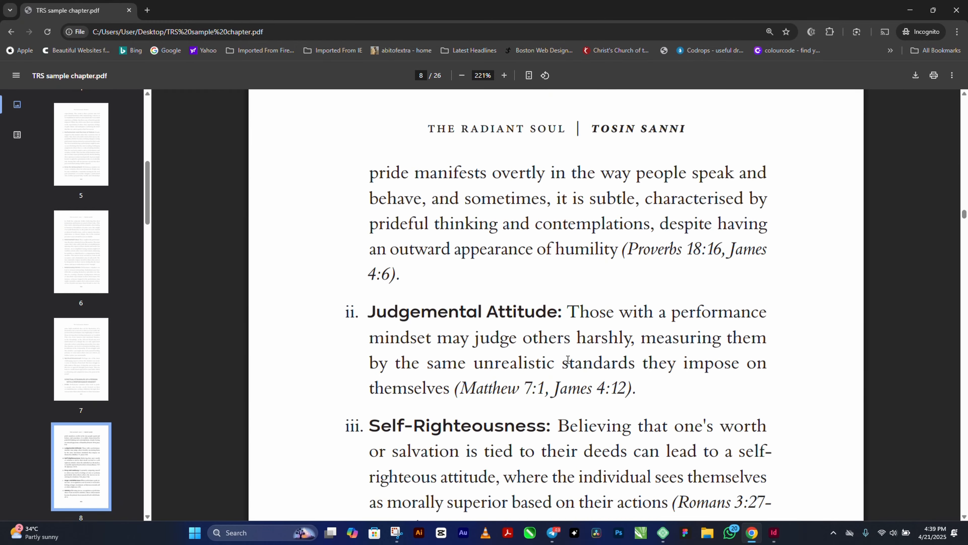
{"action": "scroll", "coordinate": [568, 359], "scroll_direction": "down", "scroll_amount": 20}
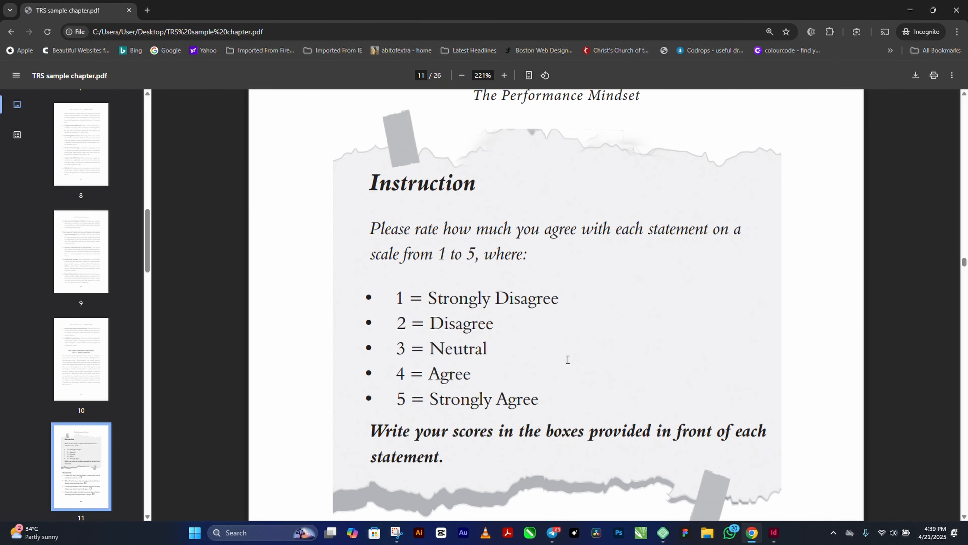
{"action": "scroll", "coordinate": [568, 360], "scroll_direction": "down", "scroll_amount": 3, "text": "ctrl"}
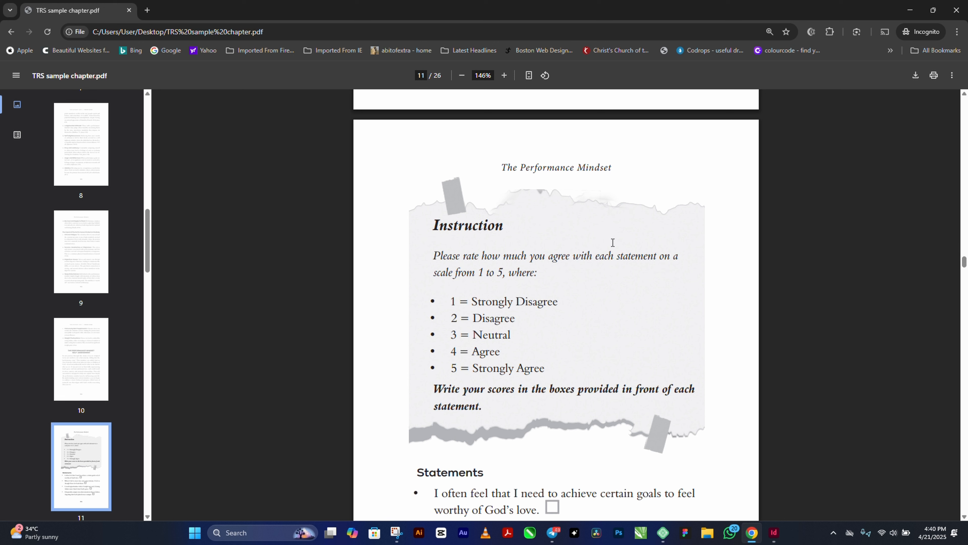
Step: Compare the shaded Declaration box on page 14 in InDesign with the torn-paper Instruction box in the sample chapter PDF in Chrome
{"action": "left_click", "coordinate": [777, 539]}
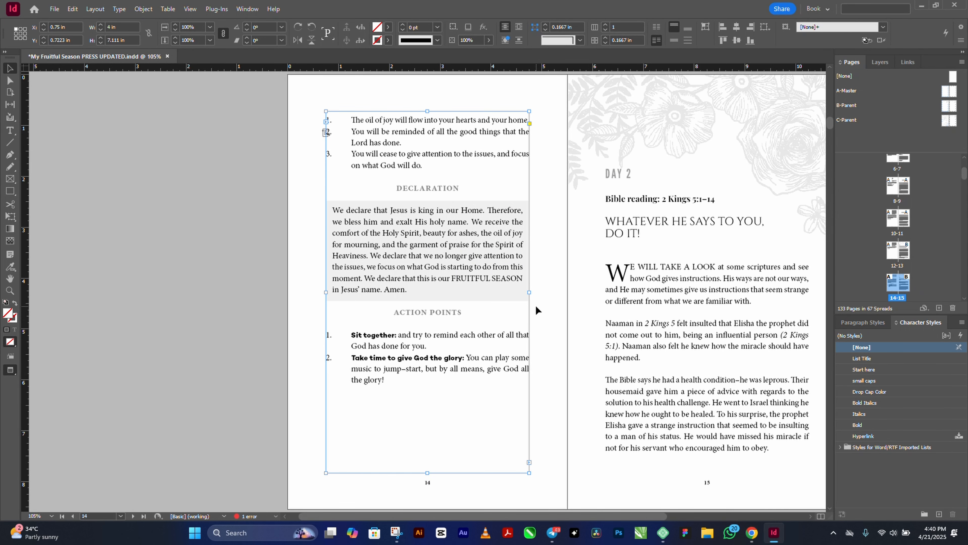
{"action": "key", "text": "z"}
{"action": "left_click_drag", "start_coordinate": [485, 183], "coordinate": [553, 337]}
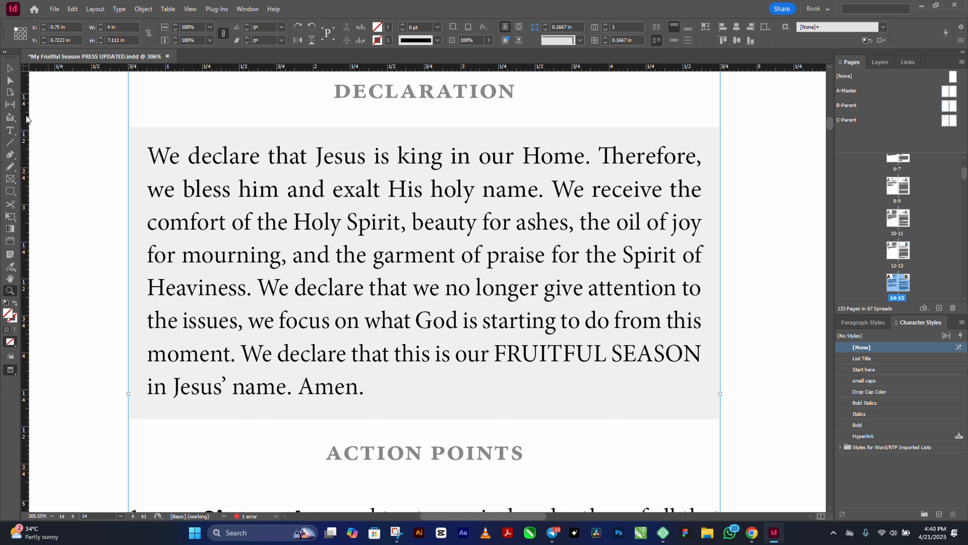
{"action": "left_click", "coordinate": [13, 68]}
{"action": "left_click", "coordinate": [753, 532]}
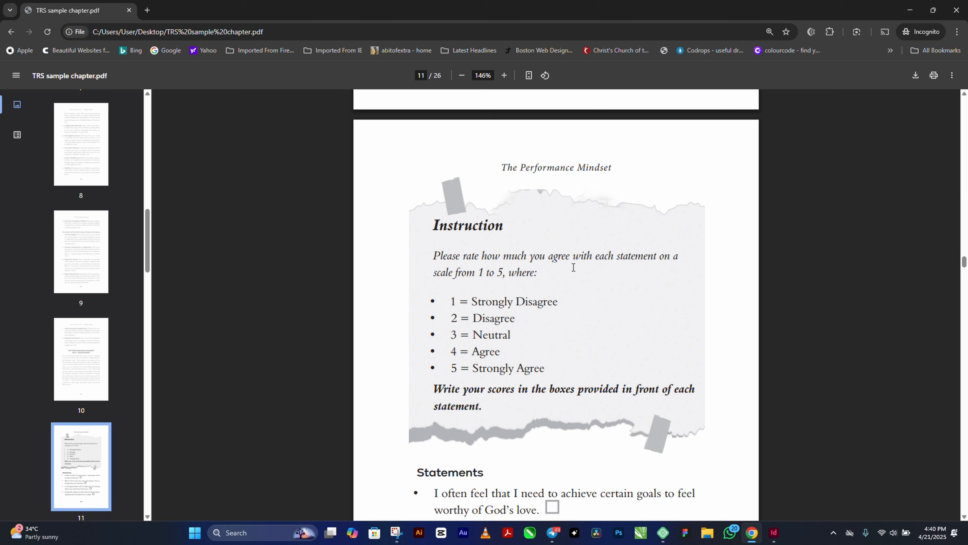
Step: Switch to InDesign and place the canvasNpixels_03 torn-paper image from the Desktop over the Action Point section on page 16
{"action": "left_click", "coordinate": [910, 10]}
{"action": "scroll", "coordinate": [408, 342], "scroll_direction": "down", "scroll_amount": 3}
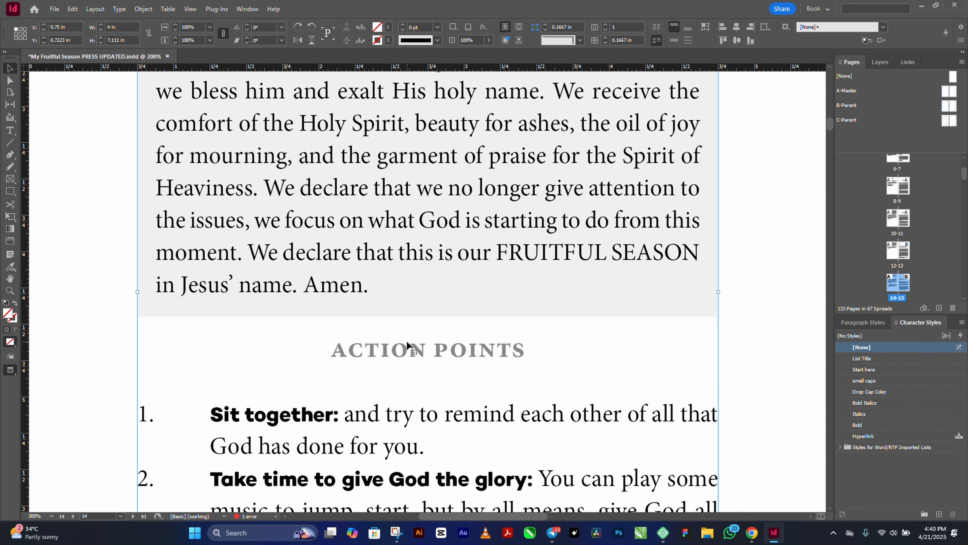
{"action": "scroll", "coordinate": [408, 343], "scroll_direction": "down", "scroll_amount": 2}
{"action": "scroll", "coordinate": [407, 342], "scroll_direction": "down", "scroll_amount": 2}
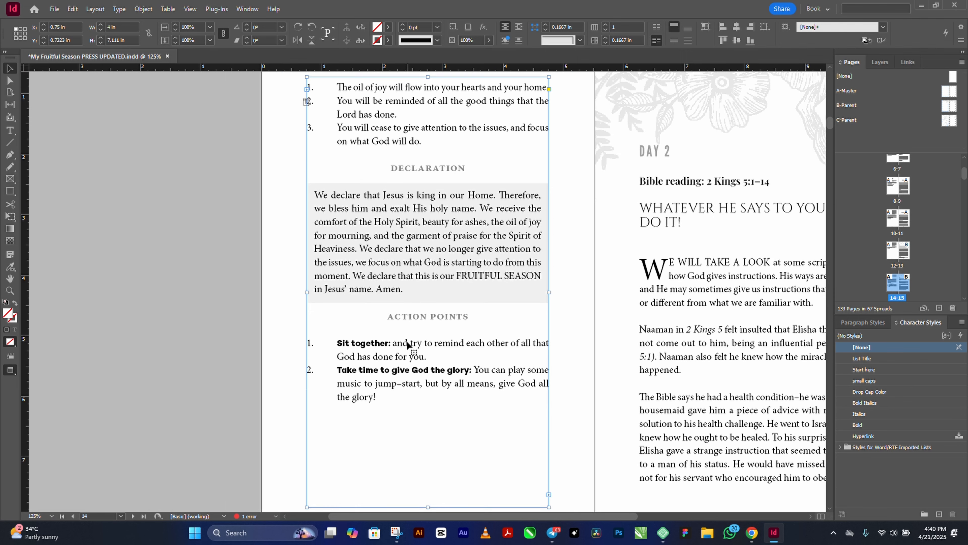
{"action": "scroll", "coordinate": [446, 352], "scroll_direction": "up", "scroll_amount": 10}
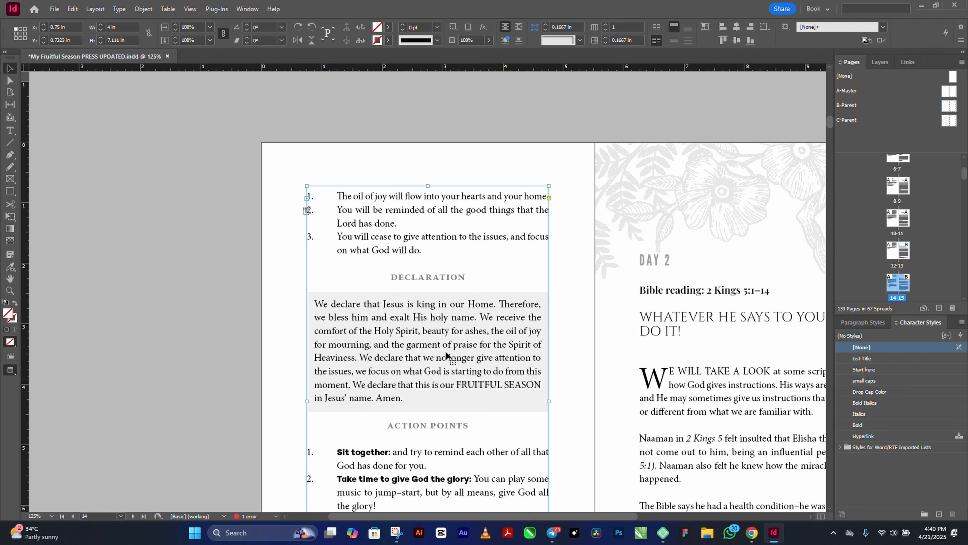
{"action": "scroll", "coordinate": [446, 347], "scroll_direction": "down", "scroll_amount": 20}
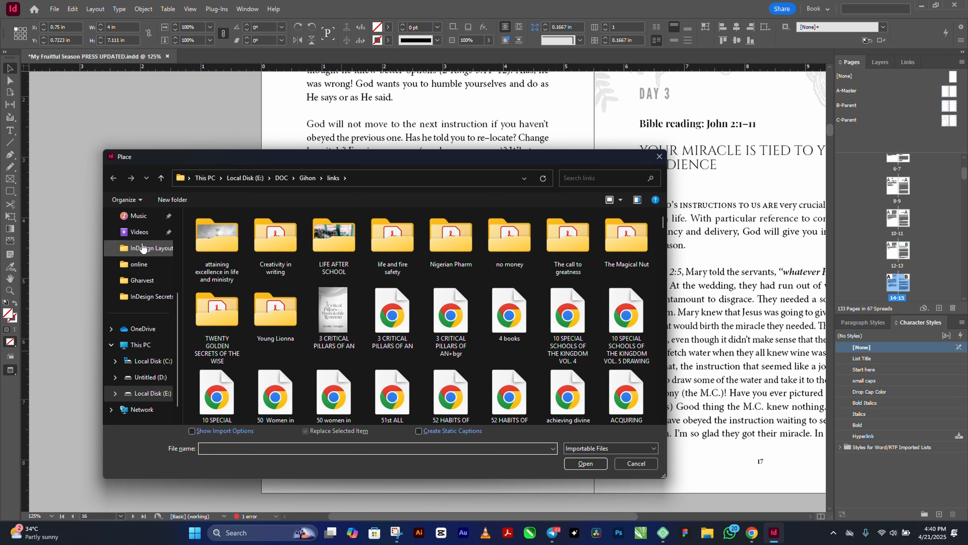
{"action": "left_click", "coordinate": [142, 283]}
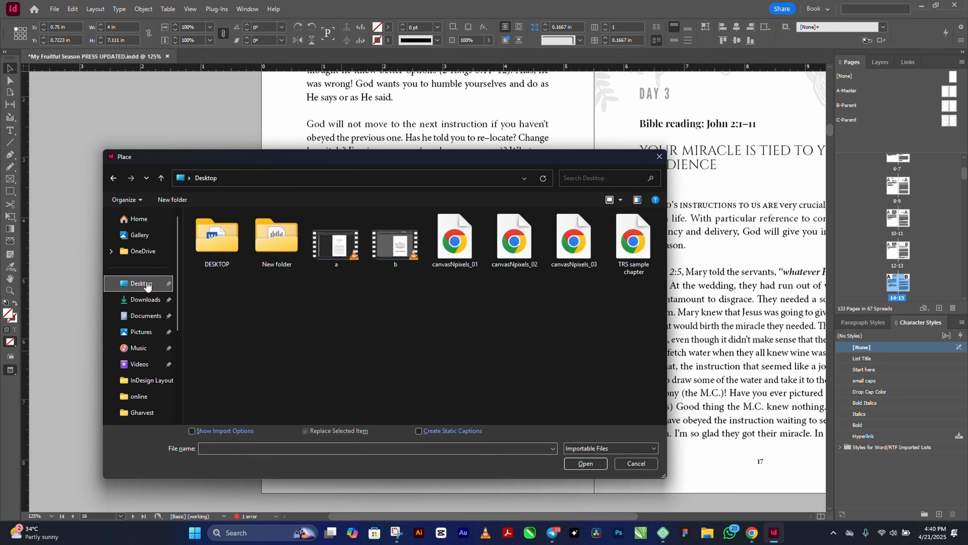
{"action": "double_click", "coordinate": [573, 240]}
{"action": "left_click", "coordinate": [228, 347]}
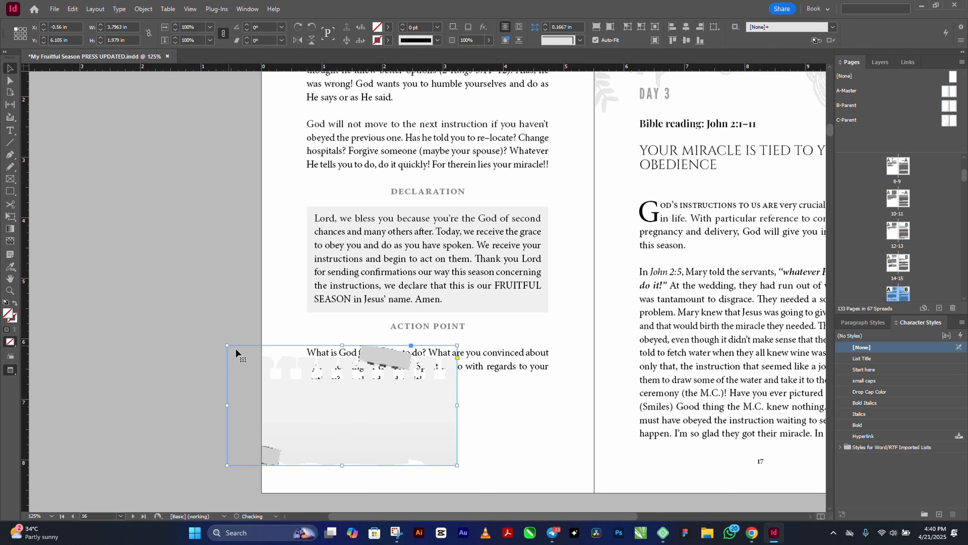
{"action": "left_click_drag", "start_coordinate": [394, 401], "coordinate": [480, 406]}
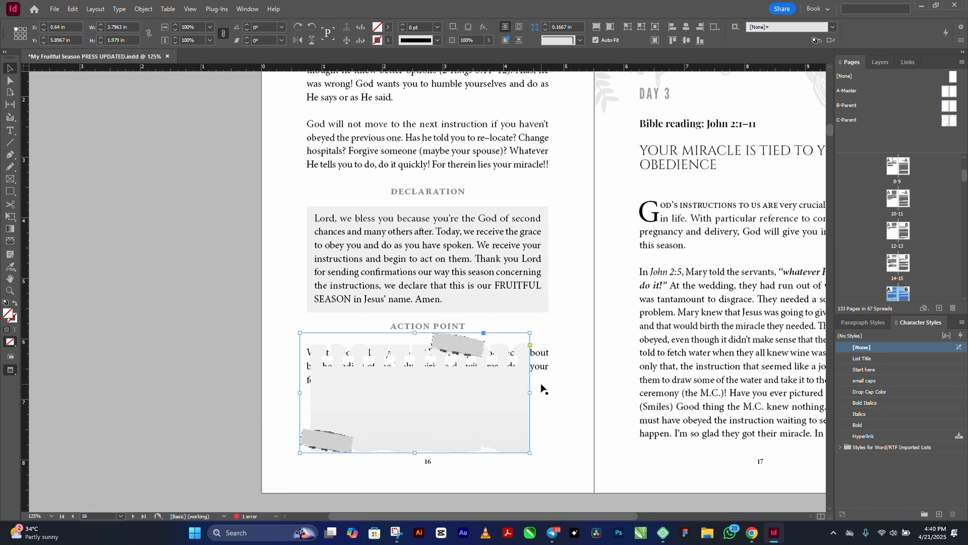
Step: Show the page guides, widen the torn-paper image to about 4.11 in at the text margin, and send it behind the Action Point text
{"action": "key", "text": "w"}
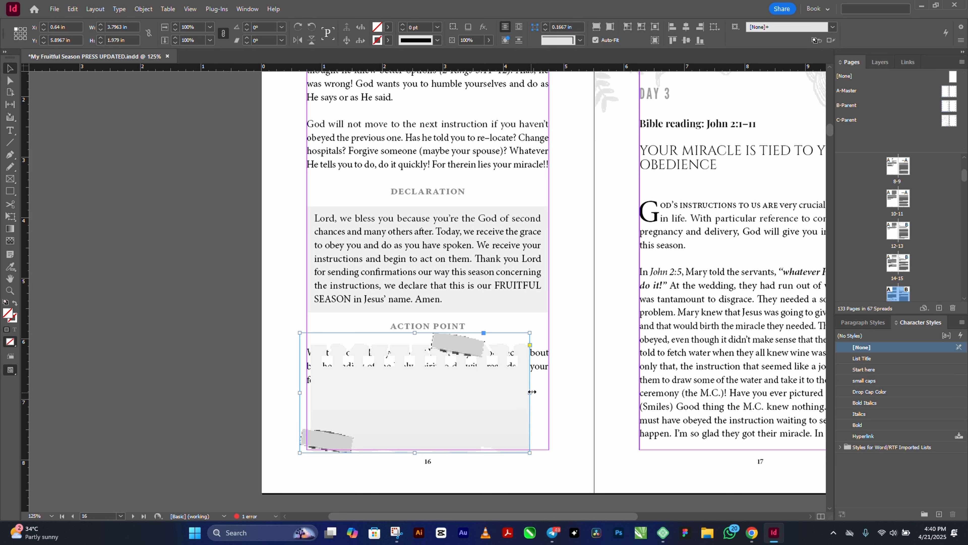
{"action": "left_click_drag", "start_coordinate": [532, 391], "coordinate": [549, 392]}
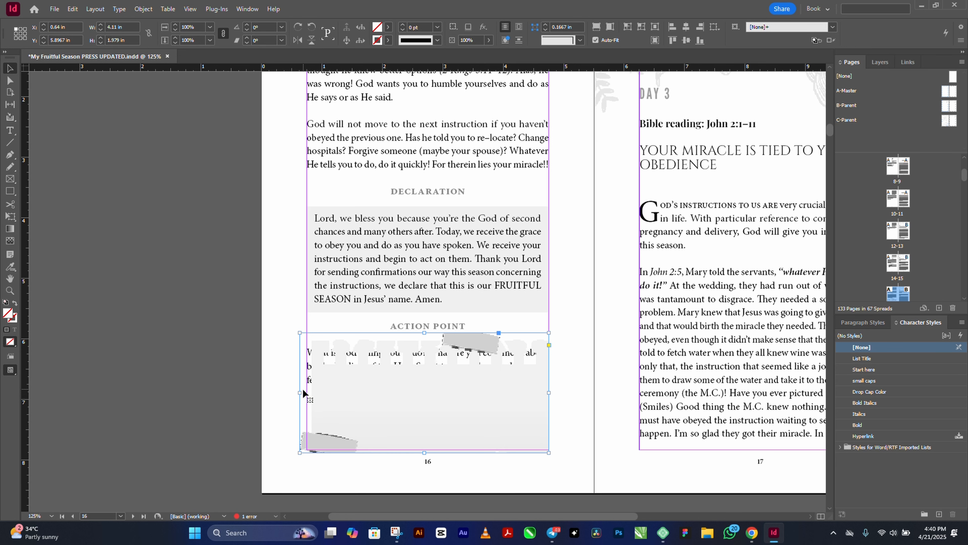
{"action": "left_click_drag", "start_coordinate": [299, 391], "coordinate": [302, 393]}
{"action": "key", "text": "ctrl+z"}
{"action": "left_click_drag", "start_coordinate": [453, 389], "coordinate": [198, 357]}
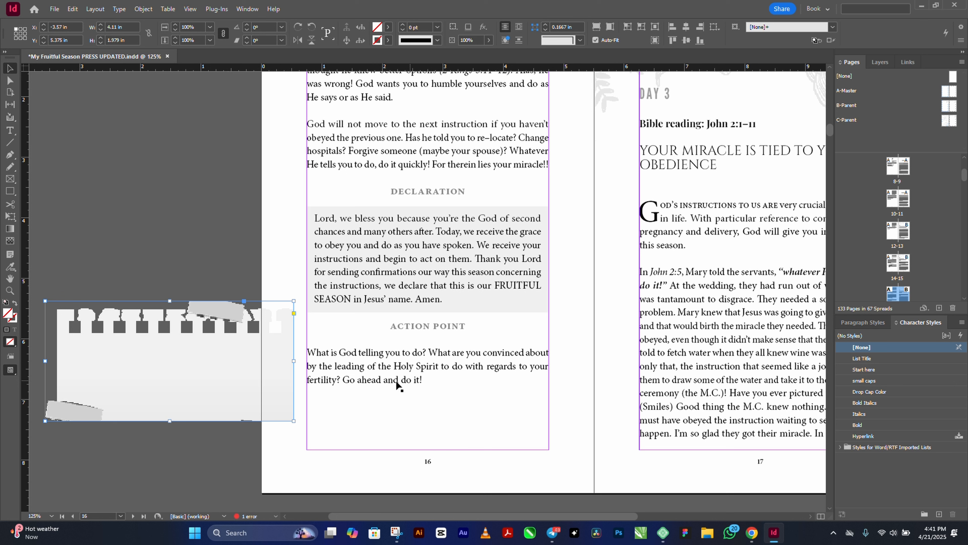
{"action": "left_click_drag", "start_coordinate": [260, 375], "coordinate": [490, 401]}
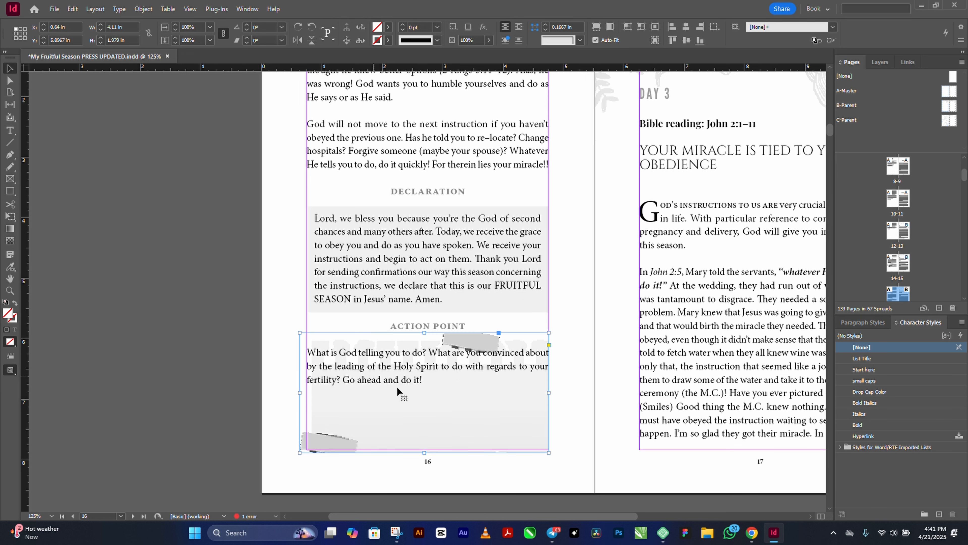
Step: Add two blank lines before the Action Point heading on page 16, and cut the heading with its paragraph from the text
{"action": "double_click", "coordinate": [384, 324]}
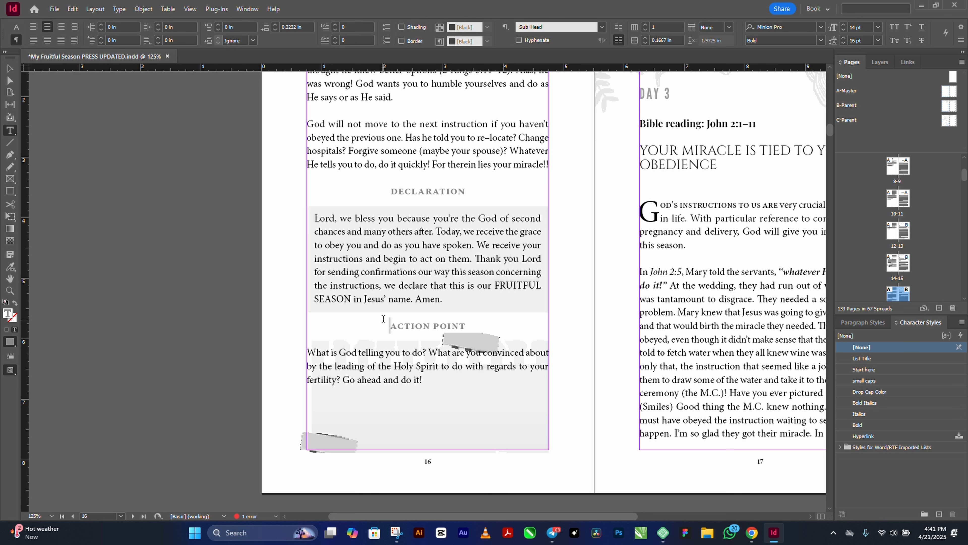
{"action": "key", "text": "Return"}
{"action": "key", "text": "Return"}
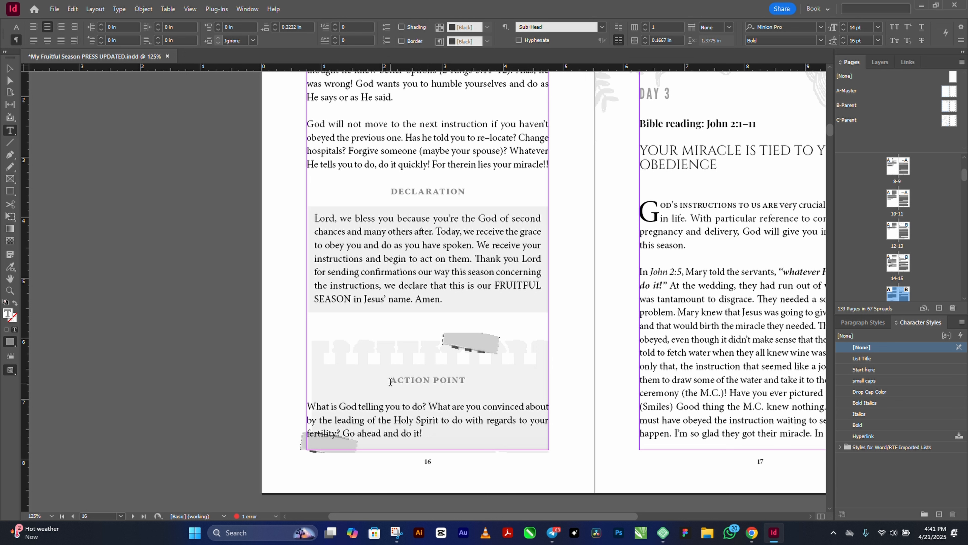
{"action": "left_click", "coordinate": [424, 433], "text": "shift"}
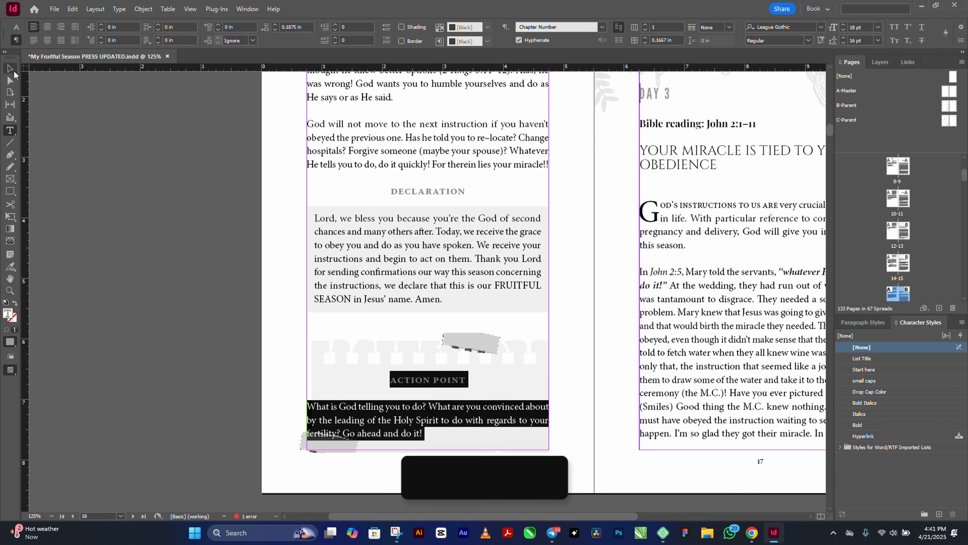
{"action": "key", "text": "BackSpace"}
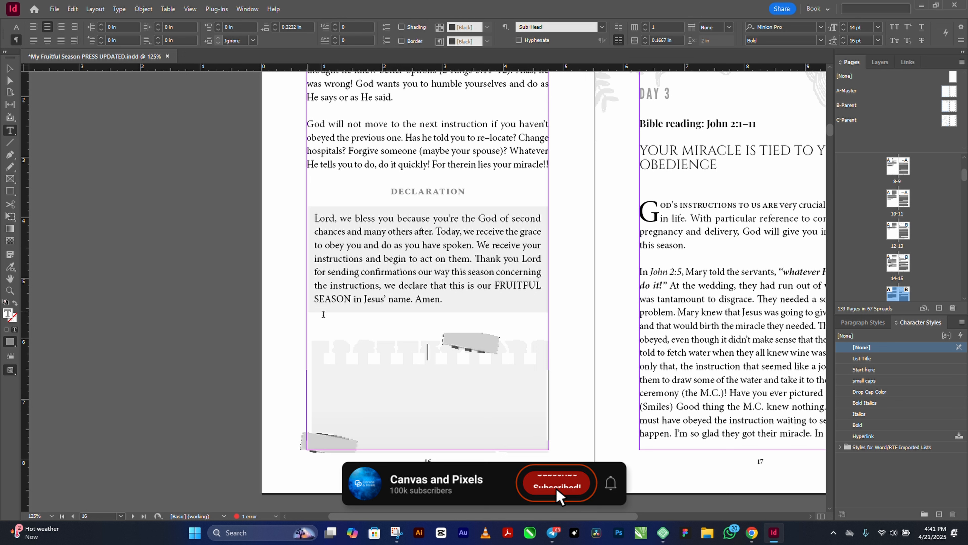
{"action": "left_click_drag", "start_coordinate": [415, 351], "coordinate": [398, 328]}
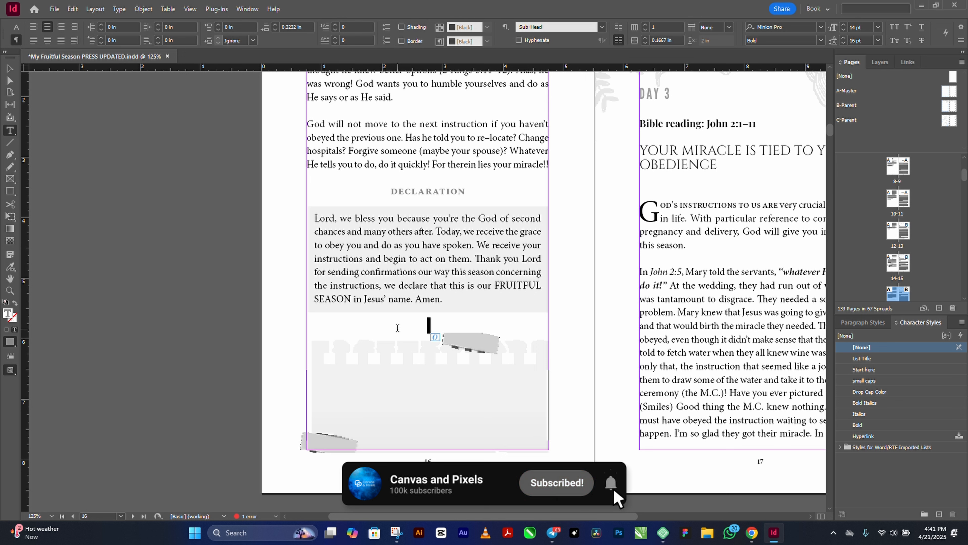
{"action": "left_click", "coordinate": [863, 322]}
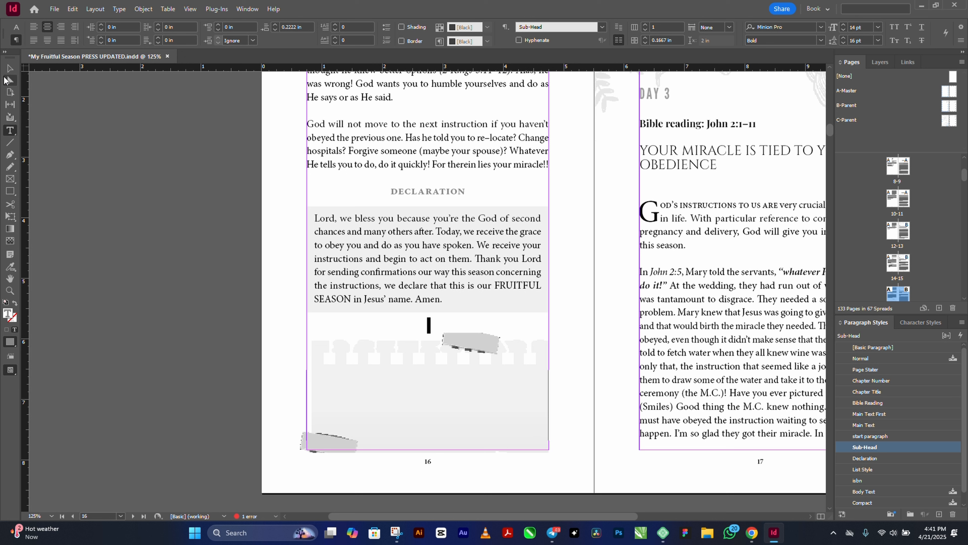
Step: Move the torn-paper image closer under the Declaration box, to about X 0.64 in and Y 5.75 in
{"action": "left_click", "coordinate": [10, 68]}
{"action": "left_click", "coordinate": [302, 444]}
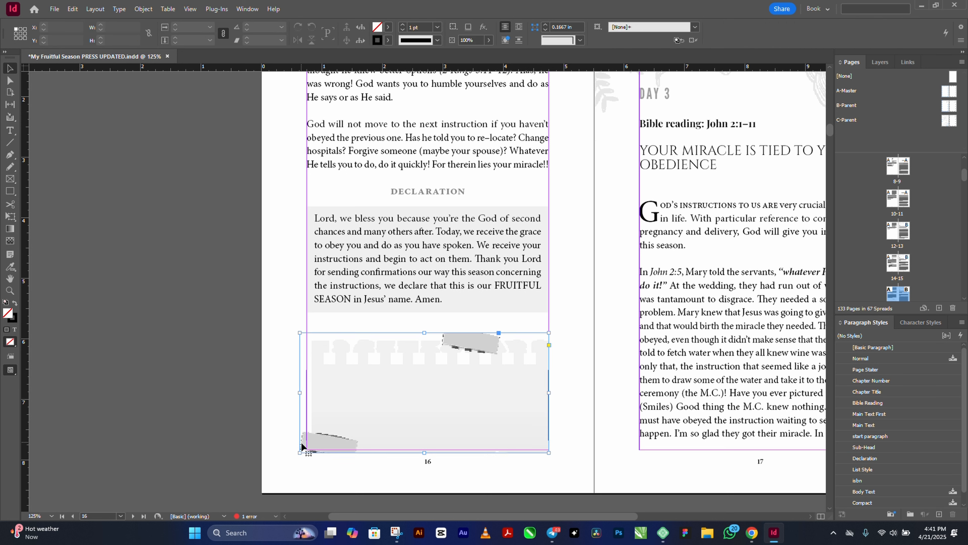
{"action": "left_click_drag", "start_coordinate": [302, 444], "coordinate": [278, 444]}
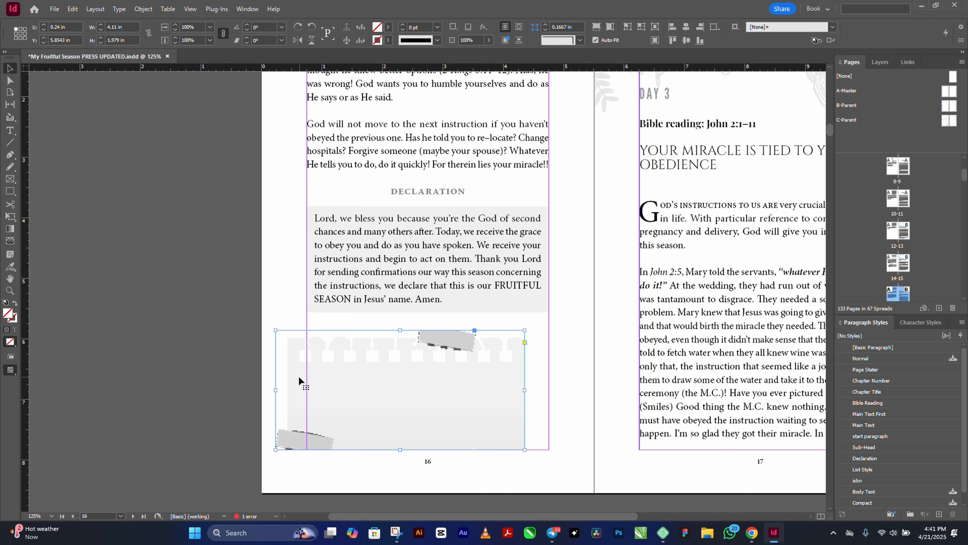
{"action": "left_click_drag", "start_coordinate": [299, 377], "coordinate": [318, 370]}
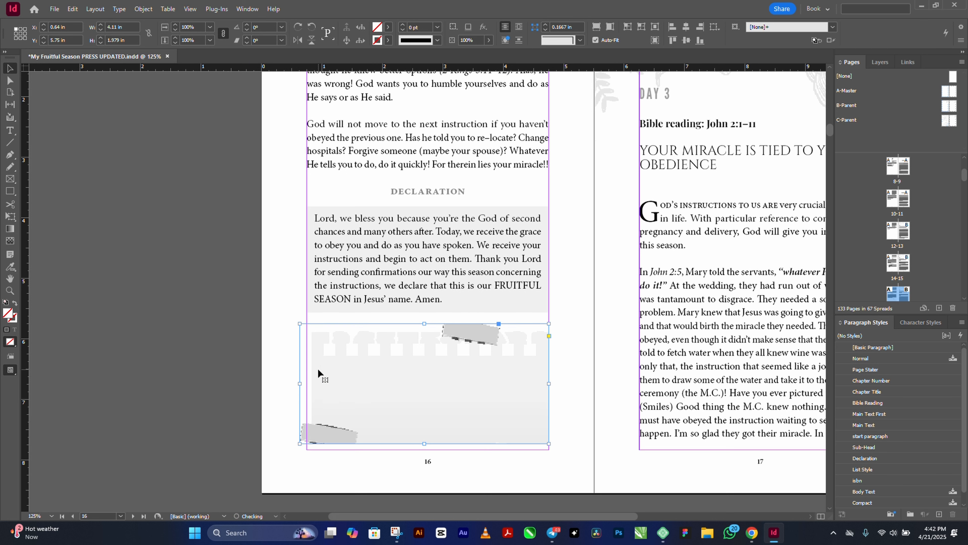
{"action": "left_click", "coordinate": [282, 324]}
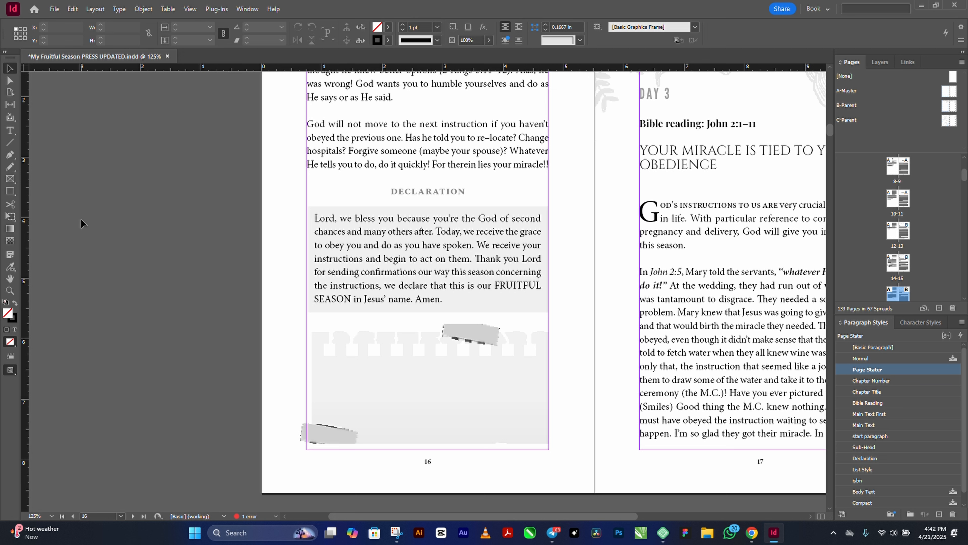
Step: Draw a frame about 3.42 by 1.04 in on the torn-paper image and paste the cut Action Point text into it
{"action": "left_click", "coordinate": [11, 179]}
{"action": "left_click_drag", "start_coordinate": [327, 369], "coordinate": [535, 432]}
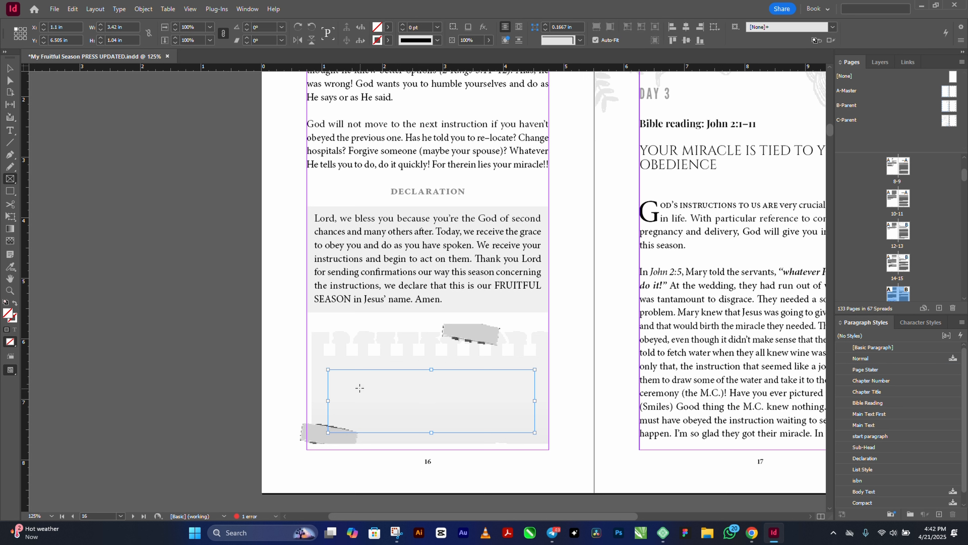
{"action": "key", "text": "t"}
{"action": "left_click", "coordinate": [341, 376]}
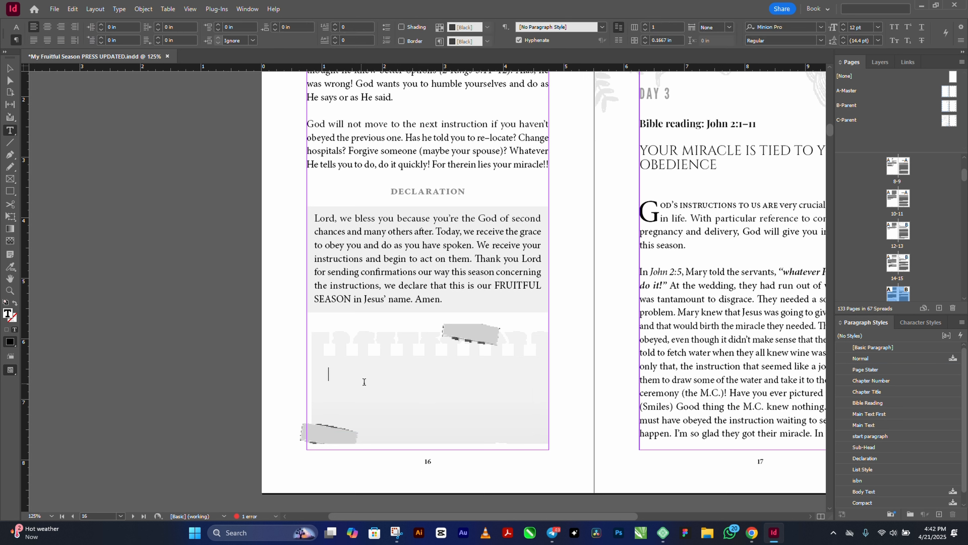
{"action": "key", "text": "ctrl+v"}
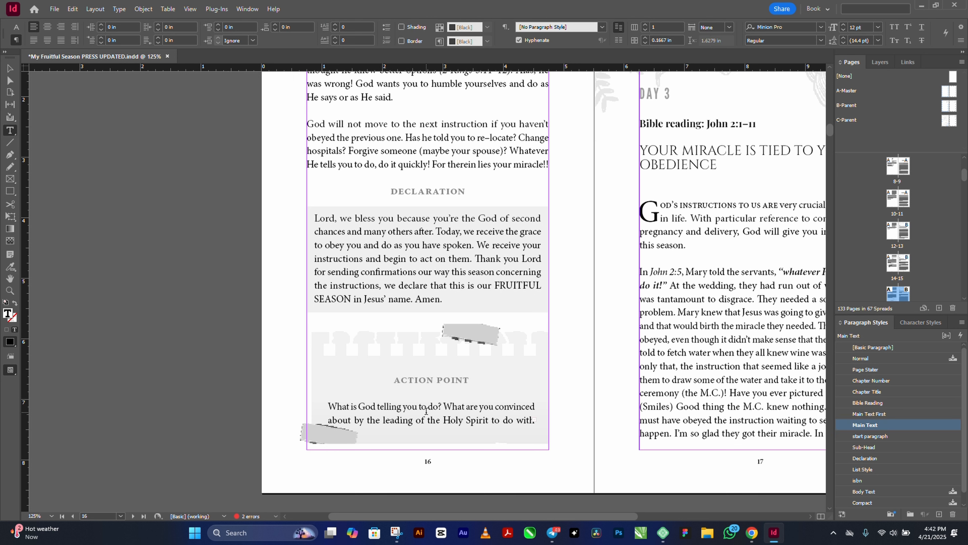
Step: Center the pasted Action Point paragraph and enlarge its frame to about 3.525 by 1.3 in to fit all the text
{"action": "left_click", "coordinate": [426, 410]}
{"action": "left_click", "coordinate": [47, 28]}
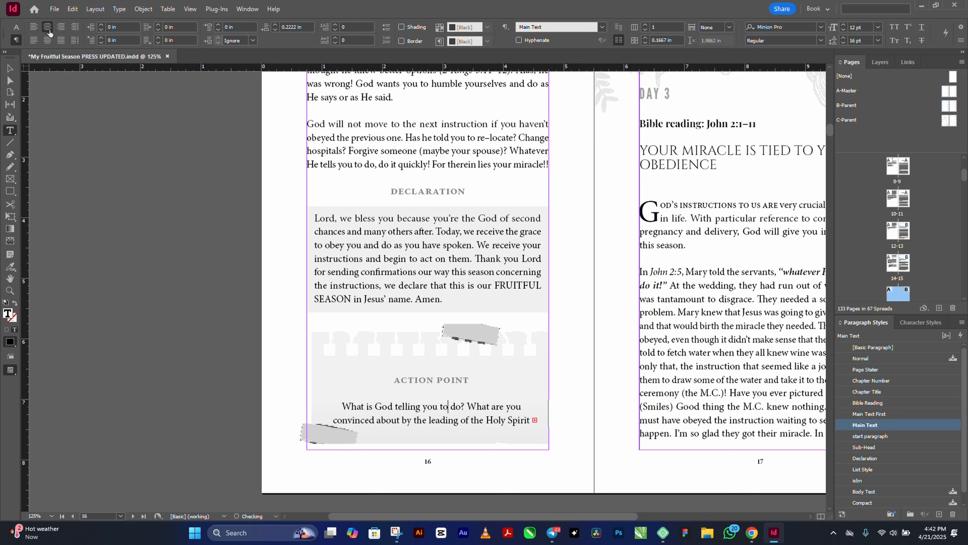
{"action": "left_click", "coordinate": [10, 68]}
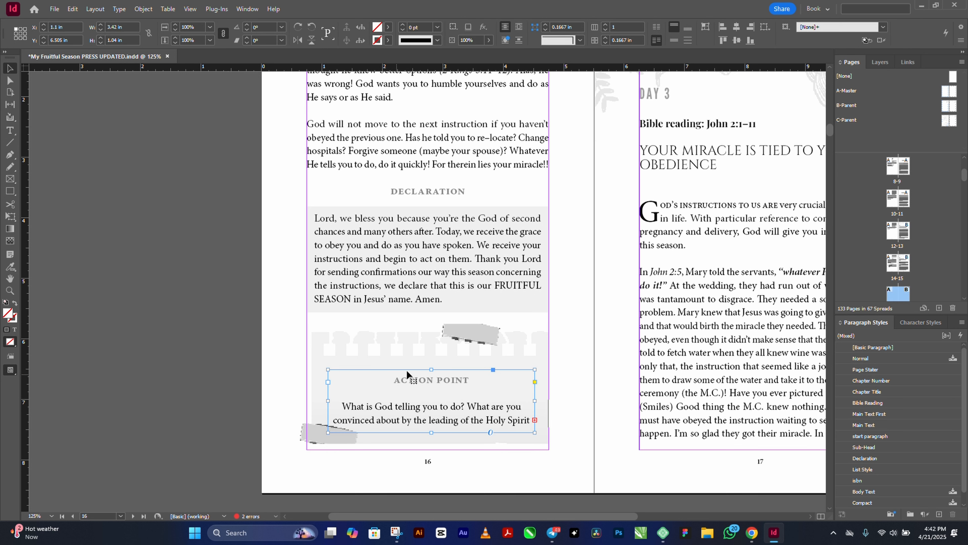
{"action": "left_click", "coordinate": [431, 367]}
{"action": "left_click", "coordinate": [429, 375]}
{"action": "left_click_drag", "start_coordinate": [432, 369], "coordinate": [432, 363]}
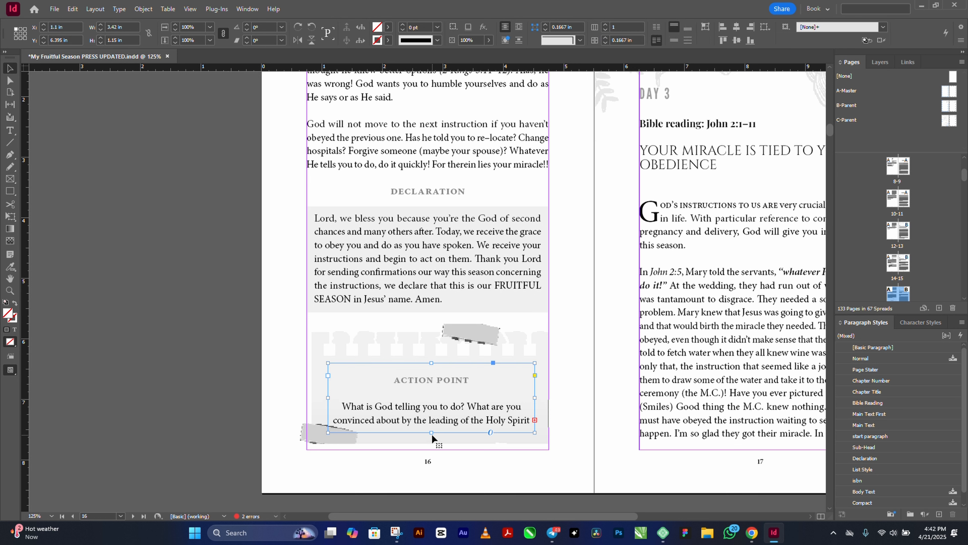
{"action": "left_click_drag", "start_coordinate": [432, 436], "coordinate": [432, 443]}
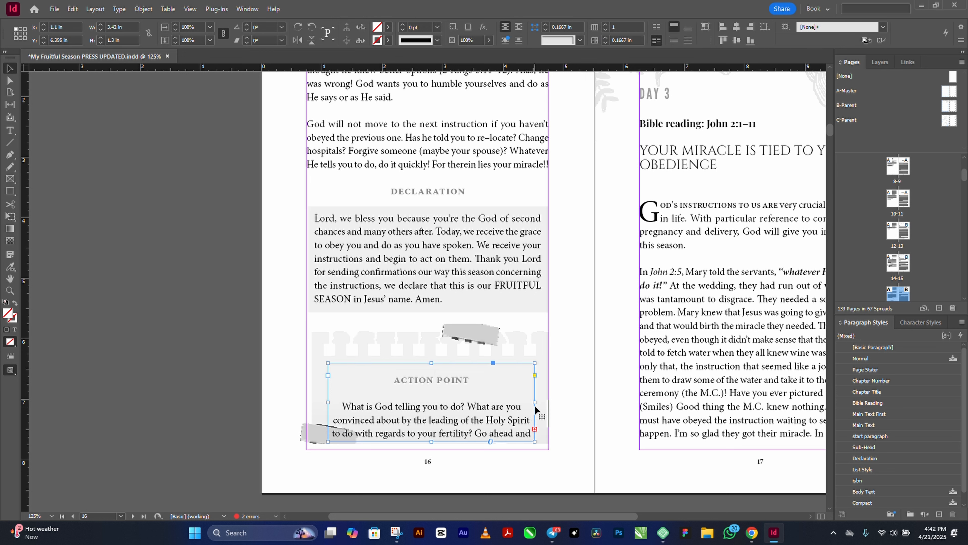
{"action": "left_click_drag", "start_coordinate": [536, 403], "coordinate": [541, 404]}
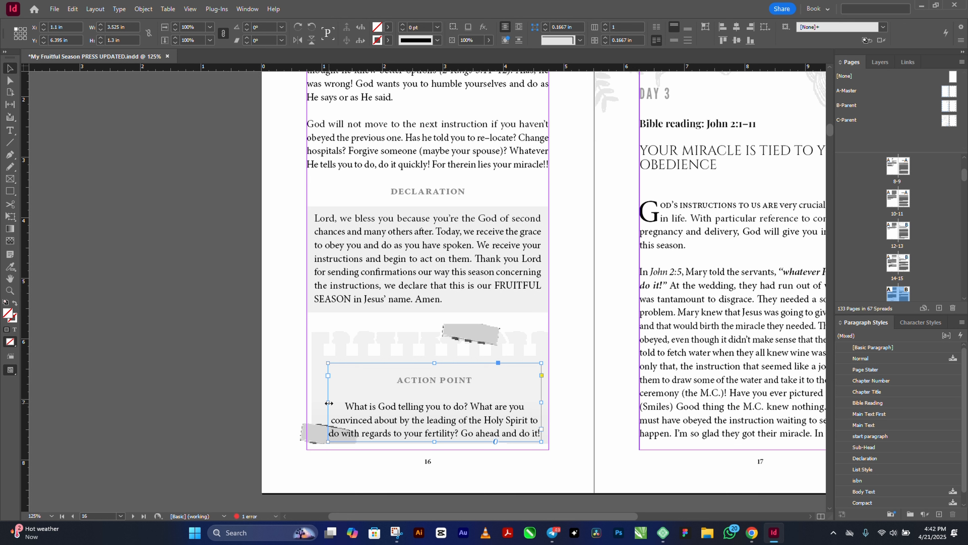
Step: Set the whole paragraph below the Action Point heading in the Italic font style
{"action": "double_click", "coordinate": [372, 406]}
{"action": "left_click_drag", "start_coordinate": [345, 405], "coordinate": [548, 441]}
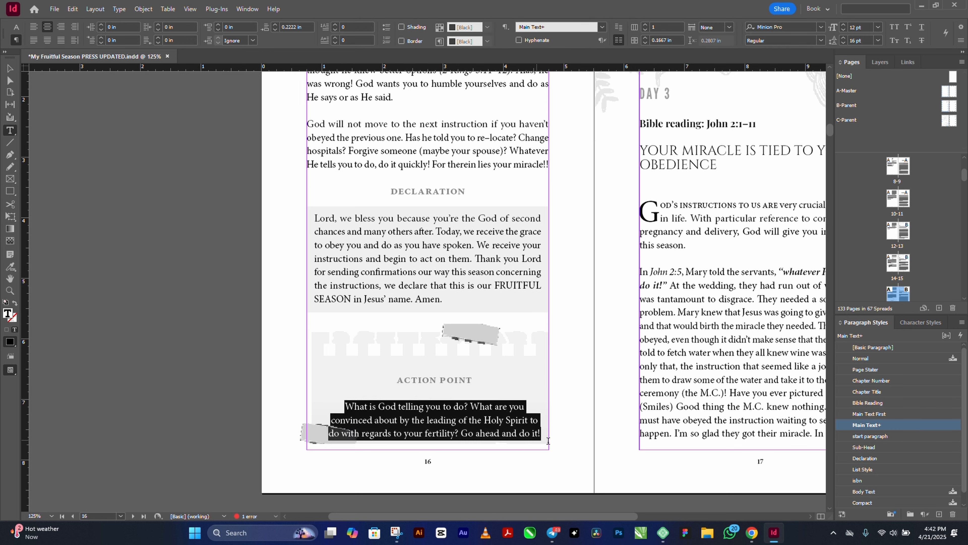
{"action": "left_click", "coordinate": [16, 27]}
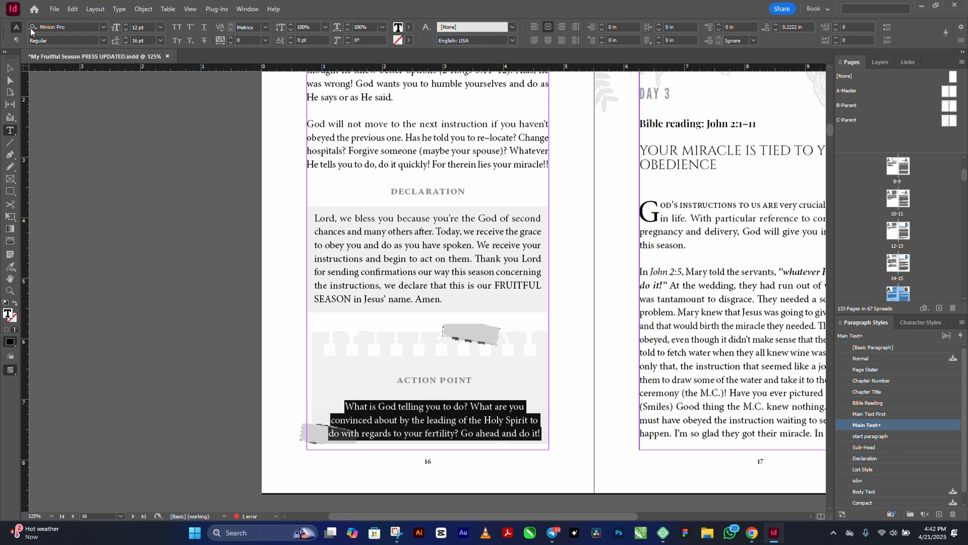
{"action": "left_click", "coordinate": [103, 40]}
{"action": "left_click", "coordinate": [75, 81]}
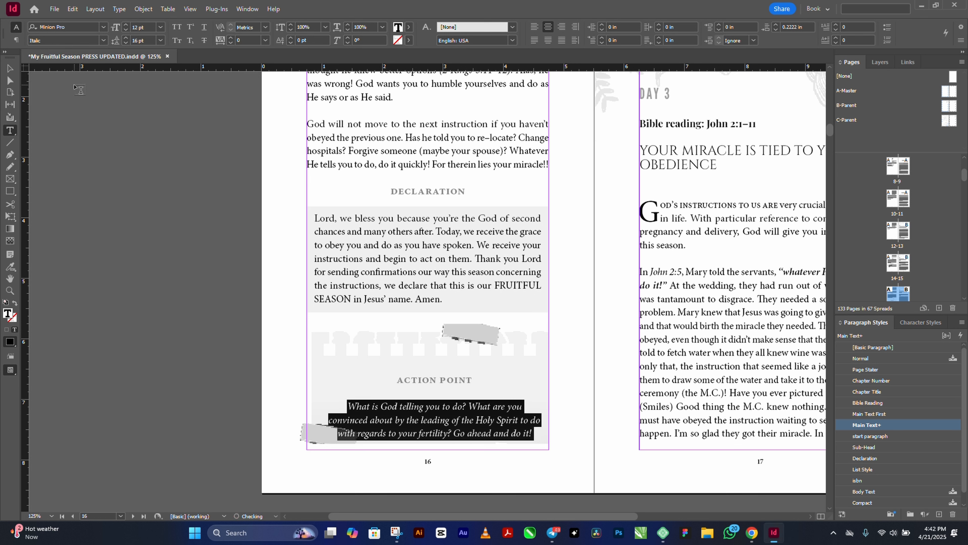
Step: Move the Action Point text frame up to about Y 6.315 in and select it together with the torn-paper image
{"action": "left_click", "coordinate": [10, 68]}
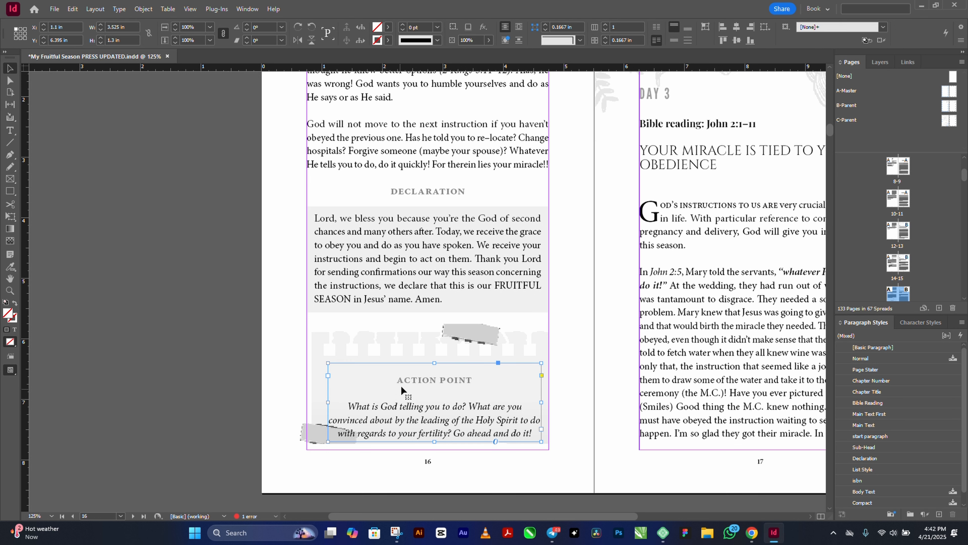
{"action": "left_click_drag", "start_coordinate": [434, 380], "coordinate": [434, 375]}
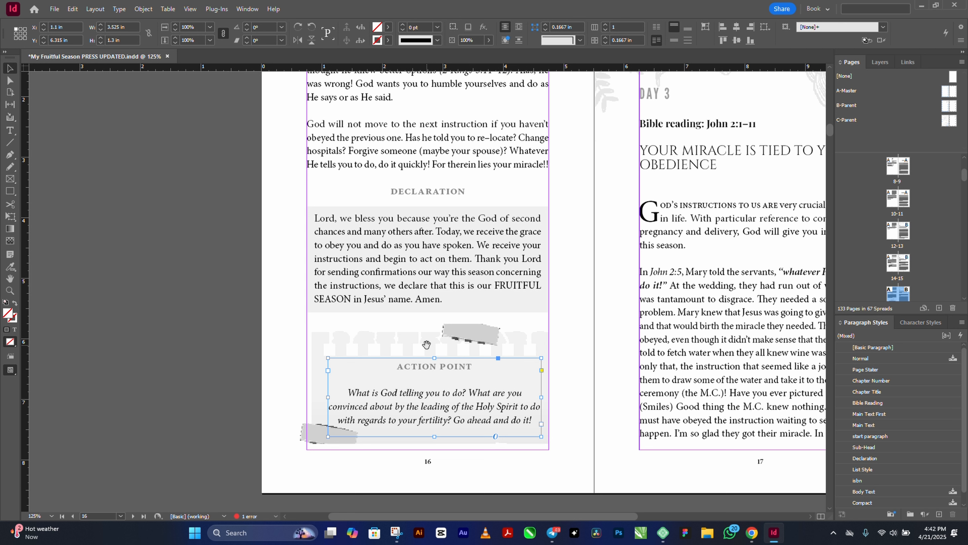
{"action": "left_click", "coordinate": [305, 435]}
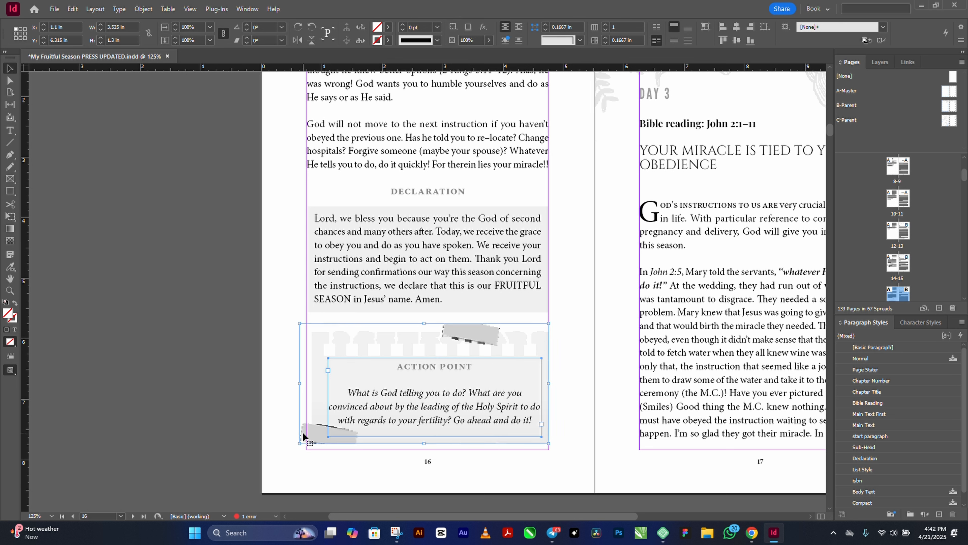
Step: Group the Action Point text with its torn-paper image, then move the group inline below the Declaration paragraph and select it
{"action": "left_click", "coordinate": [489, 368]}
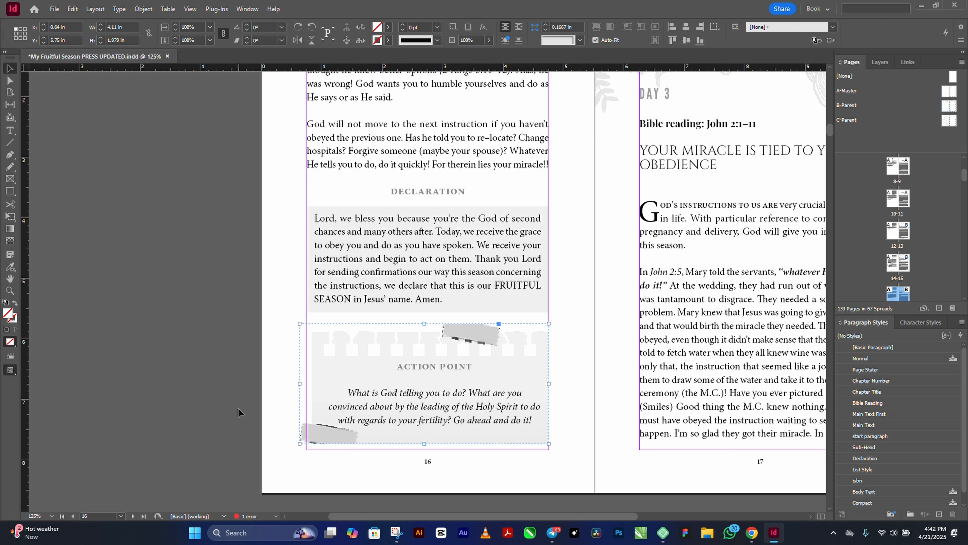
{"action": "key", "text": "Delete"}
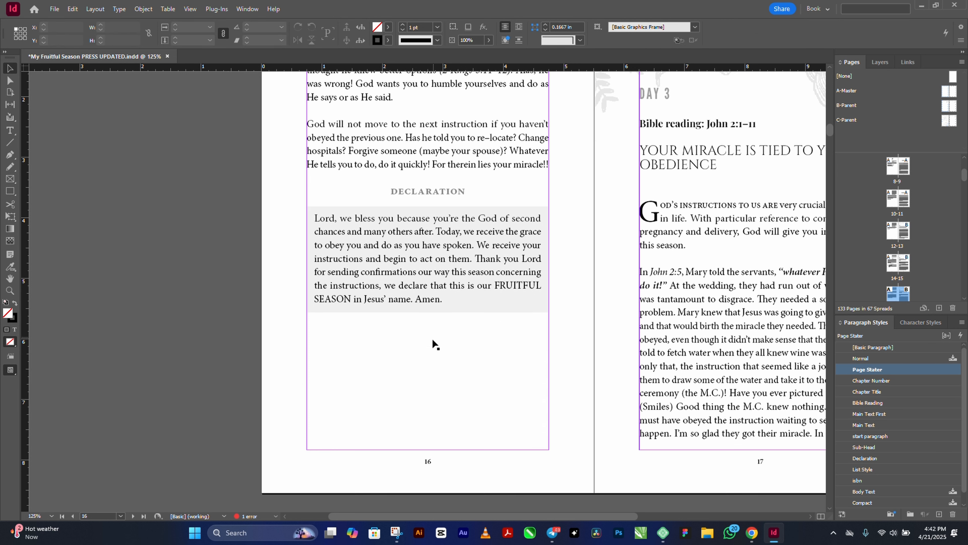
{"action": "double_click", "coordinate": [437, 321]}
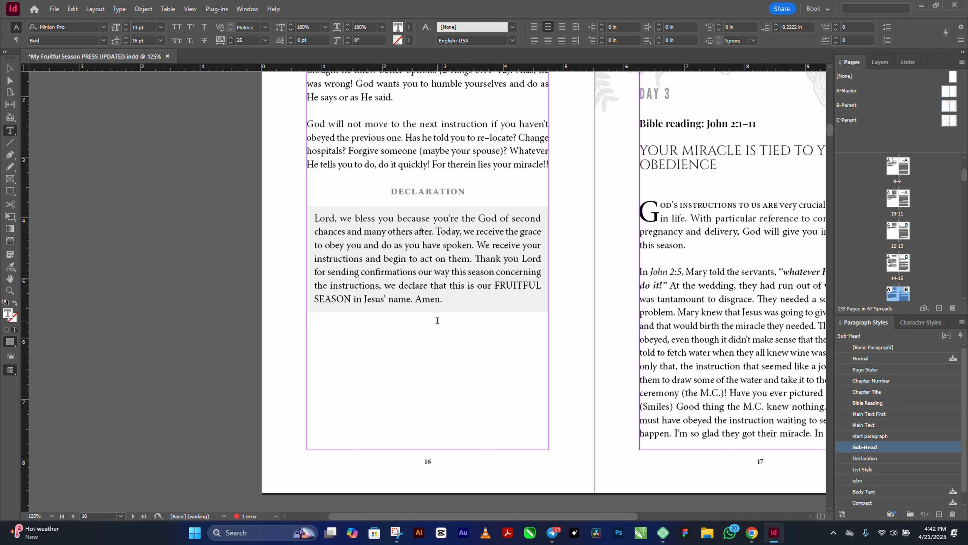
{"action": "key", "text": "ctrl+v"}
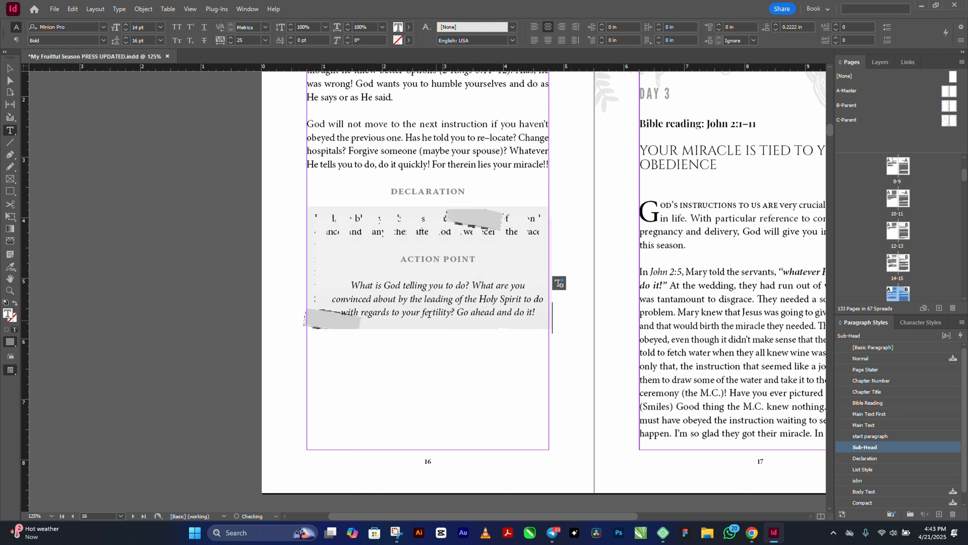
{"action": "left_click", "coordinate": [9, 69]}
{"action": "left_click", "coordinate": [160, 238]}
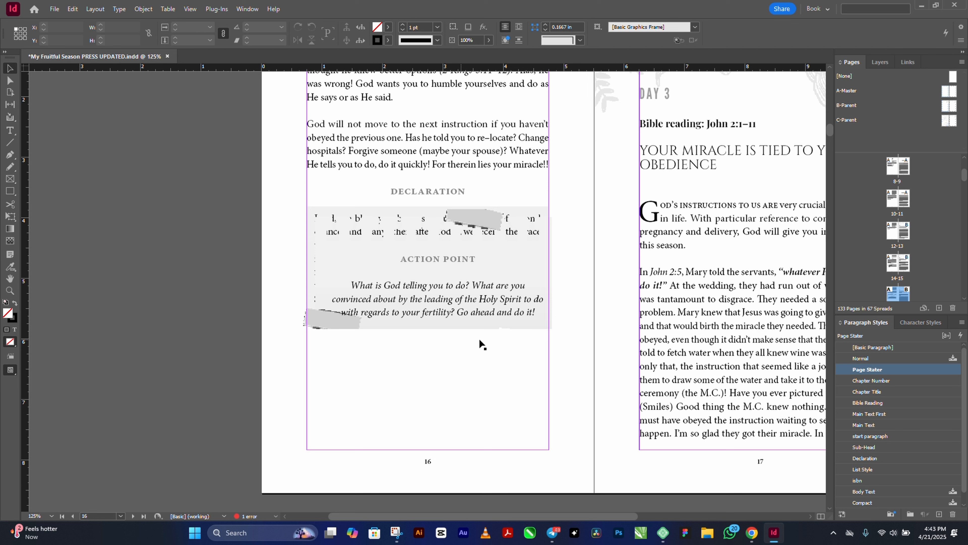
{"action": "left_click", "coordinate": [427, 224]}
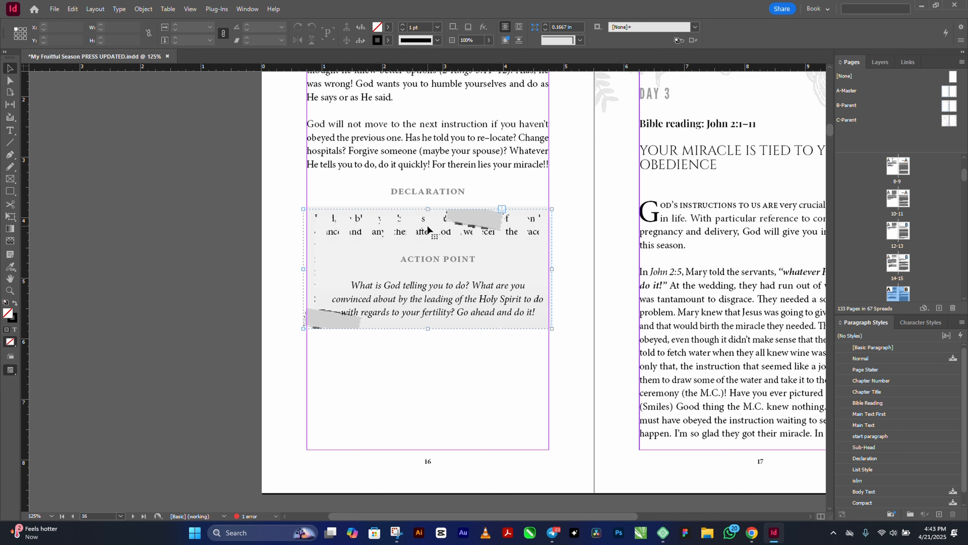
{"action": "left_click", "coordinate": [143, 9]}
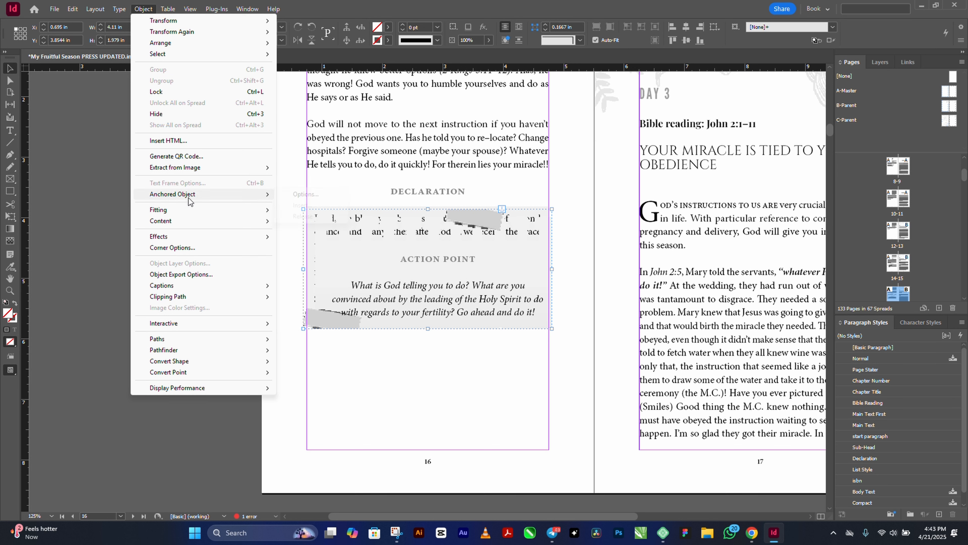
{"action": "mouse_move", "coordinate": [188, 195]}
{"action": "left_click", "coordinate": [309, 194]}
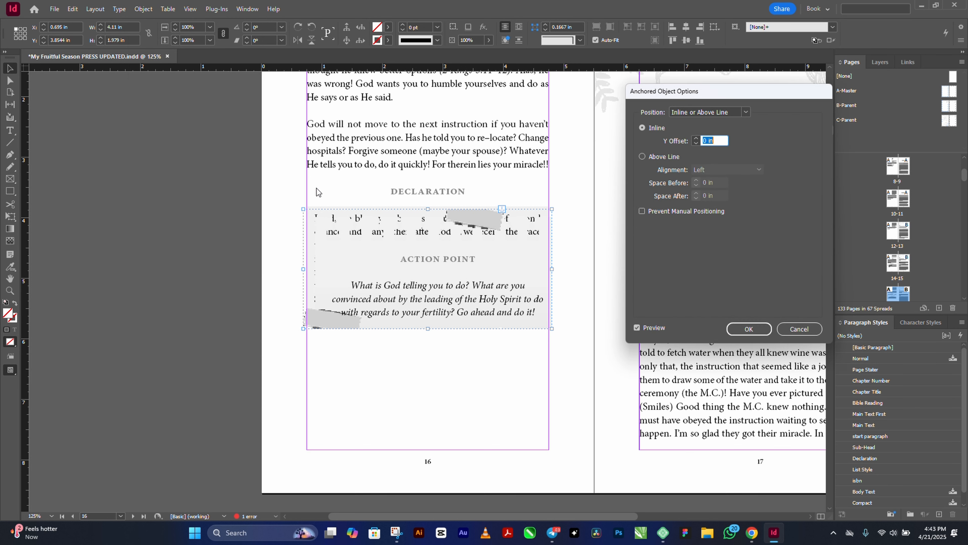
{"action": "left_click", "coordinate": [672, 159]}
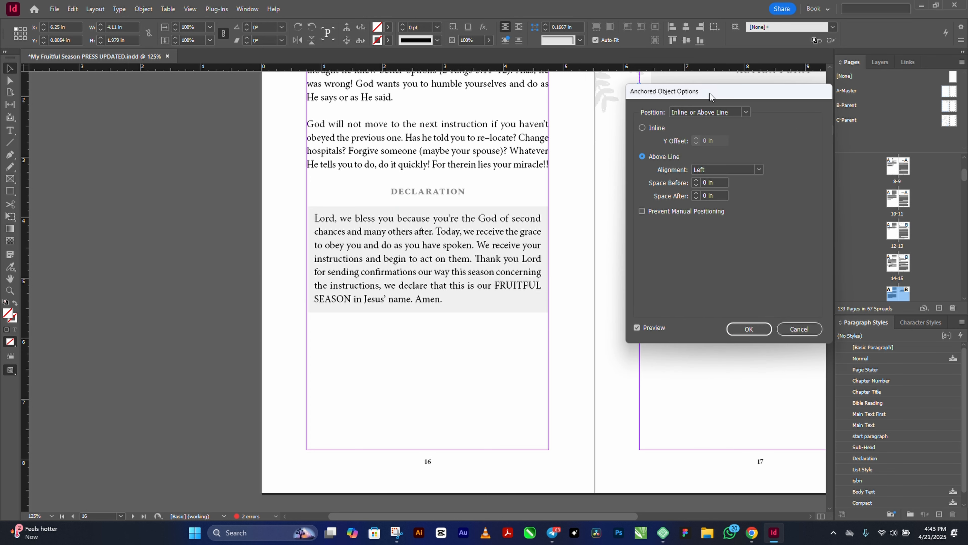
{"action": "left_click_drag", "start_coordinate": [726, 95], "coordinate": [458, 200]}
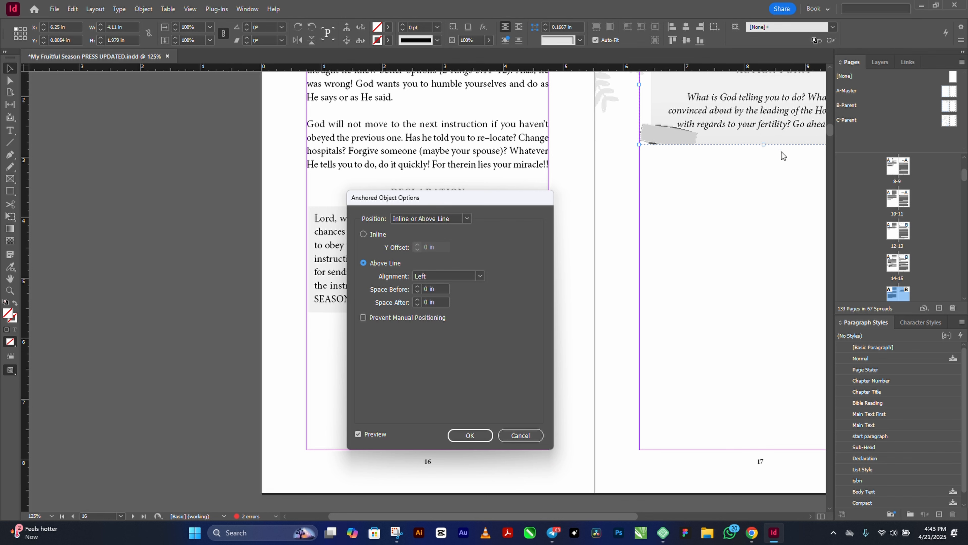
{"action": "left_click", "coordinate": [521, 435]}
{"action": "key", "text": "space"}
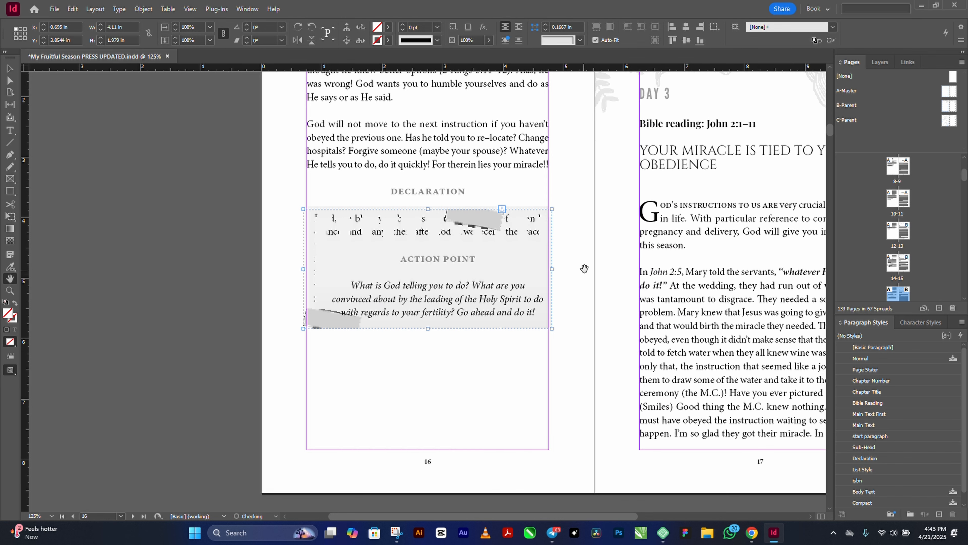
{"action": "left_click_drag", "start_coordinate": [584, 268], "coordinate": [436, 296]}
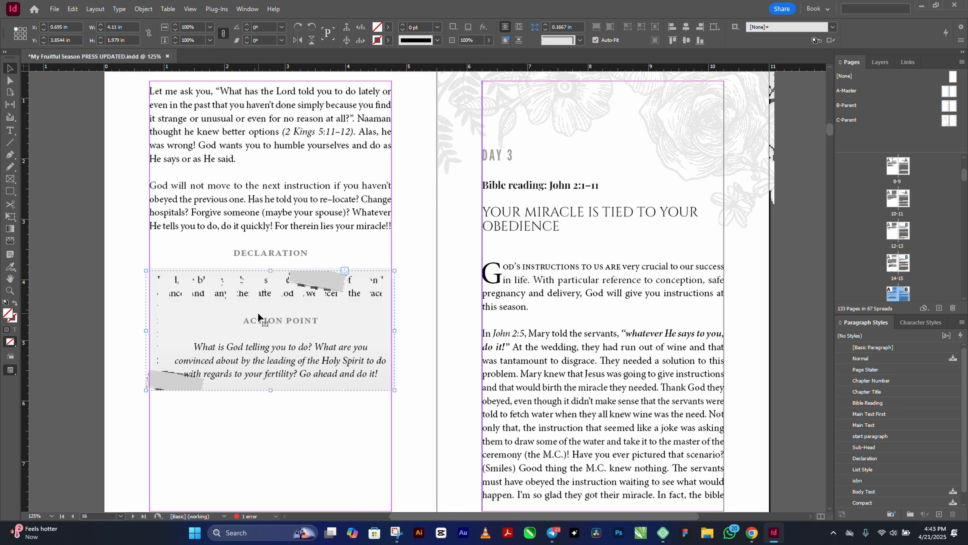
Step: Anchor the Action Point group above the line on page 16 with a Space Before of -0.25 in
{"action": "left_click", "coordinate": [140, 8]}
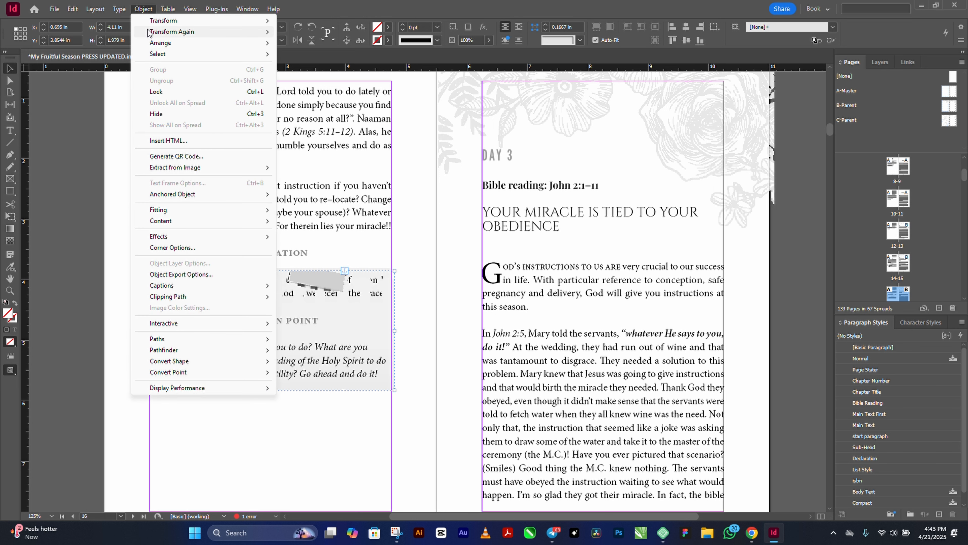
{"action": "mouse_move", "coordinate": [244, 195]}
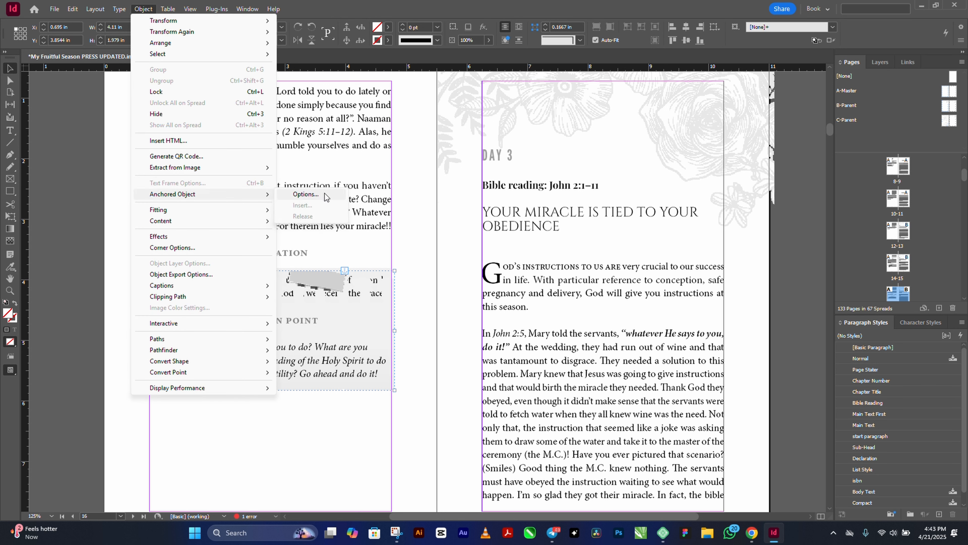
{"action": "left_click", "coordinate": [311, 197]}
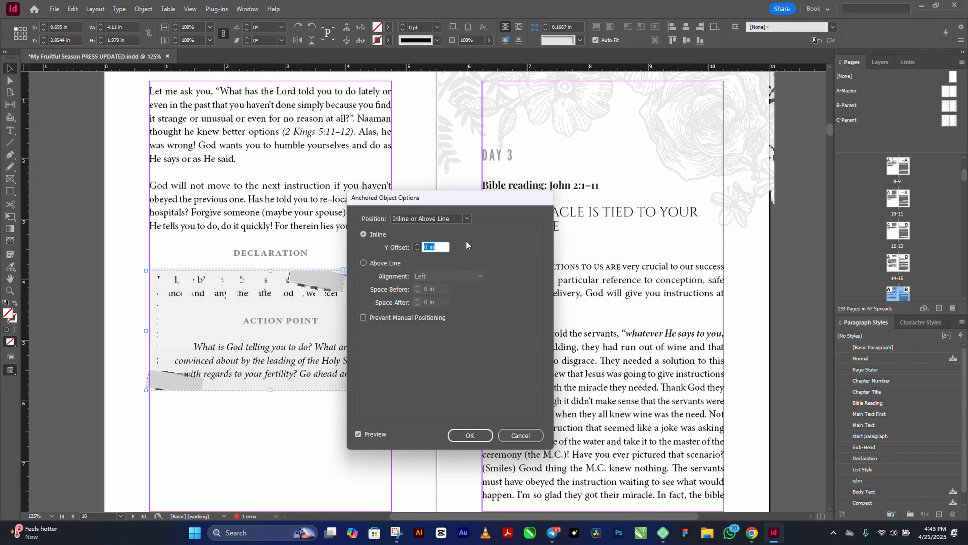
{"action": "left_click", "coordinate": [369, 264]}
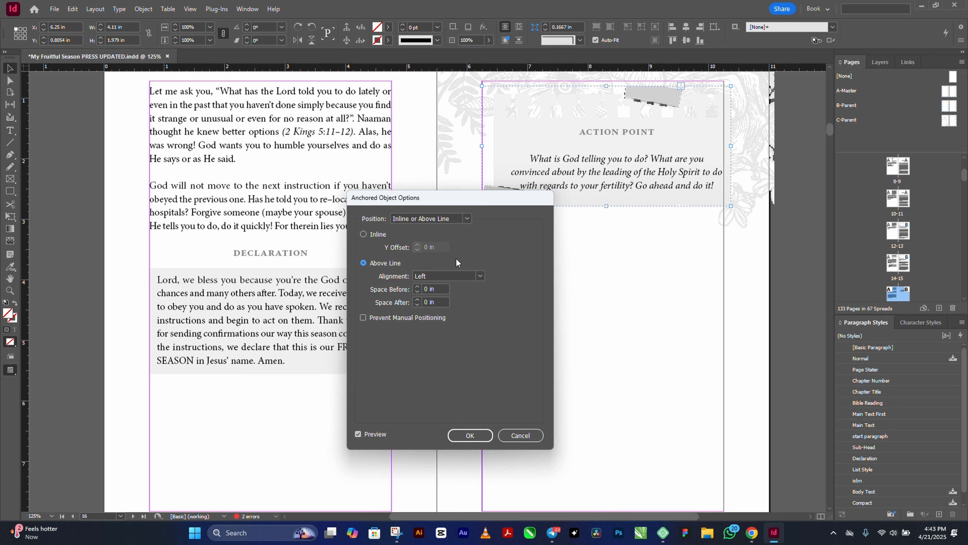
{"action": "left_click", "coordinate": [417, 292]}
{"action": "left_click", "coordinate": [417, 291]}
{"action": "left_click", "coordinate": [417, 292]}
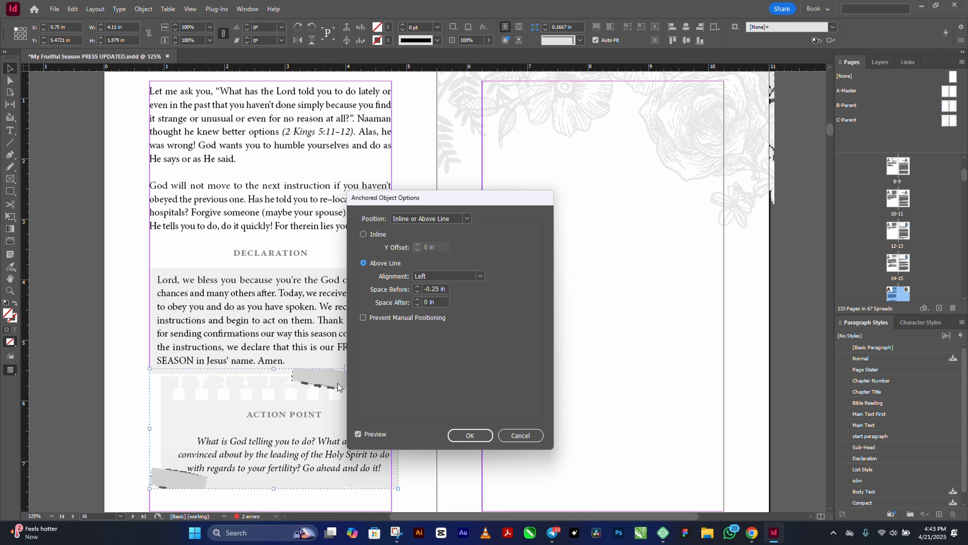
Step: Set the anchored Action Point group's Space Before to -0.0625 in and Space After to -0.1875 in
{"action": "left_click", "coordinate": [417, 305]}
{"action": "left_click", "coordinate": [417, 305]}
{"action": "left_click", "coordinate": [417, 305]}
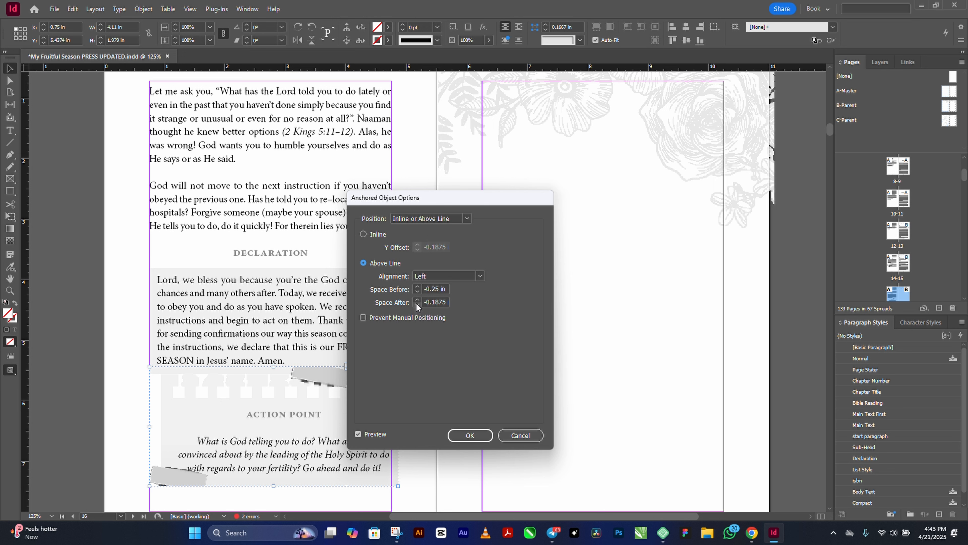
{"action": "left_click", "coordinate": [417, 300]}
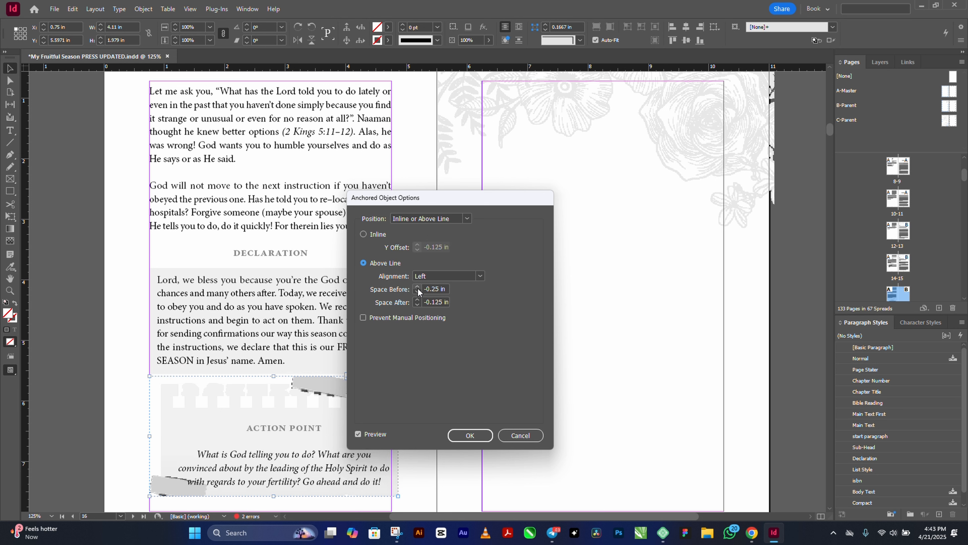
{"action": "left_click", "coordinate": [418, 288]}
{"action": "left_click", "coordinate": [417, 287]}
{"action": "left_click", "coordinate": [416, 286]}
{"action": "left_click", "coordinate": [417, 303]}
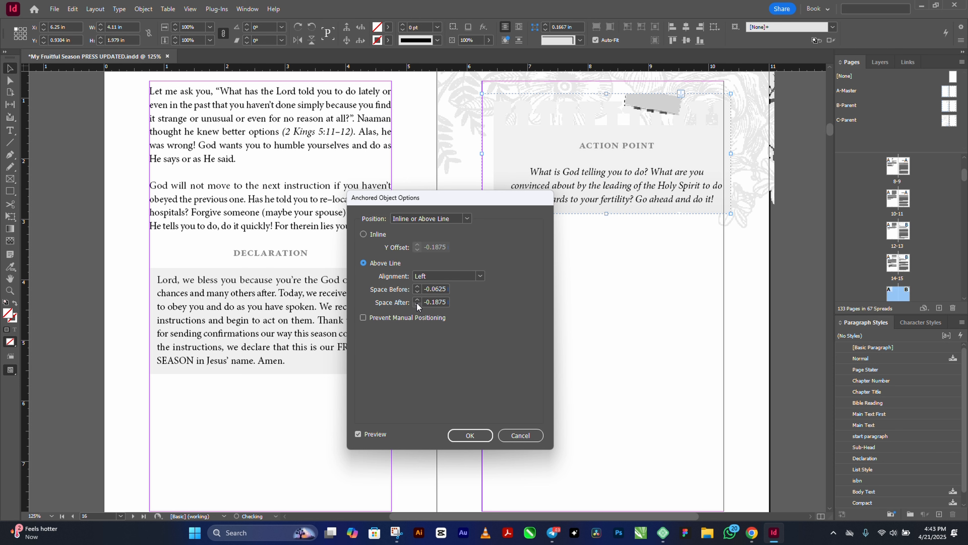
{"action": "left_click", "coordinate": [465, 436]}
{"action": "scroll", "coordinate": [461, 383], "scroll_direction": "down", "scroll_amount": 3}
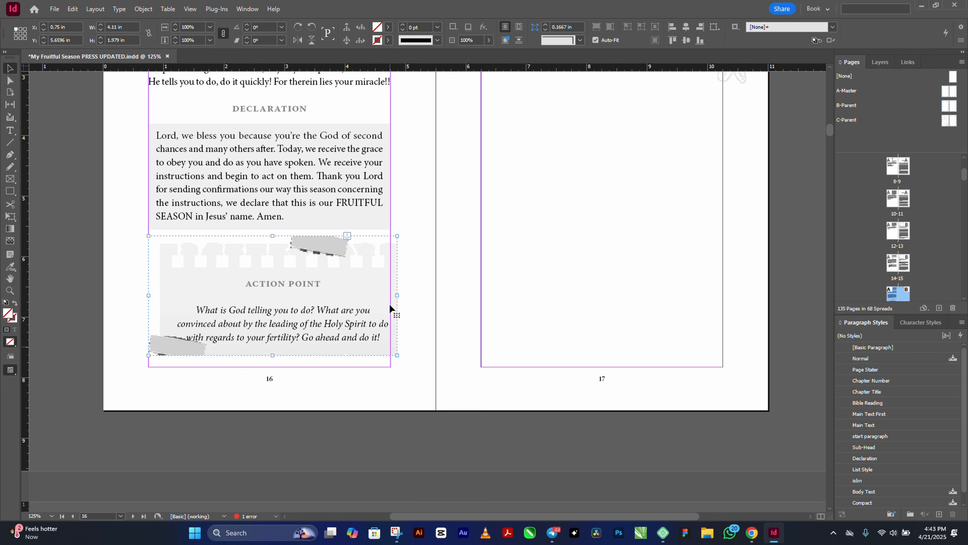
Step: Change the anchored Action Point group's above-line alignment to Right
{"action": "left_click", "coordinate": [144, 9]}
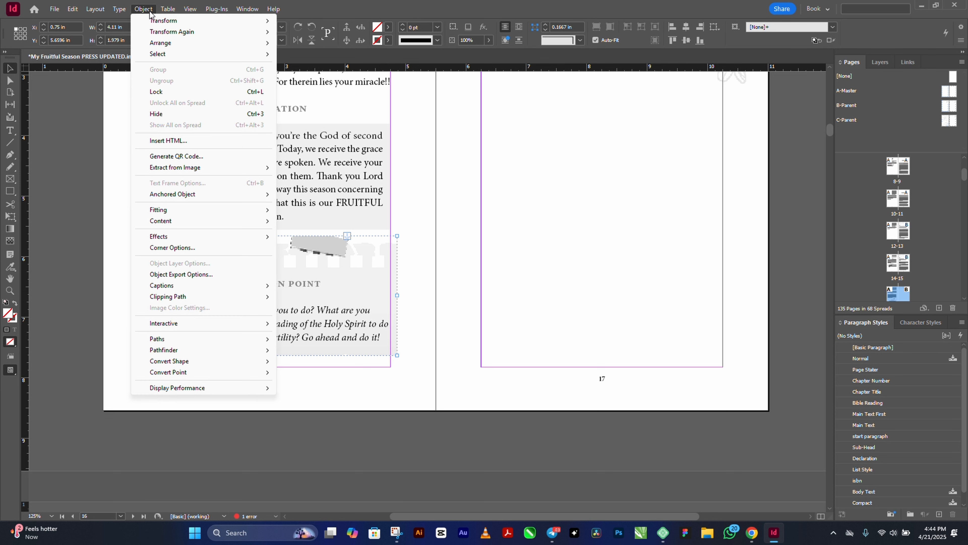
{"action": "mouse_move", "coordinate": [201, 196]}
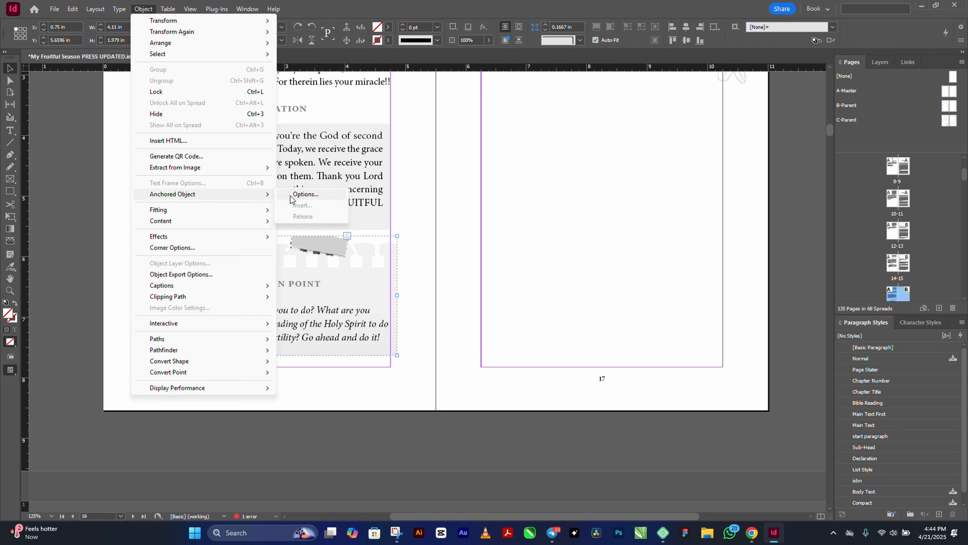
{"action": "left_click", "coordinate": [306, 195]}
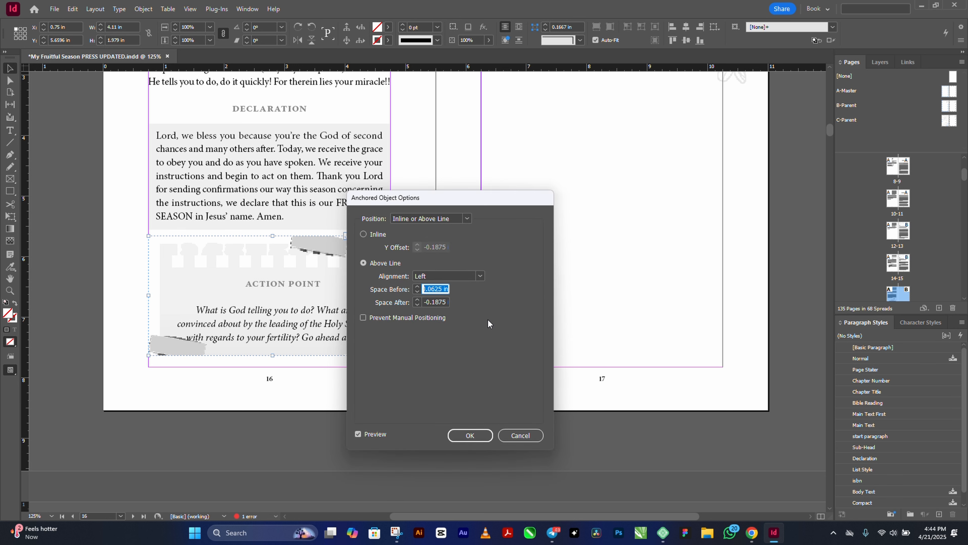
{"action": "left_click", "coordinate": [478, 277]}
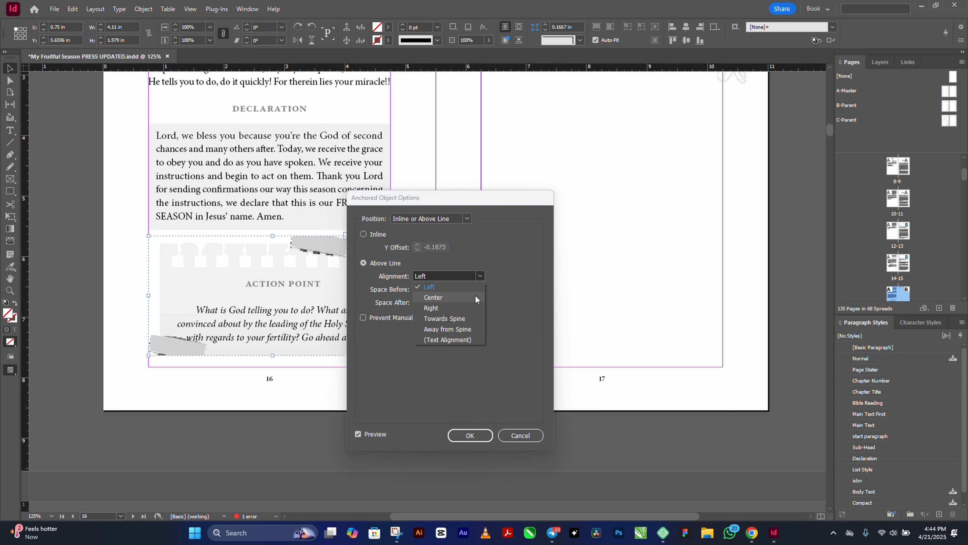
{"action": "left_click", "coordinate": [472, 305]}
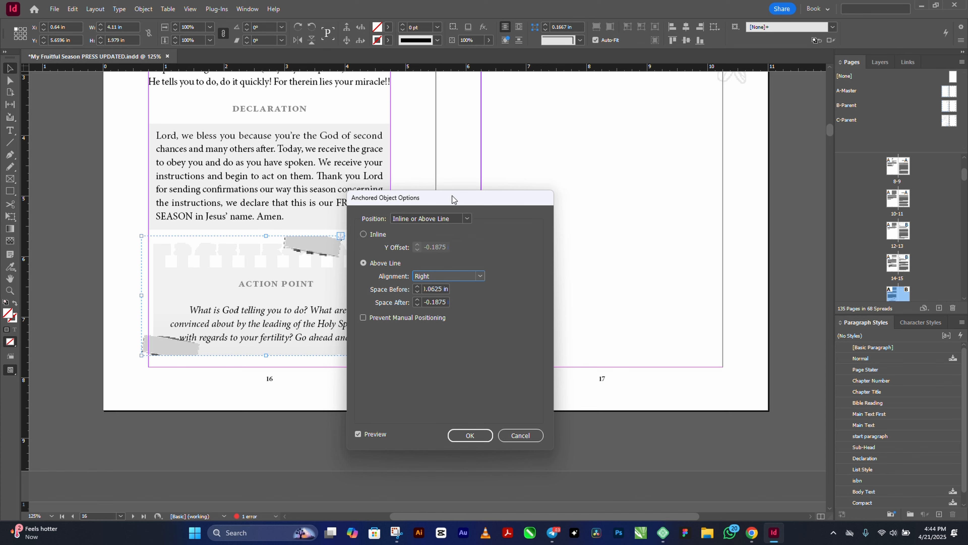
{"action": "left_click_drag", "start_coordinate": [438, 203], "coordinate": [562, 187]}
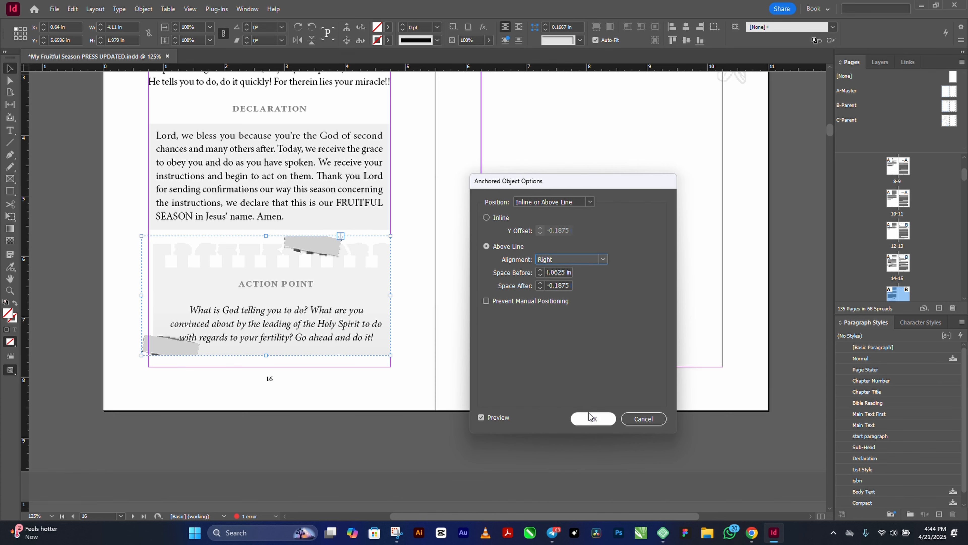
{"action": "left_click", "coordinate": [593, 419]}
Step: Remove the extra break before the DAY 3 heading to bring that chapter back to page 17
{"action": "scroll", "coordinate": [442, 318], "scroll_direction": "up", "scroll_amount": 5}
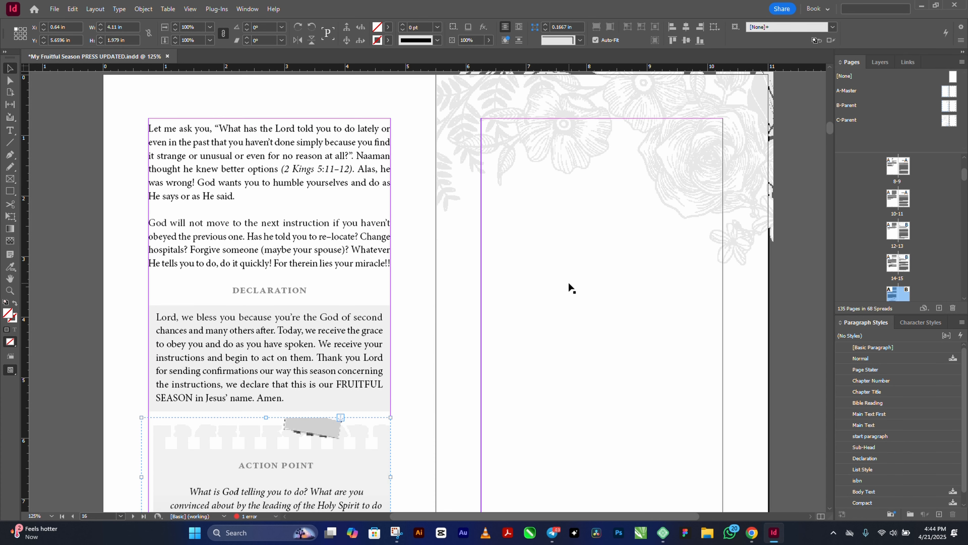
{"action": "scroll", "coordinate": [568, 290], "scroll_direction": "down", "scroll_amount": 15}
{"action": "double_click", "coordinate": [505, 314]}
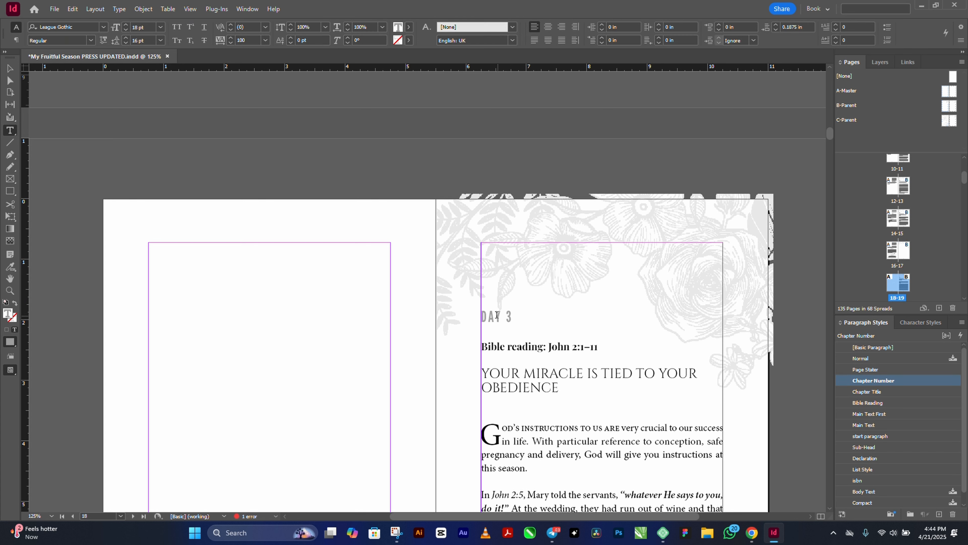
{"action": "scroll", "coordinate": [505, 314], "scroll_direction": "down", "scroll_amount": 6}
{"action": "scroll", "coordinate": [568, 307], "scroll_direction": "up", "scroll_amount": 4}
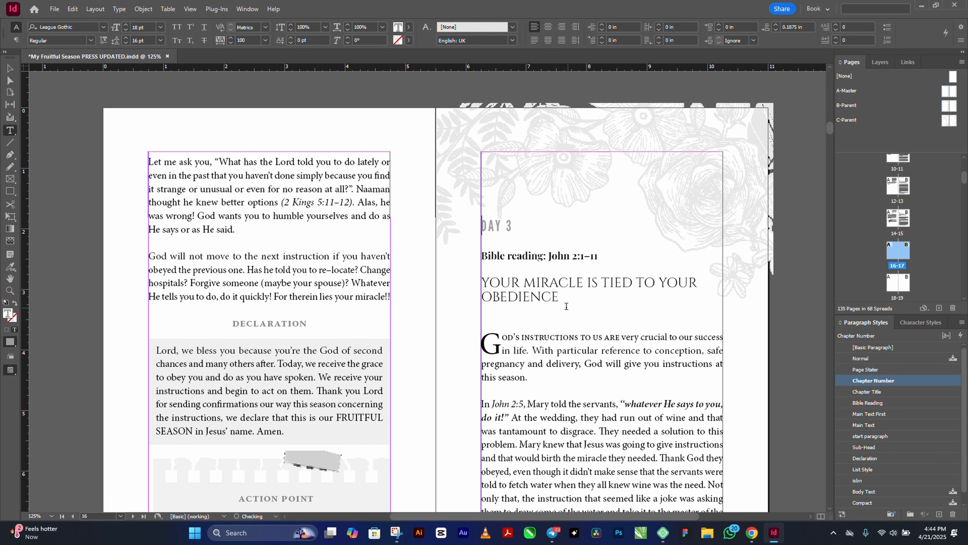
{"action": "key", "text": "Escape"}
Step: Copy the page 17 passage from "In John 2:5" through "ceremony (the M.C.)!" into a new paragraph above the page 16 Declaration
{"action": "scroll", "coordinate": [554, 343], "scroll_direction": "down", "scroll_amount": 3}
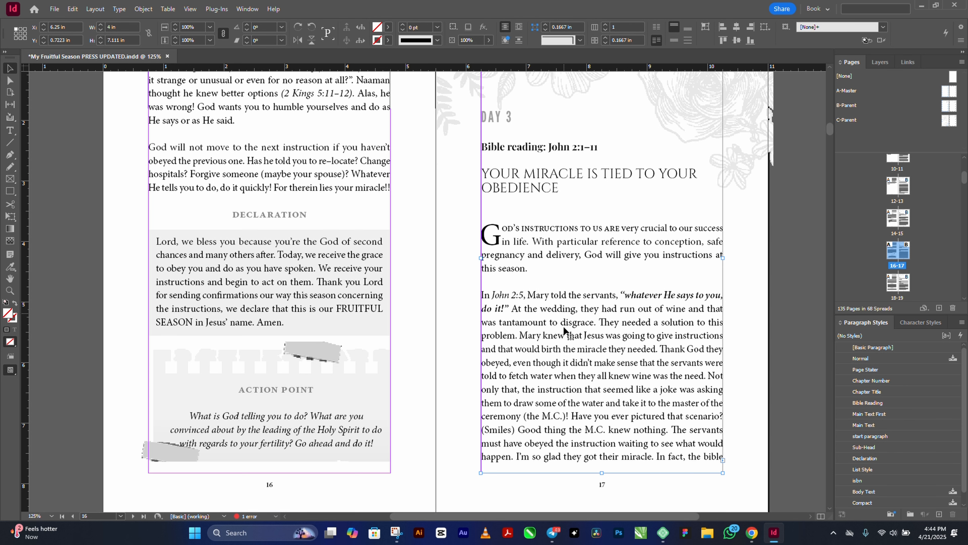
{"action": "scroll", "coordinate": [564, 328], "scroll_direction": "down", "scroll_amount": 2}
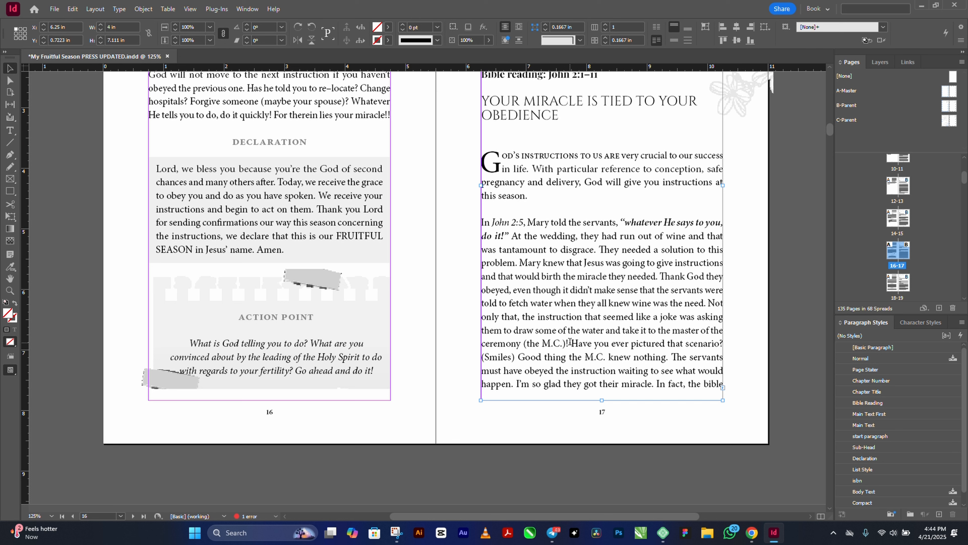
{"action": "double_click", "coordinate": [569, 342]}
{"action": "left_click", "coordinate": [481, 222], "text": "shift"}
{"action": "key", "text": "ctrl+c"}
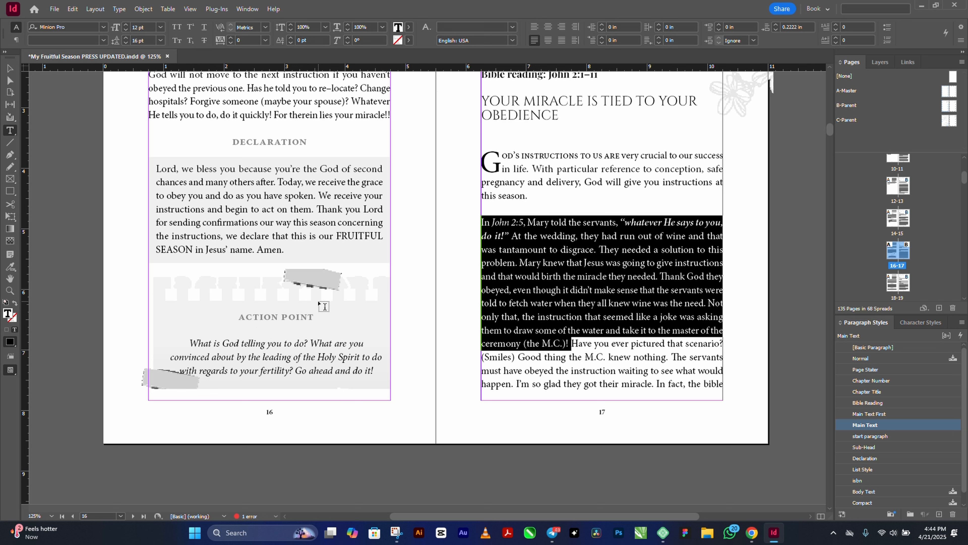
{"action": "left_click", "coordinate": [390, 115]}
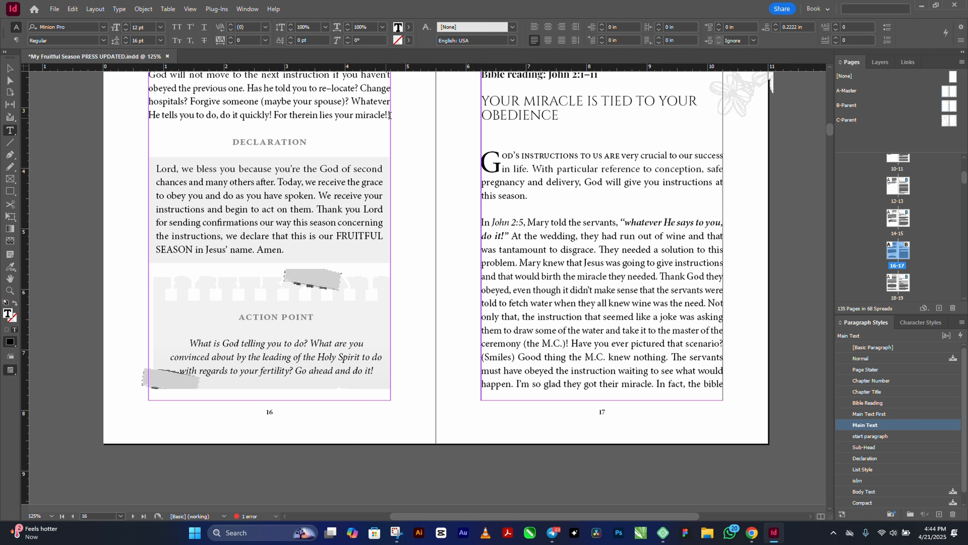
{"action": "key", "text": "ctrl+v"}
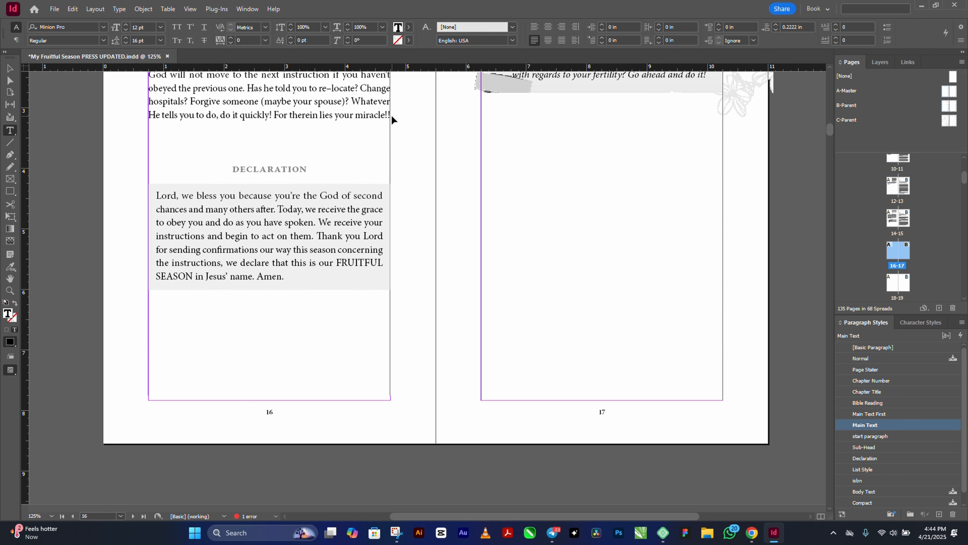
{"action": "scroll", "coordinate": [595, 323], "scroll_direction": "up", "scroll_amount": 5}
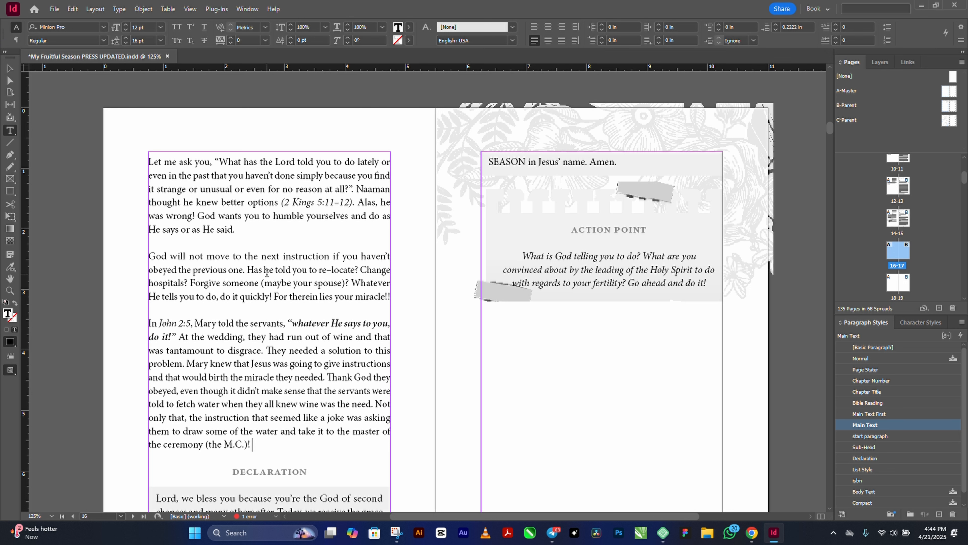
Step: End the pasted page 16 paragraph with a period and paste the same passage again as another paragraph below it
{"action": "type", "text": "."}
{"action": "key", "text": "Return"}
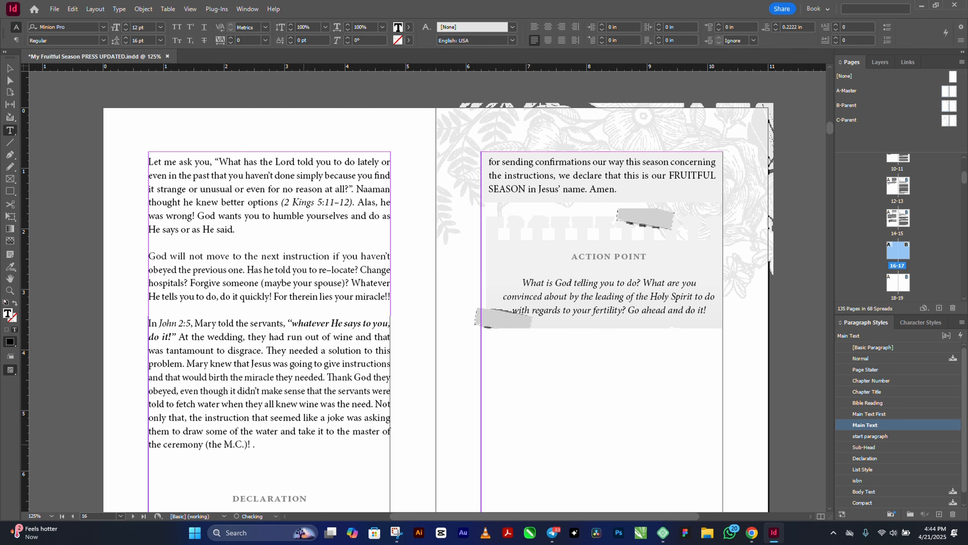
{"action": "key", "text": "ctrl+v"}
{"action": "scroll", "coordinate": [579, 378], "scroll_direction": "down", "scroll_amount": 4}
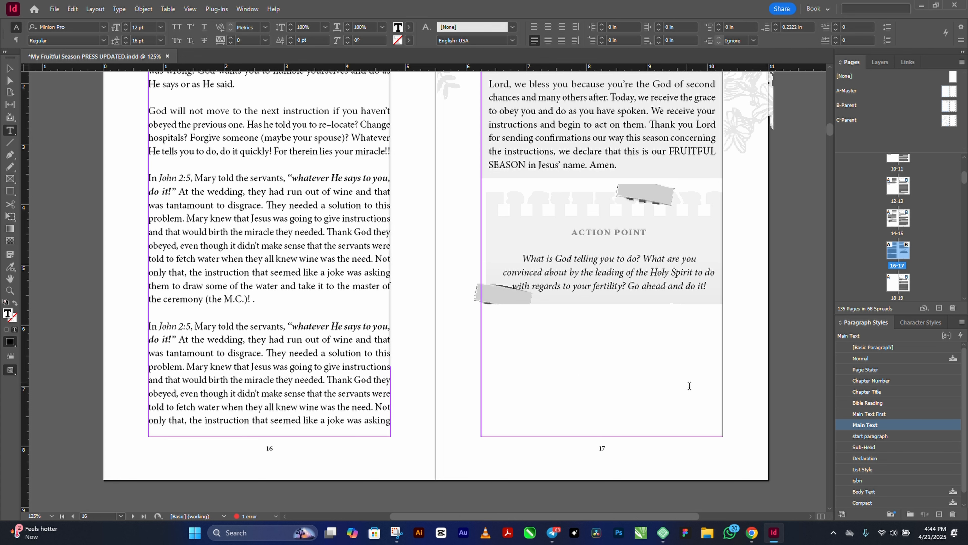
Step: Switch to the TRS sample chapter PDF in Chrome and examine the checkboxes after the Statements bullets on page 11
{"action": "left_click", "coordinate": [752, 532]}
{"action": "scroll", "coordinate": [619, 396], "scroll_direction": "down", "scroll_amount": 10}
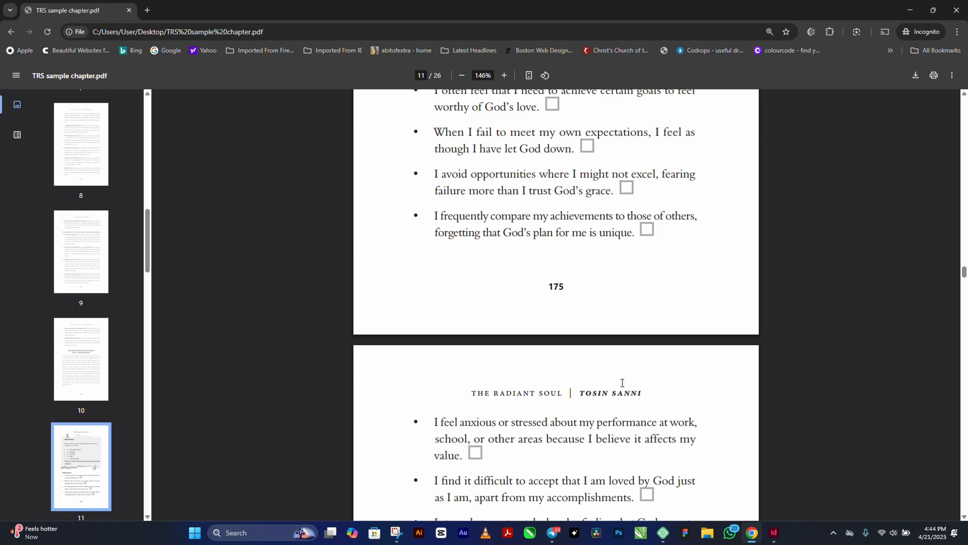
{"action": "scroll", "coordinate": [632, 379], "scroll_direction": "up", "scroll_amount": 6}
{"action": "scroll", "coordinate": [590, 365], "scroll_direction": "up", "scroll_amount": 5, "text": "ctrl"}
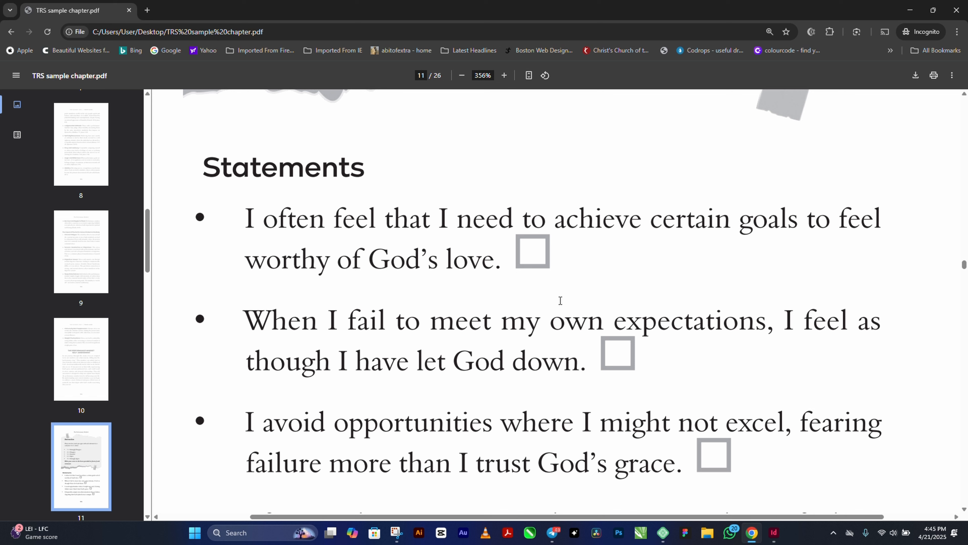
{"action": "left_click_drag", "start_coordinate": [253, 209], "coordinate": [508, 258]}
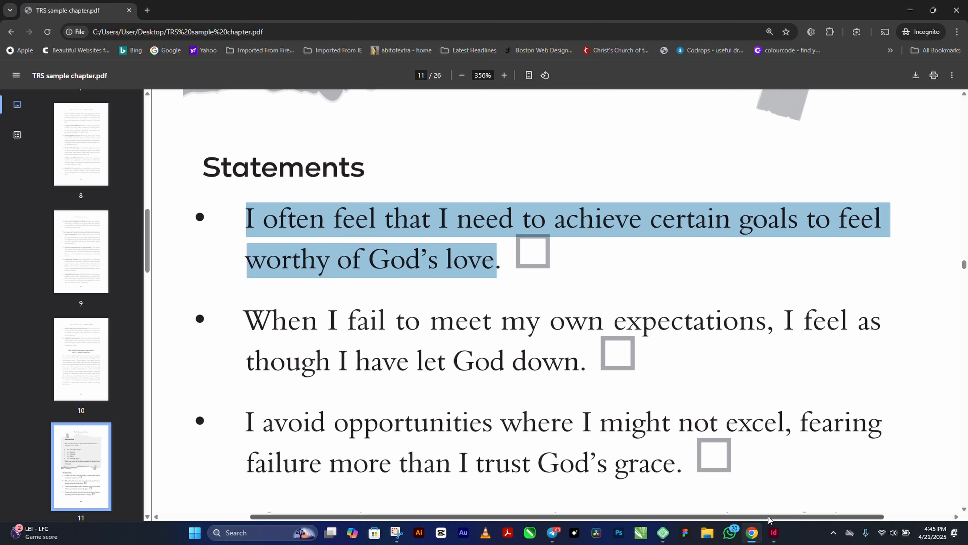
Step: Switch back to InDesign and apply the A-Master parent to the 24-25 spread
{"action": "left_click", "coordinate": [774, 533]}
{"action": "scroll", "coordinate": [519, 388], "scroll_direction": "down", "scroll_amount": 10}
{"action": "scroll", "coordinate": [519, 388], "scroll_direction": "down", "scroll_amount": 20}
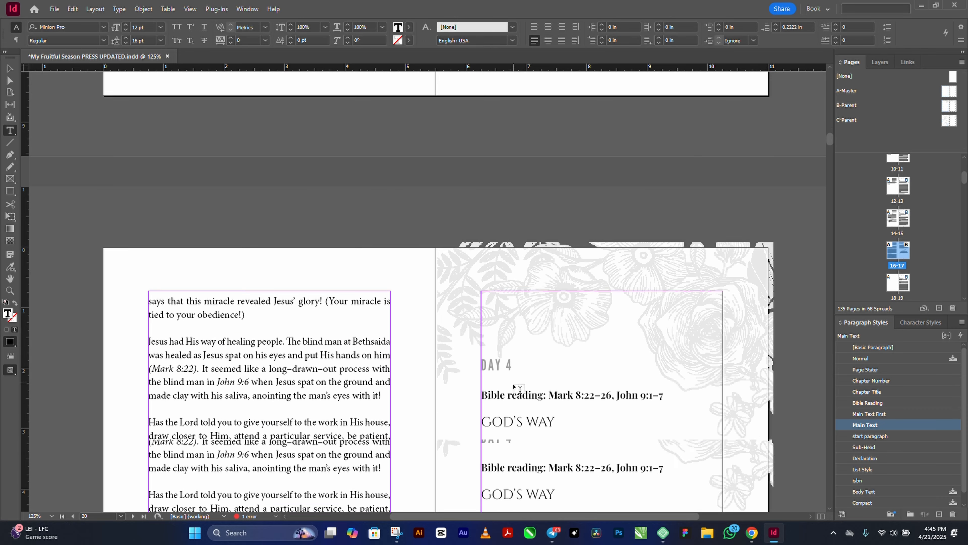
{"action": "scroll", "coordinate": [513, 386], "scroll_direction": "down", "scroll_amount": 15}
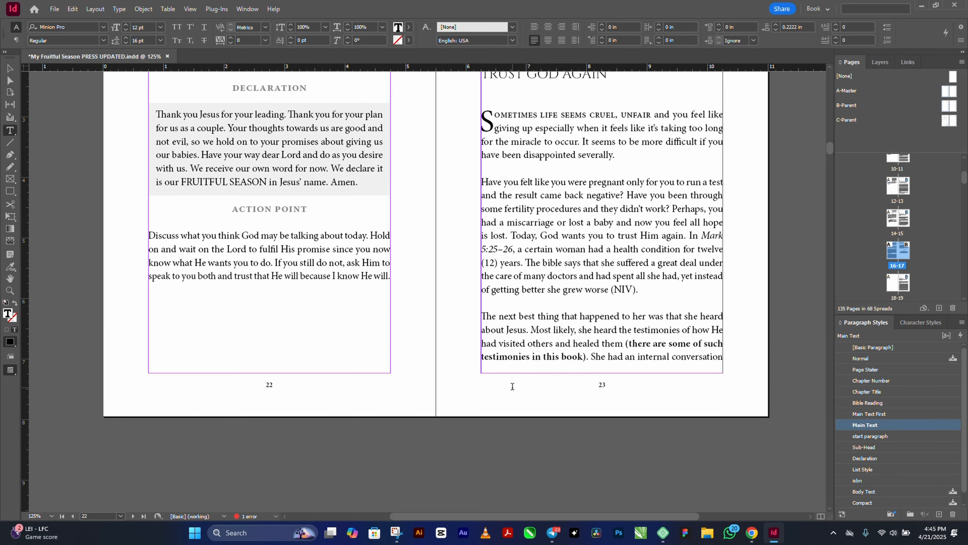
{"action": "scroll", "coordinate": [511, 385], "scroll_direction": "down", "scroll_amount": 10}
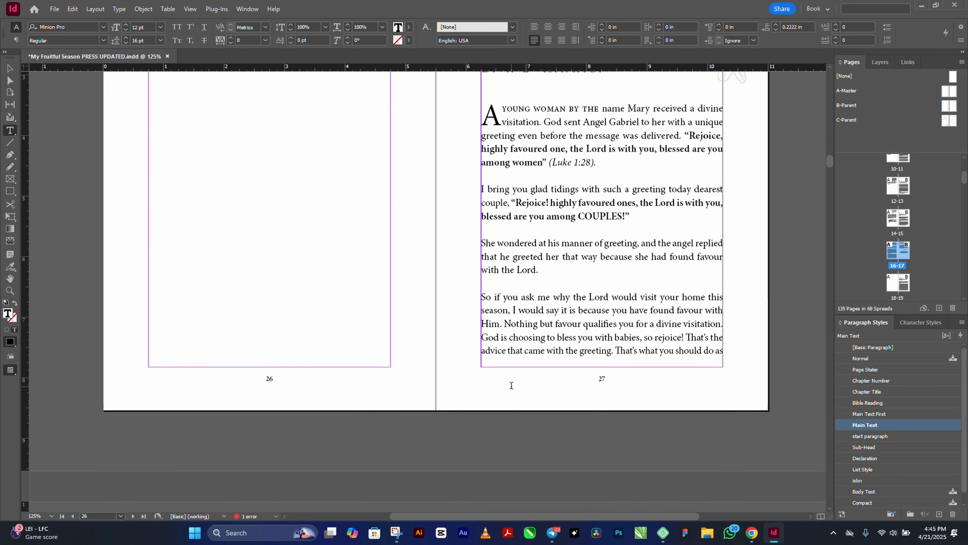
{"action": "scroll", "coordinate": [511, 385], "scroll_direction": "up", "scroll_amount": 16}
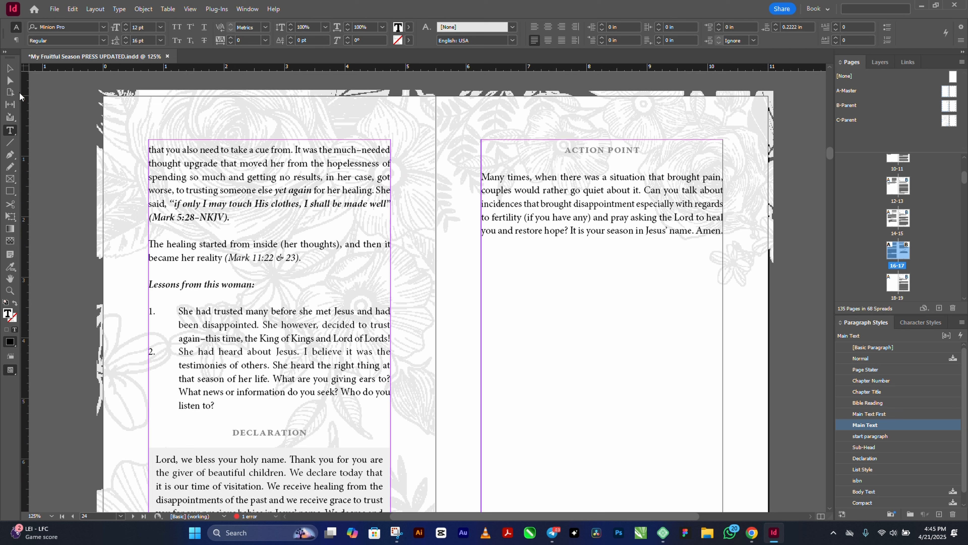
{"action": "left_click", "coordinate": [10, 68]}
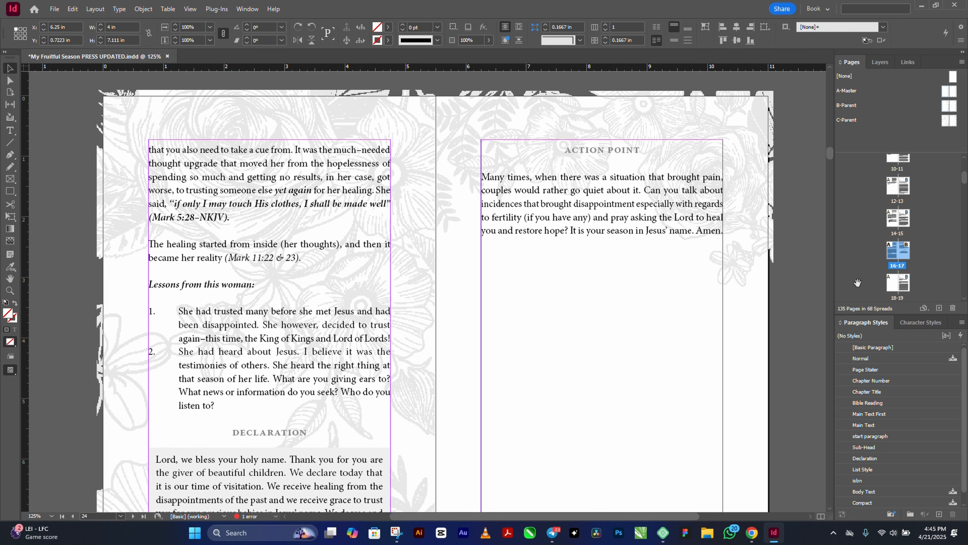
{"action": "scroll", "coordinate": [898, 248], "scroll_direction": "down", "scroll_amount": 3}
{"action": "left_click", "coordinate": [893, 290]}
{"action": "right_click", "coordinate": [893, 290]}
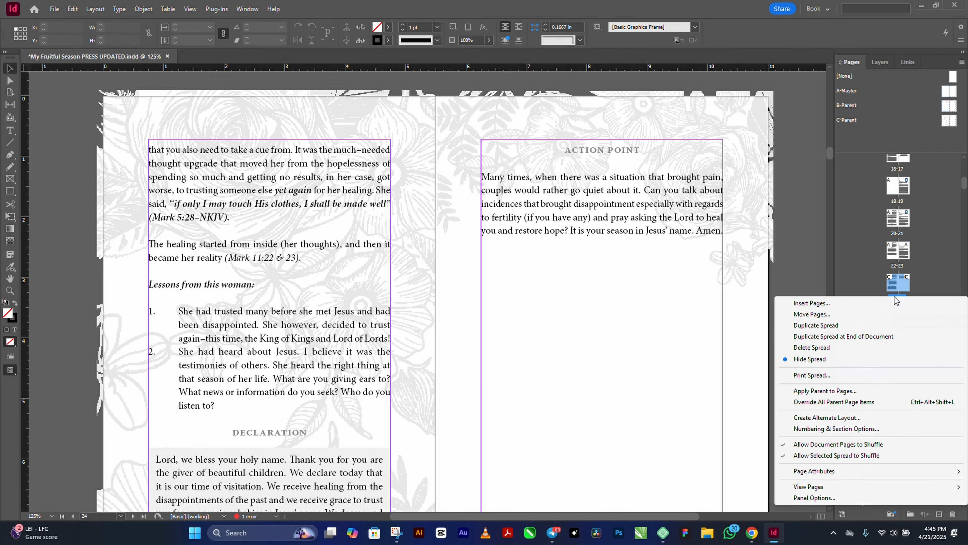
{"action": "left_click", "coordinate": [861, 392]}
{"action": "left_click", "coordinate": [481, 256]}
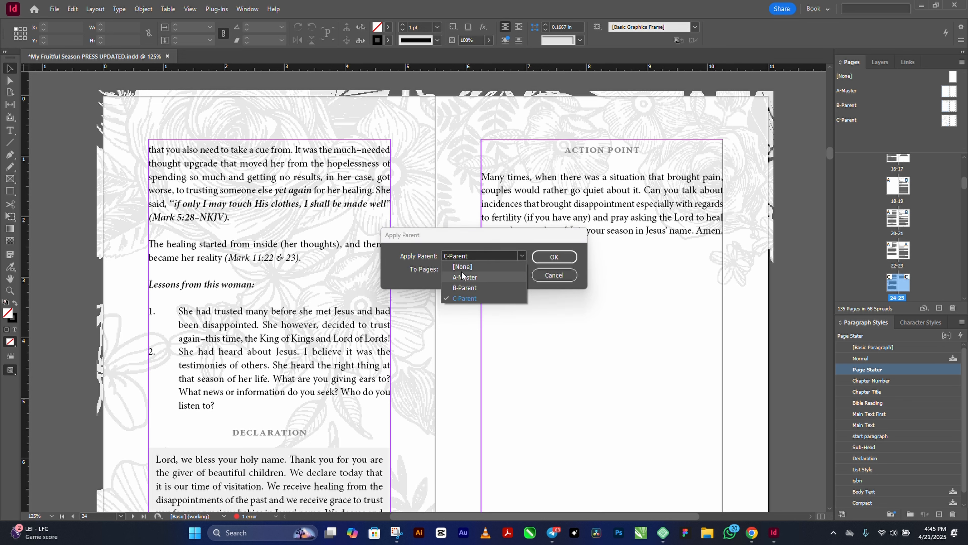
{"action": "left_click", "coordinate": [480, 277]}
{"action": "left_click", "coordinate": [554, 257]}
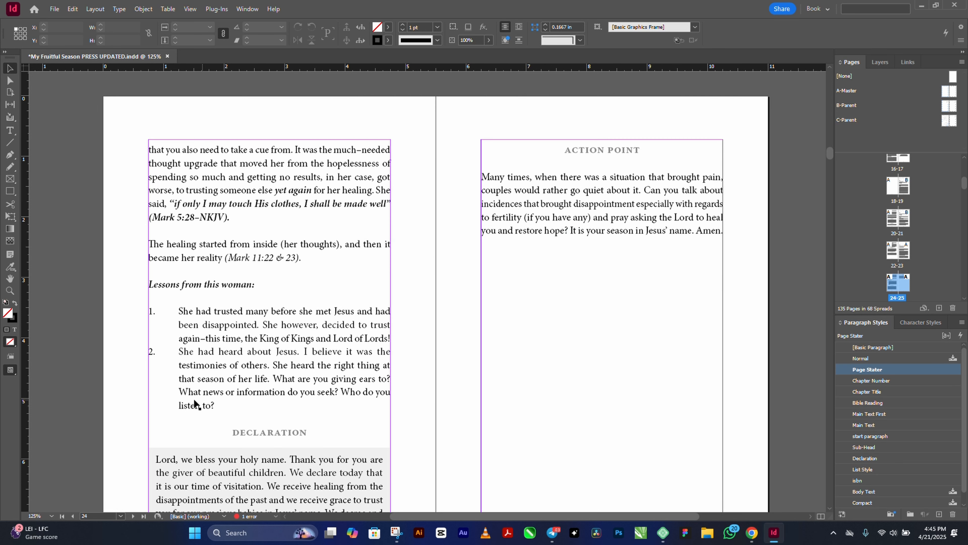
Step: Draw a square checkbox of about 0.155 in with the Rectangle tool after "listen to?" in list item 2 on page 24
{"action": "key", "text": "z"}
{"action": "left_click_drag", "start_coordinate": [117, 329], "coordinate": [371, 432]}
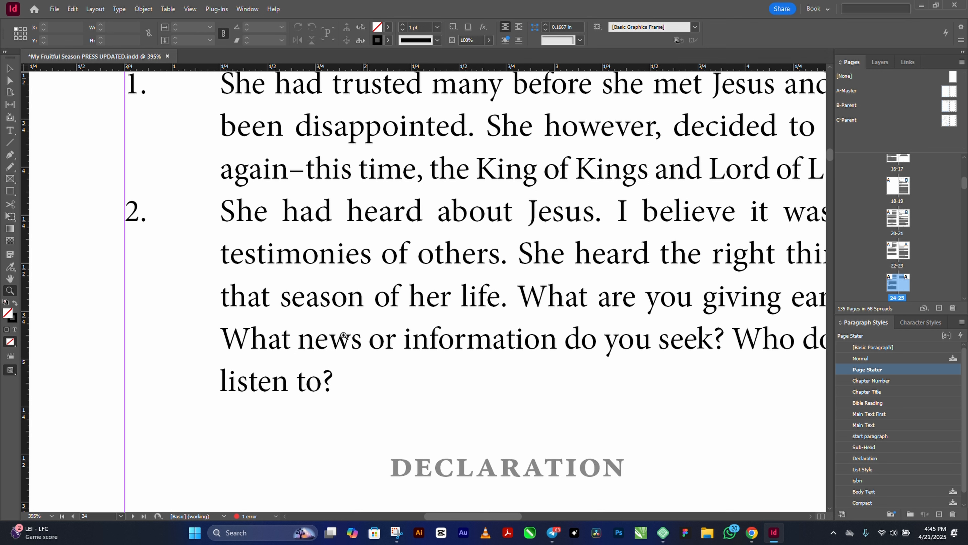
{"action": "left_click", "coordinate": [7, 192]}
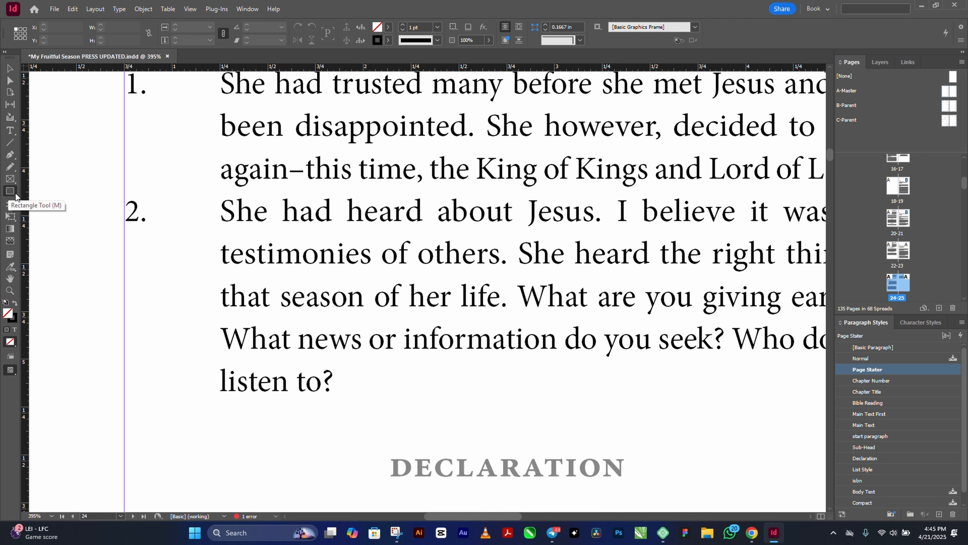
{"action": "mouse_move", "coordinate": [339, 365]}
{"action": "left_mouse_down"}
{"action": "mouse_move", "coordinate": [374, 398]}
{"action": "mouse_move", "coordinate": [368, 392]}
{"action": "left_mouse_up"}
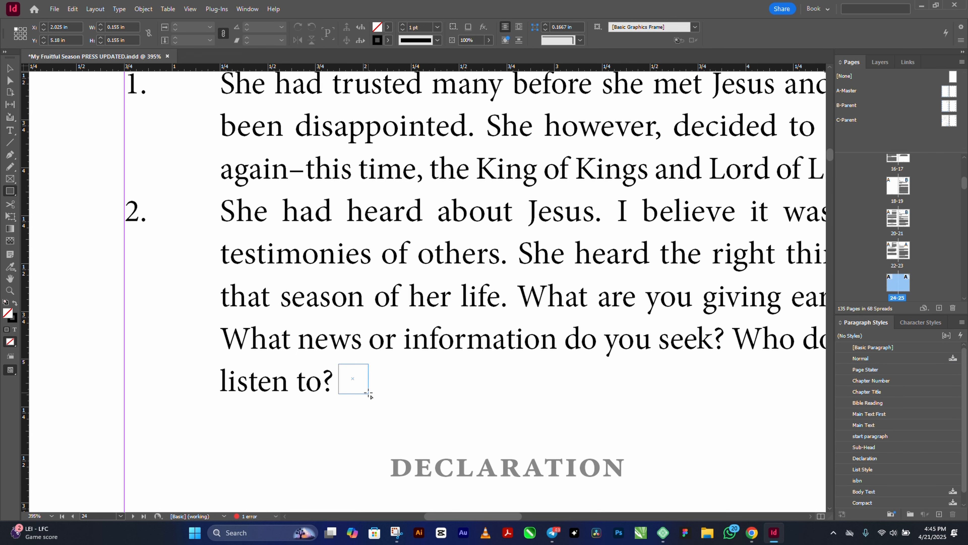
{"action": "left_click", "coordinate": [10, 69]}
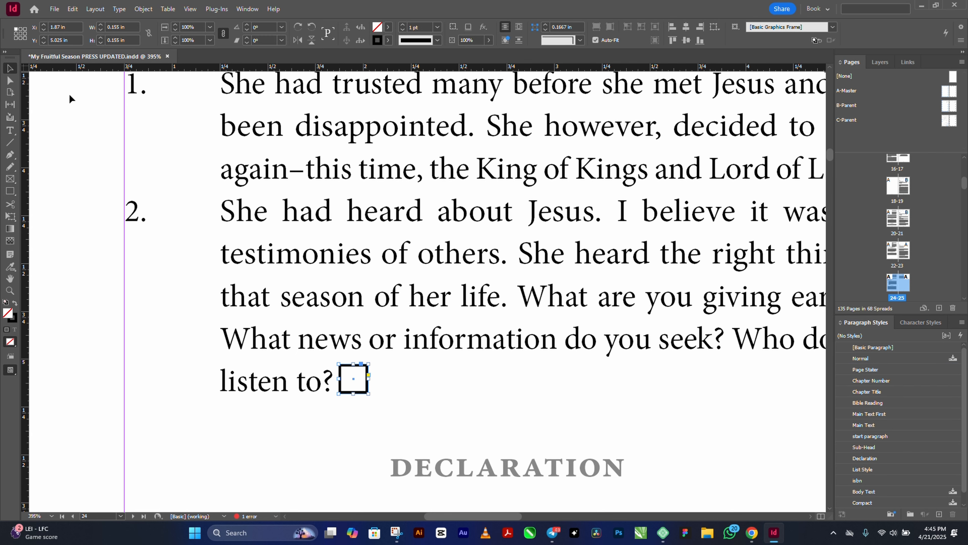
Step: Test whether the checkbox follows the text by adding and removing a paragraph break after "Lord of Lords!" in list item 1
{"action": "key", "text": "ctrl+minus"}
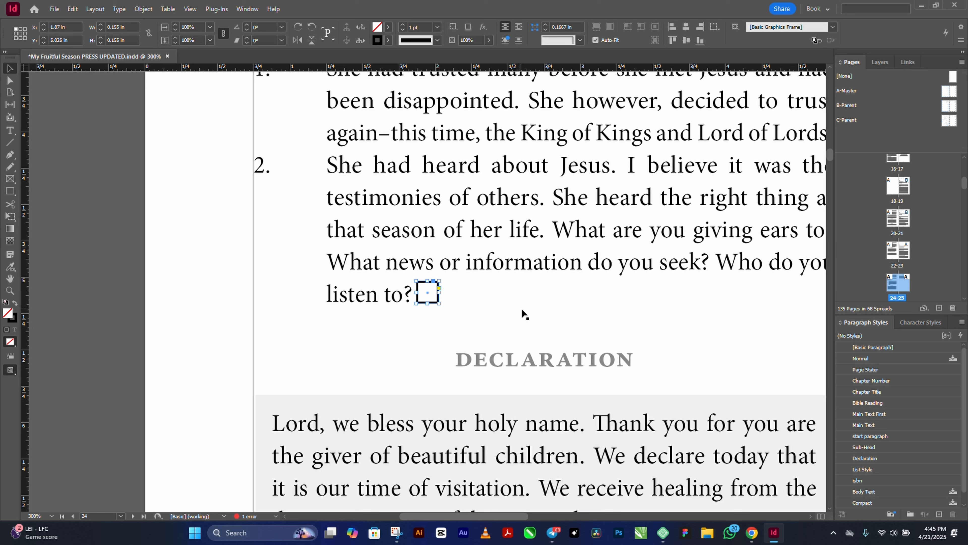
{"action": "key", "text": "ctrl+minus"}
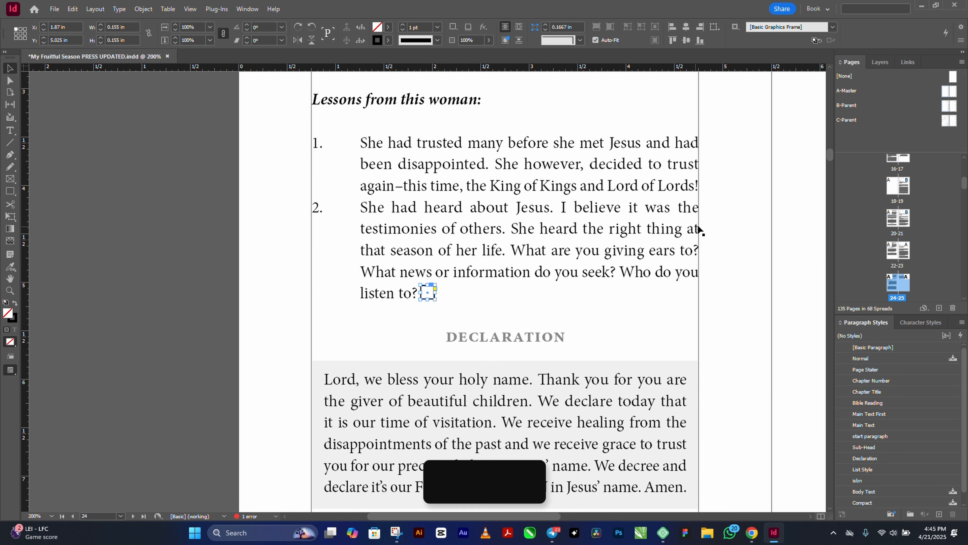
{"action": "double_click", "coordinate": [691, 186]}
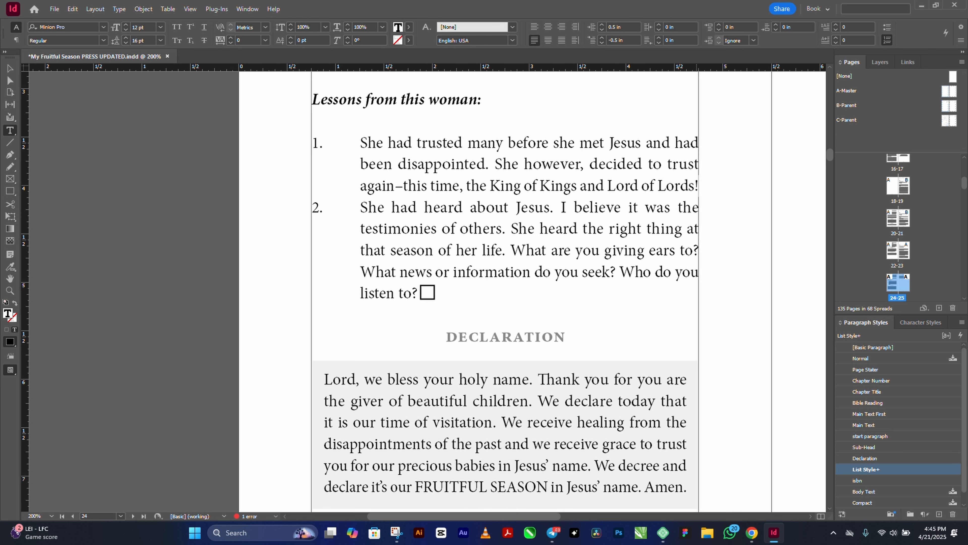
{"action": "key", "text": "Return"}
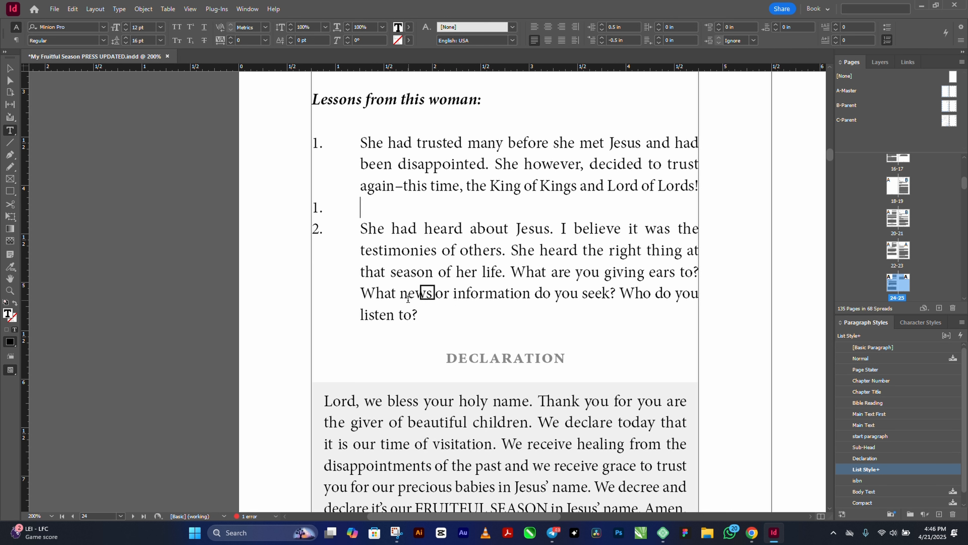
{"action": "key", "text": "BackSpace"}
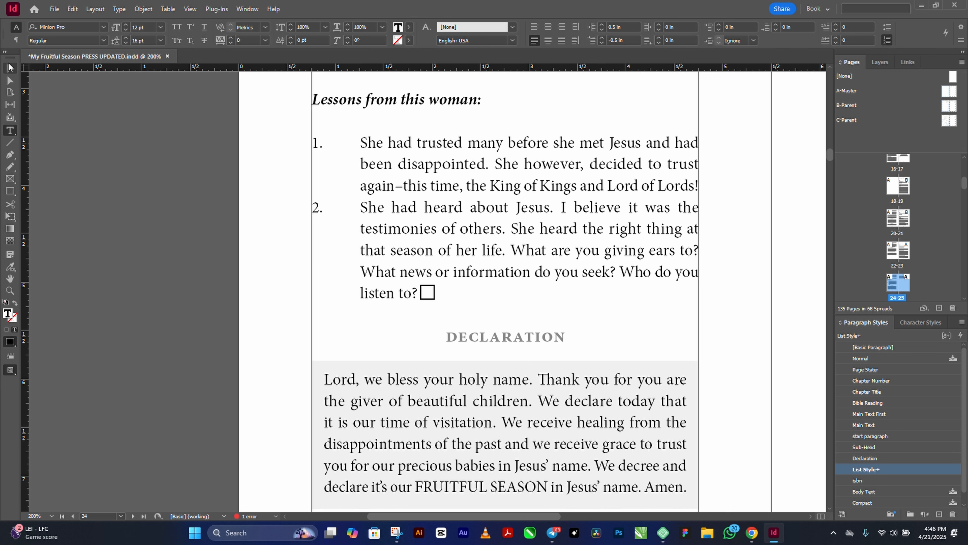
Step: Cut the checkbox square, paste it inline after "listen to?" in list item 2, and delete the inline copy
{"action": "left_click", "coordinate": [10, 68]}
{"action": "left_click", "coordinate": [426, 286]}
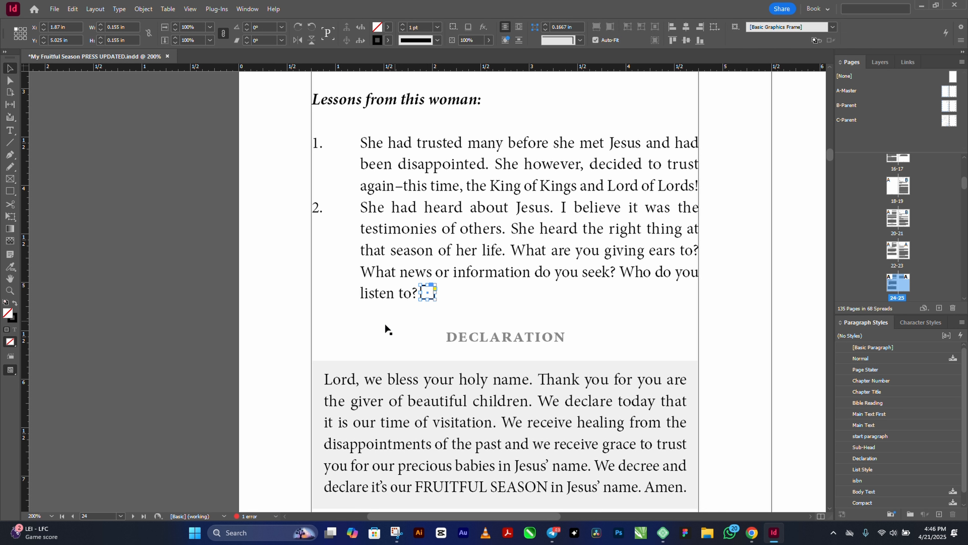
{"action": "key", "text": "Delete"}
{"action": "double_click", "coordinate": [426, 293]}
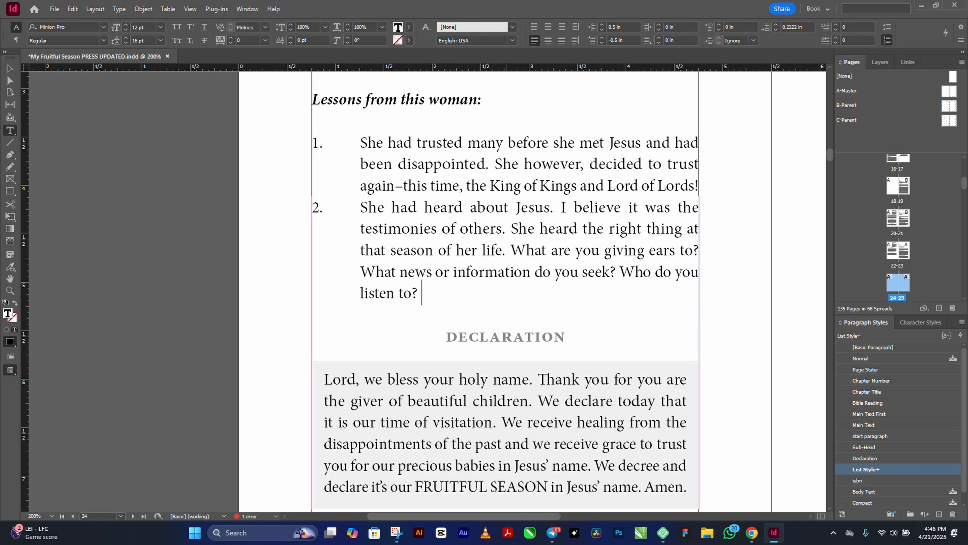
{"action": "key", "text": "ctrl+v"}
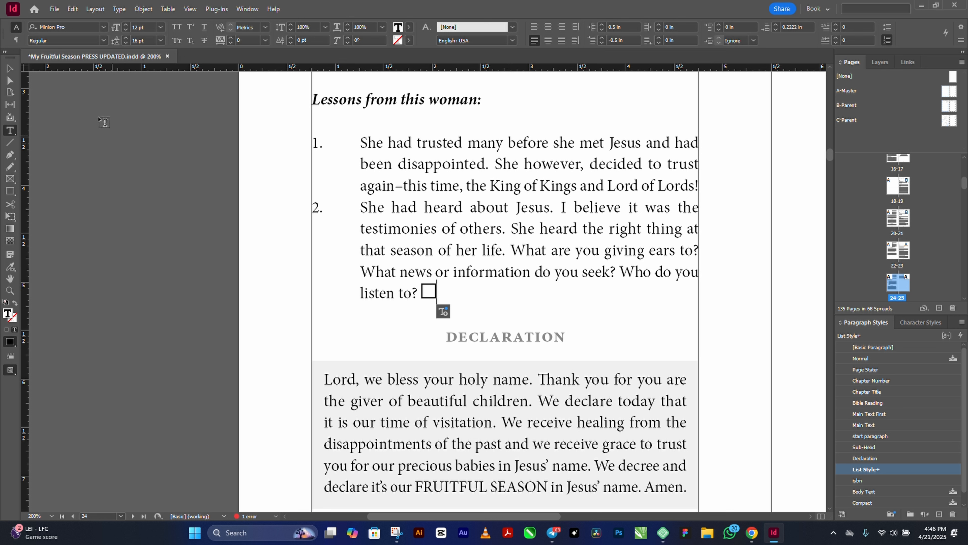
{"action": "key", "text": "BackSpace"}
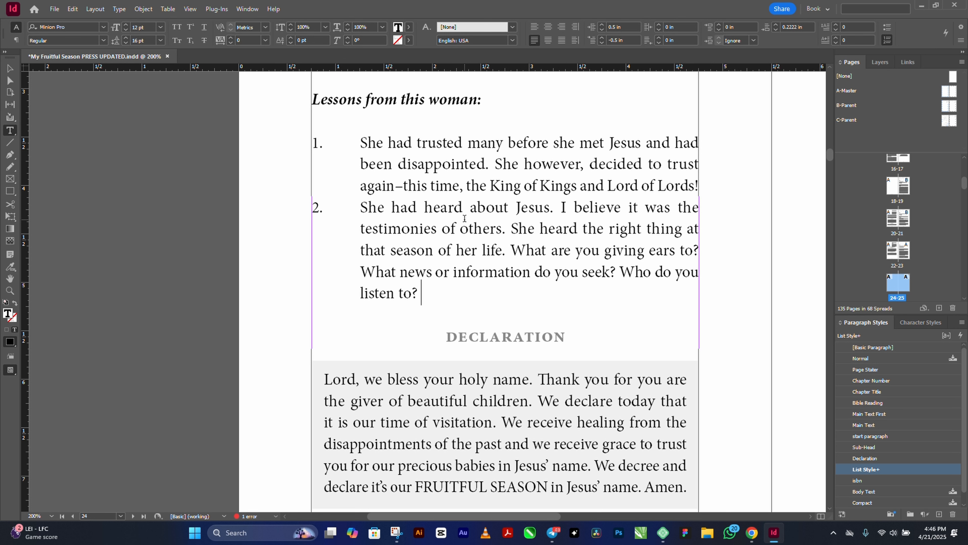
Step: Open the Glyphs window, make it larger and enlarge the glyph previews
{"action": "left_click", "coordinate": [119, 9]}
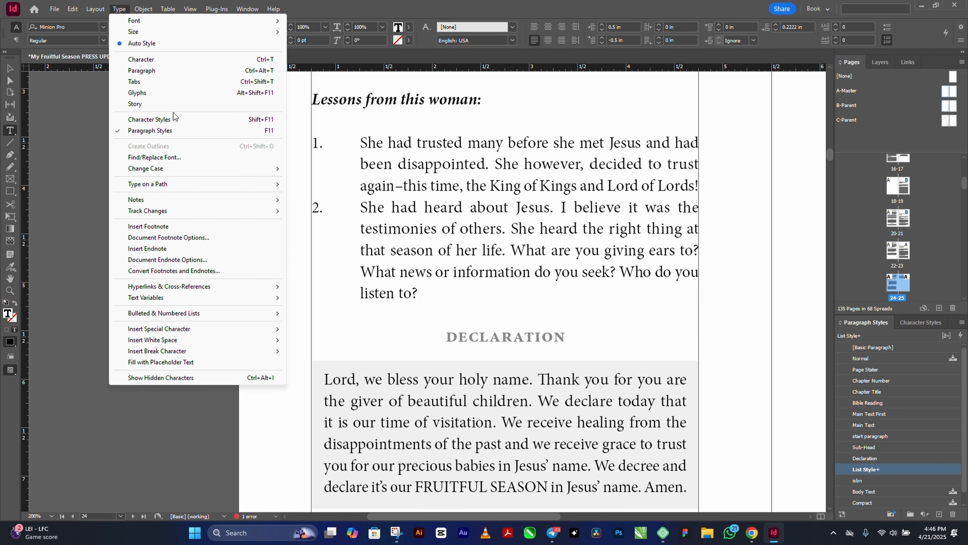
{"action": "left_click", "coordinate": [172, 94]}
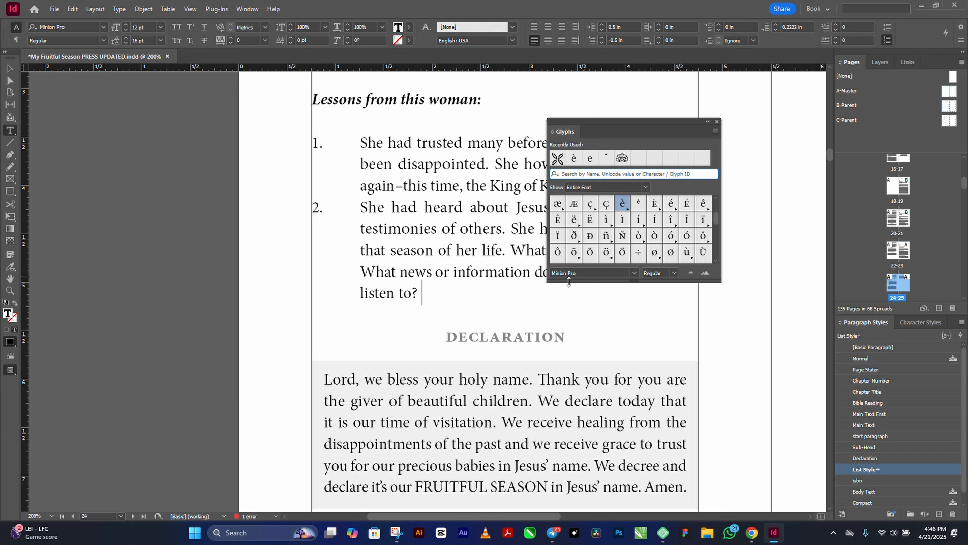
{"action": "left_click_drag", "start_coordinate": [547, 283], "coordinate": [492, 379]}
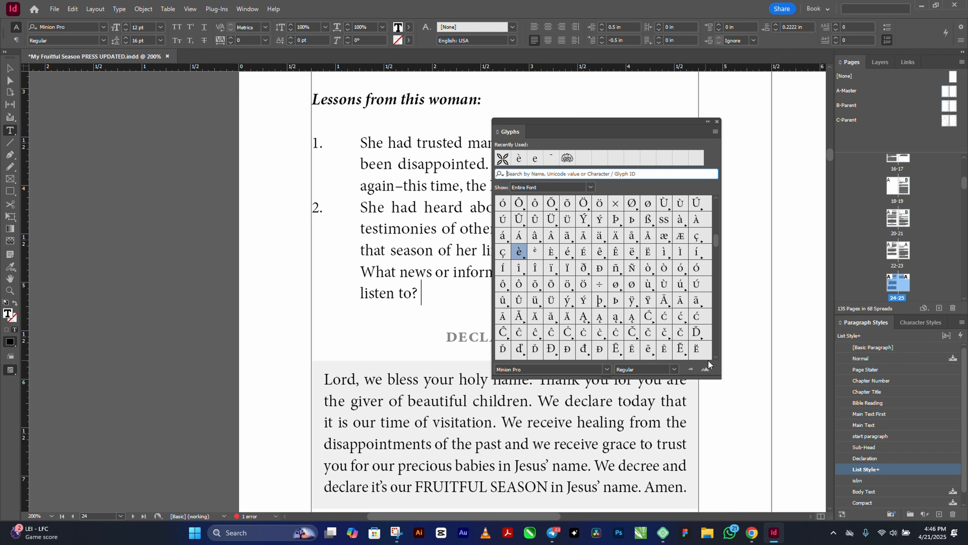
{"action": "left_click", "coordinate": [706, 371]}
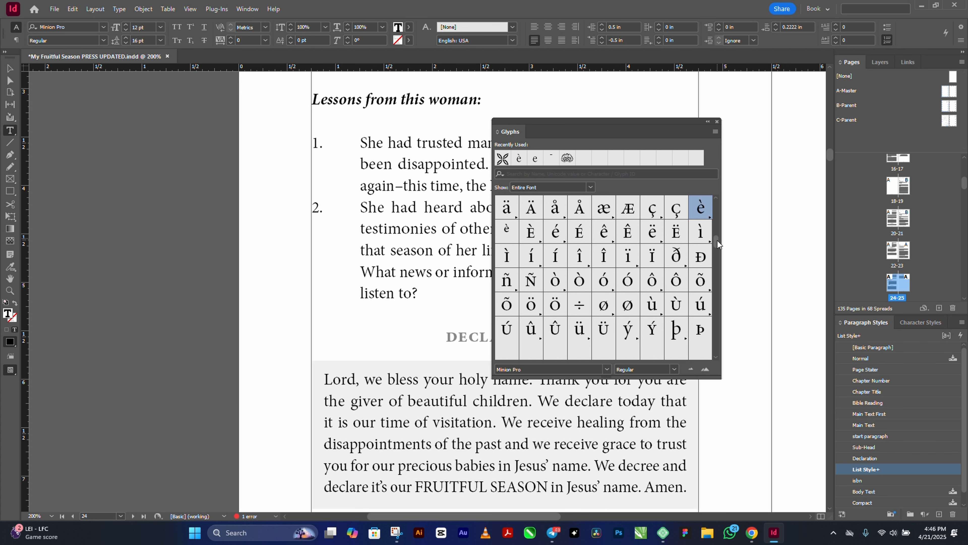
Step: Switch the font of the displayed glyphs to Wingdings
{"action": "left_click_drag", "start_coordinate": [717, 242], "coordinate": [720, 175]}
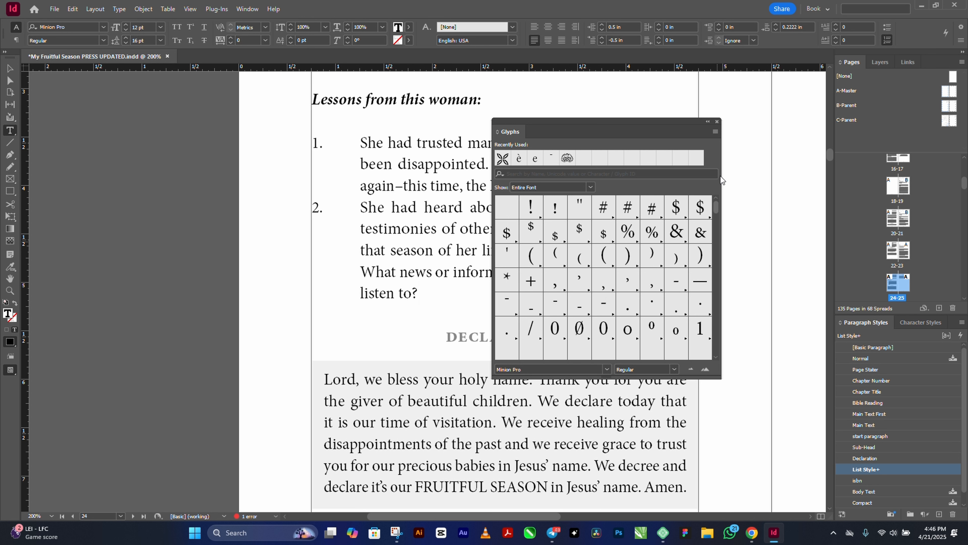
{"action": "left_click", "coordinate": [554, 186]}
{"action": "left_click", "coordinate": [554, 186]}
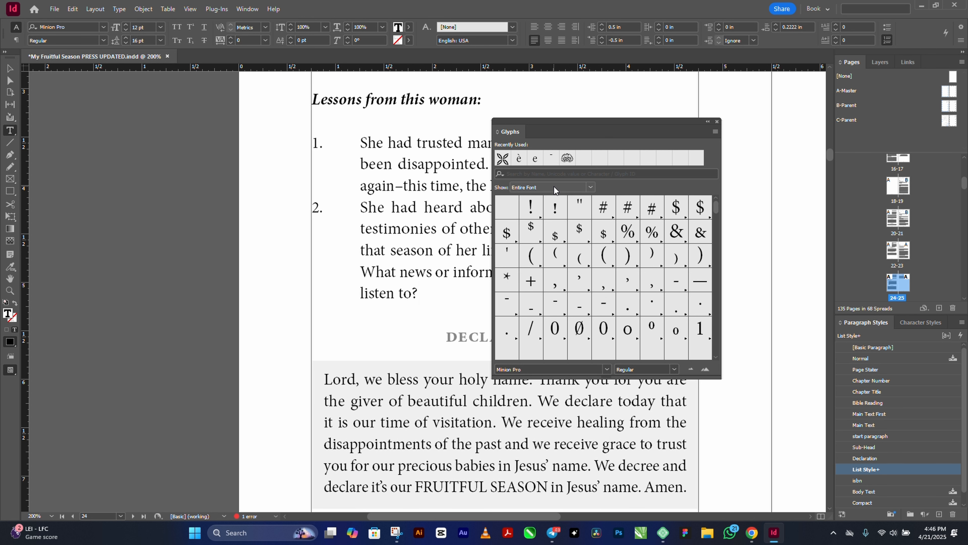
{"action": "left_click", "coordinate": [568, 371]}
{"action": "type", "text": "W"}
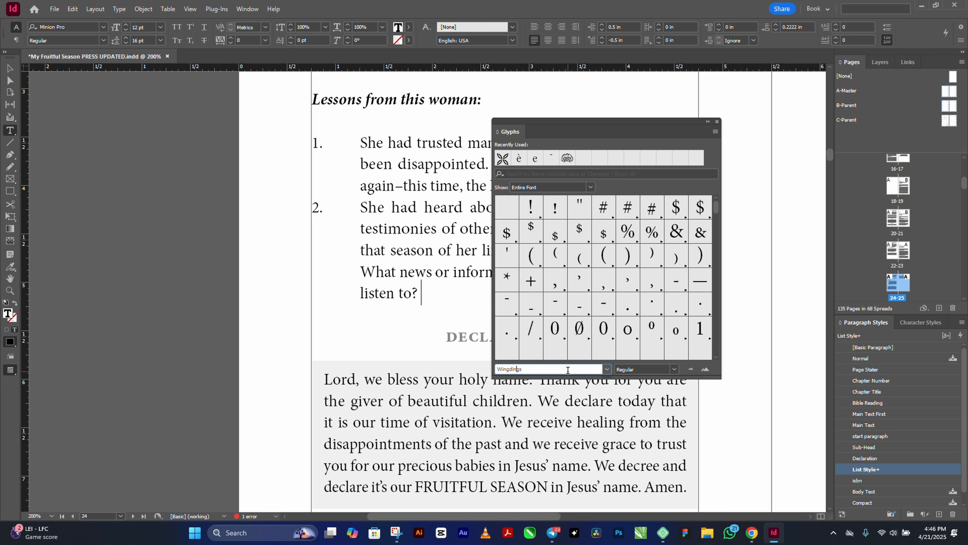
{"action": "type", "text": "ingdin"}
{"action": "key", "text": "Return"}
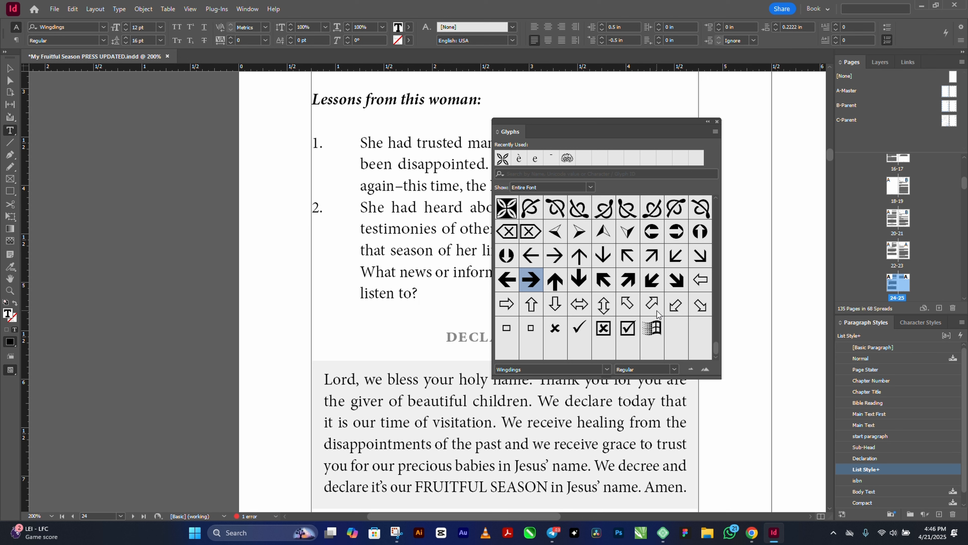
Step: Insert the hollow square glyph as a checkbox after "listen to?" in list item 2, and close the glyph list
{"action": "scroll", "coordinate": [657, 309], "scroll_direction": "up", "scroll_amount": 4}
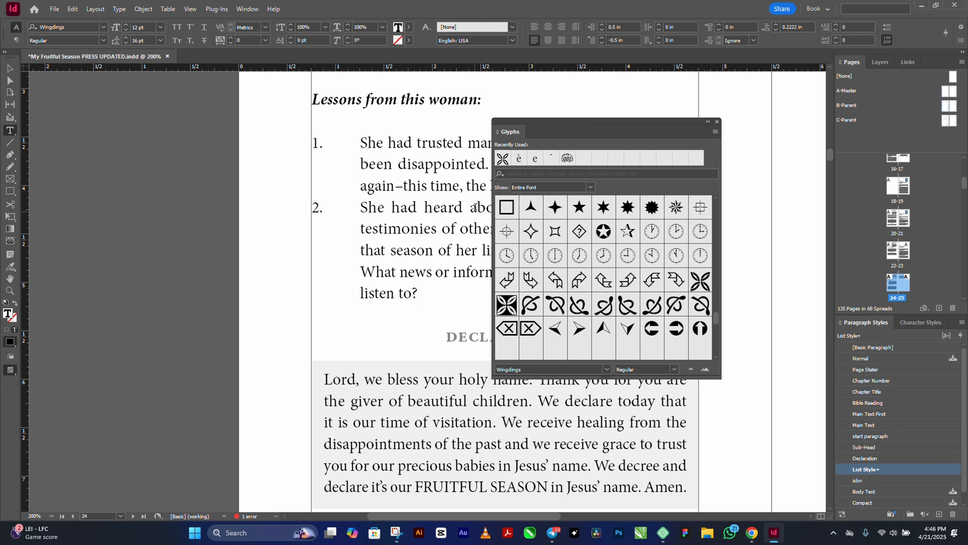
{"action": "double_click", "coordinate": [507, 210]}
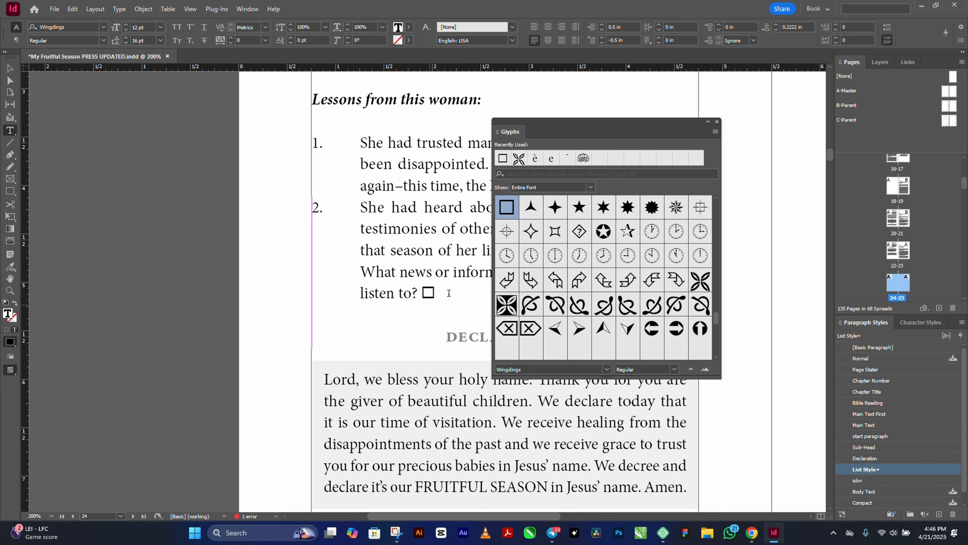
{"action": "left_click", "coordinate": [716, 121]}
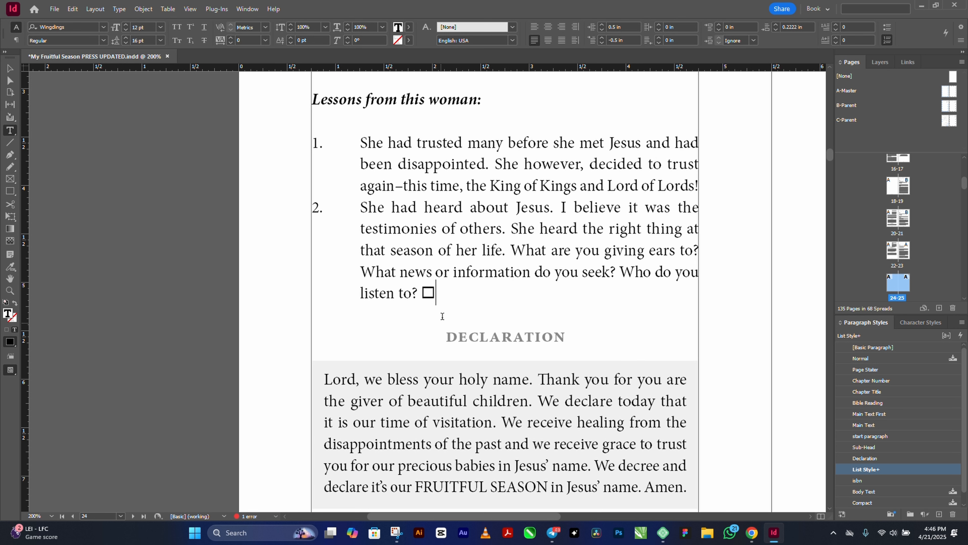
Step: Copy the checkbox glyph from list item 2 and paste it at the end of list item 1, after "Lord of Lords!"
{"action": "left_click_drag", "start_coordinate": [423, 289], "coordinate": [435, 289]}
{"action": "key", "text": "ctrl+c"}
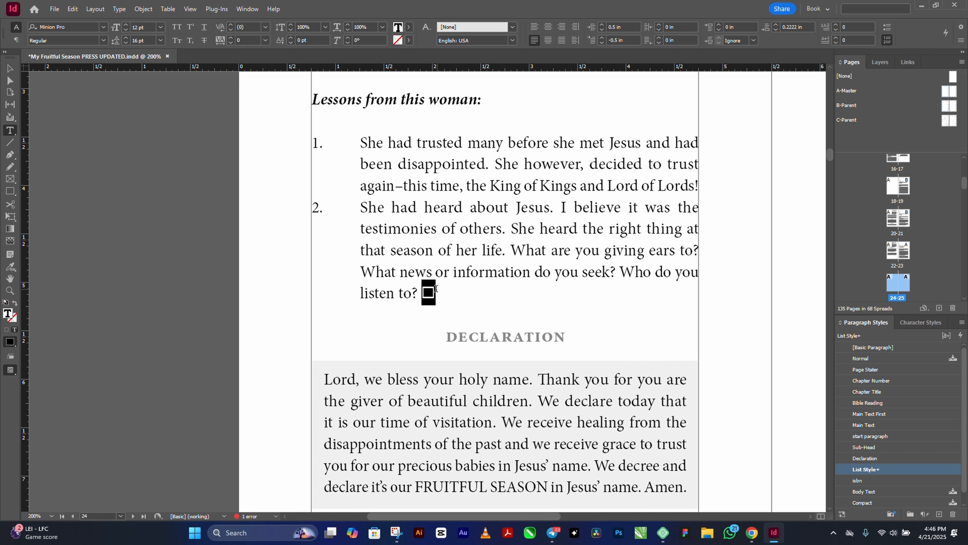
{"action": "left_click", "coordinate": [508, 259]}
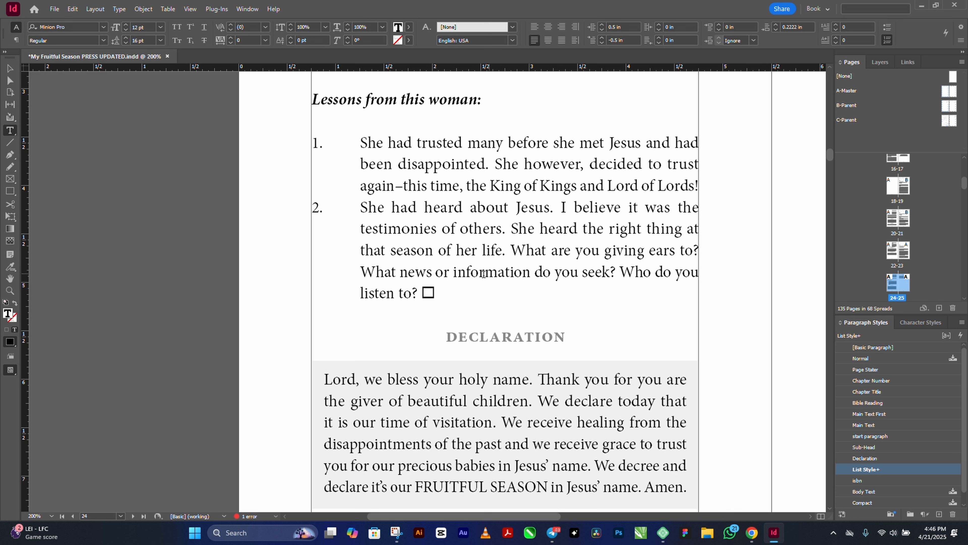
{"action": "left_click_drag", "start_coordinate": [438, 290], "coordinate": [421, 289]}
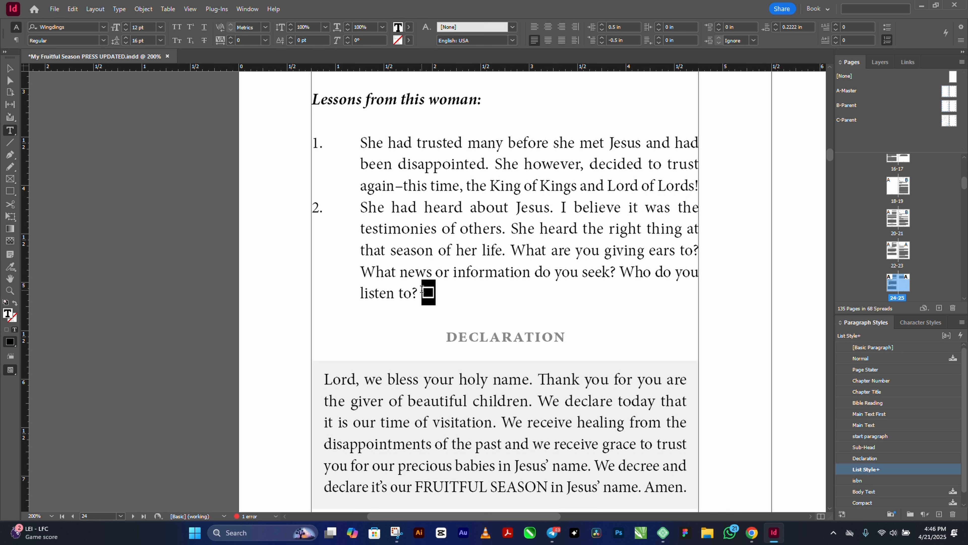
{"action": "left_click", "coordinate": [724, 192]}
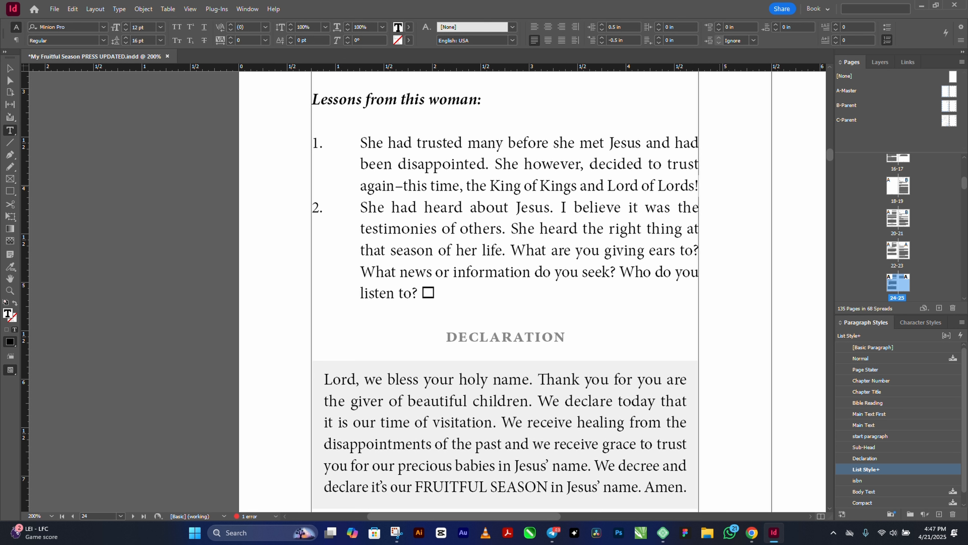
{"action": "key", "text": "ctrl+v"}
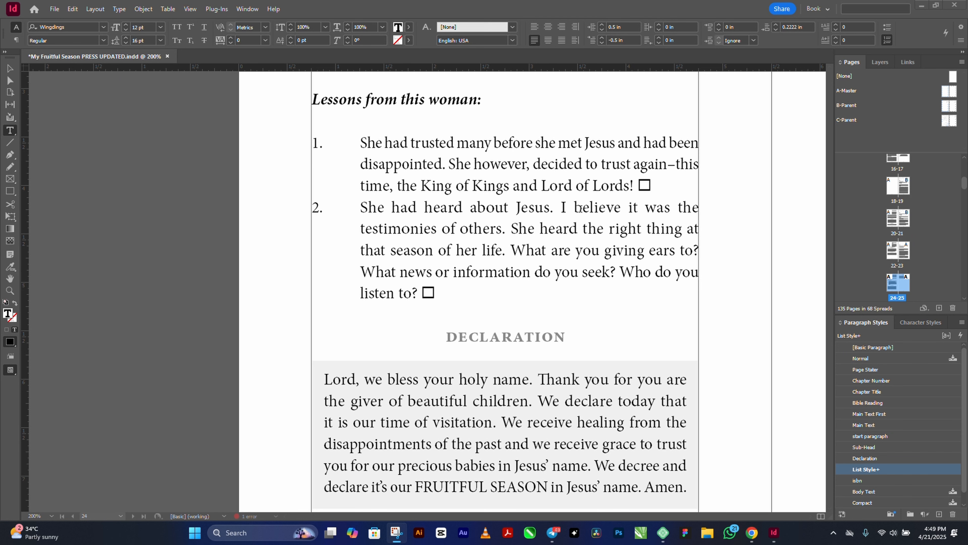
Step: Switch to TRS sample chapter.pdf in Chrome and examine its score checkboxes and the formatting of the Romans 5:1 quote on page 15
{"action": "left_click", "coordinate": [748, 525]}
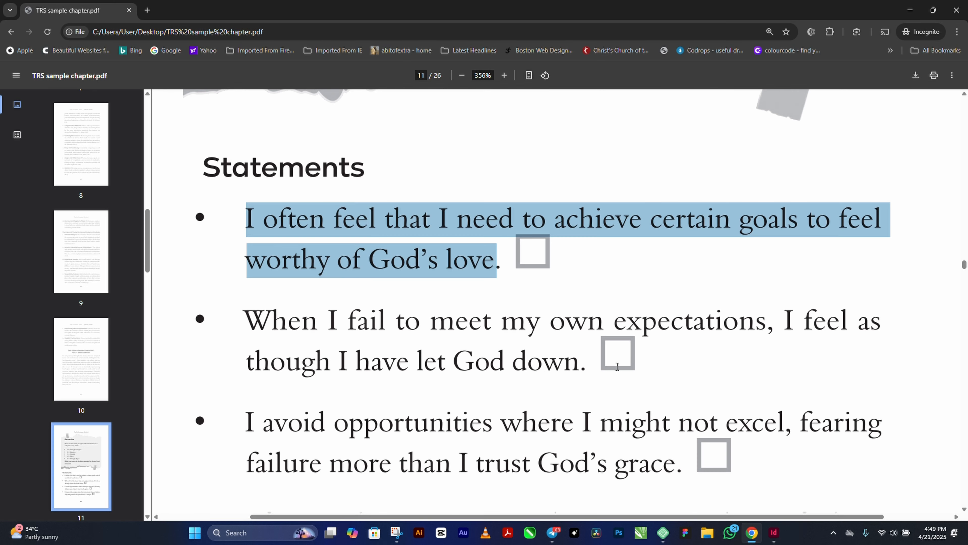
{"action": "scroll", "coordinate": [628, 319], "scroll_direction": "down", "scroll_amount": 5, "text": "ctrl"}
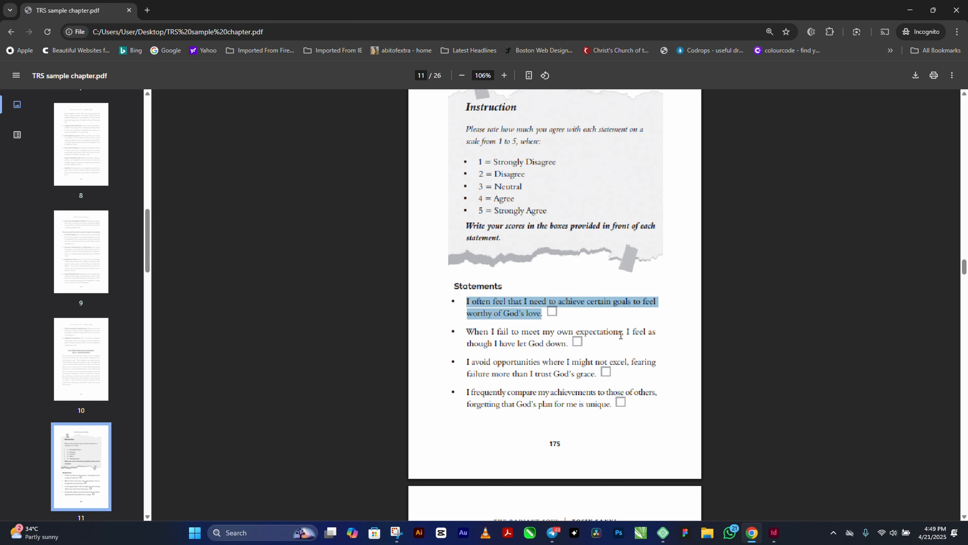
{"action": "scroll", "coordinate": [620, 335], "scroll_direction": "down", "scroll_amount": 10}
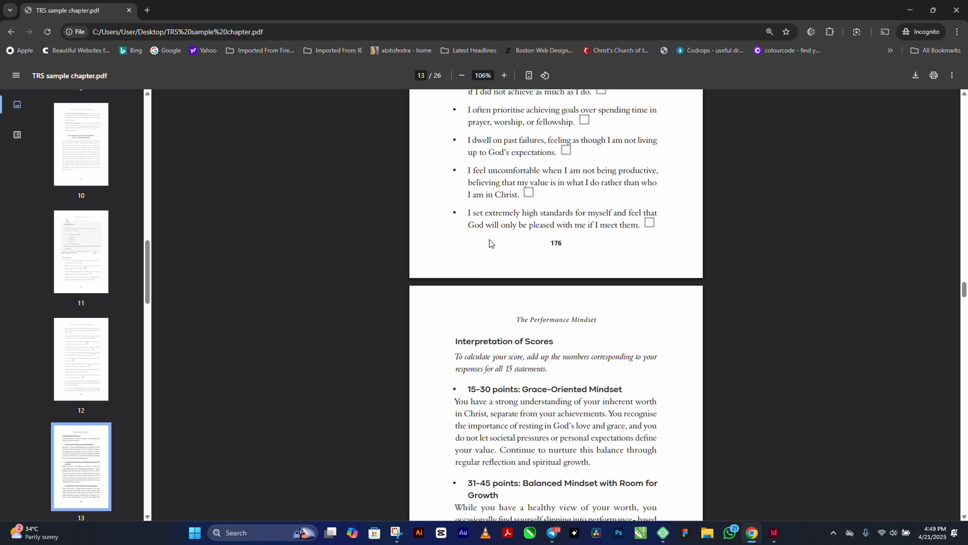
{"action": "scroll", "coordinate": [598, 339], "scroll_direction": "down", "scroll_amount": 10}
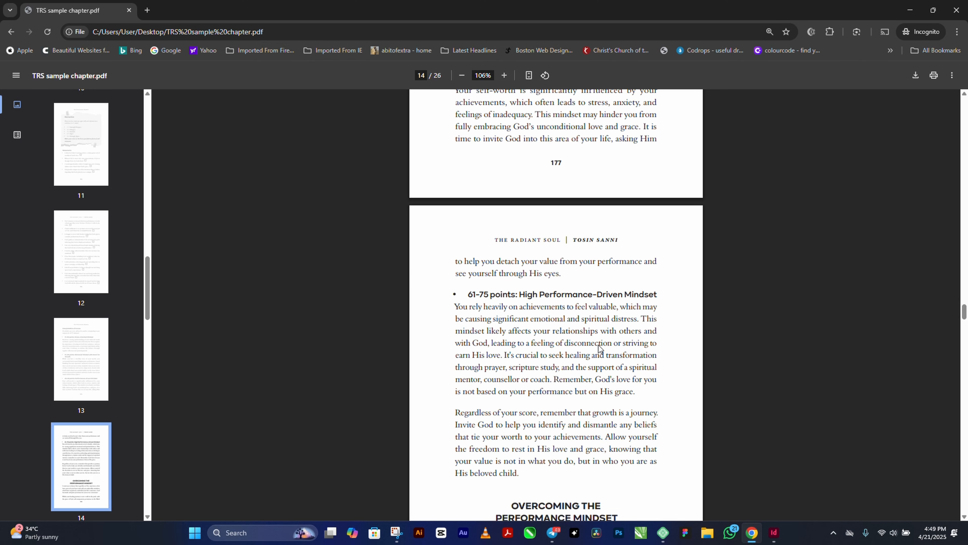
{"action": "scroll", "coordinate": [611, 360], "scroll_direction": "down", "scroll_amount": 10}
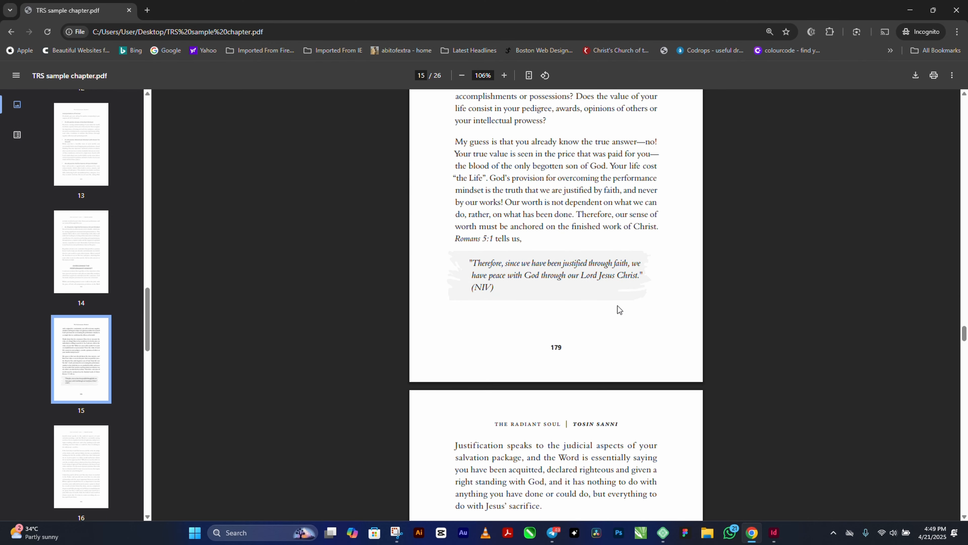
{"action": "scroll", "coordinate": [617, 307], "scroll_direction": "up", "scroll_amount": 5, "text": "ctrl"}
{"action": "scroll", "coordinate": [665, 287], "scroll_direction": "up", "scroll_amount": 2, "text": "ctrl"}
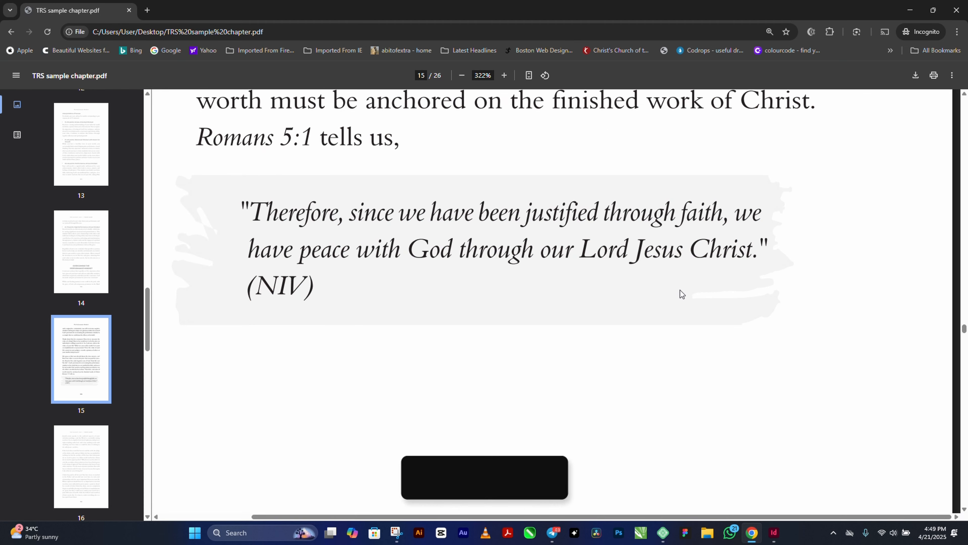
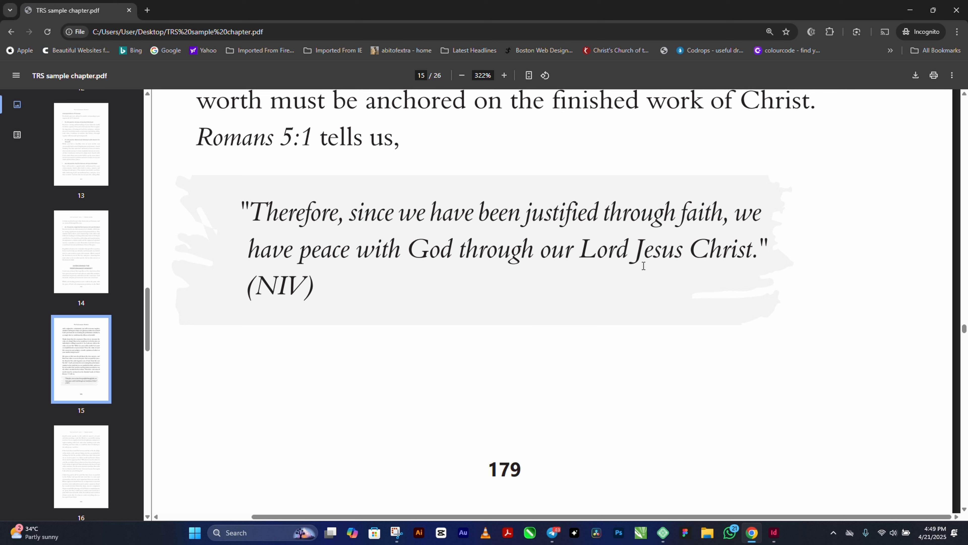
Step: Return to InDesign and move the "if only I may touch His clothes" quote on page 24 into its own paragraph
{"action": "left_click", "coordinate": [774, 533]}
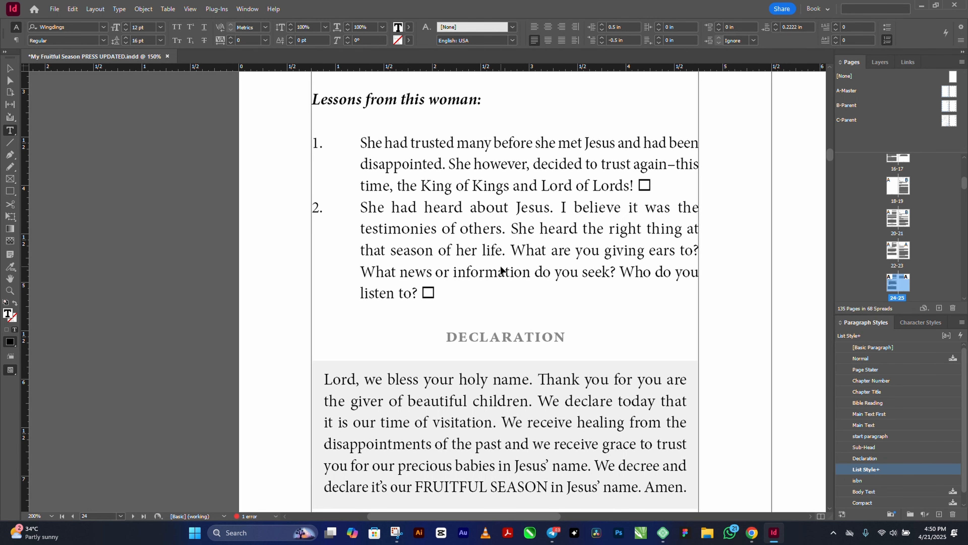
{"action": "key", "text": "ctrl+minus"}
{"action": "key", "text": "ctrl+minus"}
{"action": "key", "text": "ctrl+minus"}
{"action": "scroll", "coordinate": [500, 265], "scroll_direction": "down", "scroll_amount": 8}
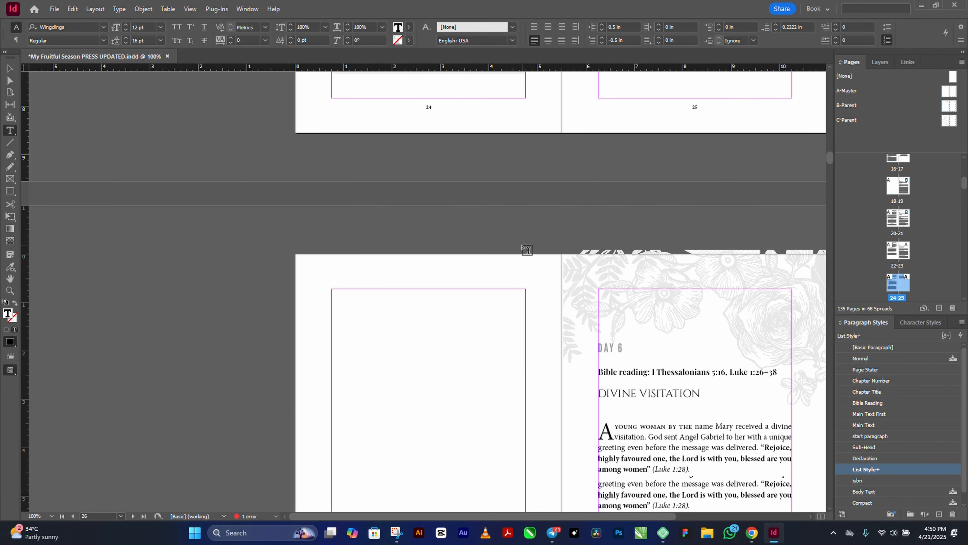
{"action": "scroll", "coordinate": [496, 247], "scroll_direction": "up", "scroll_amount": 11}
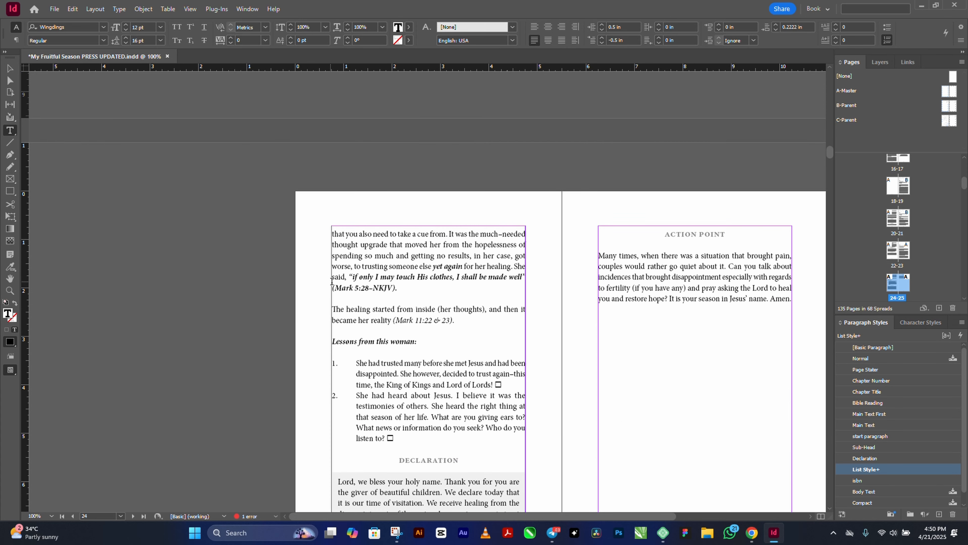
{"action": "left_click", "coordinate": [349, 275]}
{"action": "key", "text": "Return"}
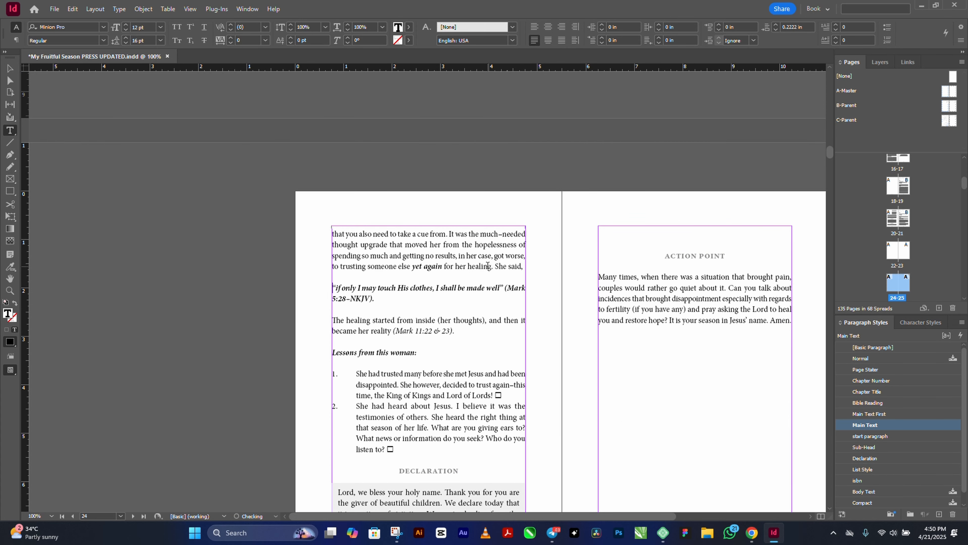
Step: Set both the left and right indents of the Mark 5:28 quote paragraph to 0.5 in
{"action": "left_click", "coordinate": [10, 68]}
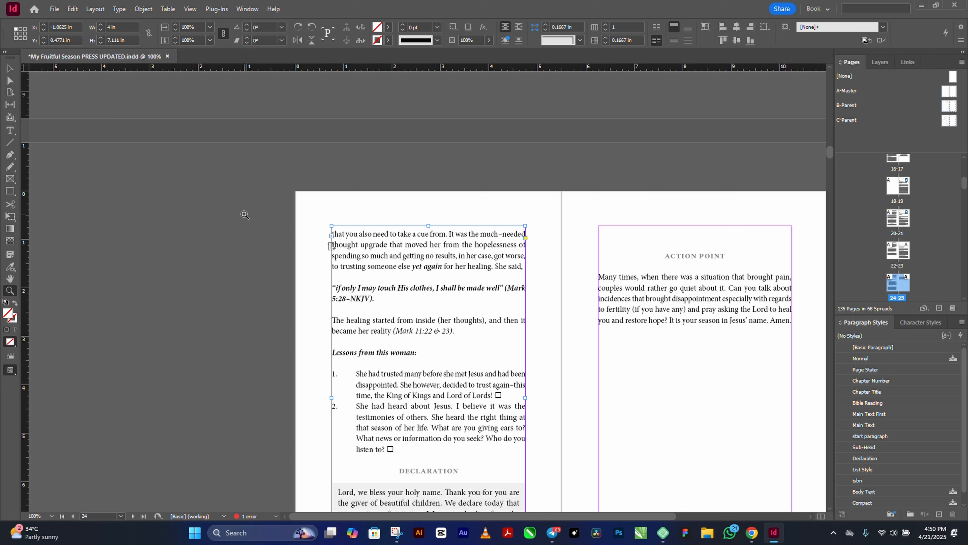
{"action": "left_click_drag", "start_coordinate": [244, 214], "coordinate": [638, 361]}
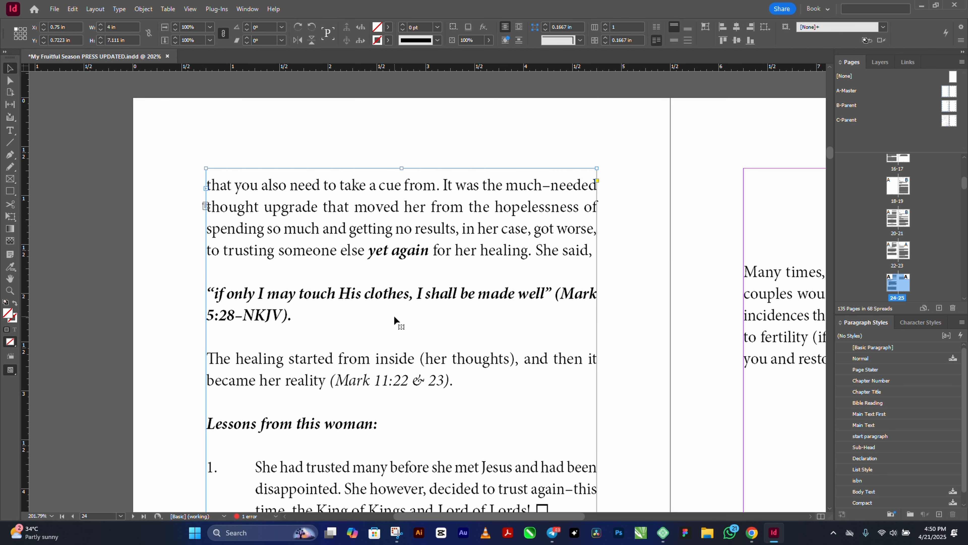
{"action": "double_click", "coordinate": [411, 294]}
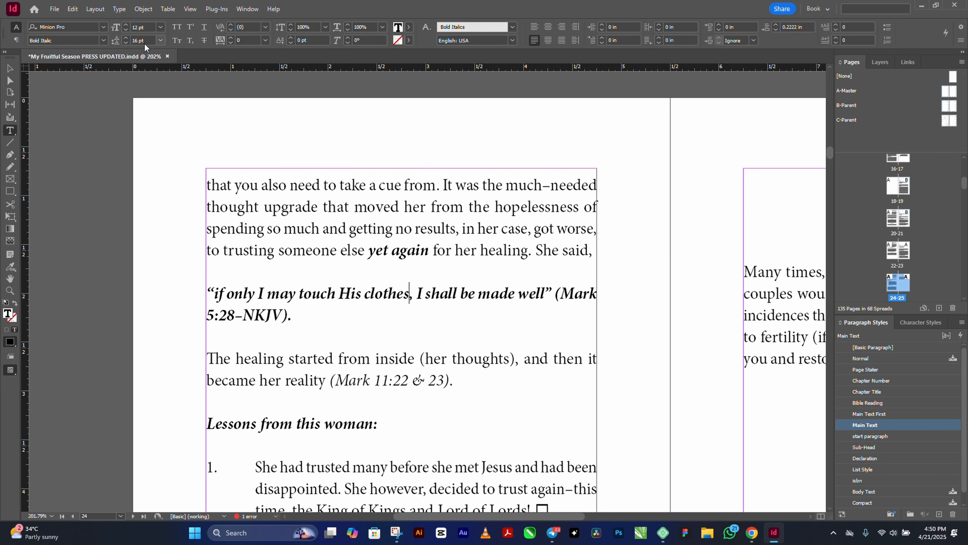
{"action": "left_click", "coordinate": [16, 40]}
{"action": "double_click", "coordinate": [119, 26]}
{"action": "type", "text": "0"}
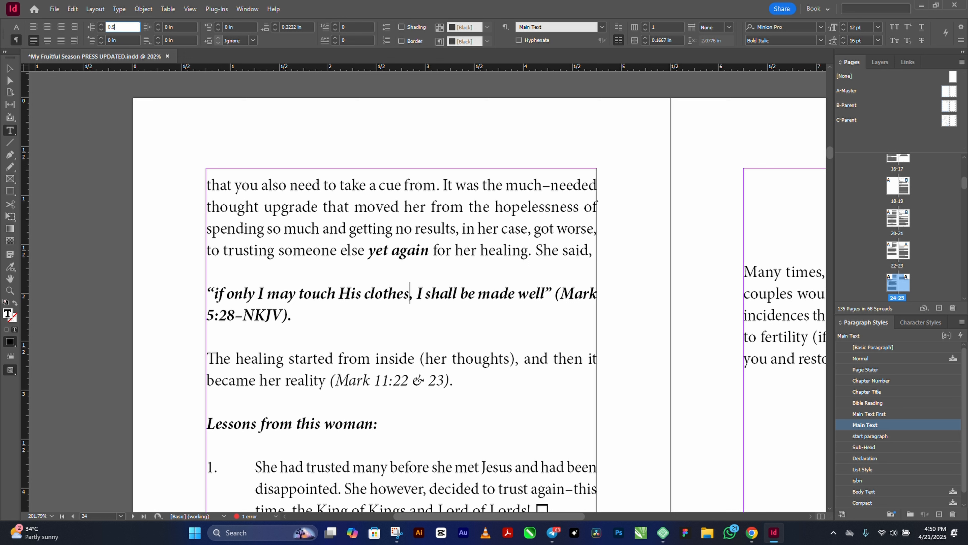
{"action": "type", "text": ".5"}
{"action": "key", "text": "Tab"}
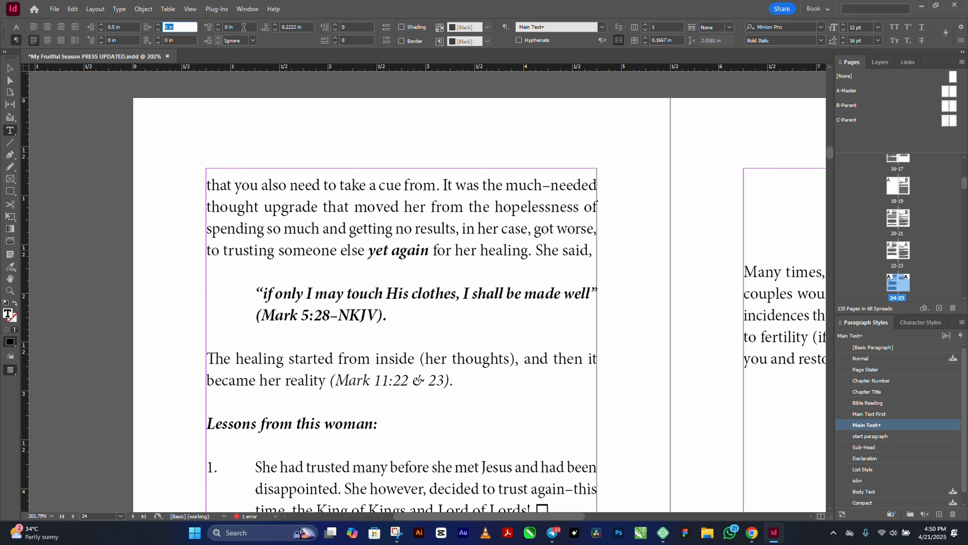
{"action": "type", "text": "0.5"}
{"action": "key", "text": "Return"}
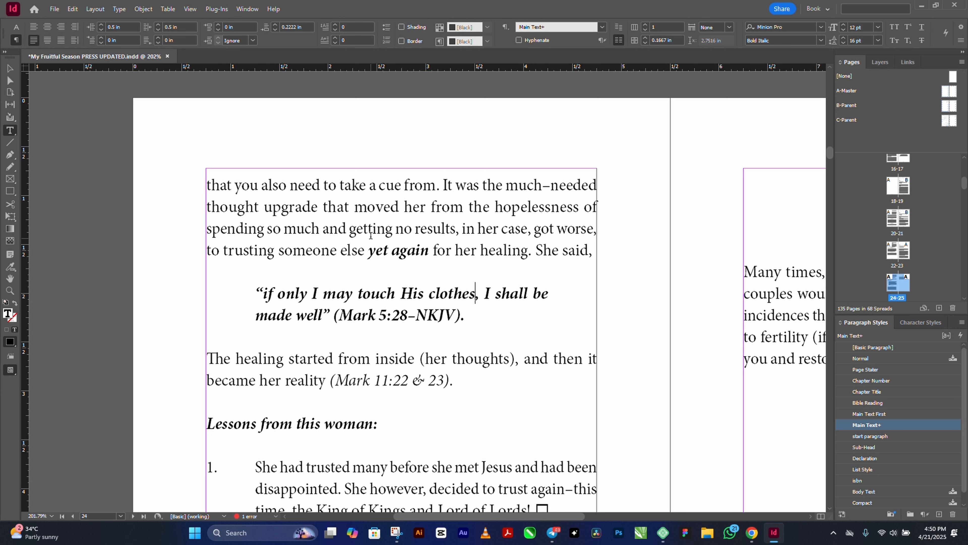
{"action": "left_click_drag", "start_coordinate": [255, 286], "coordinate": [522, 321]}
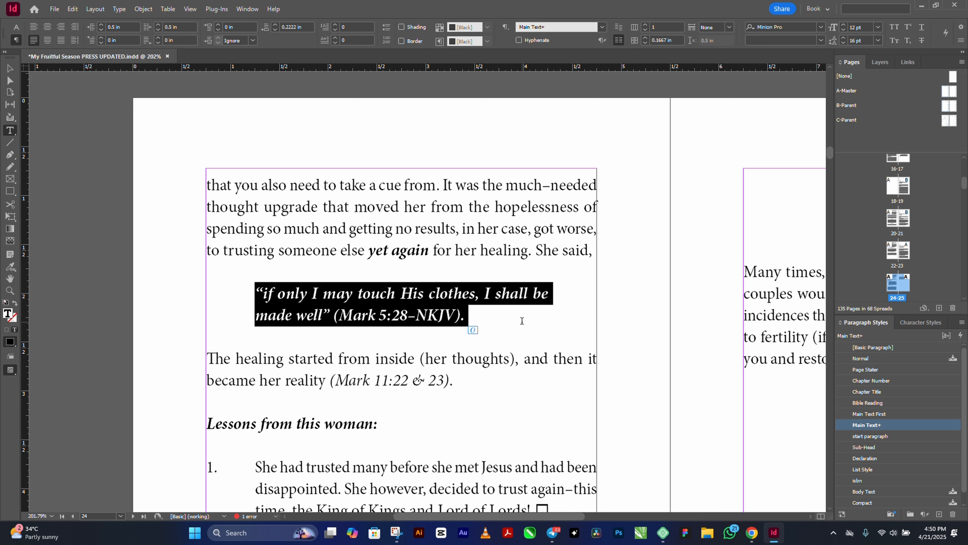
{"action": "key", "text": "Escape"}
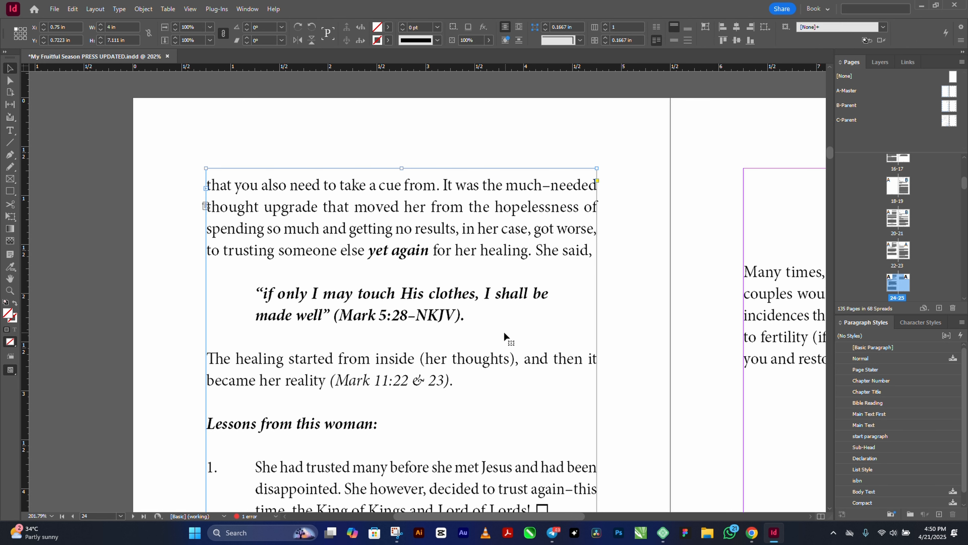
Step: Place the canvasNpixels_02 brush-stroke graphic from the Desktop onto page 24
{"action": "key", "text": "ctrl+d"}
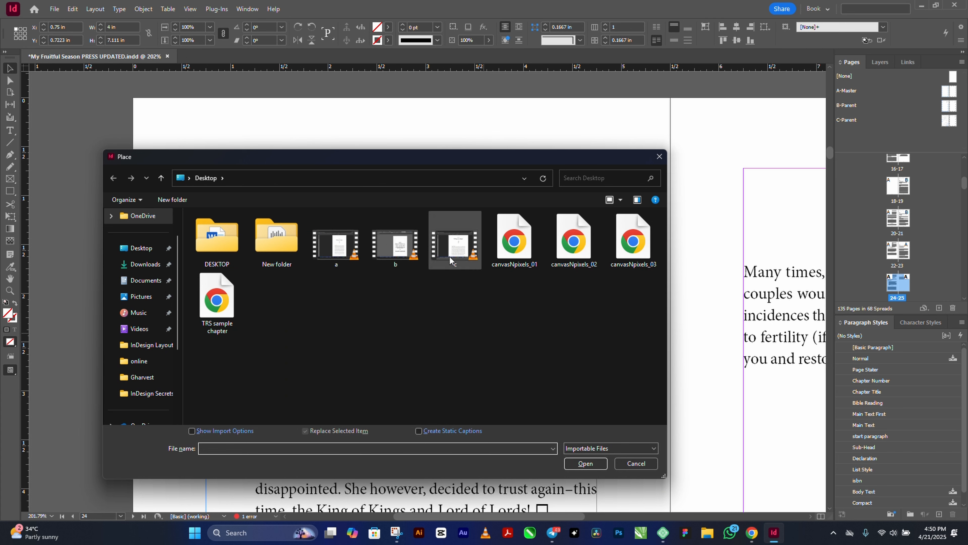
{"action": "left_click", "coordinate": [589, 270]}
{"action": "double_click", "coordinate": [577, 248]}
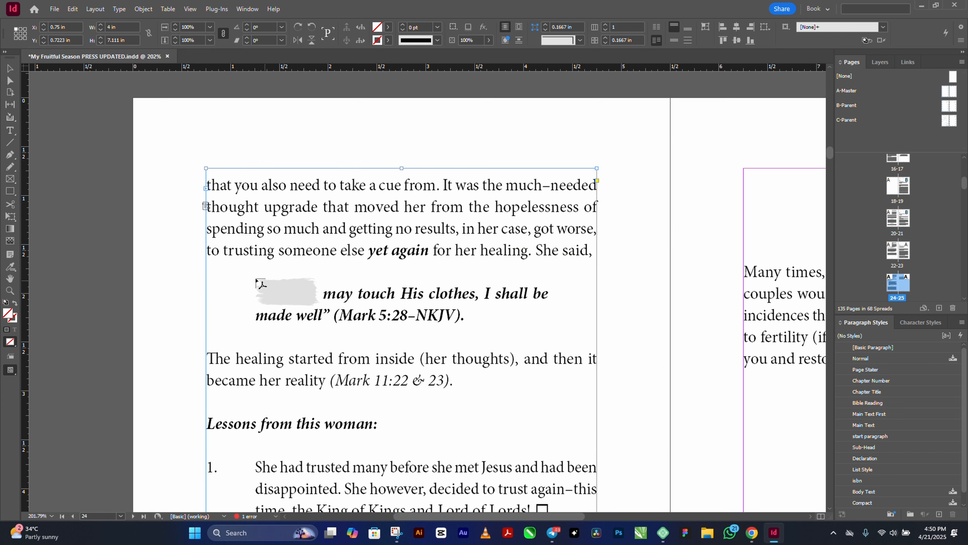
{"action": "left_click", "coordinate": [192, 265]}
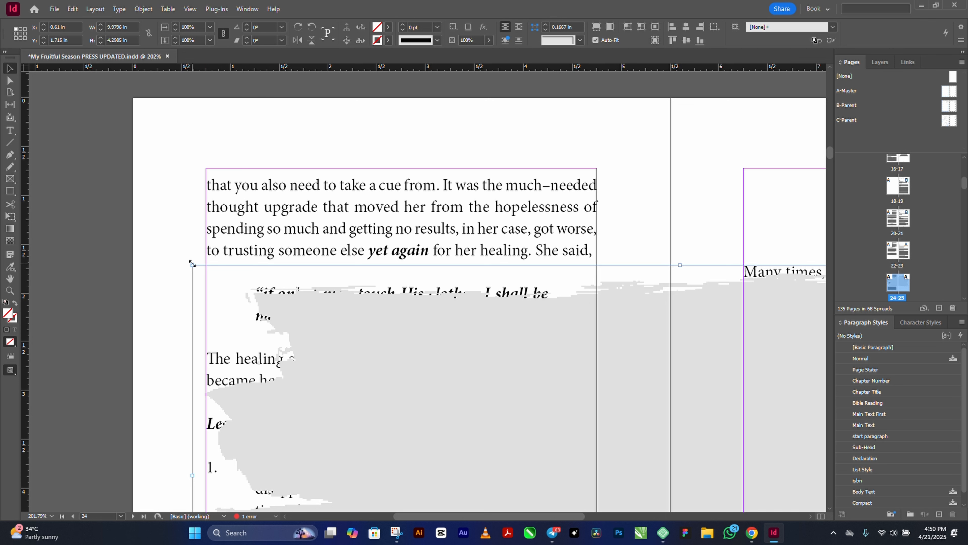
Step: Reduce the brush-stroke frame to about 3.76 × 0.64 in and position it over the Mark 5:28 quote
{"action": "left_click_drag", "start_coordinate": [192, 265], "coordinate": [433, 400]}
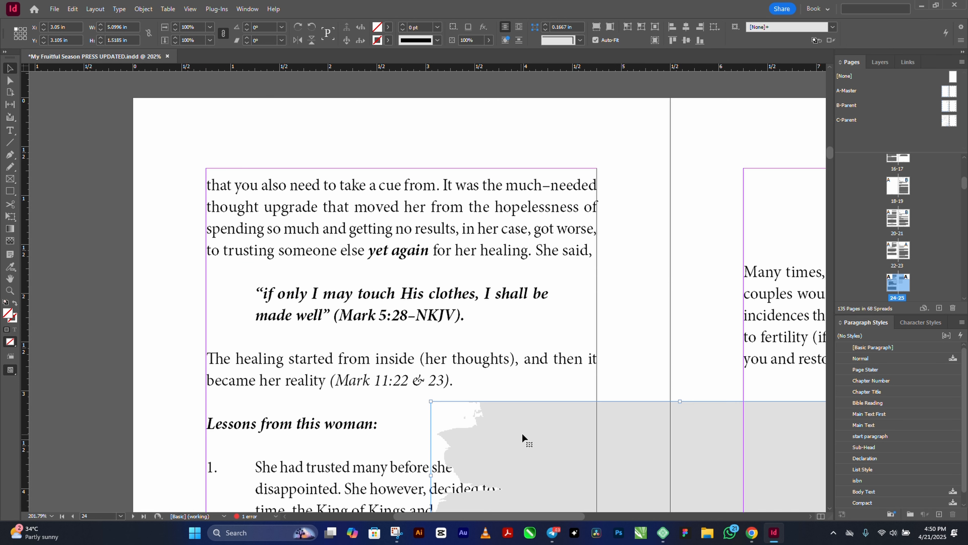
{"action": "left_click_drag", "start_coordinate": [523, 439], "coordinate": [254, 236]}
{"action": "left_click_drag", "start_coordinate": [168, 202], "coordinate": [233, 245]}
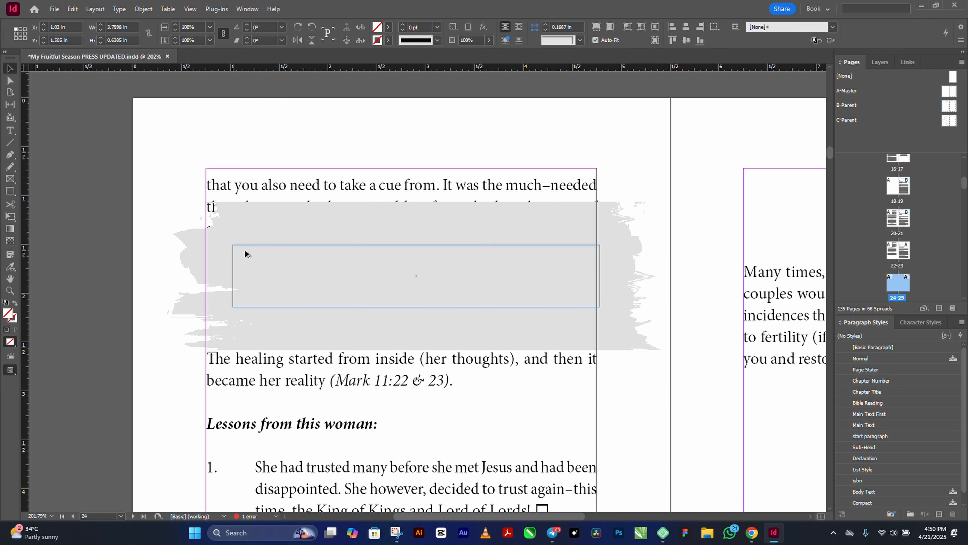
{"action": "left_click_drag", "start_coordinate": [383, 290], "coordinate": [359, 319]}
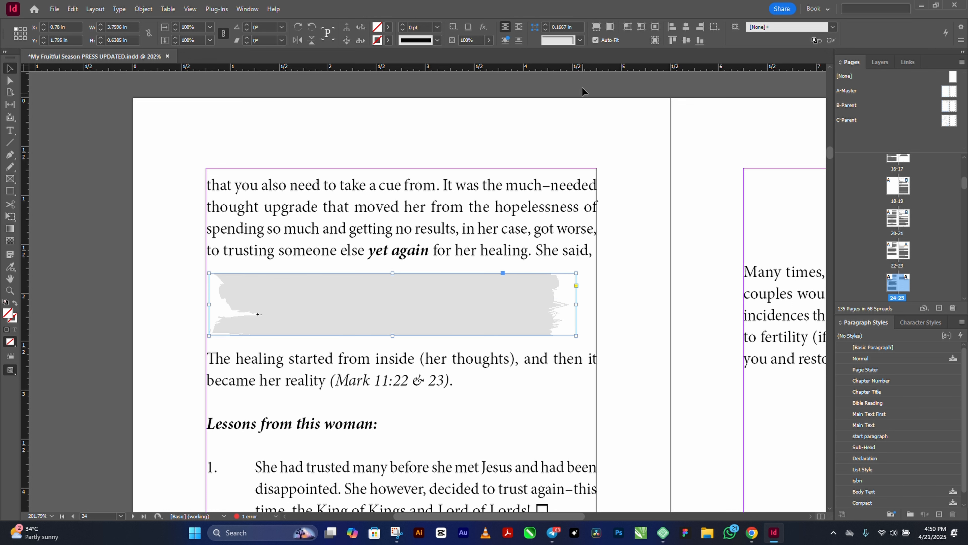
Step: Fill the frame proportionally with the brush stroke and send it backward behind the Mark 5:28 quote, adjusting its position around the text
{"action": "left_click", "coordinate": [611, 28]}
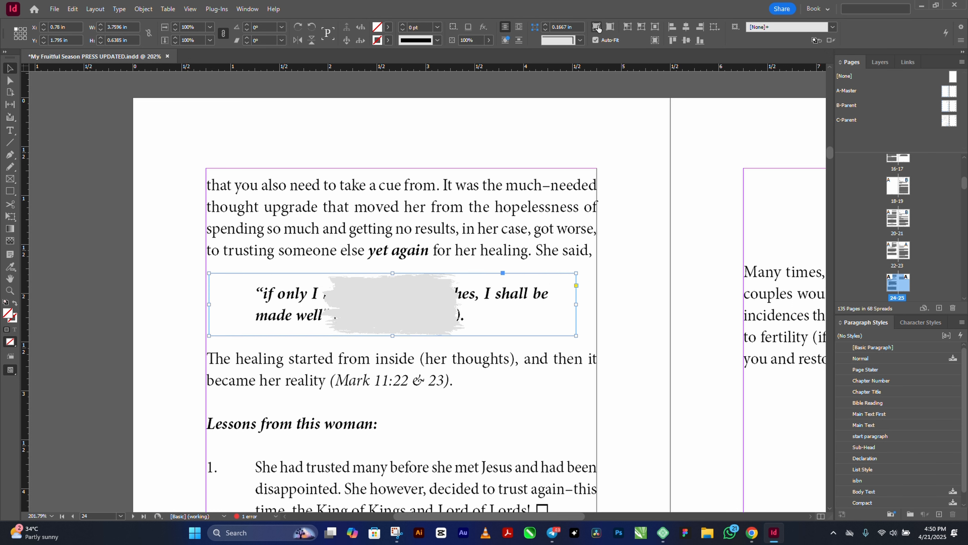
{"action": "left_click", "coordinate": [597, 27]}
{"action": "left_click_drag", "start_coordinate": [464, 299], "coordinate": [484, 299]}
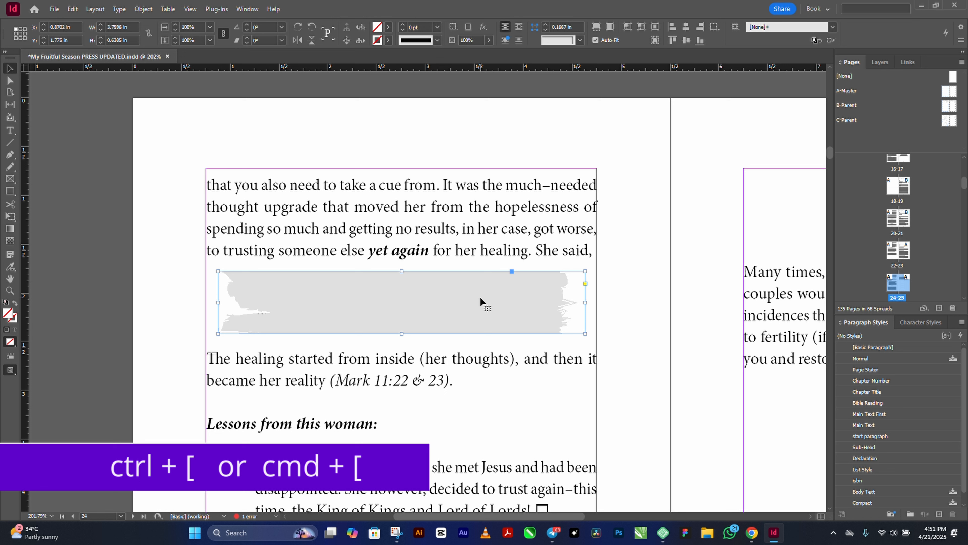
{"action": "key", "text": "ctrl+bracketleft"}
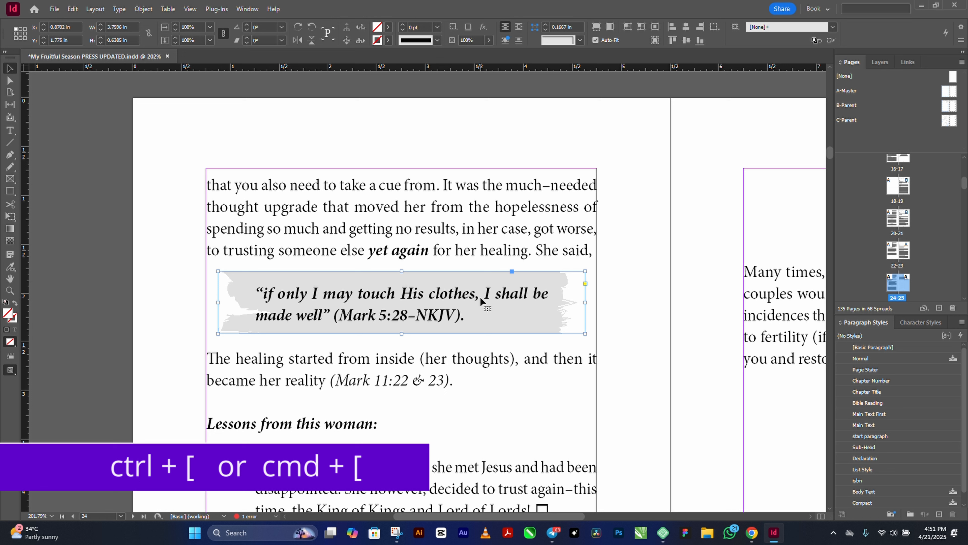
{"action": "key", "text": "Down"}
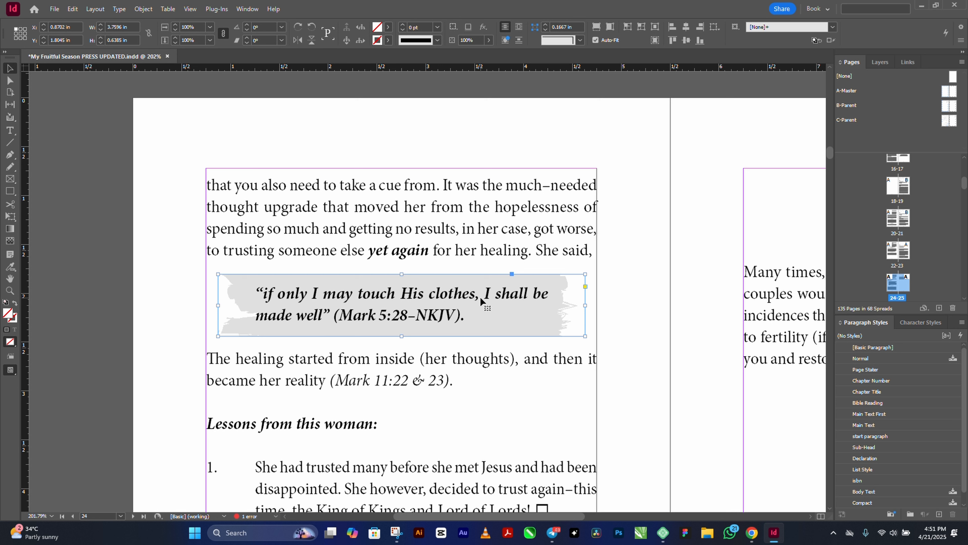
Step: Move the brush stroke into the page's top margin and cut the Mark 5:28 quote from the body text
{"action": "mouse_move", "coordinate": [478, 296]}
{"action": "left_mouse_down"}
{"action": "mouse_move", "coordinate": [454, 164]}
{"action": "mouse_move", "coordinate": [465, 140]}
{"action": "mouse_move", "coordinate": [460, 149]}
{"action": "left_mouse_up"}
{"action": "left_click", "coordinate": [470, 318]}
{"action": "double_click", "coordinate": [470, 319]}
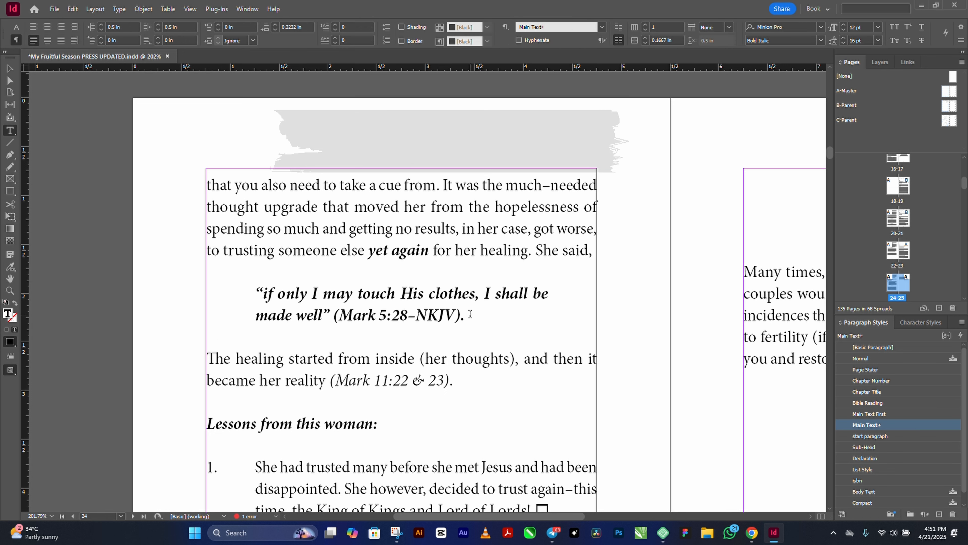
{"action": "left_click_drag", "start_coordinate": [466, 319], "coordinate": [253, 291]}
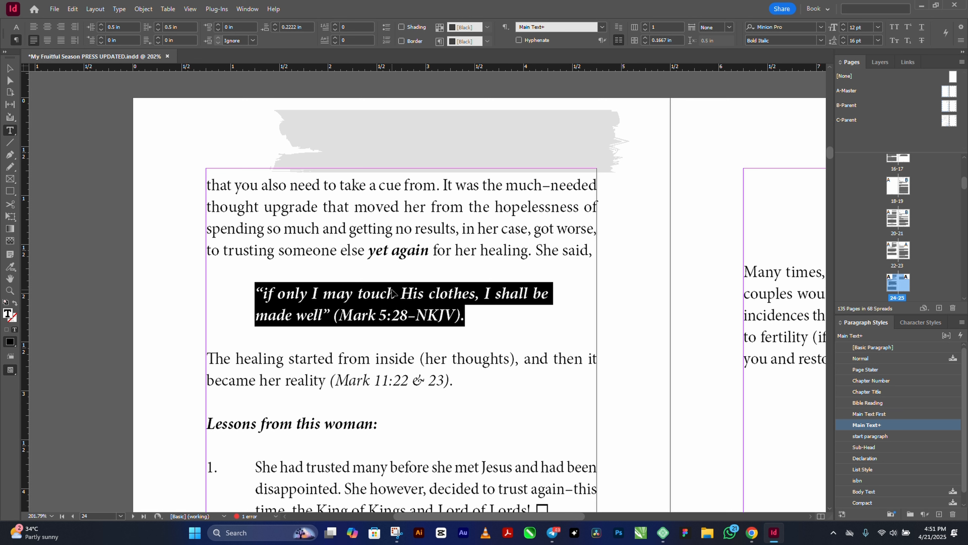
{"action": "key", "text": "BackSpace"}
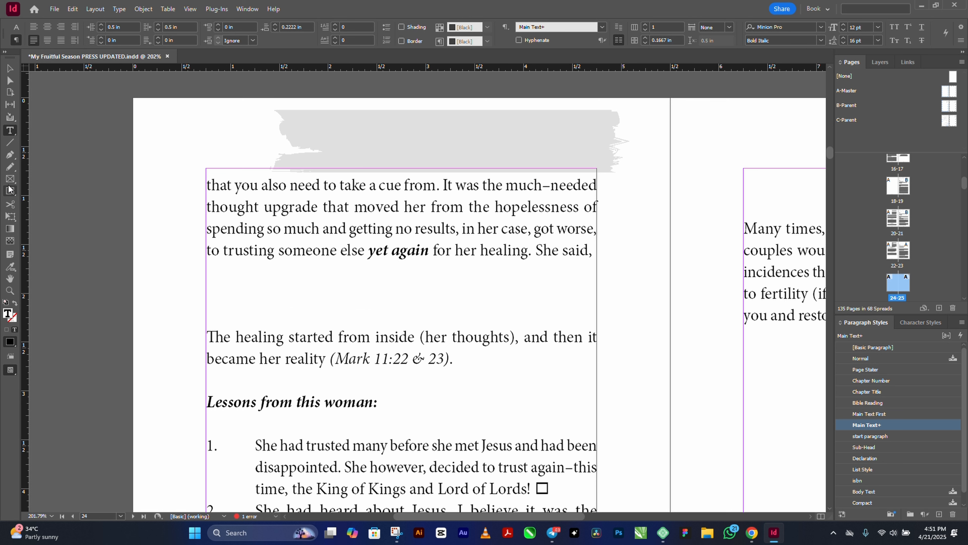
Step: Draw a frame about 2.7 × 0.41 in over the brush stroke and paste the Mark 5:28 quote into it
{"action": "left_click", "coordinate": [10, 178]}
{"action": "mouse_move", "coordinate": [322, 125]}
{"action": "left_mouse_down"}
{"action": "mouse_move", "coordinate": [573, 168]}
{"action": "mouse_move", "coordinate": [584, 162]}
{"action": "left_mouse_up"}
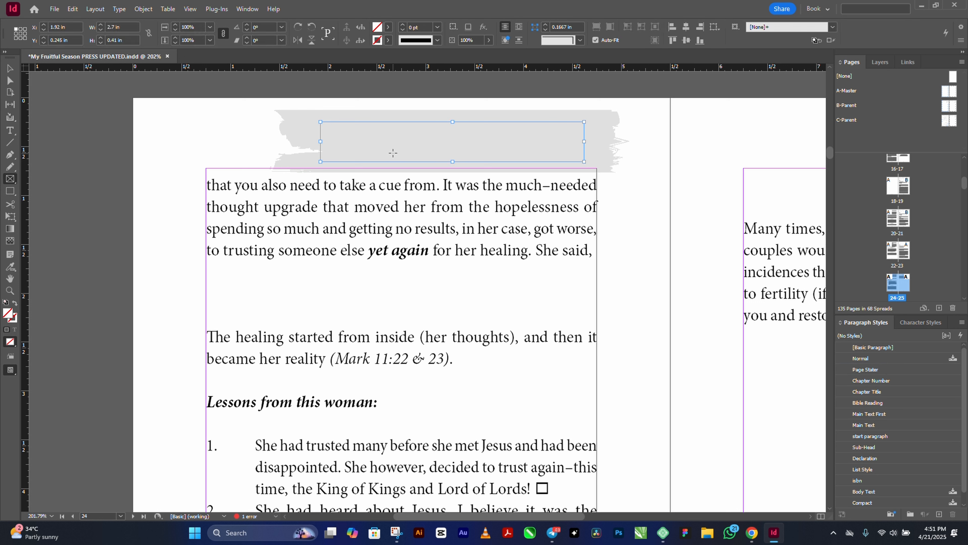
{"action": "key", "text": "t"}
{"action": "left_click", "coordinate": [335, 134]}
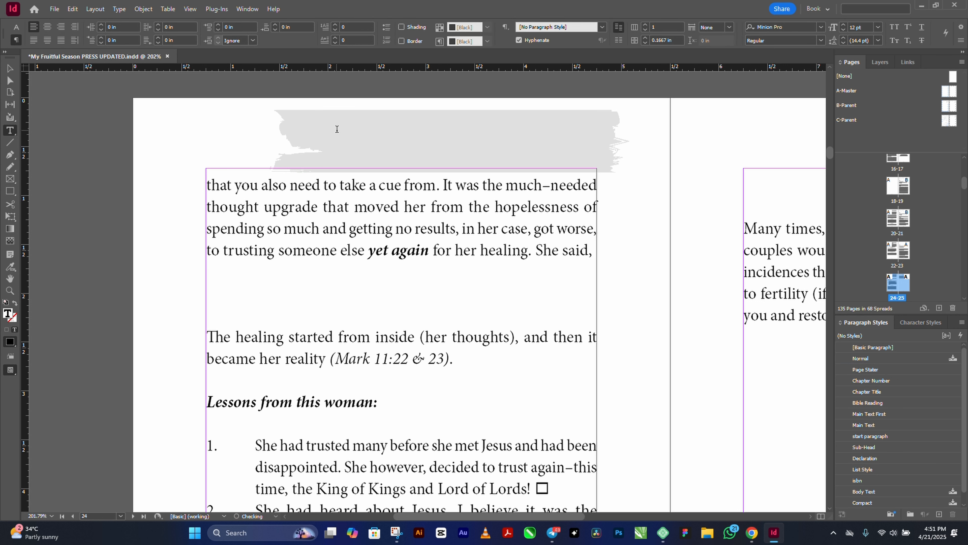
{"action": "key", "text": "ctrl+v"}
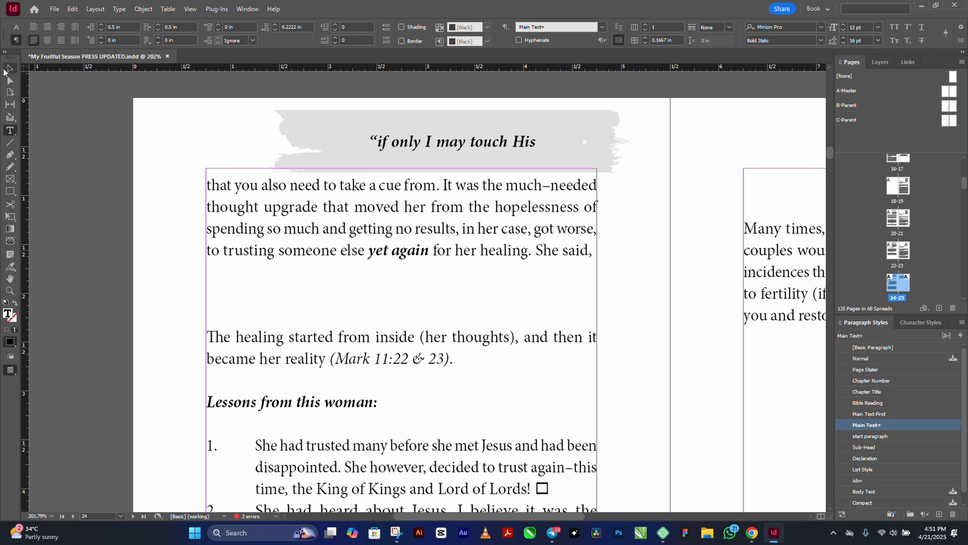
Step: Enlarge the quote's text frame to about 3.2 × 0.56 in
{"action": "left_click", "coordinate": [10, 68]}
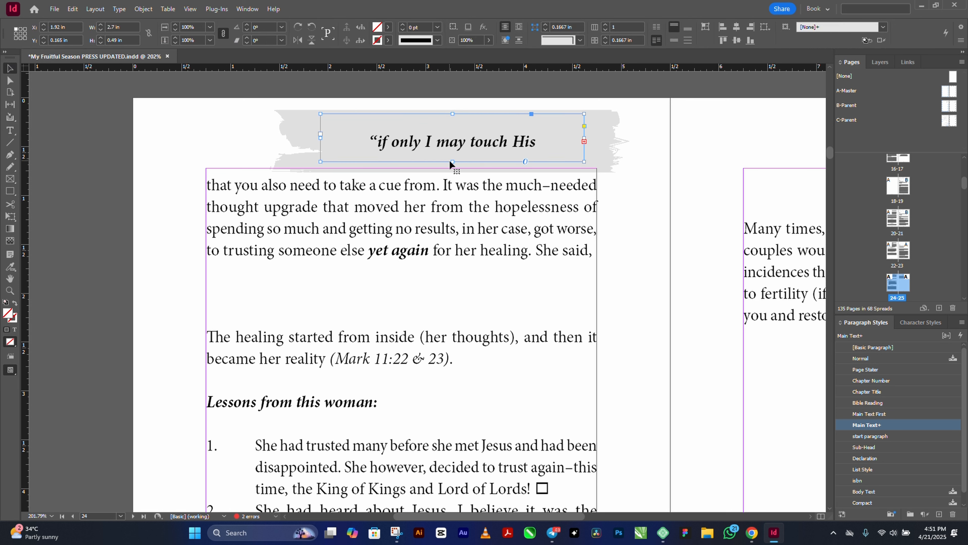
{"action": "left_click_drag", "start_coordinate": [452, 162], "coordinate": [452, 170]}
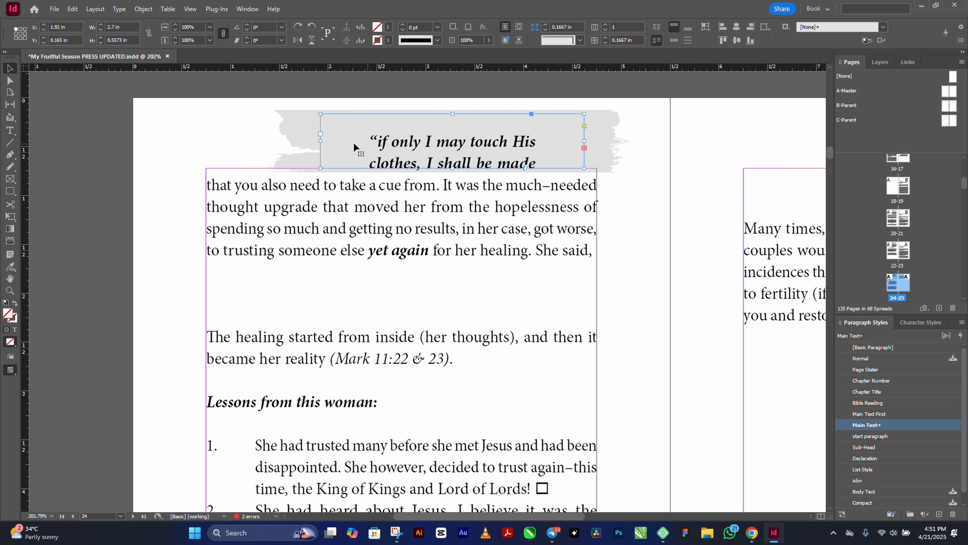
{"action": "left_click_drag", "start_coordinate": [320, 142], "coordinate": [284, 145]}
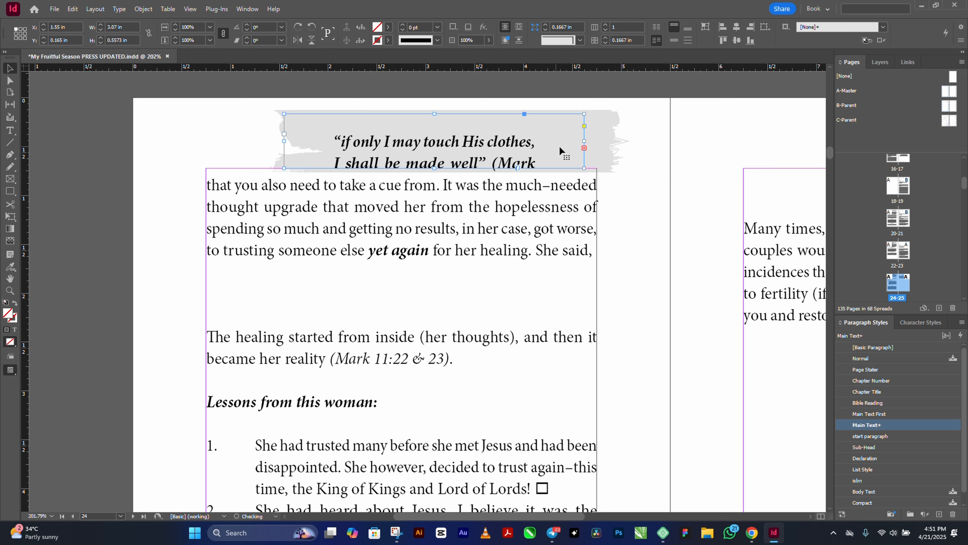
{"action": "left_click_drag", "start_coordinate": [585, 142], "coordinate": [597, 141]}
Step: Set both the left and right indents of the pasted quote to 0 in
{"action": "key", "text": "t"}
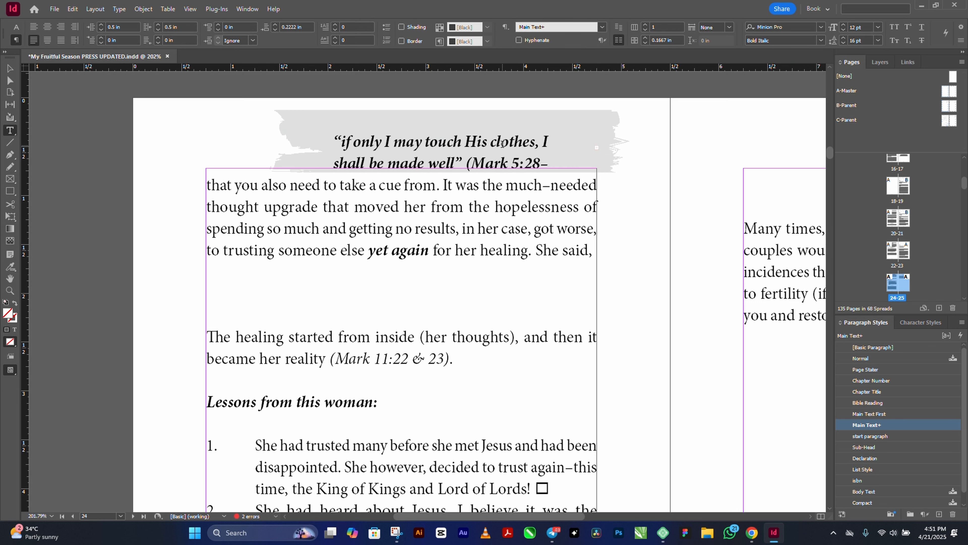
{"action": "triple_click", "coordinate": [121, 24]}
{"action": "type", "text": "0"}
{"action": "key", "text": "Tab"}
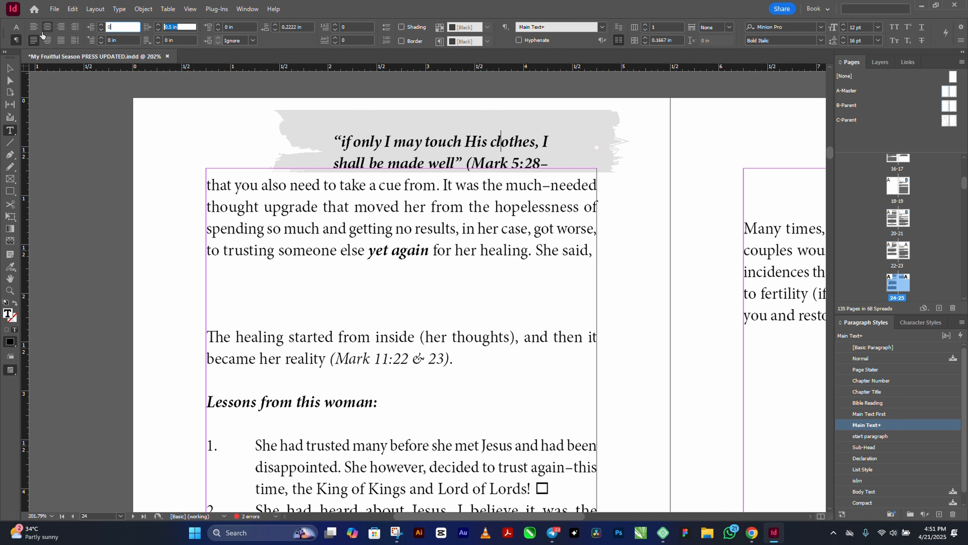
{"action": "type", "text": "0"}
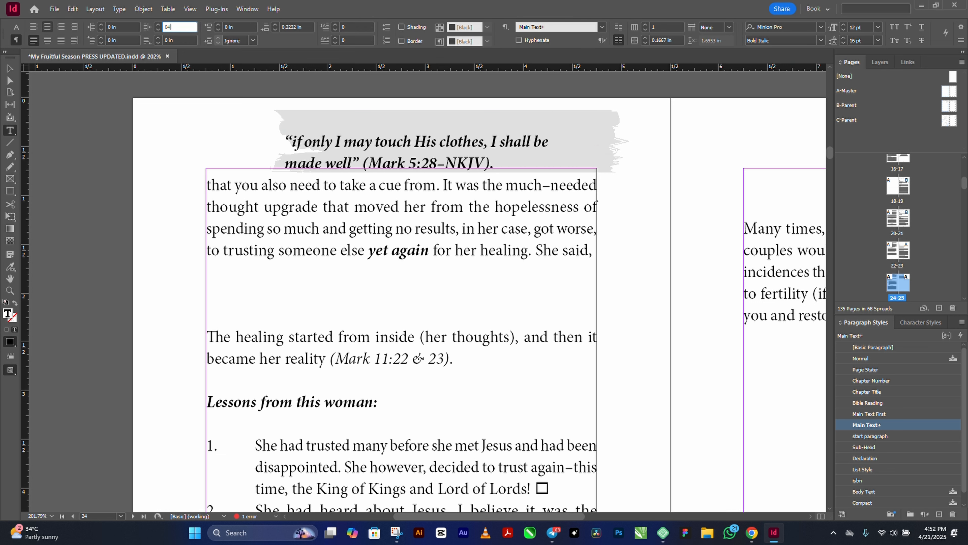
{"action": "key", "text": "Return"}
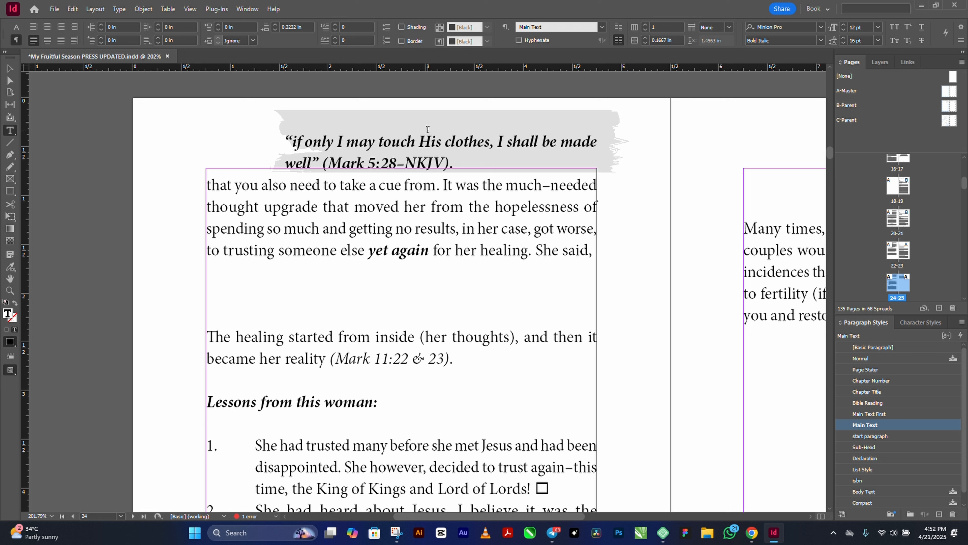
Step: Center-align the Mark 5:28 quote within its text frame
{"action": "triple_click", "coordinate": [428, 142]}
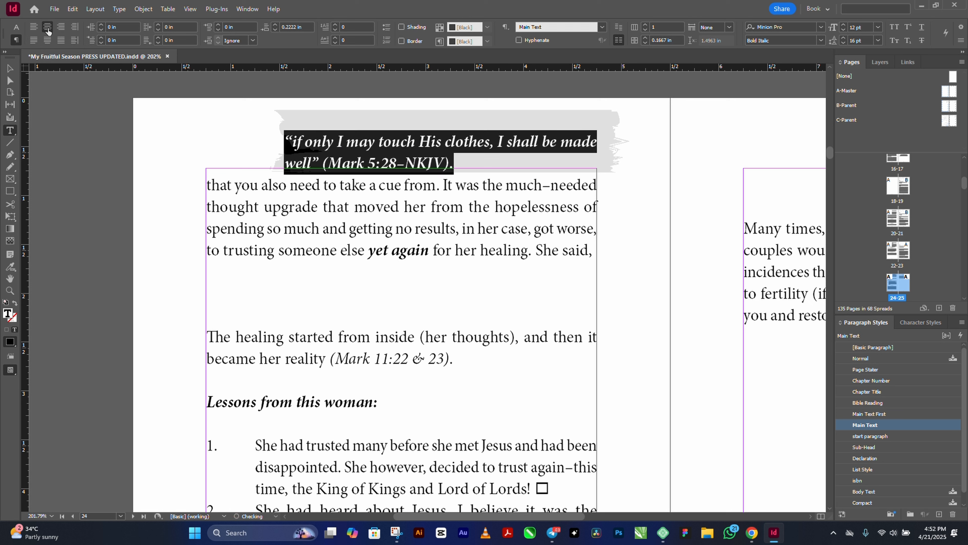
{"action": "left_click", "coordinate": [47, 26]}
{"action": "left_click", "coordinate": [8, 69]}
{"action": "left_click", "coordinate": [443, 145]}
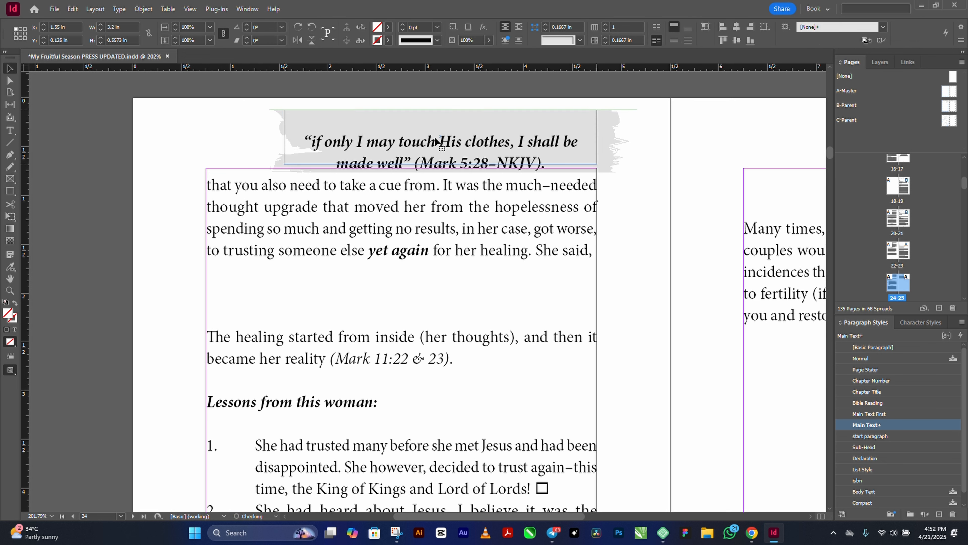
{"action": "key", "text": "ctrl+alt+c"}
Step: Turn off baseline grid alignment for the quote and shorten its text frame to about 0.42 in high
{"action": "double_click", "coordinate": [465, 144]}
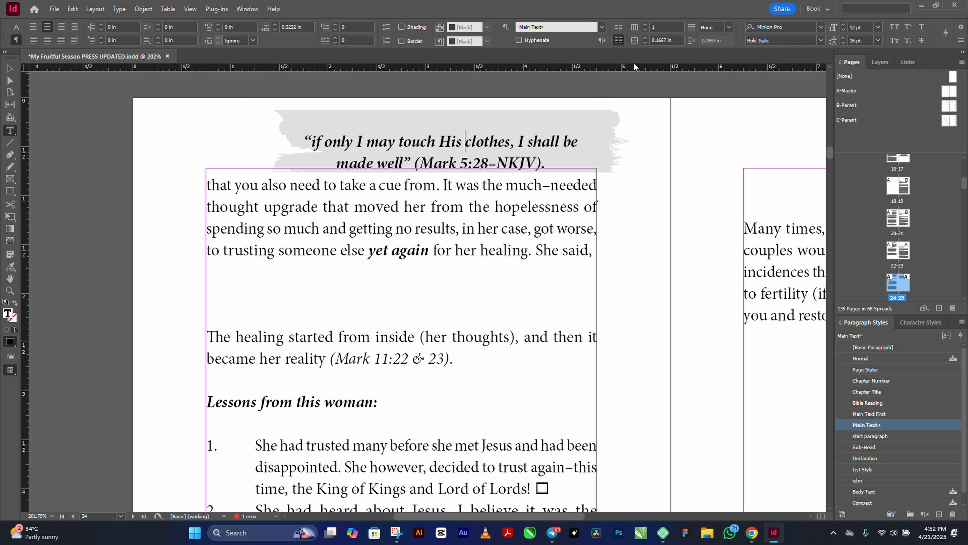
{"action": "left_click", "coordinate": [619, 27]}
{"action": "left_click", "coordinate": [10, 69]}
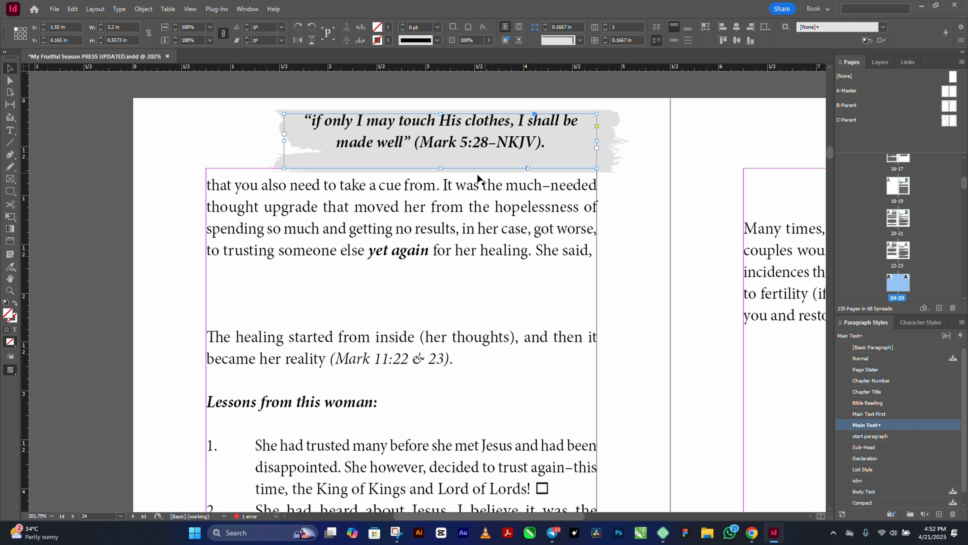
{"action": "left_click_drag", "start_coordinate": [441, 168], "coordinate": [441, 155]}
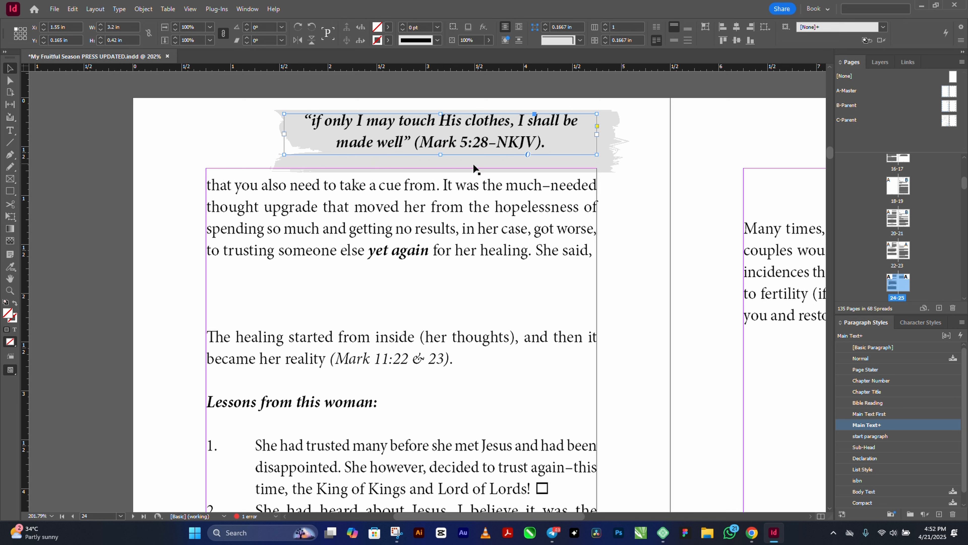
Step: Align the quote's text frame and the brush stroke on their horizontal and vertical centers
{"action": "mouse_move", "coordinate": [653, 108]}
{"action": "left_mouse_down"}
{"action": "mouse_move", "coordinate": [615, 126]}
{"action": "mouse_move", "coordinate": [249, 156]}
{"action": "mouse_move", "coordinate": [255, 165]}
{"action": "left_mouse_up"}
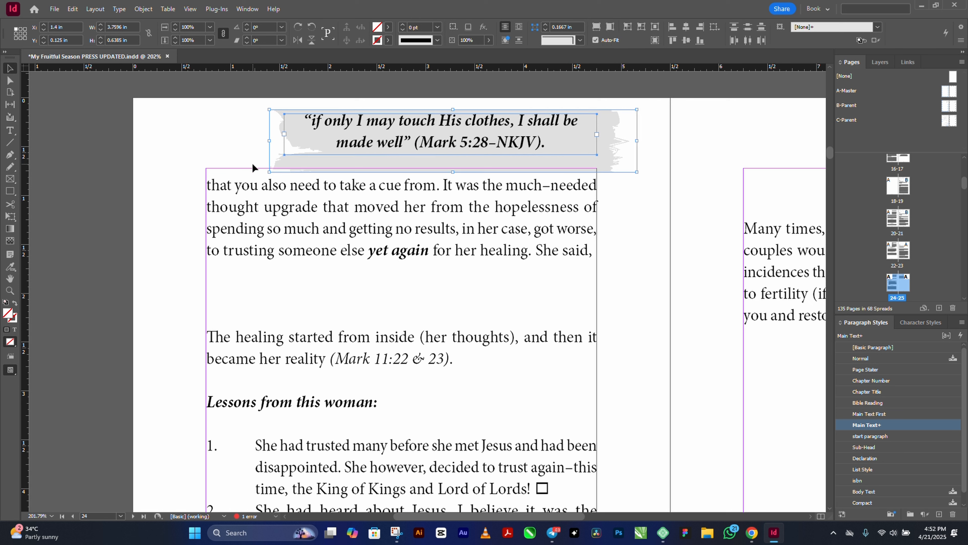
{"action": "left_click", "coordinate": [260, 138]}
{"action": "left_click", "coordinate": [364, 139]}
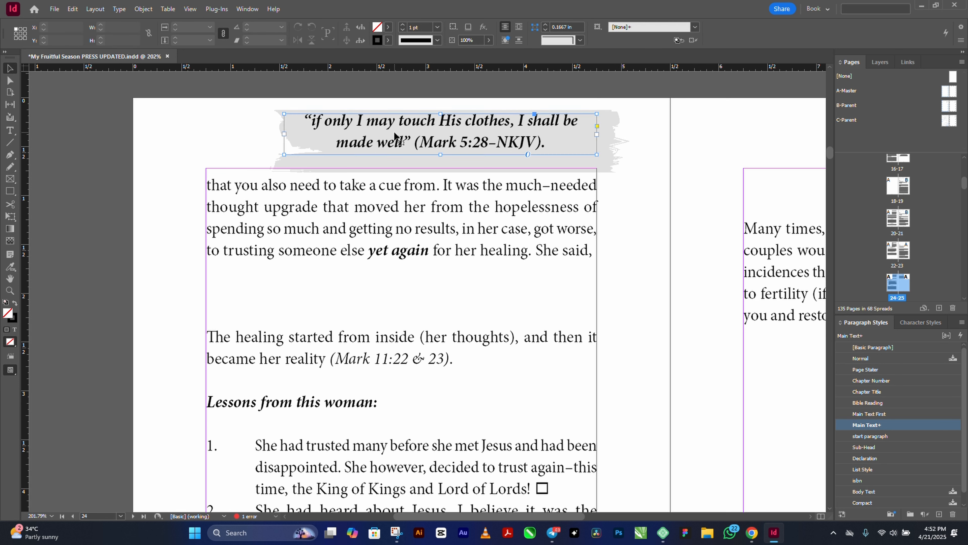
{"action": "left_click", "coordinate": [399, 165], "text": "shift"}
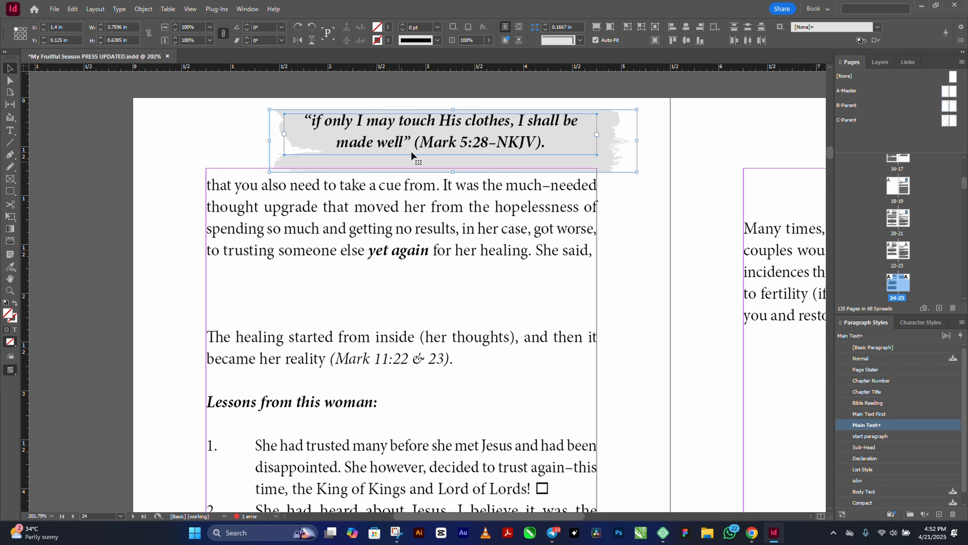
{"action": "left_click", "coordinate": [687, 28]}
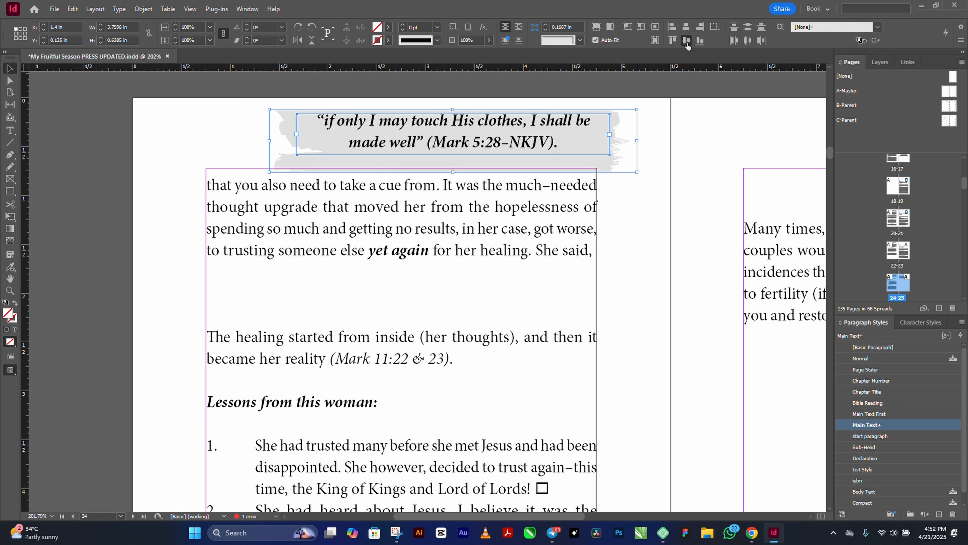
{"action": "left_click", "coordinate": [688, 43]}
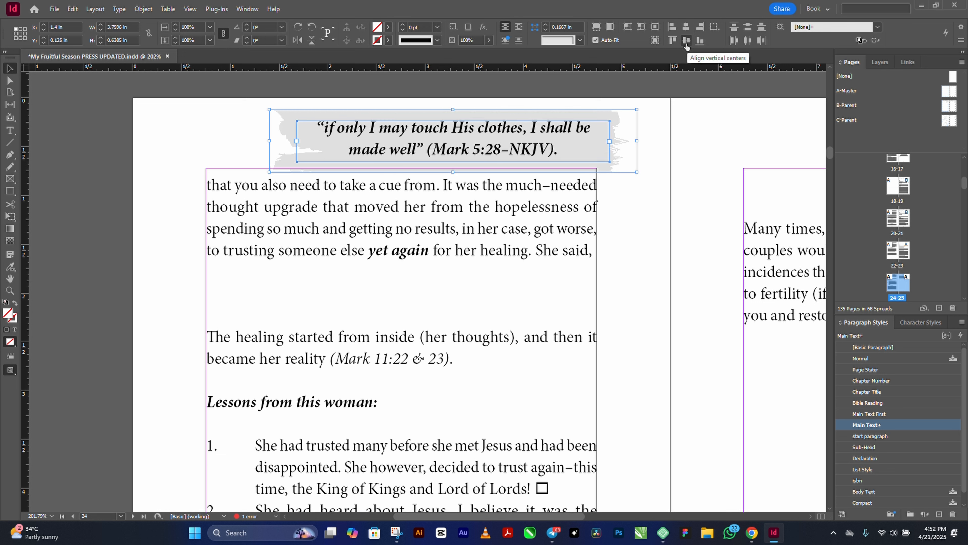
Step: Group the Mark 5:28 quote with its brush stroke and move the group inline into the empty paragraph after "She said,"
{"action": "key", "text": "ctrl+g"}
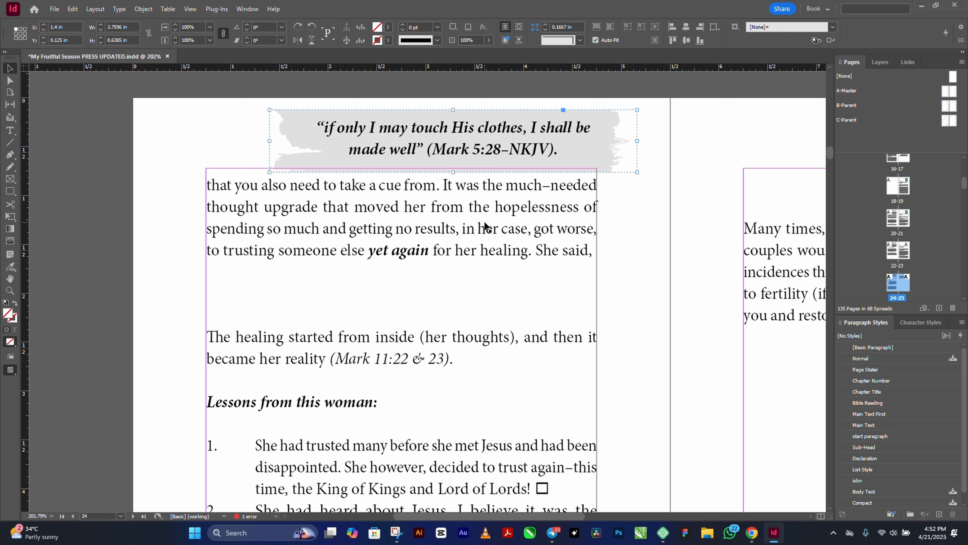
{"action": "key", "text": "ctrl+x"}
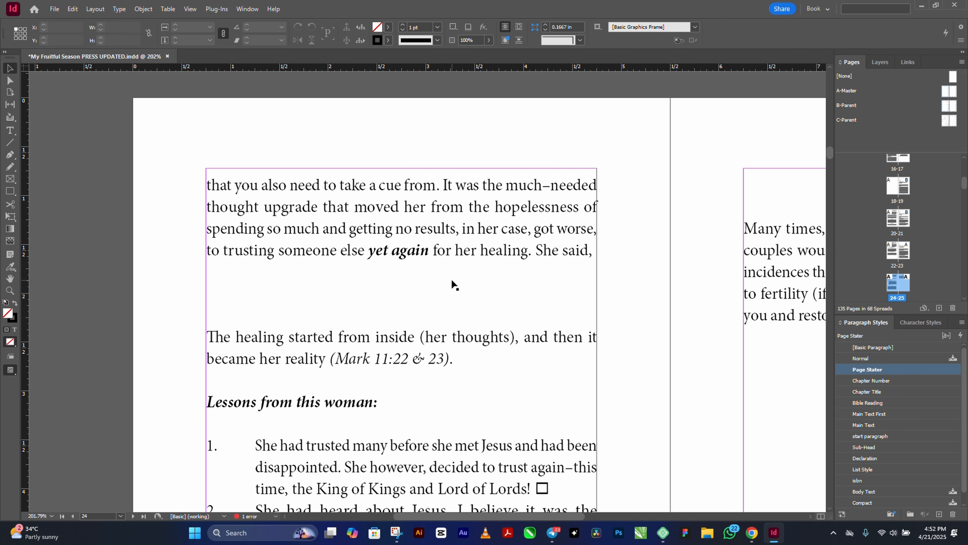
{"action": "double_click", "coordinate": [451, 279]}
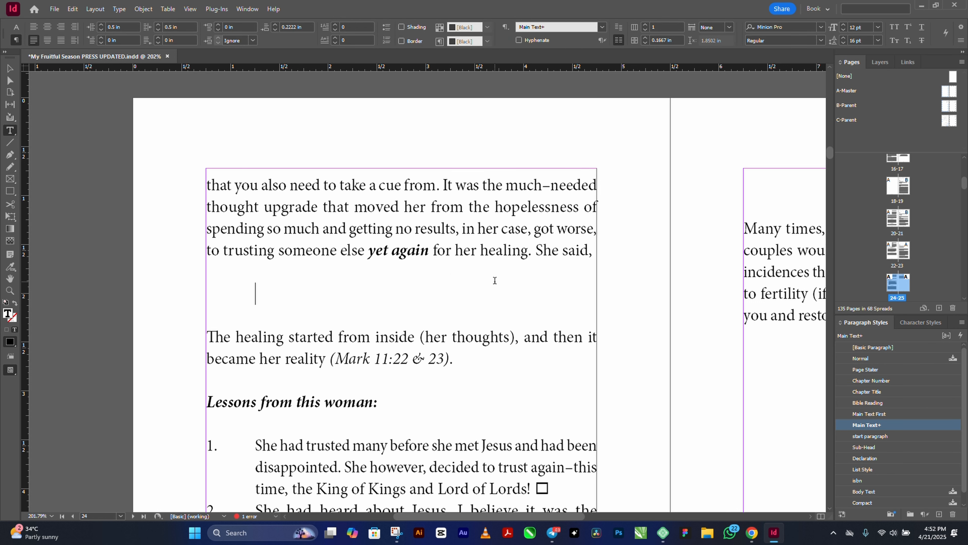
{"action": "key", "text": "BackSpace"}
{"action": "key", "text": "Return"}
{"action": "key", "text": "ctrl+v"}
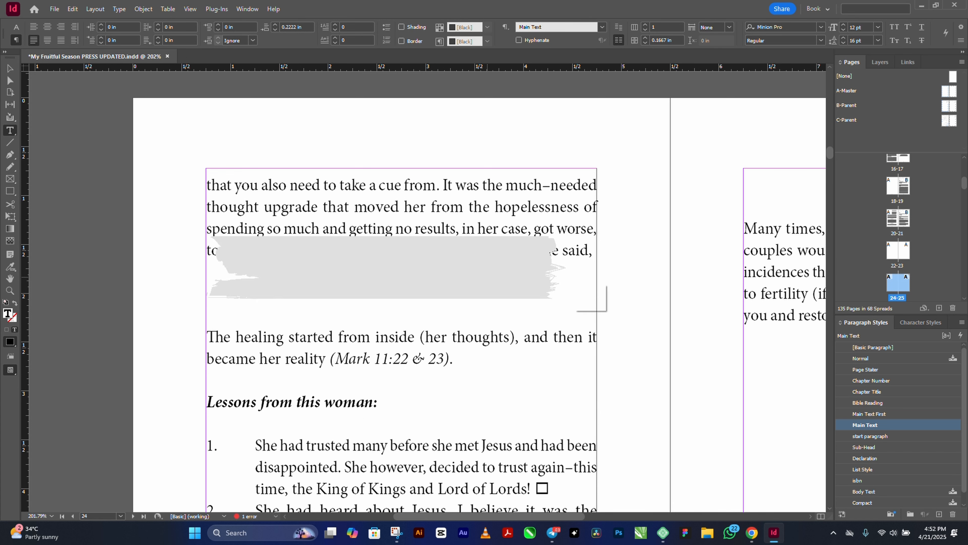
Step: Set the quote group's anchored object position to Above Line with Center alignment
{"action": "left_click", "coordinate": [10, 69]}
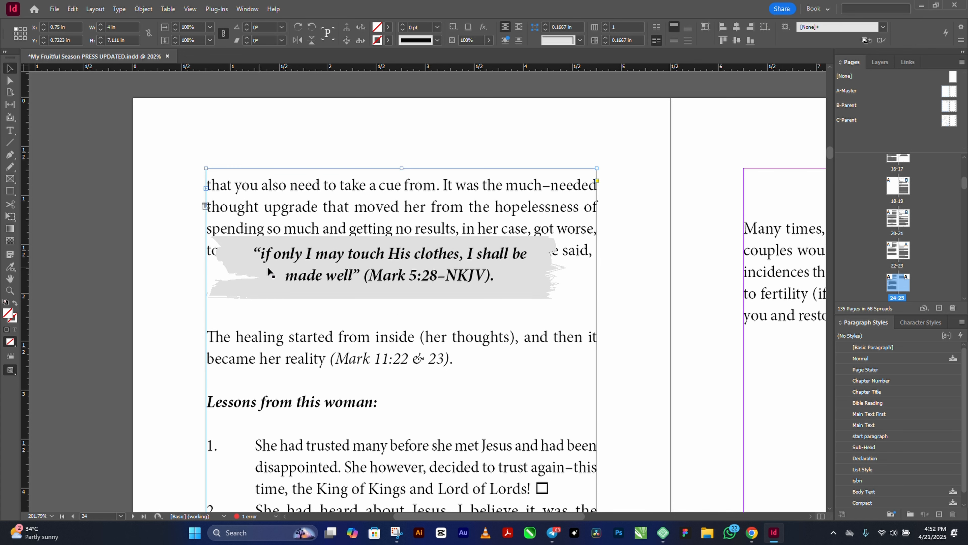
{"action": "left_click", "coordinate": [333, 253]}
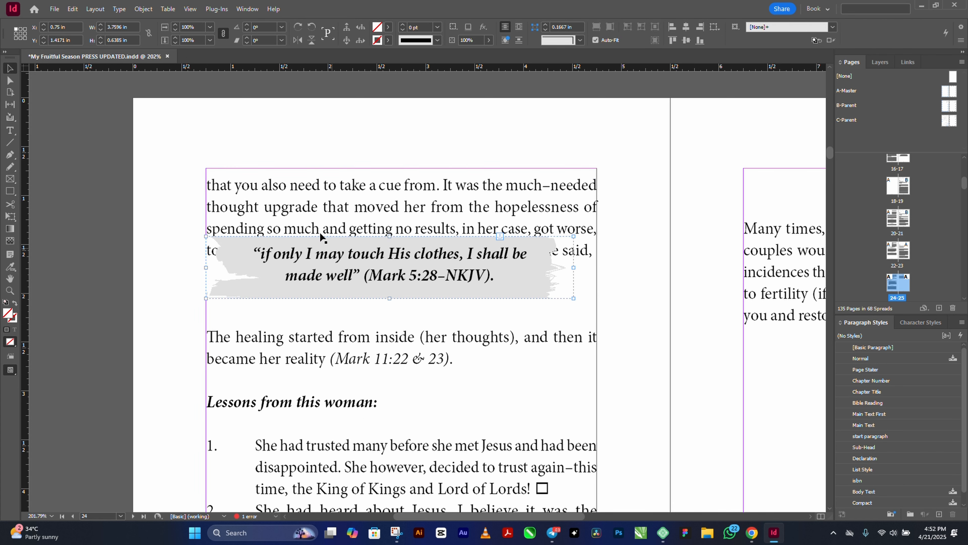
{"action": "left_click", "coordinate": [149, 10]}
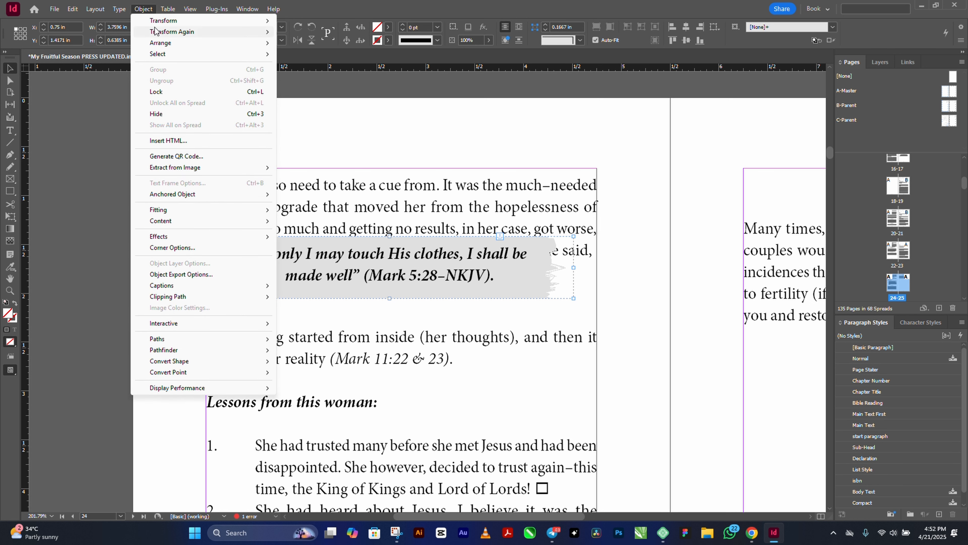
{"action": "mouse_move", "coordinate": [196, 195]}
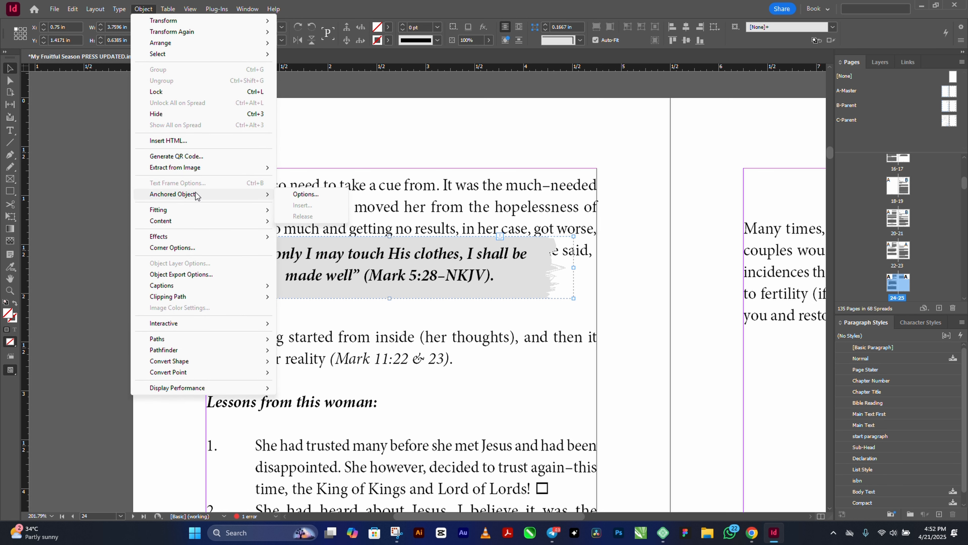
{"action": "left_click", "coordinate": [310, 197]}
{"action": "left_click", "coordinate": [516, 247]}
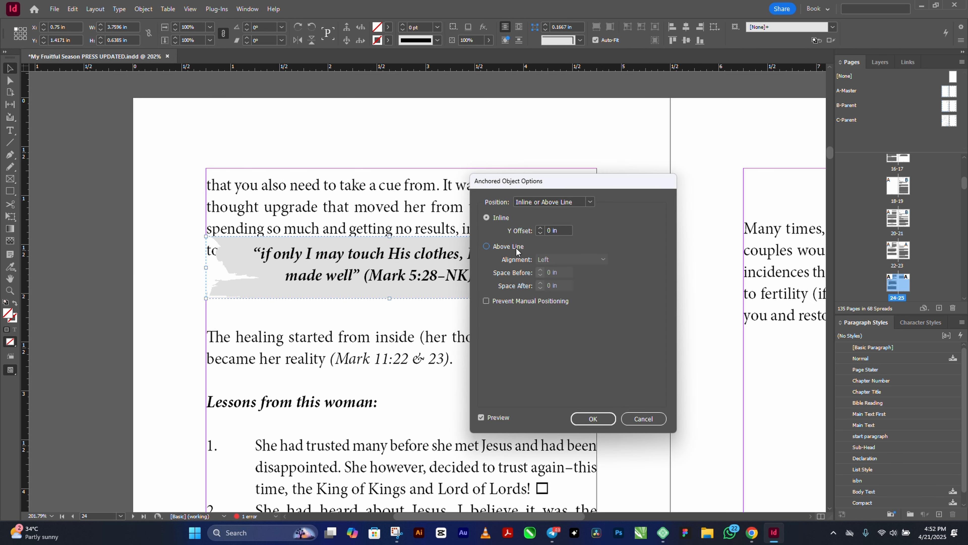
{"action": "left_click", "coordinate": [578, 262]}
{"action": "left_click", "coordinate": [583, 281]}
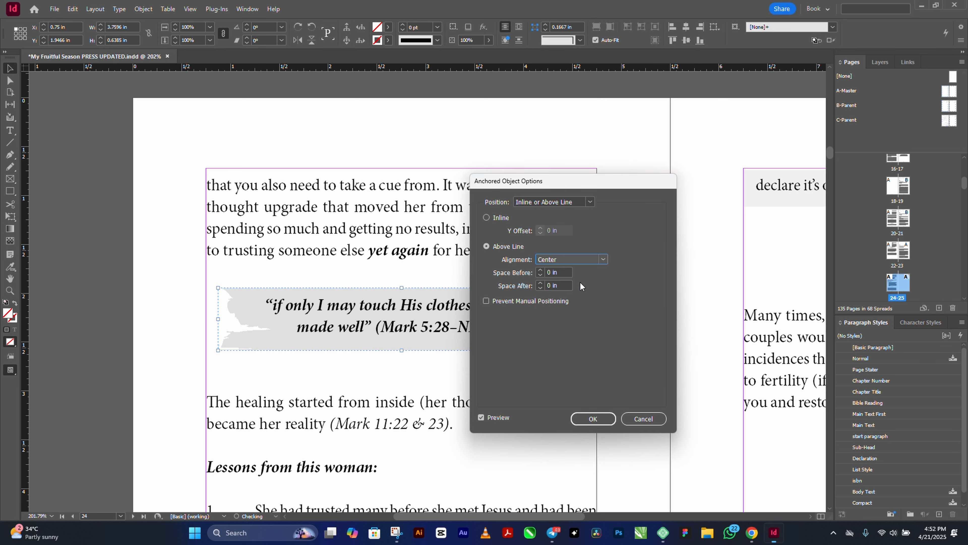
{"action": "left_click_drag", "start_coordinate": [590, 184], "coordinate": [695, 110]}
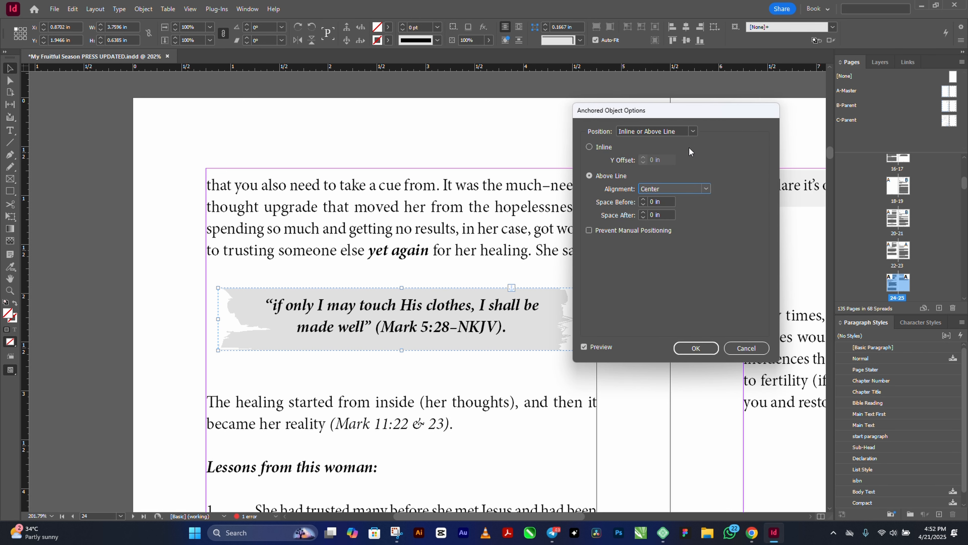
Step: Set the anchored quote's Space Before to -0.1875 in and Space After to -0.3125 in
{"action": "left_click", "coordinate": [643, 217]}
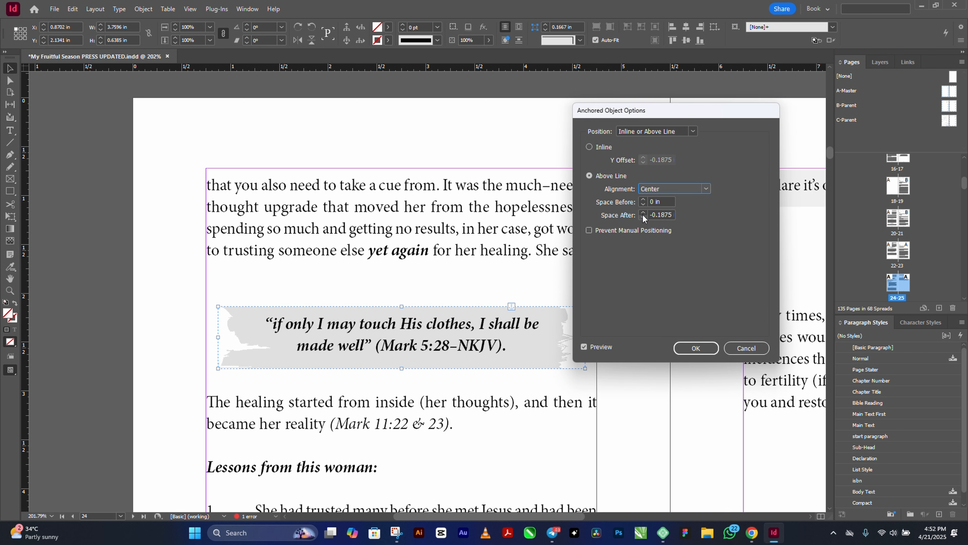
{"action": "left_click", "coordinate": [643, 212]}
{"action": "left_click", "coordinate": [643, 213]}
{"action": "left_click", "coordinate": [642, 213]}
{"action": "left_click", "coordinate": [642, 213]}
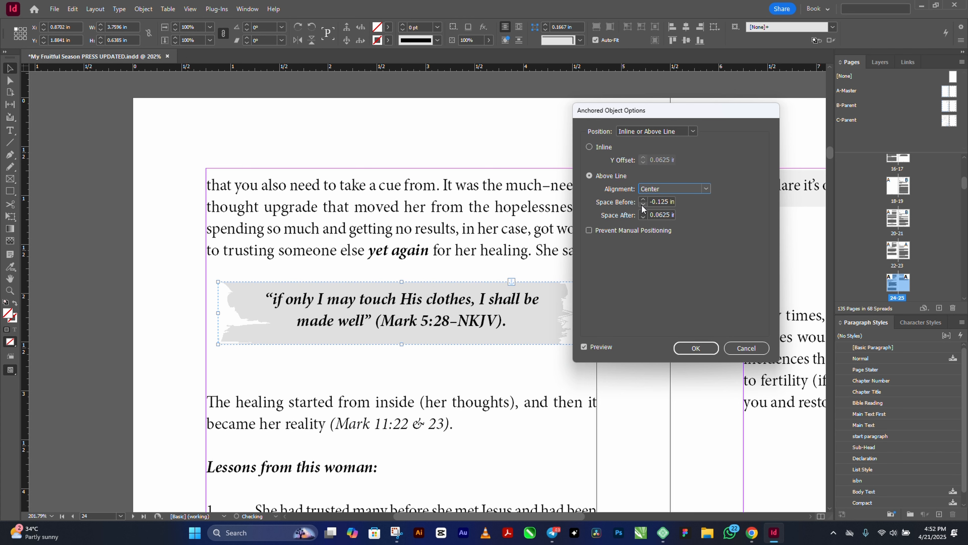
{"action": "left_click", "coordinate": [643, 206]}
{"action": "left_click", "coordinate": [643, 206]}
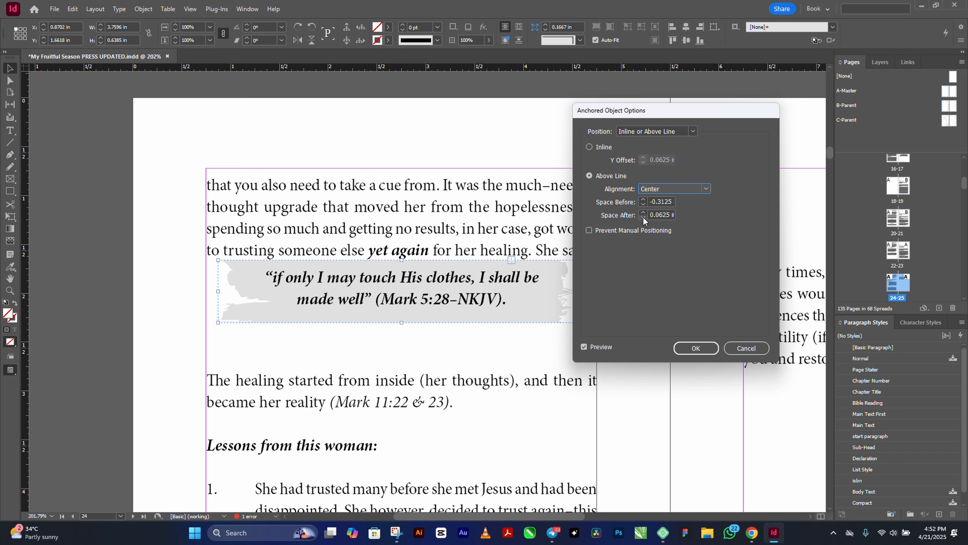
{"action": "left_click", "coordinate": [643, 200]}
{"action": "left_click", "coordinate": [644, 218]}
{"action": "left_click", "coordinate": [643, 219]}
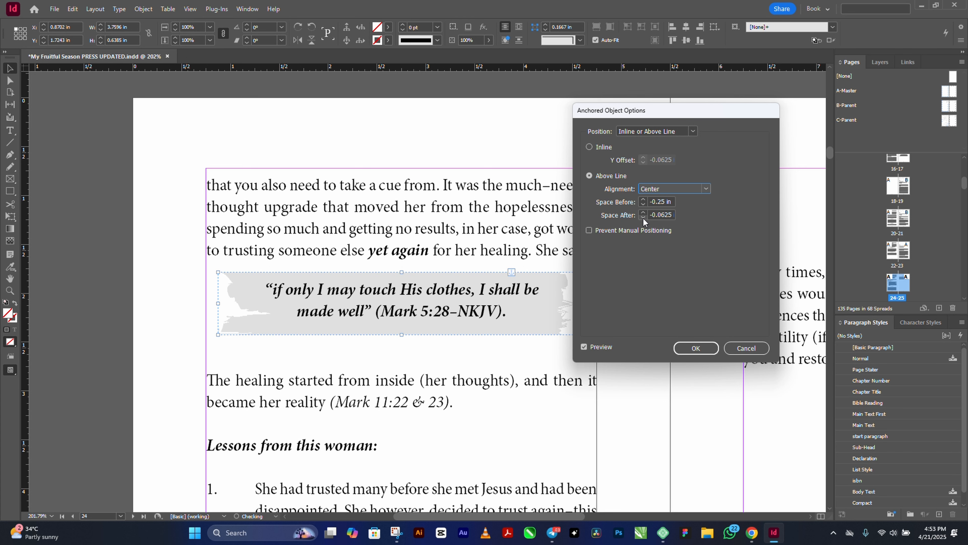
{"action": "left_click", "coordinate": [643, 218]}
{"action": "left_click", "coordinate": [643, 218]}
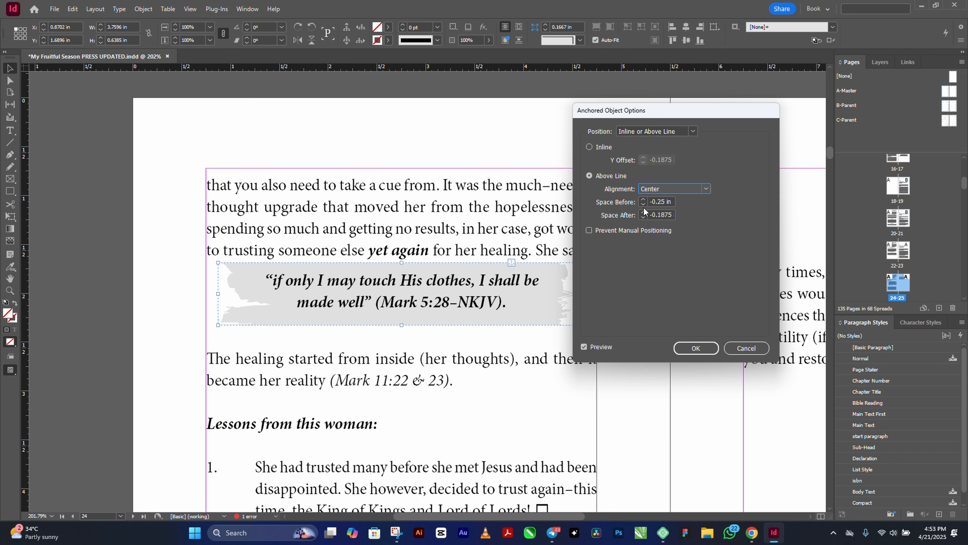
{"action": "left_click", "coordinate": [643, 200]}
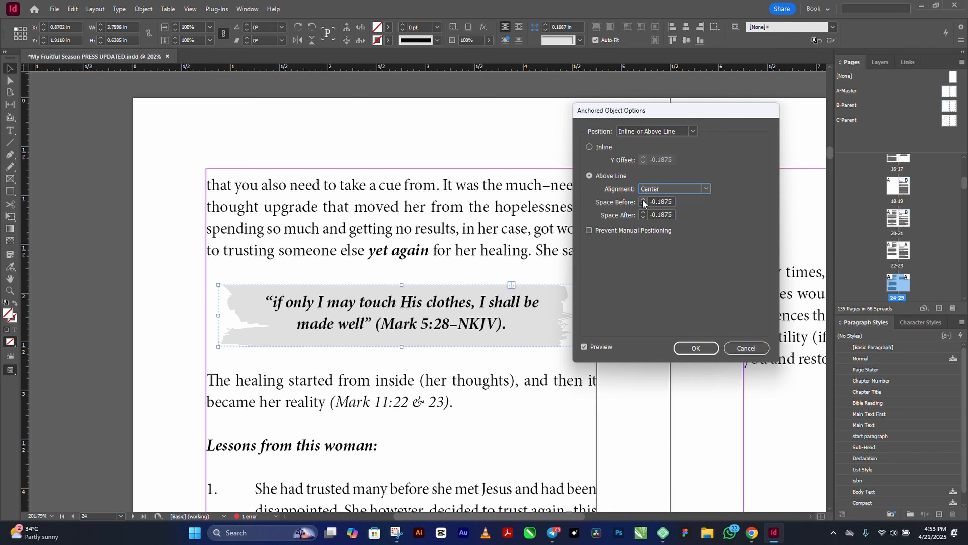
{"action": "left_click", "coordinate": [643, 218]}
{"action": "left_click", "coordinate": [643, 218]}
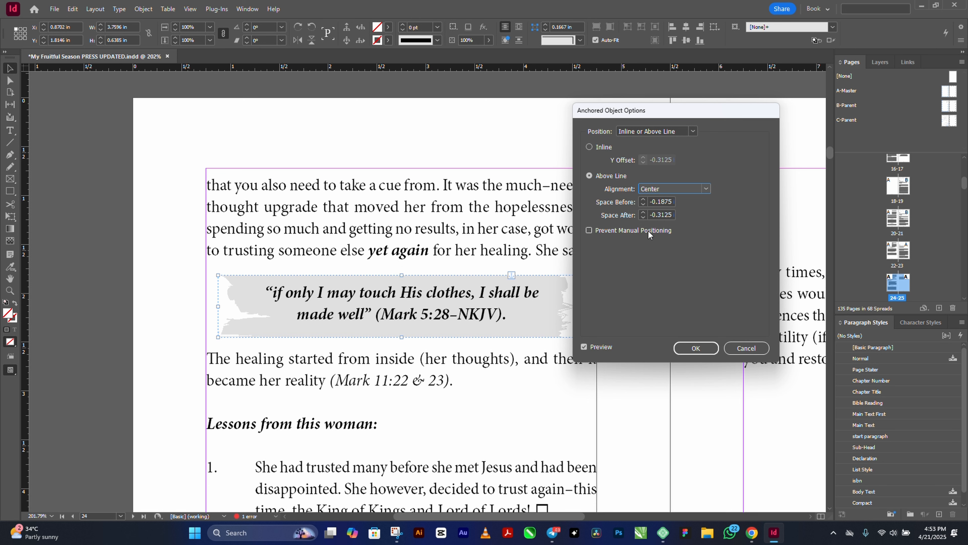
{"action": "left_click", "coordinate": [695, 347]}
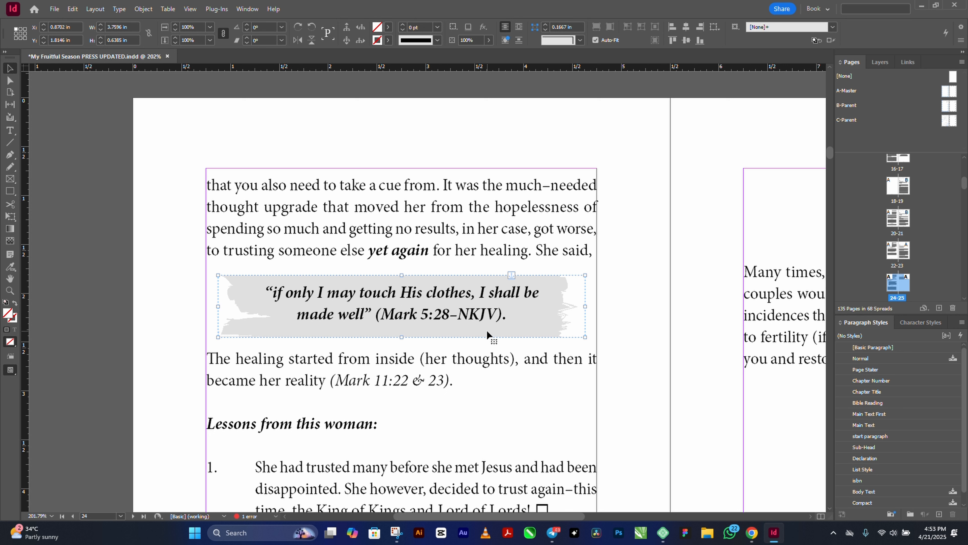
{"action": "left_click", "coordinate": [143, 9]}
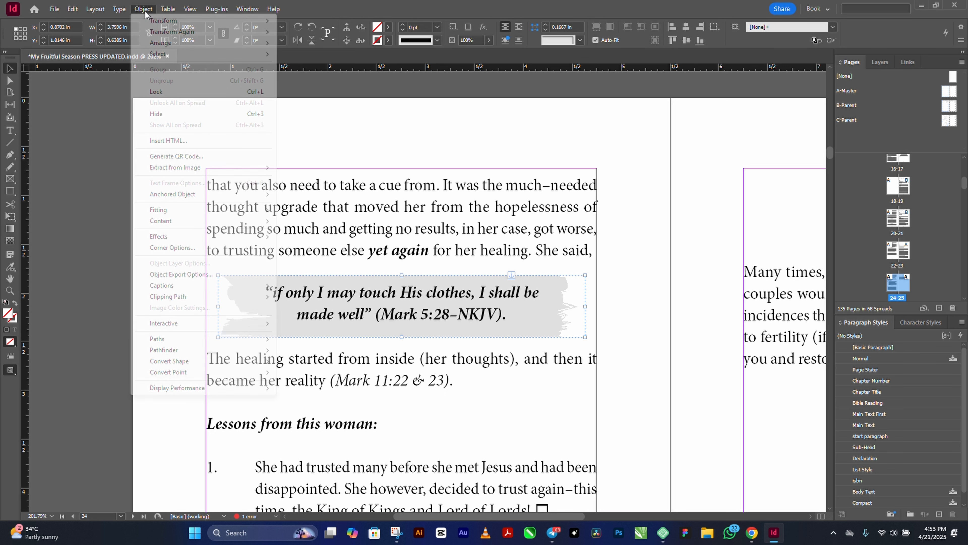
{"action": "mouse_move", "coordinate": [198, 196]}
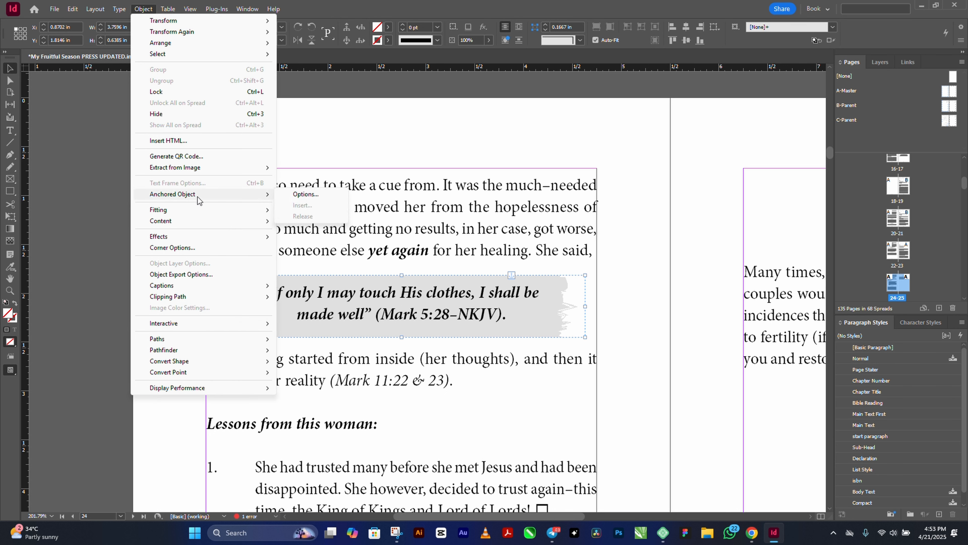
{"action": "left_click", "coordinate": [365, 12]}
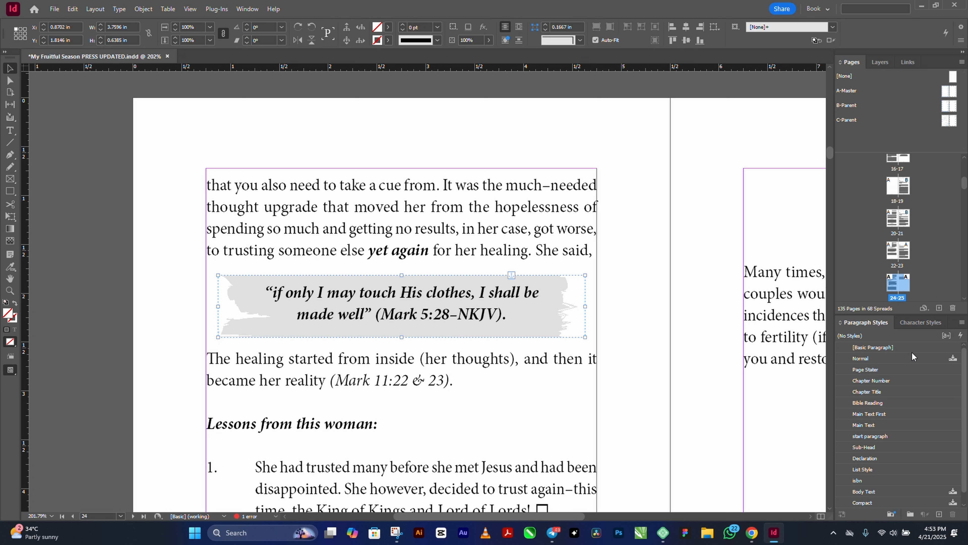
Step: Show the Object Styles list and enlarge it to reveal the available styles
{"action": "left_click", "coordinate": [247, 9]}
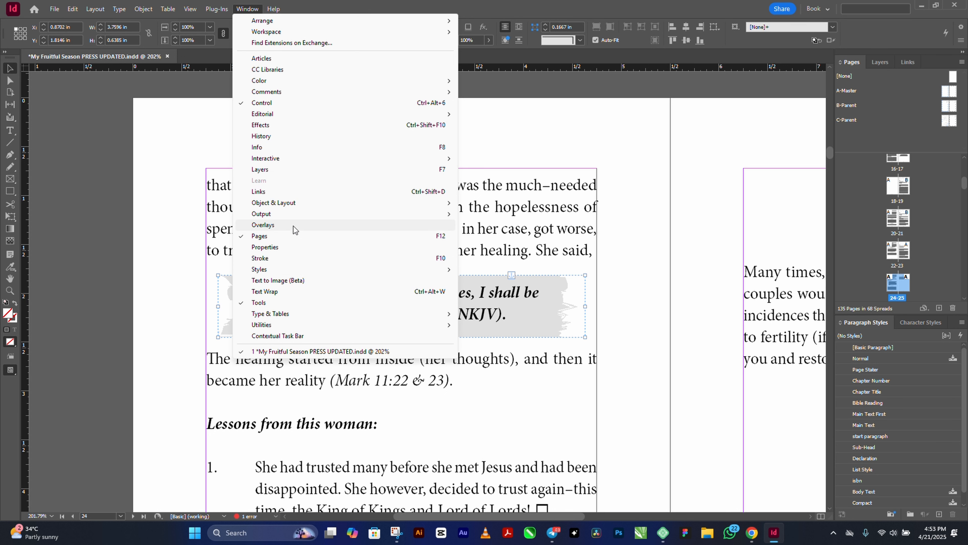
{"action": "mouse_move", "coordinate": [293, 270]}
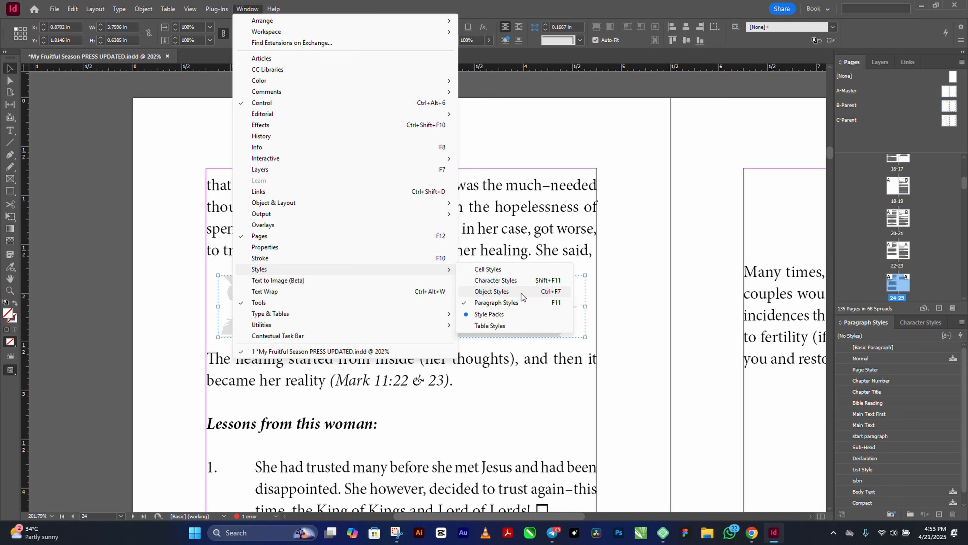
{"action": "left_click", "coordinate": [492, 291]}
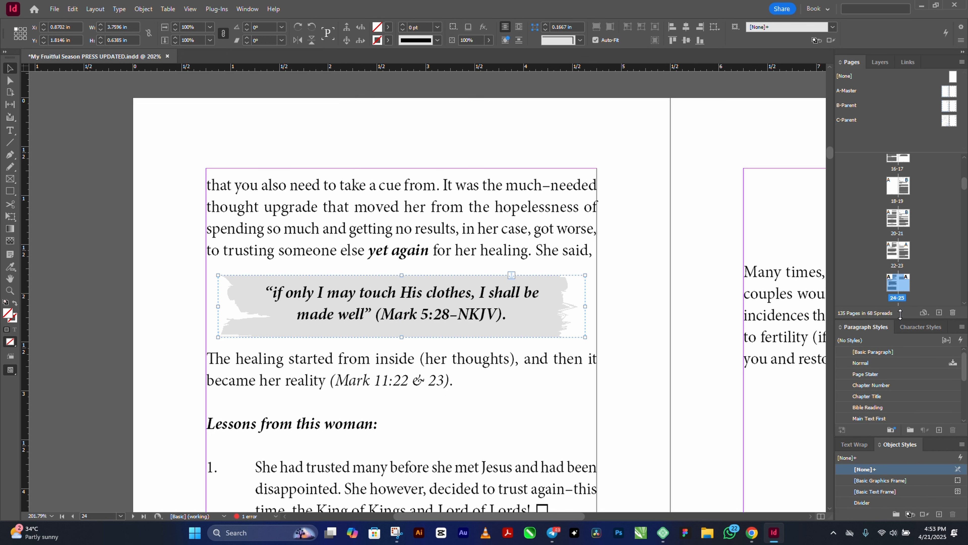
{"action": "left_click_drag", "start_coordinate": [900, 314], "coordinate": [900, 218]}
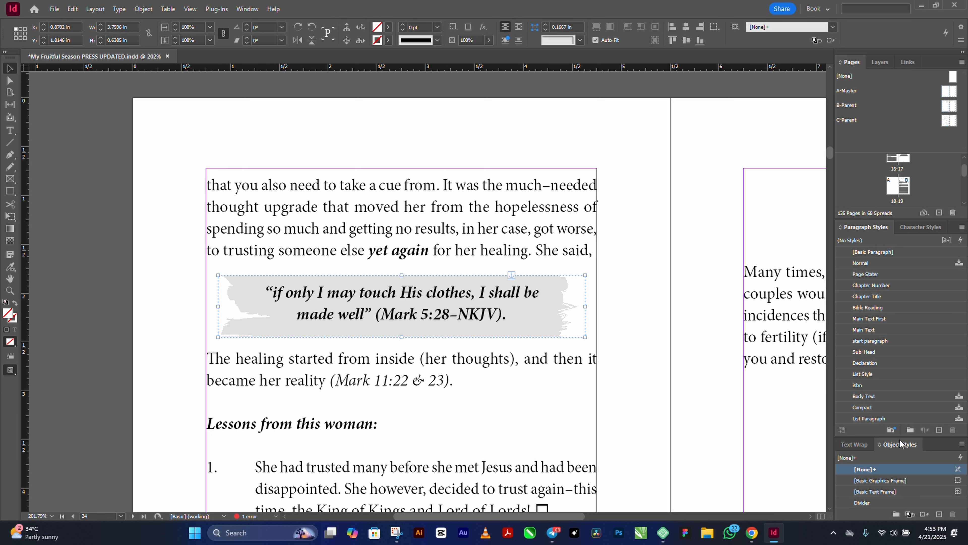
{"action": "left_click", "coordinate": [863, 443]}
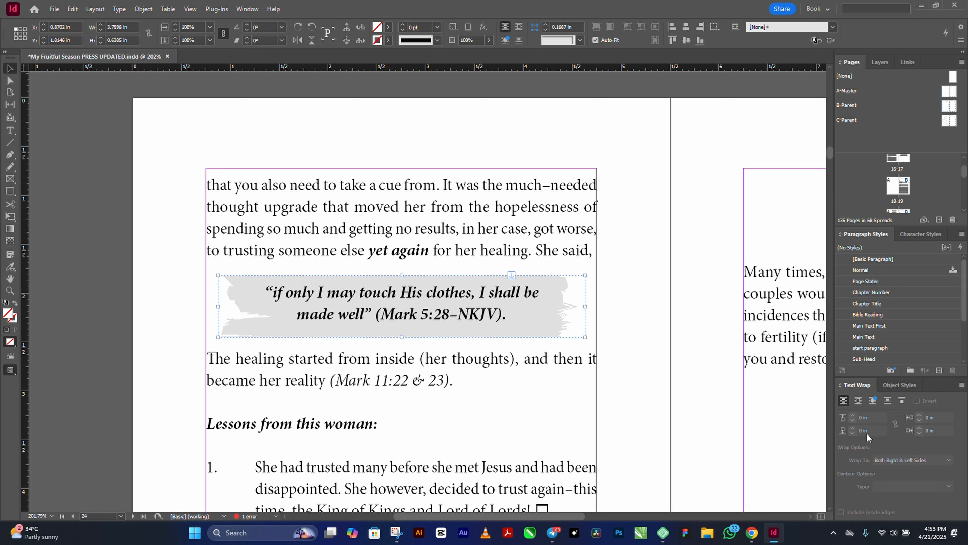
{"action": "left_click", "coordinate": [904, 385]}
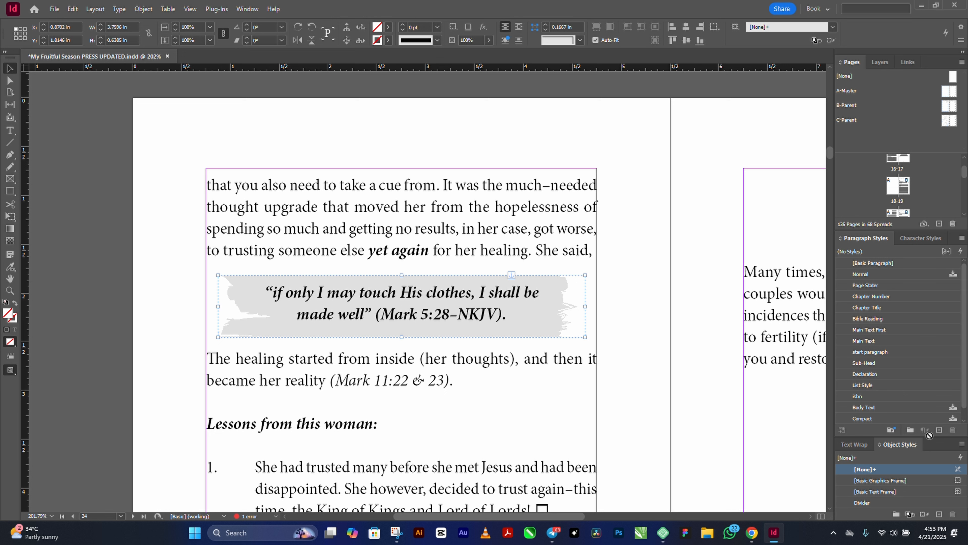
{"action": "left_click_drag", "start_coordinate": [929, 435], "coordinate": [914, 349]}
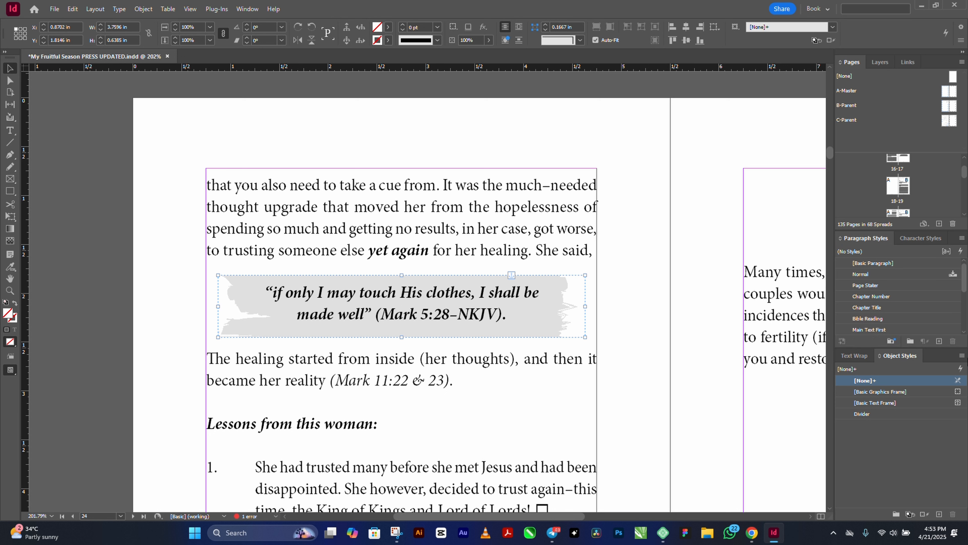
Step: Create a new object style named "quote brush" from the selected quote group
{"action": "left_click", "coordinate": [962, 356]}
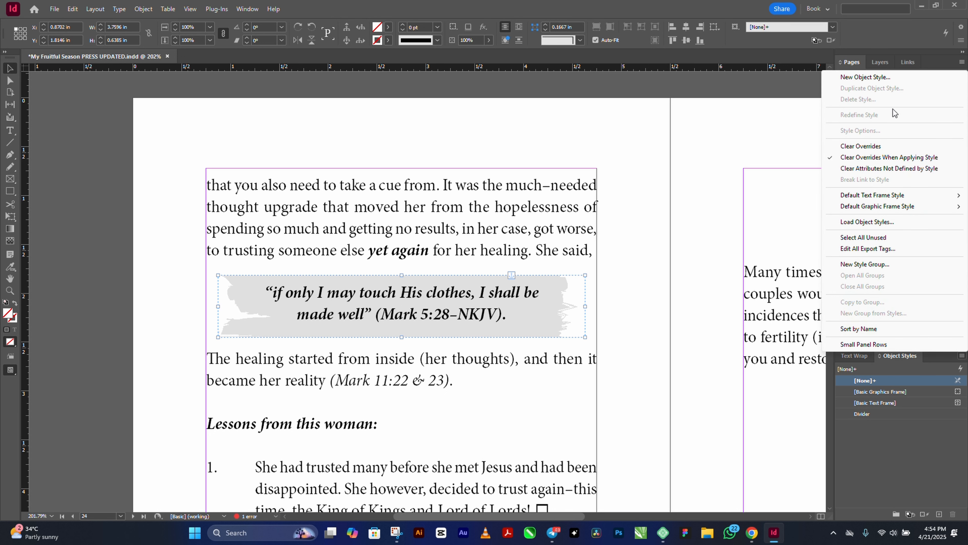
{"action": "left_click", "coordinate": [901, 78]}
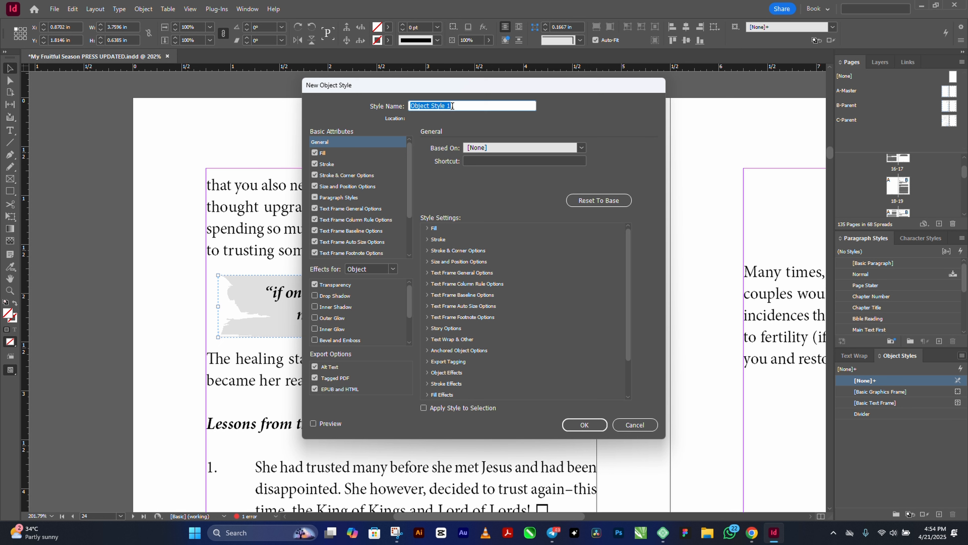
{"action": "type", "text": "quote brush"}
{"action": "left_click", "coordinate": [582, 425]}
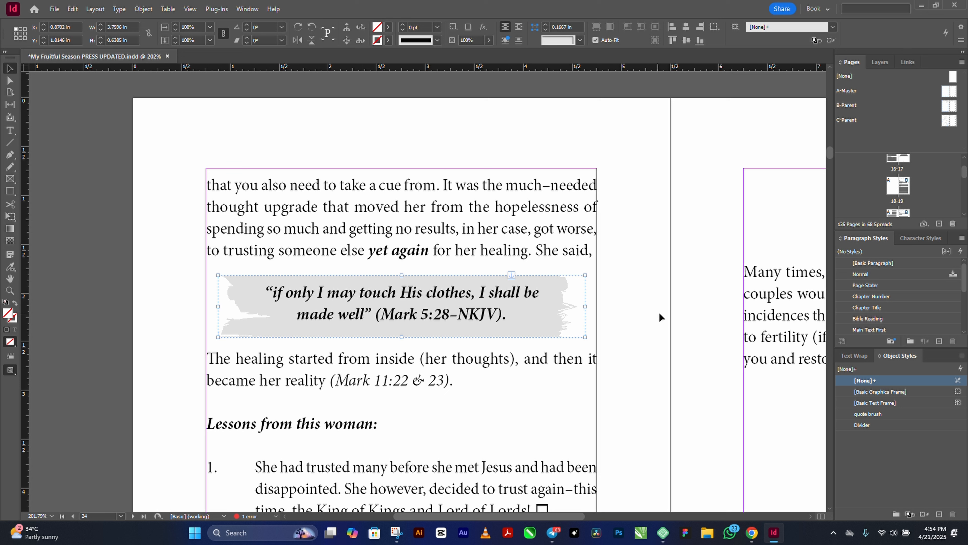
Step: Switch to Chrome and look through TRS sample chapter.pdf for its brush-stroke quotes and highlighted body text
{"action": "left_click", "coordinate": [752, 532]}
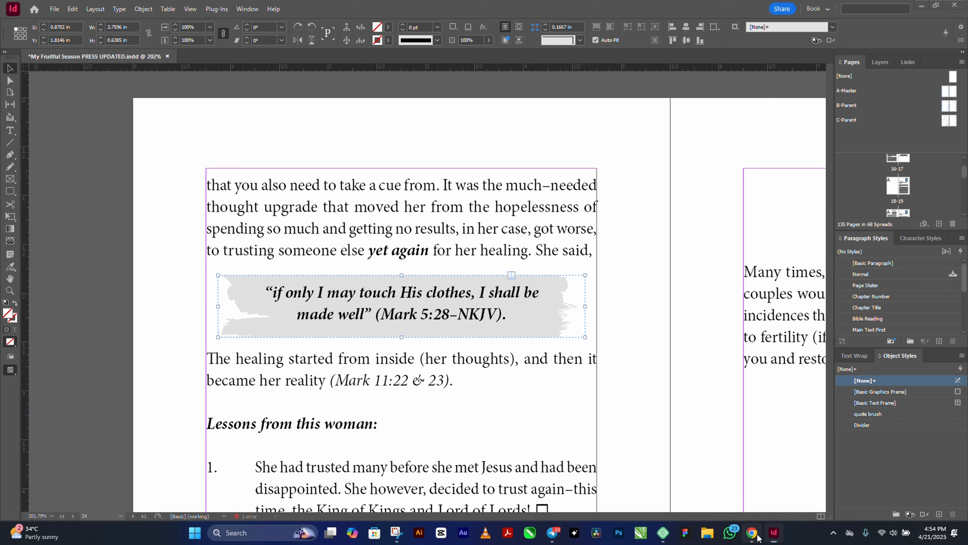
{"action": "scroll", "coordinate": [590, 304], "scroll_direction": "down", "scroll_amount": 10}
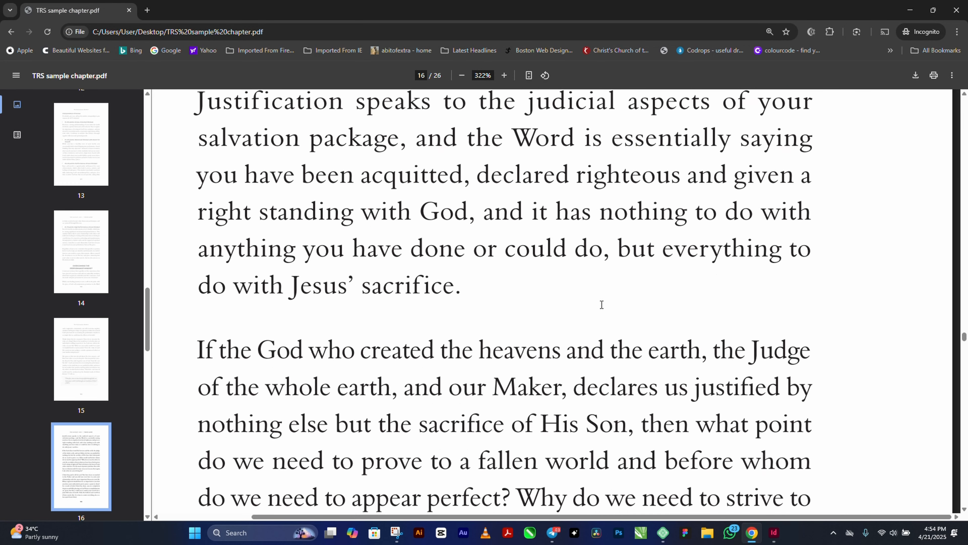
{"action": "scroll", "coordinate": [603, 303], "scroll_direction": "down", "scroll_amount": 5, "text": "ctrl"}
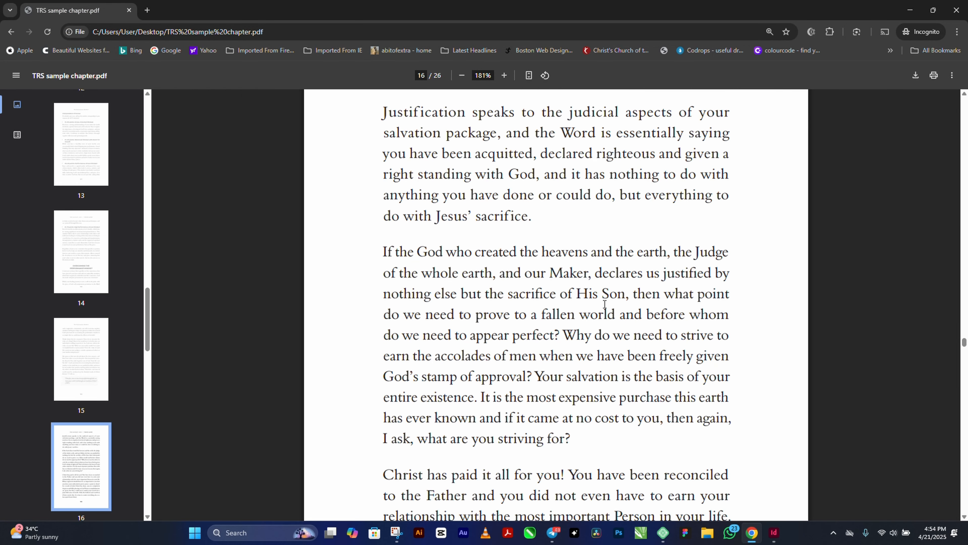
{"action": "scroll", "coordinate": [608, 313], "scroll_direction": "down", "scroll_amount": 20}
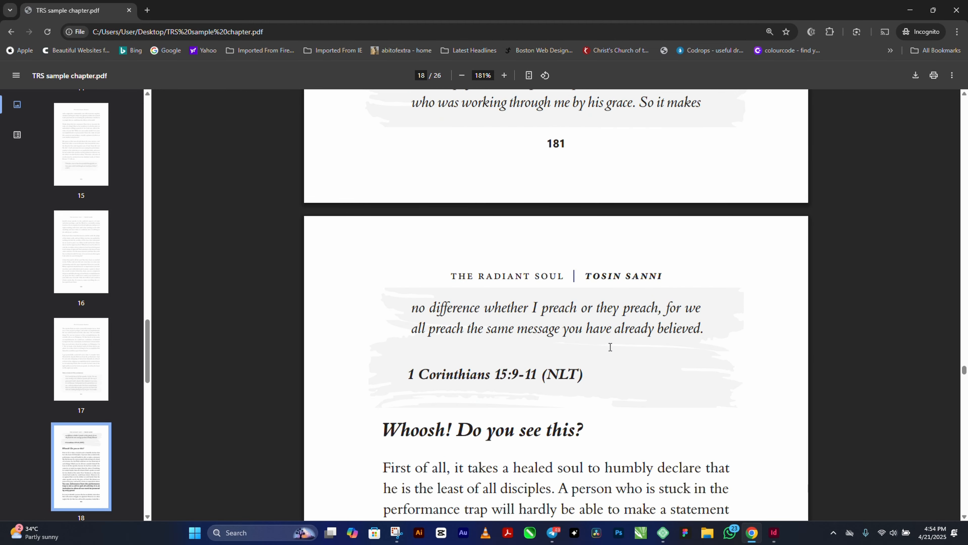
{"action": "scroll", "coordinate": [600, 311], "scroll_direction": "up", "scroll_amount": 10}
{"action": "scroll", "coordinate": [598, 299], "scroll_direction": "down", "scroll_amount": 16}
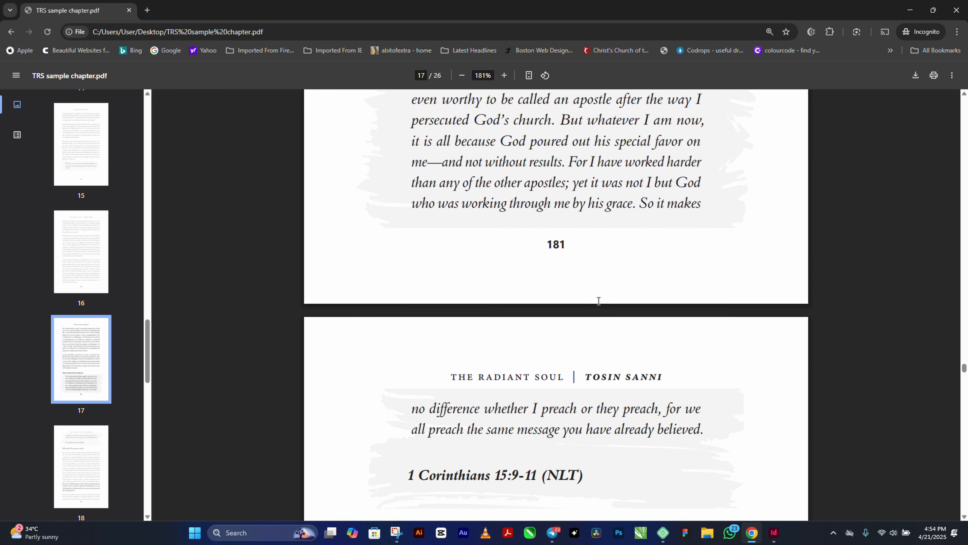
{"action": "scroll", "coordinate": [600, 309], "scroll_direction": "down", "scroll_amount": 15}
{"action": "scroll", "coordinate": [601, 317], "scroll_direction": "up", "scroll_amount": 9}
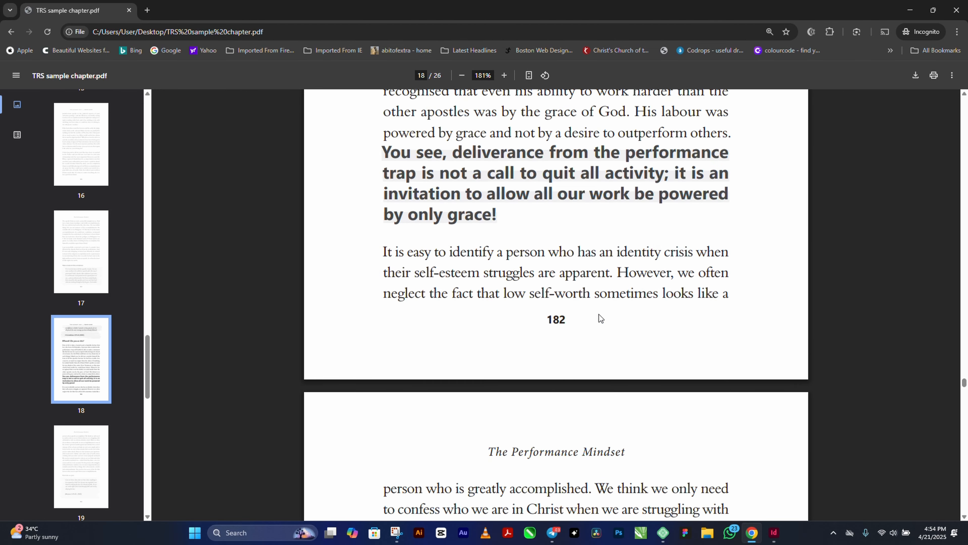
Step: Examine the bold, grey-highlighted statement beginning "You see, deliverance from the performance trap" on page 18 of the PDF
{"action": "scroll", "coordinate": [662, 375], "scroll_direction": "up", "scroll_amount": 2}
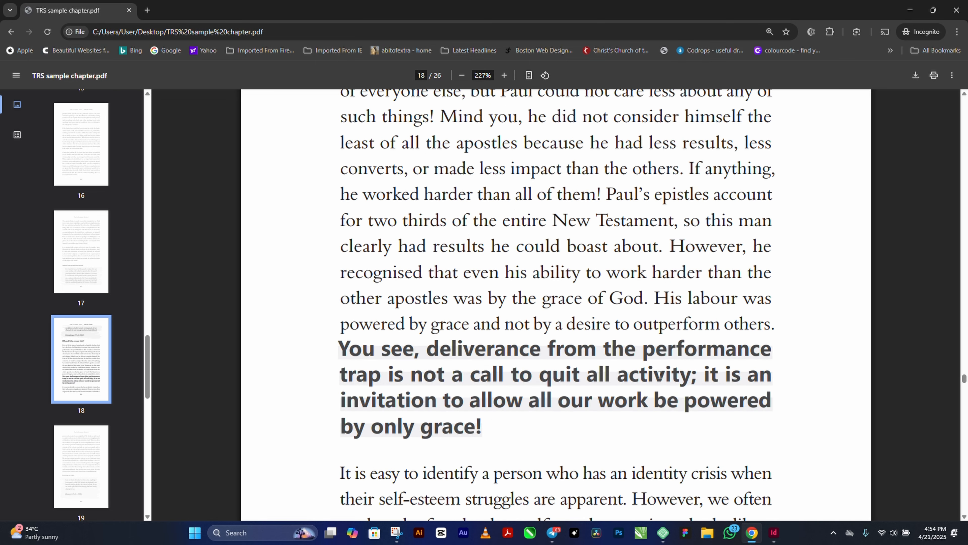
{"action": "left_click_drag", "start_coordinate": [339, 346], "coordinate": [480, 431]}
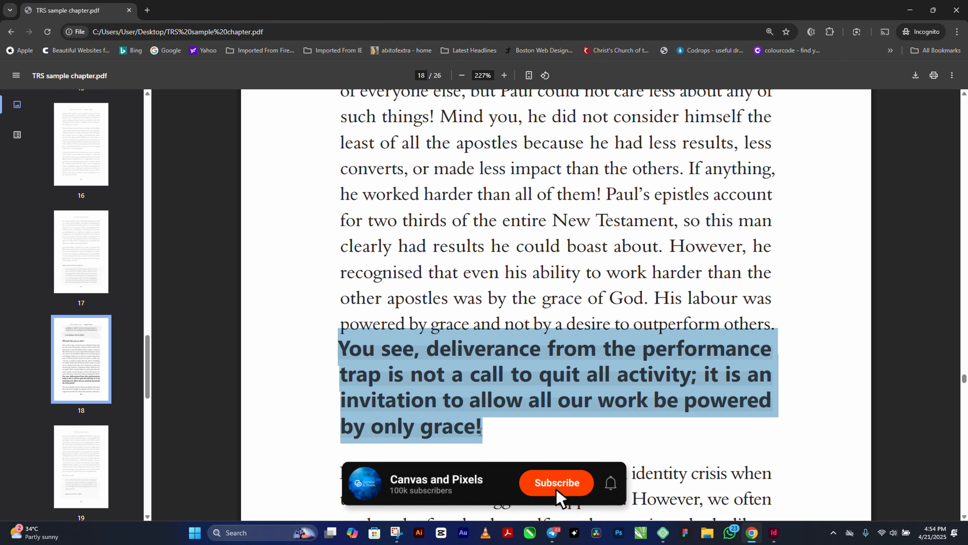
{"action": "left_click", "coordinate": [450, 321]}
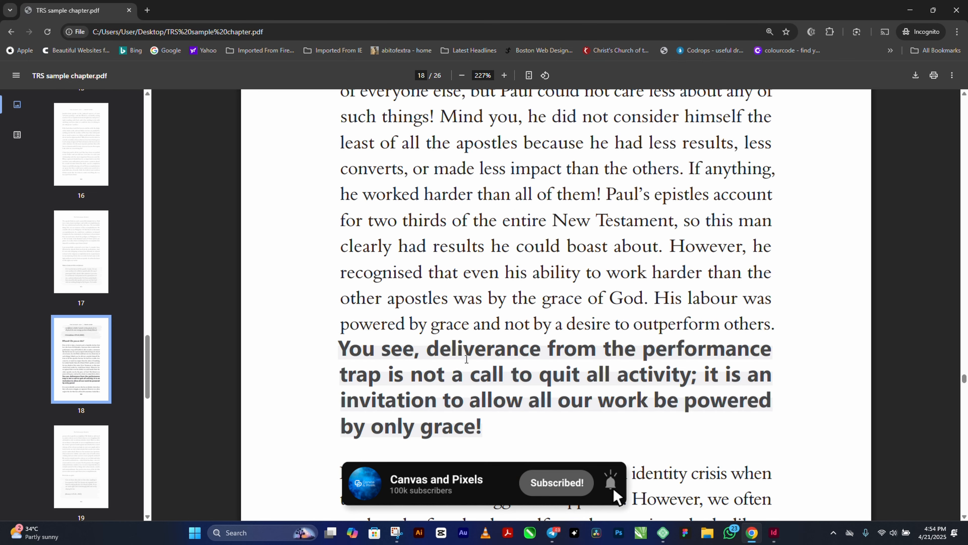
{"action": "left_click_drag", "start_coordinate": [340, 347], "coordinate": [544, 392]}
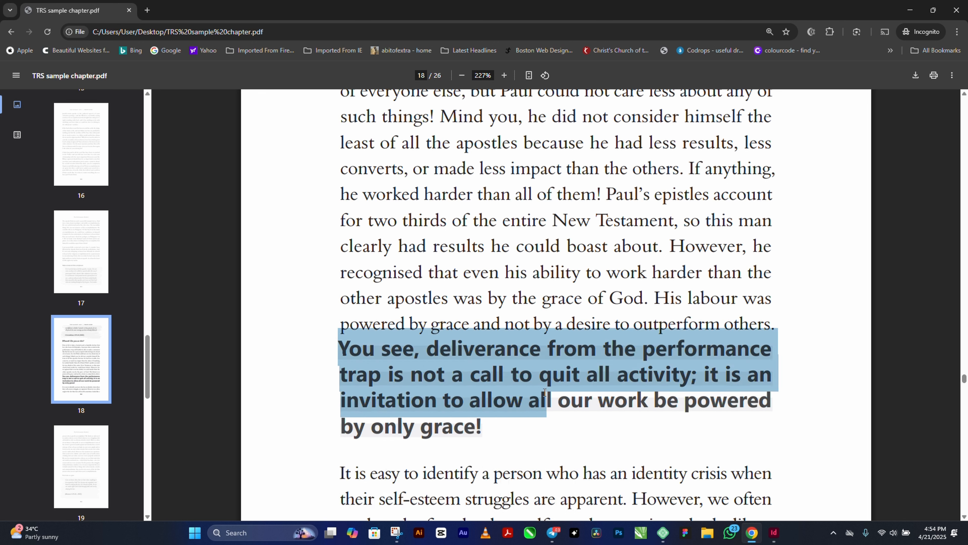
{"action": "left_click_drag", "start_coordinate": [515, 435], "coordinate": [514, 435]}
{"action": "left_click", "coordinate": [497, 280]}
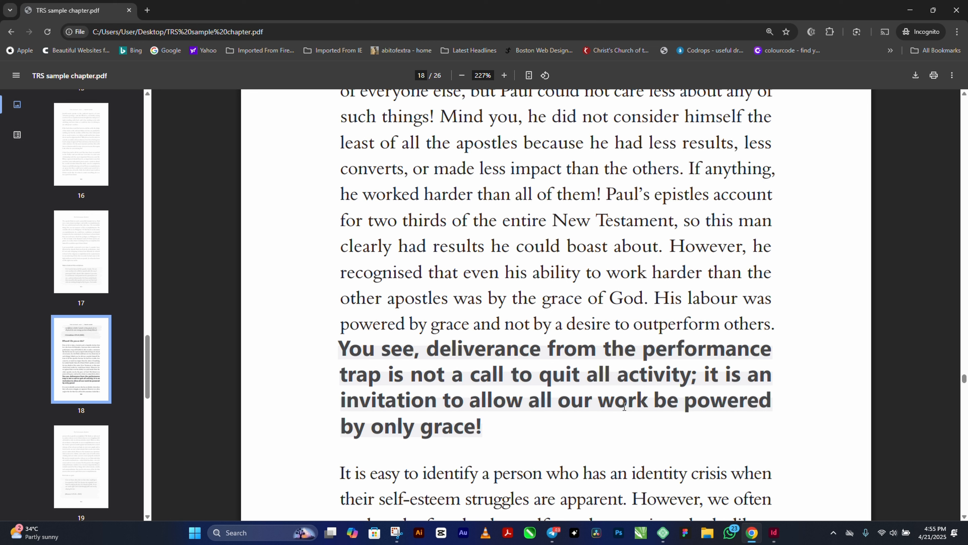
Step: Switch back to InDesign and find the bold Luke 1:35 quote on page 30 of the book
{"action": "left_click", "coordinate": [774, 533]}
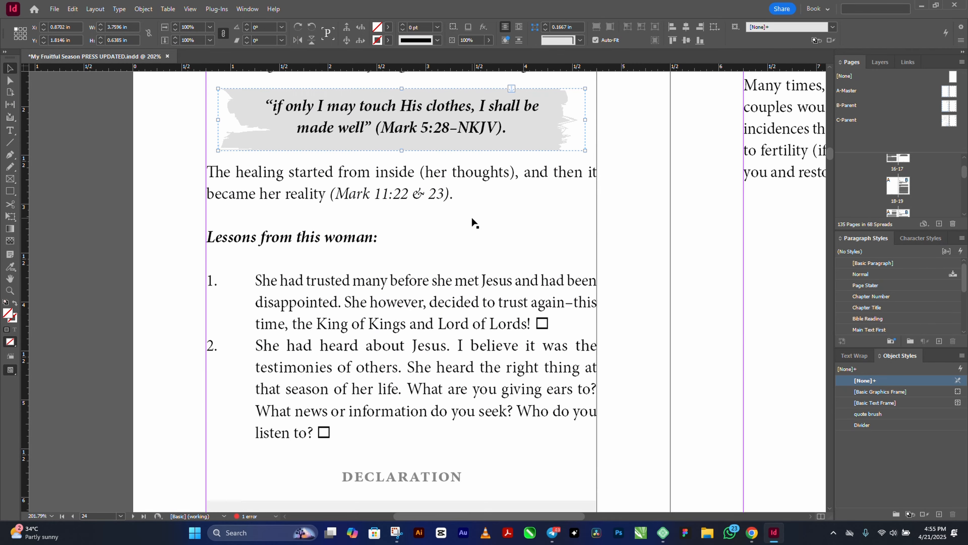
{"action": "key", "text": "ctrl+0"}
{"action": "scroll", "coordinate": [632, 247], "scroll_direction": "down", "scroll_amount": 8}
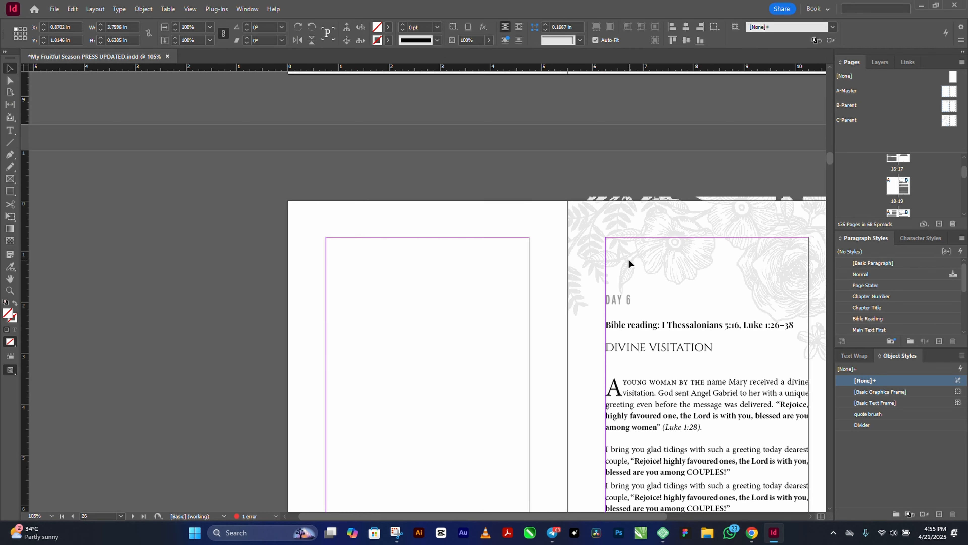
{"action": "scroll", "coordinate": [627, 263], "scroll_direction": "down", "scroll_amount": 10}
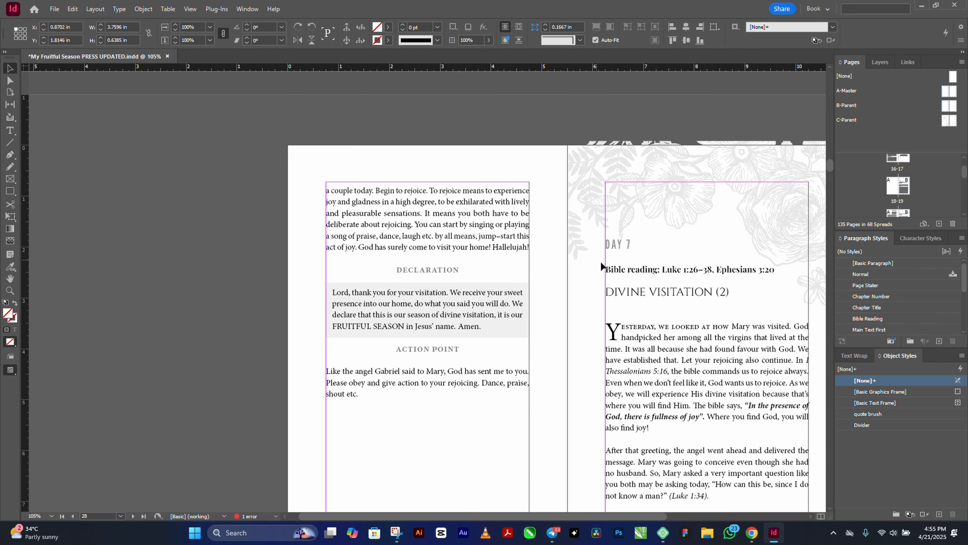
{"action": "scroll", "coordinate": [601, 267], "scroll_direction": "down", "scroll_amount": 10}
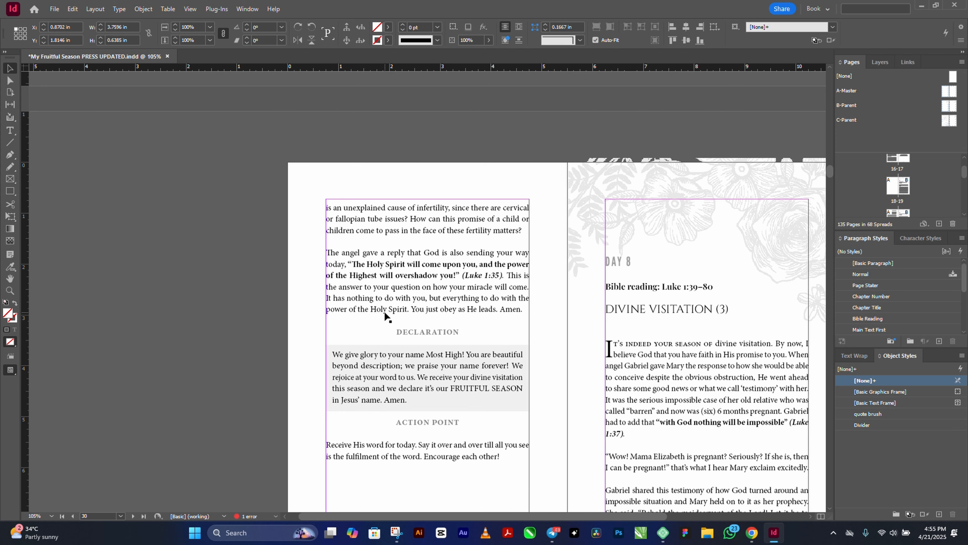
{"action": "key", "text": "z"}
{"action": "left_click_drag", "start_coordinate": [287, 232], "coordinate": [583, 346]}
{"action": "left_click", "coordinate": [9, 67]}
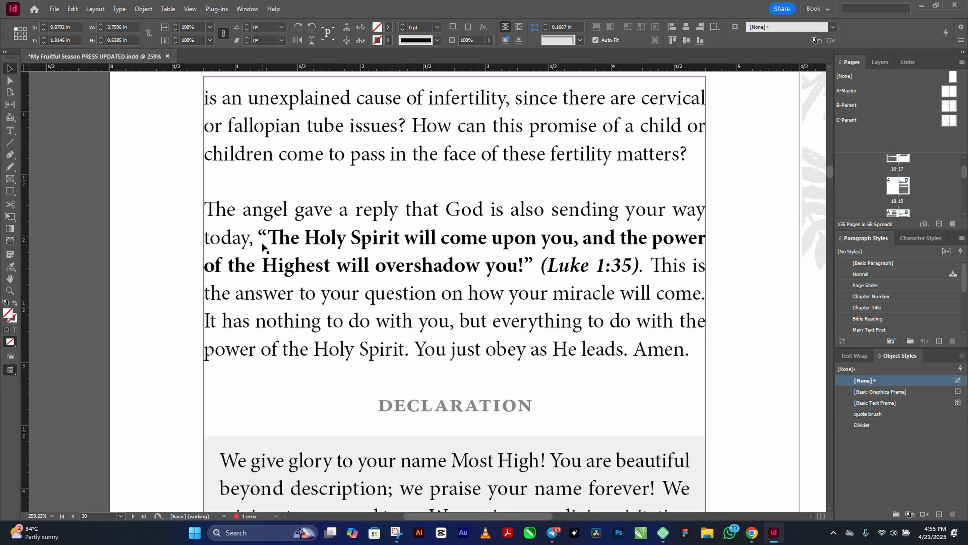
Step: Point out the bold Luke 1:35 quote within its paragraph and leave nothing selected
{"action": "double_click", "coordinate": [254, 229]}
{"action": "mouse_move", "coordinate": [255, 228]}
{"action": "left_mouse_down"}
{"action": "mouse_move", "coordinate": [633, 265]}
{"action": "mouse_move", "coordinate": [259, 238]}
{"action": "left_mouse_up"}
{"action": "left_click", "coordinate": [640, 264]}
{"action": "left_click", "coordinate": [413, 307]}
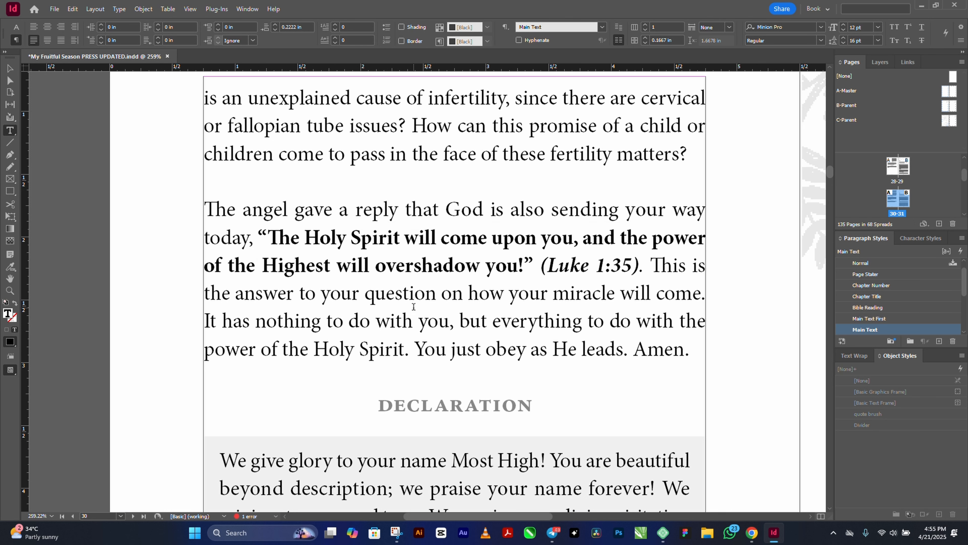
{"action": "left_click", "coordinate": [10, 68]}
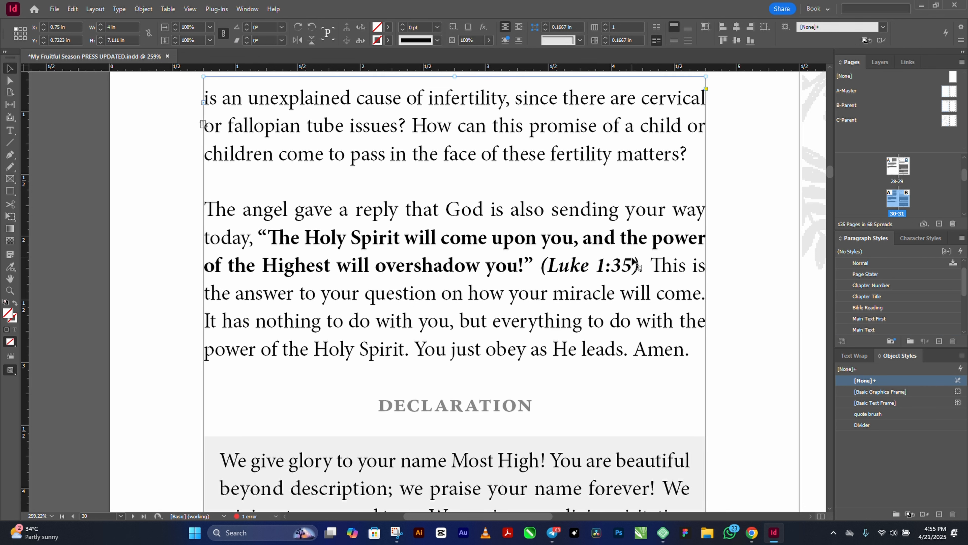
{"action": "left_click", "coordinate": [752, 267]}
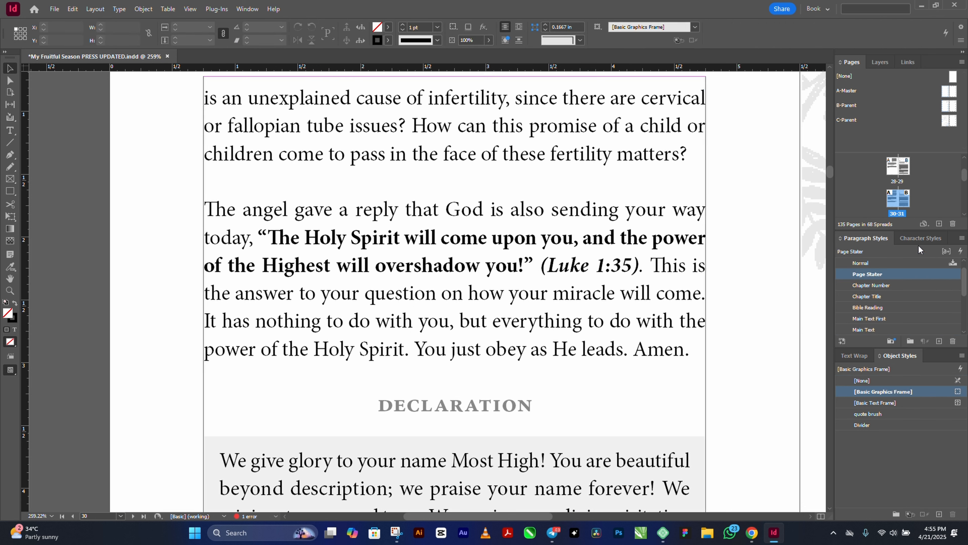
Step: Start a new character style and set its font family to Campton
{"action": "left_click", "coordinate": [916, 238]}
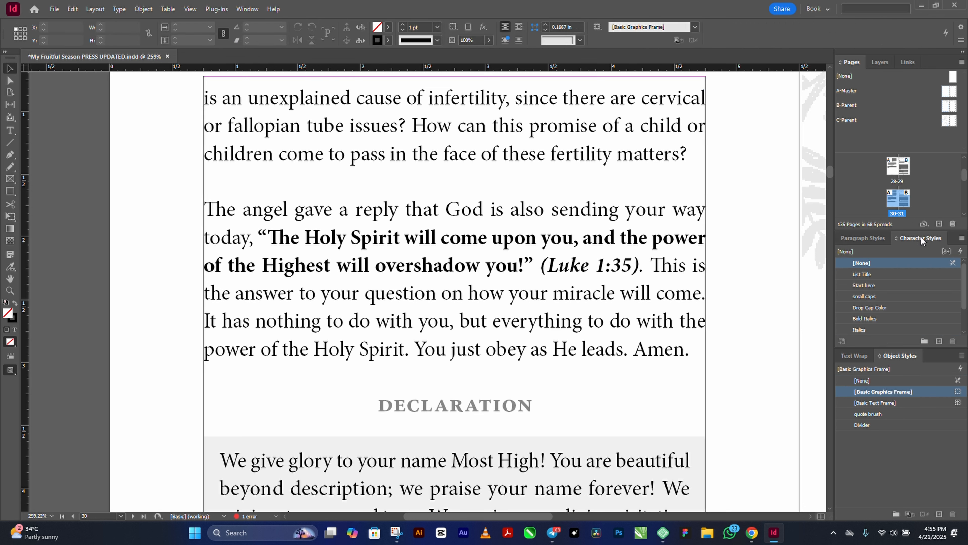
{"action": "left_click", "coordinate": [961, 237]}
{"action": "left_click", "coordinate": [907, 241]}
{"action": "left_click", "coordinate": [538, 194]}
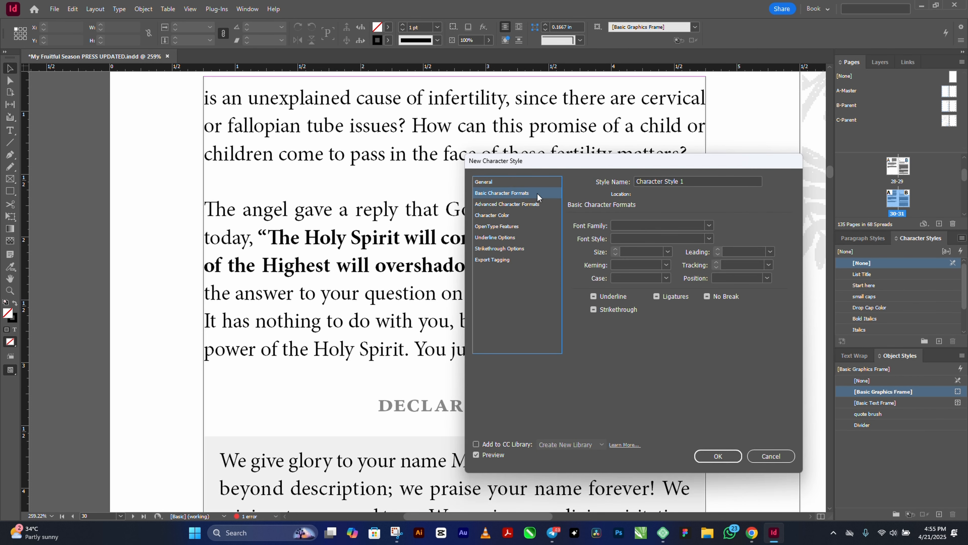
{"action": "left_click", "coordinate": [676, 225]}
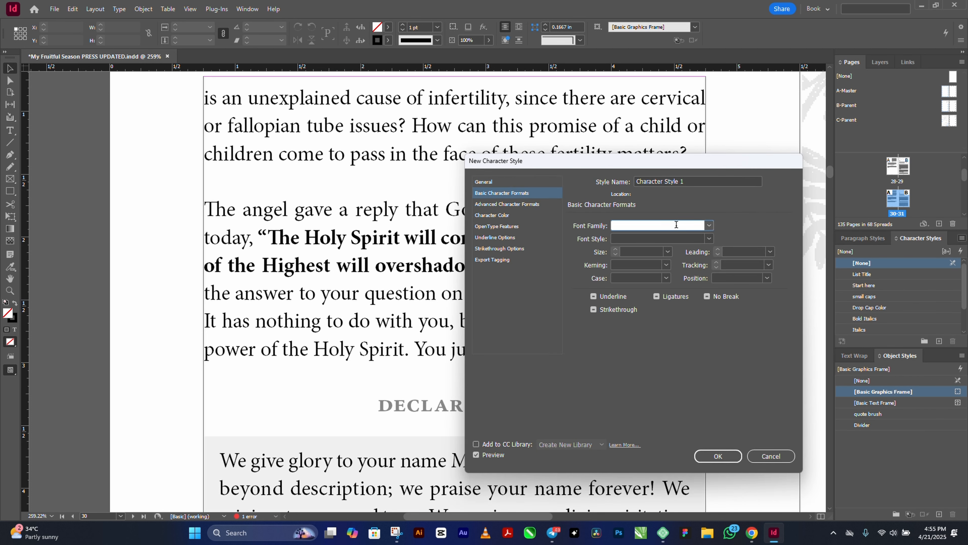
{"action": "type", "text": "Candara"}
{"action": "key", "text": "ctrl+a"}
{"action": "type", "text": "C"}
{"action": "key", "text": "Tab"}
Step: Set the new character style's font style to Bold and its size to 11 pt
{"action": "left_click", "coordinate": [710, 238]}
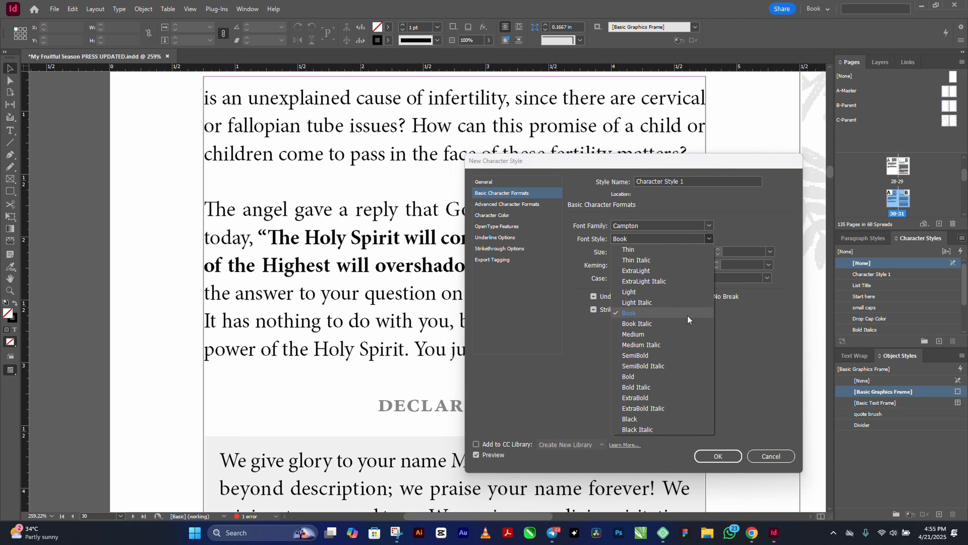
{"action": "left_click", "coordinate": [664, 377]}
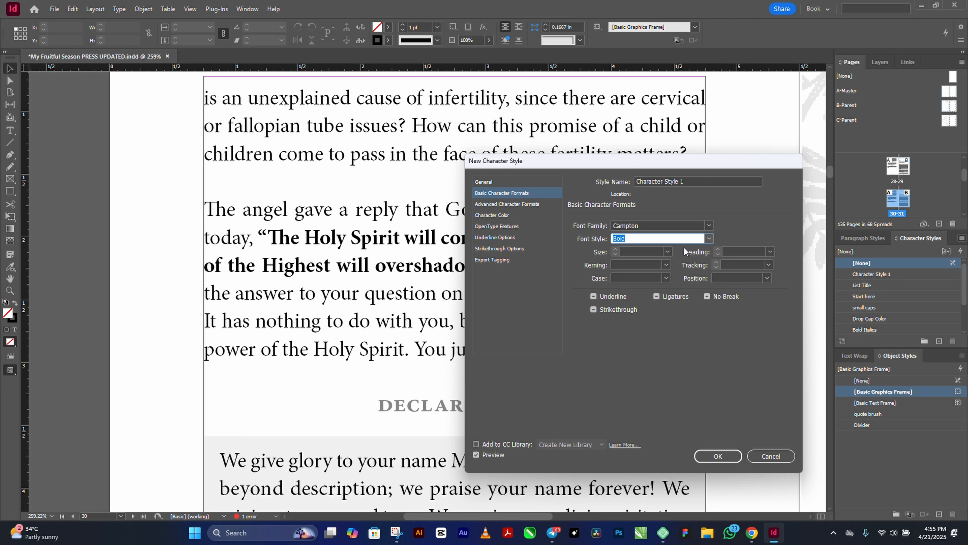
{"action": "left_click", "coordinate": [668, 252]}
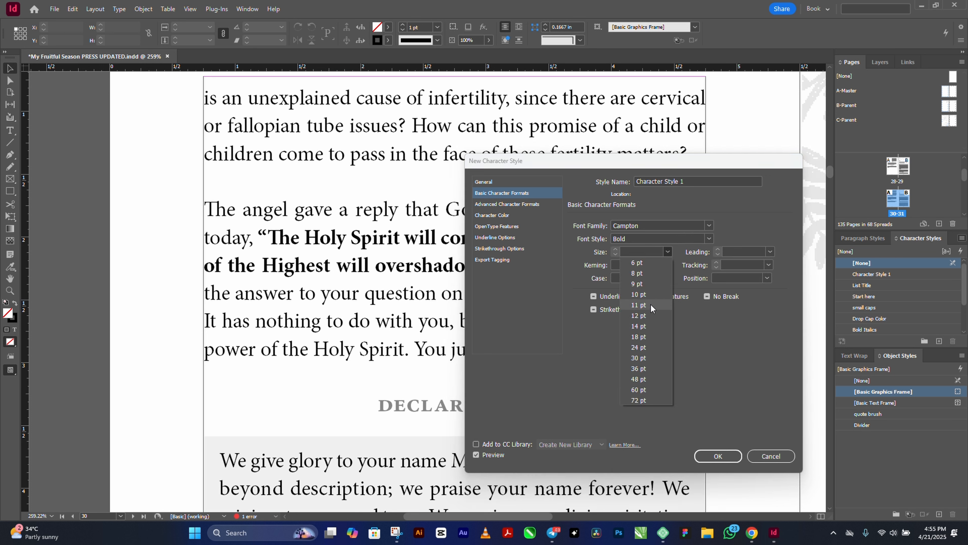
{"action": "left_click", "coordinate": [645, 305]}
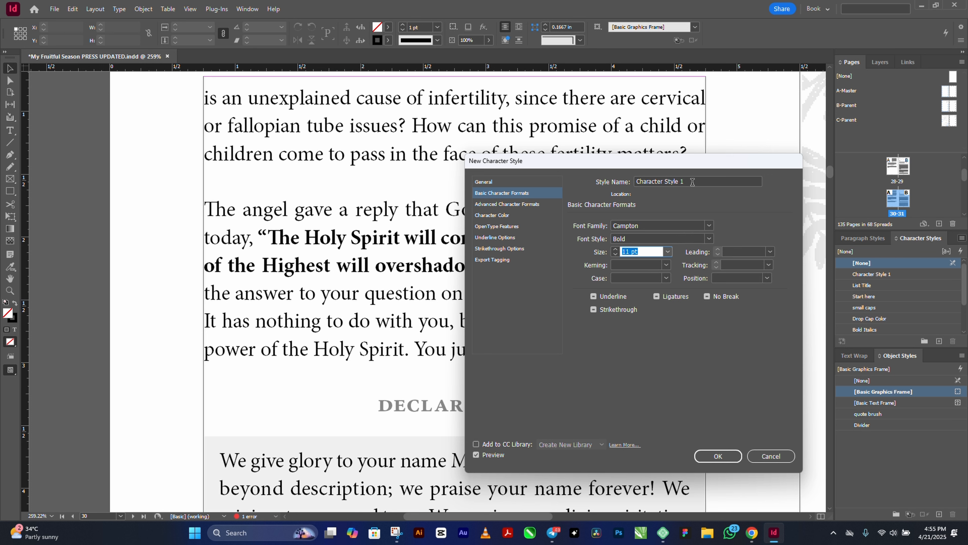
Step: Give the character style's underline a weight of 10 pt and the Solid line type
{"action": "left_click", "coordinate": [496, 237]}
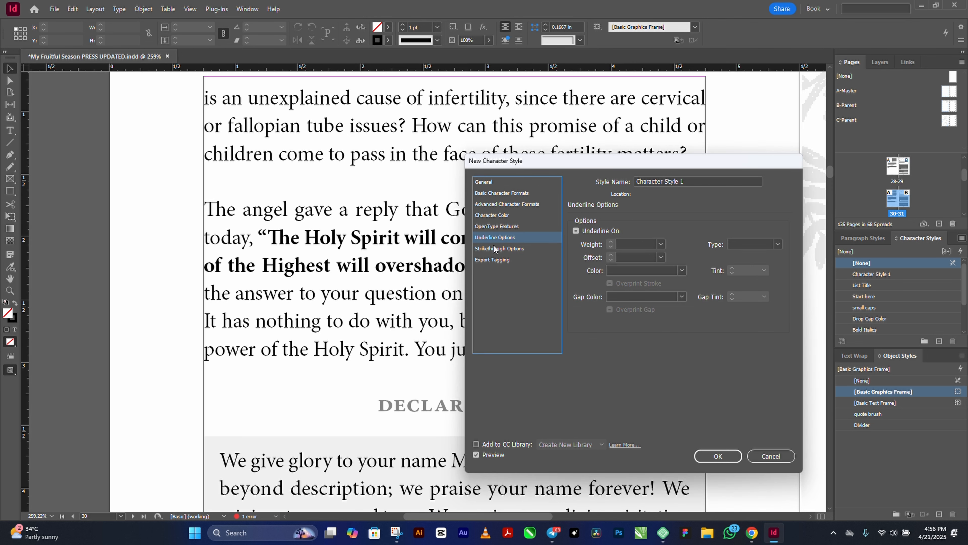
{"action": "left_click", "coordinate": [662, 245]}
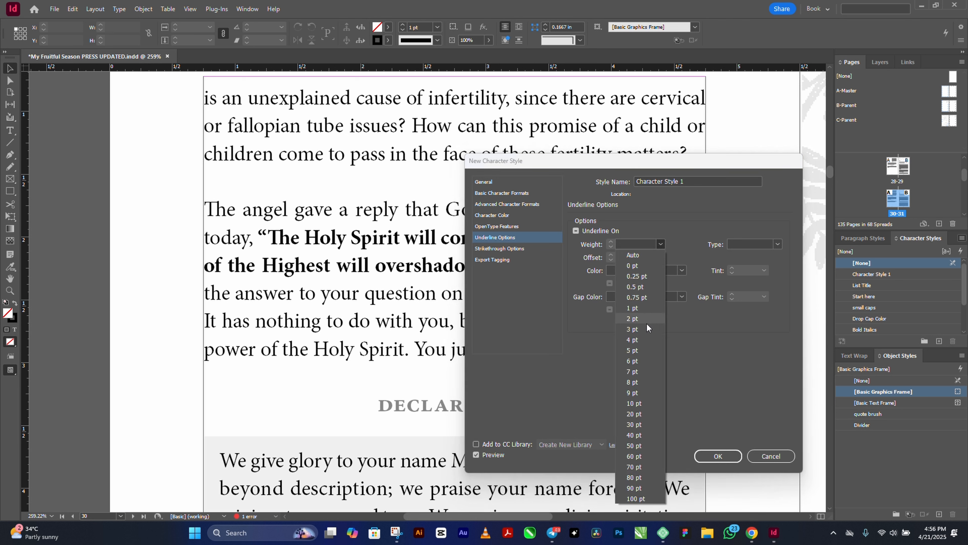
{"action": "left_click", "coordinate": [640, 404]}
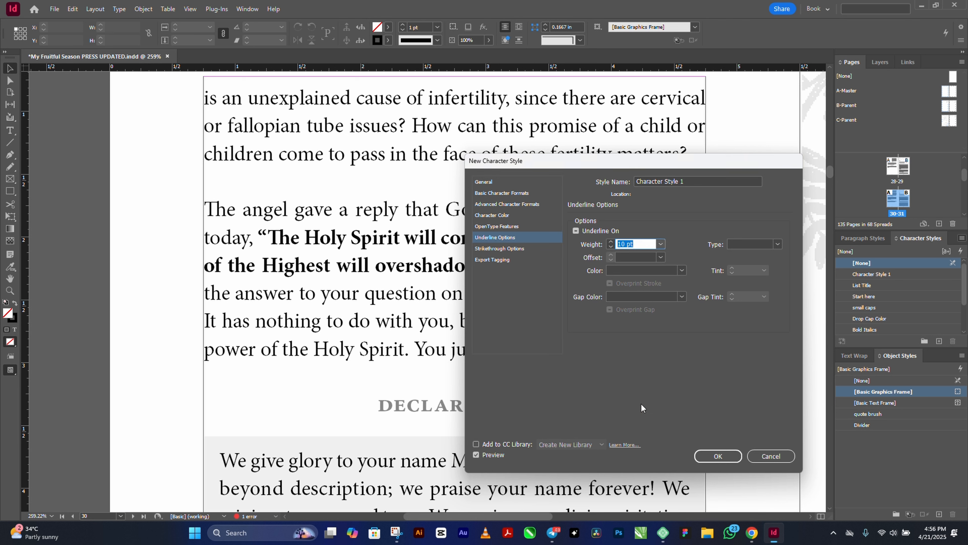
{"action": "left_click", "coordinate": [777, 245]}
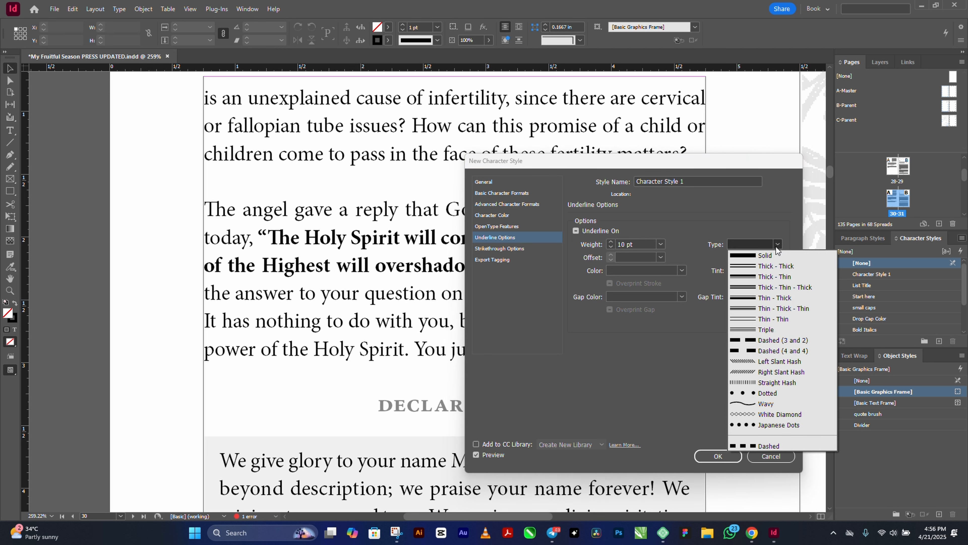
{"action": "left_click", "coordinate": [762, 259]}
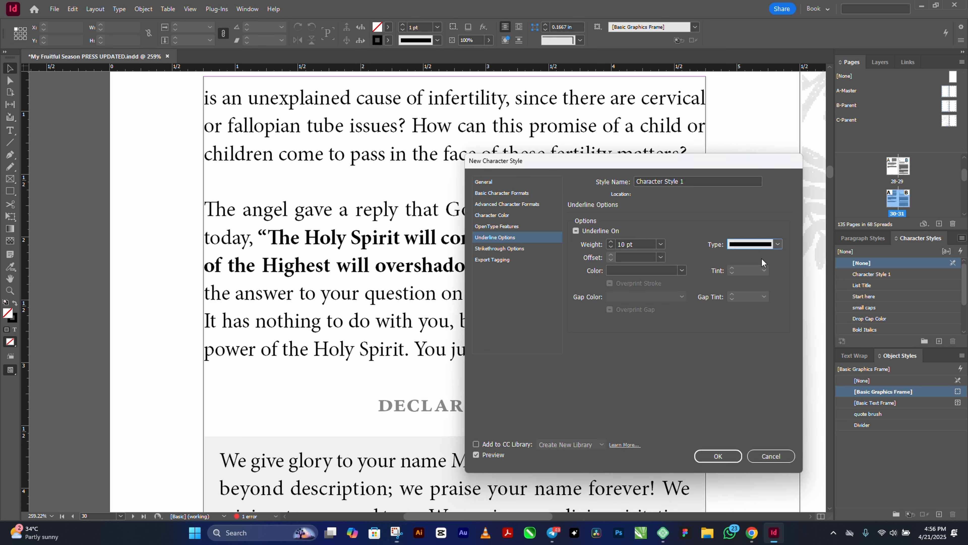
Step: Set the underline's offset to 1 pt and its color to [Registration]
{"action": "left_click", "coordinate": [660, 257]}
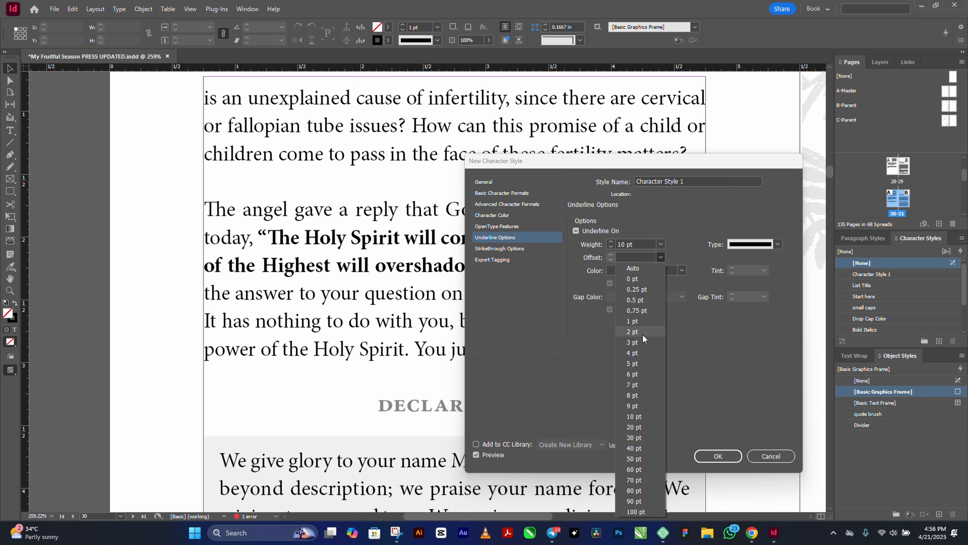
{"action": "left_click", "coordinate": [643, 322]}
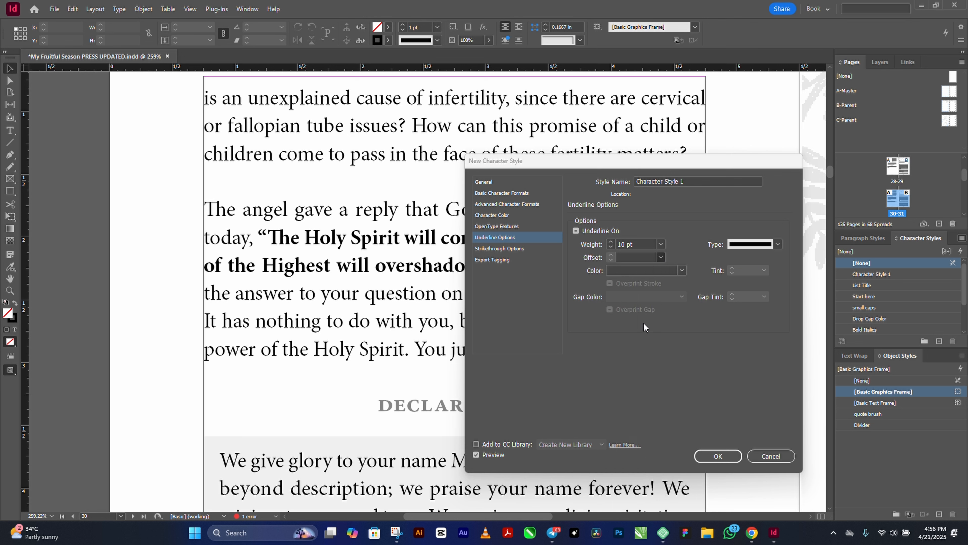
{"action": "left_click", "coordinate": [681, 271]}
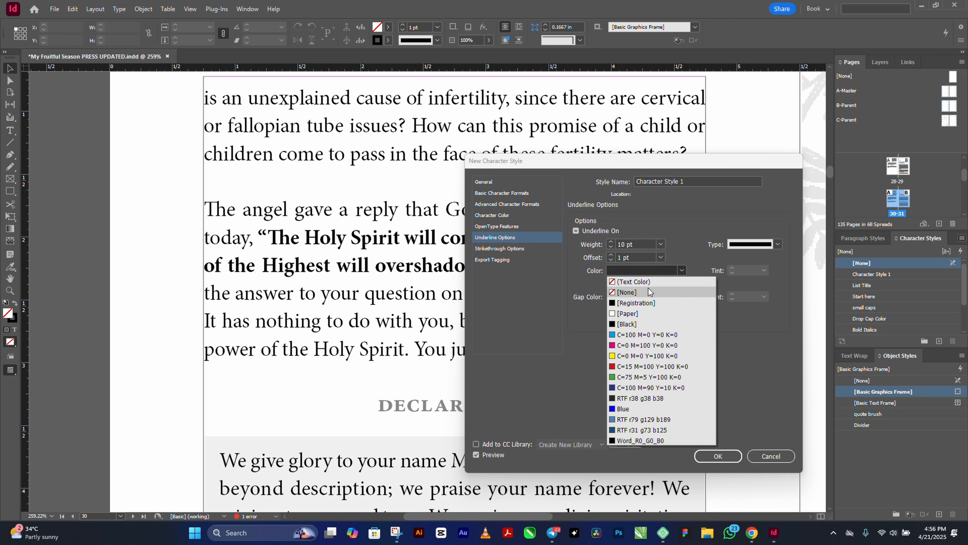
{"action": "left_click", "coordinate": [641, 302]}
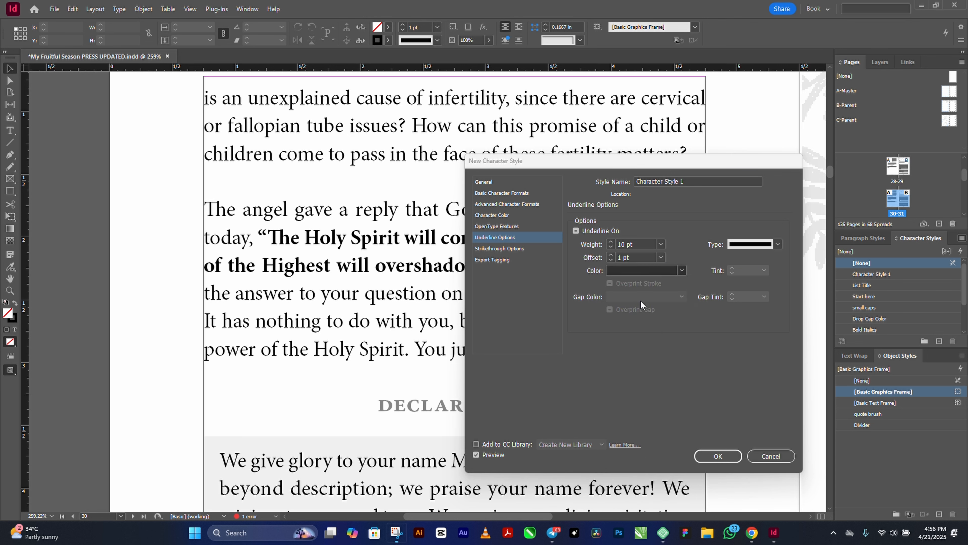
Step: Set the underline tint to 7%, review the basic character formats and save the new character style
{"action": "left_click", "coordinate": [764, 271]}
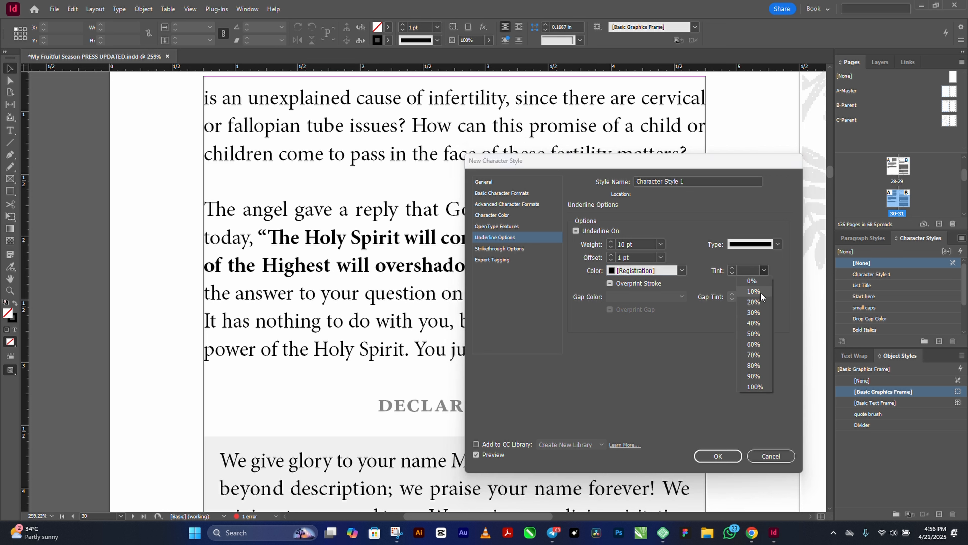
{"action": "left_click", "coordinate": [753, 292]}
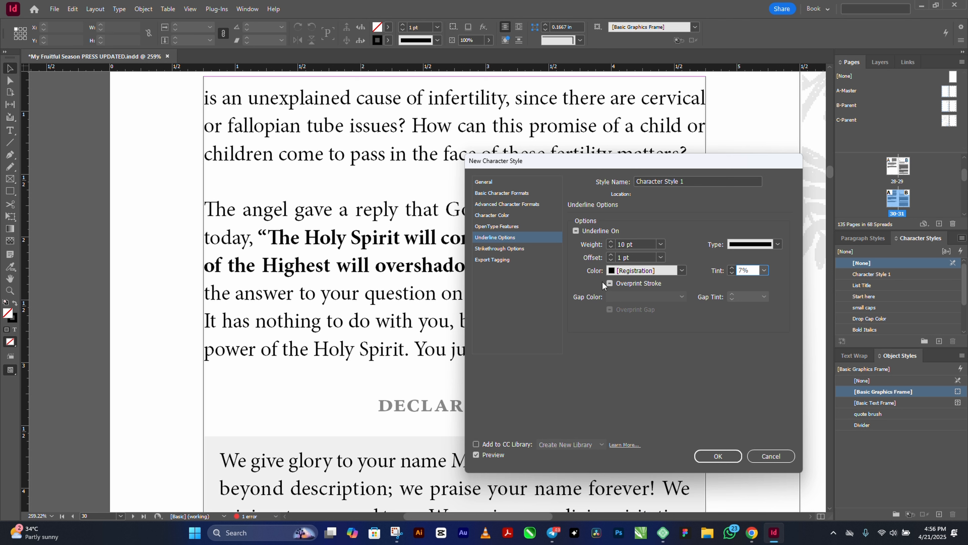
{"action": "left_click", "coordinate": [516, 193]}
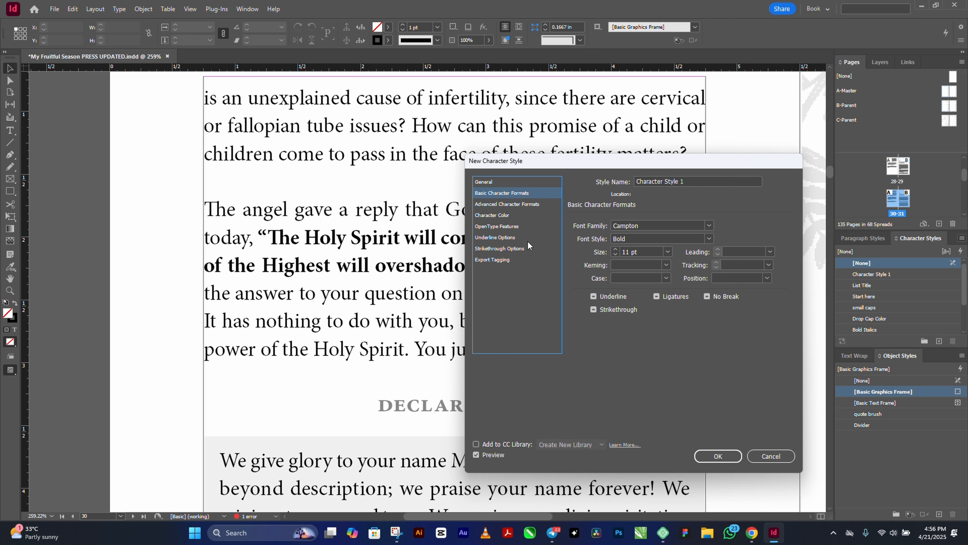
{"action": "left_click", "coordinate": [488, 236]}
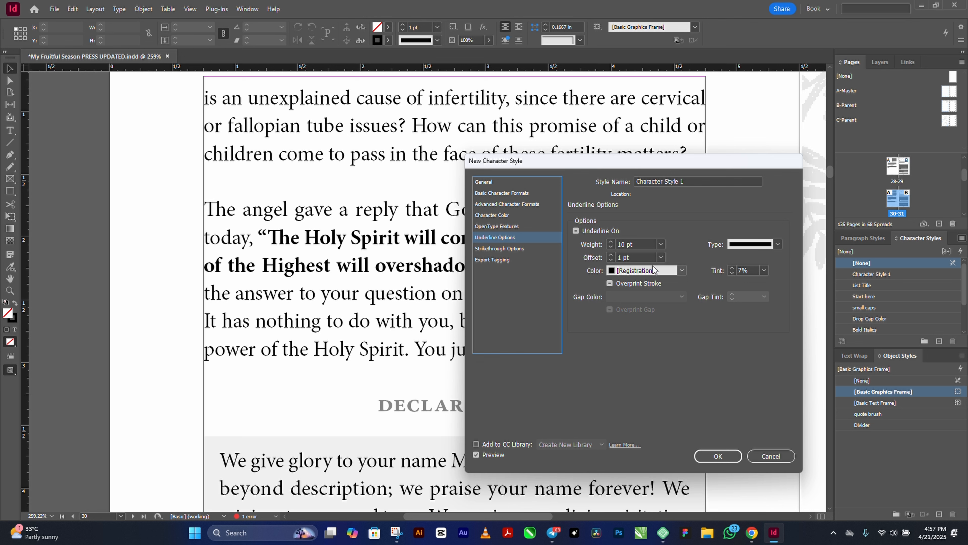
{"action": "left_click", "coordinate": [710, 460]}
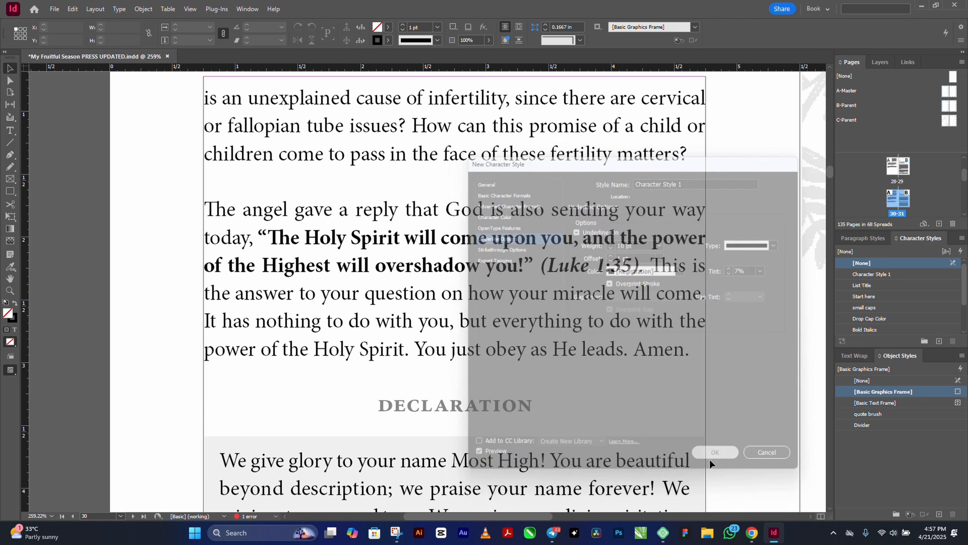
Step: Rename the new character style Call out
{"action": "right_click", "coordinate": [860, 276]}
{"action": "left_click", "coordinate": [873, 286]}
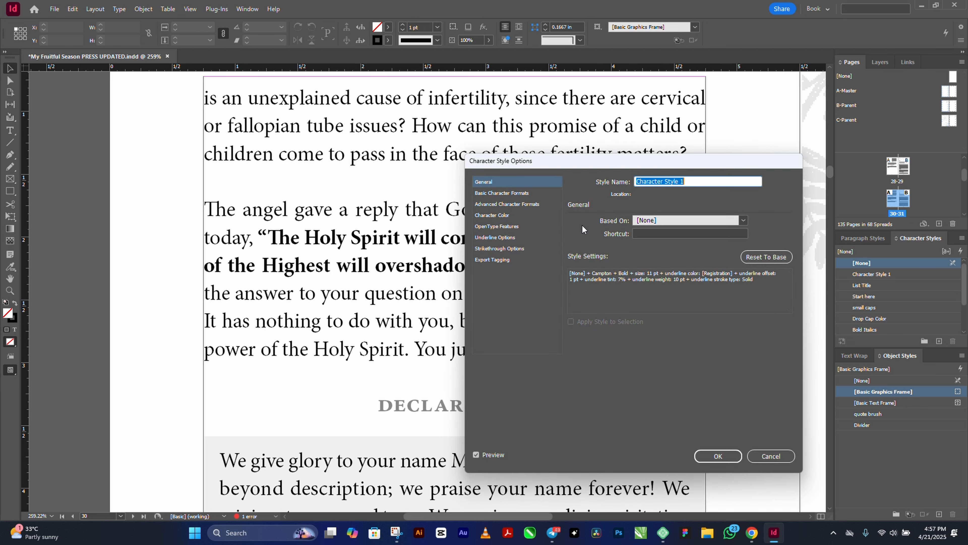
{"action": "type", "text": "Call out"}
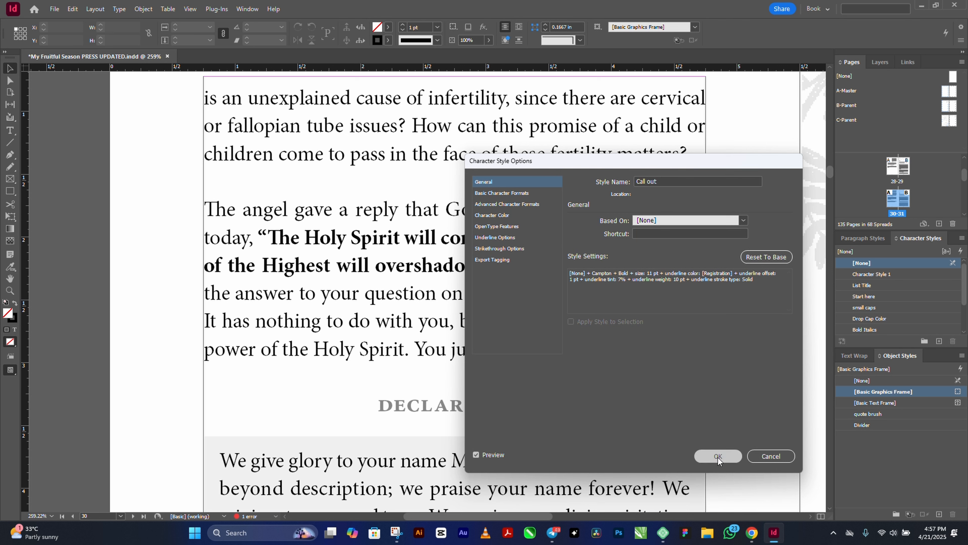
{"action": "left_click", "coordinate": [718, 456]}
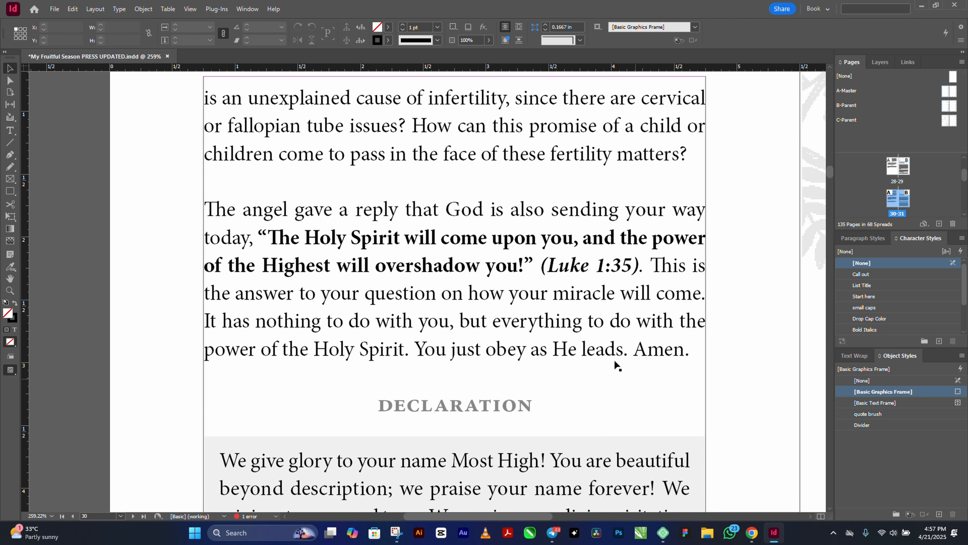
Step: Apply the Call out character style to the bold Holy Spirit quote, including its Luke 1:35 reference
{"action": "double_click", "coordinate": [258, 236]}
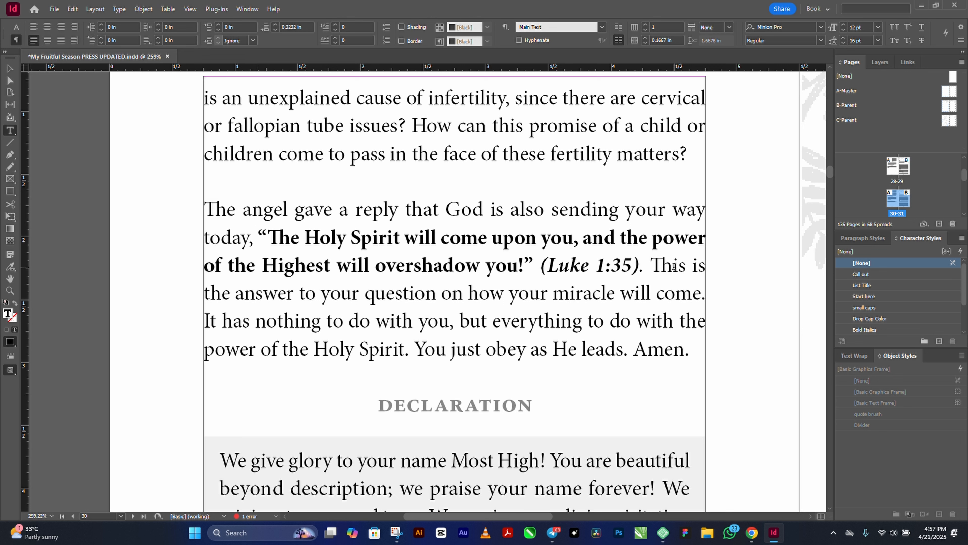
{"action": "left_click", "coordinate": [647, 263], "text": "shift"}
{"action": "left_click", "coordinate": [862, 273]}
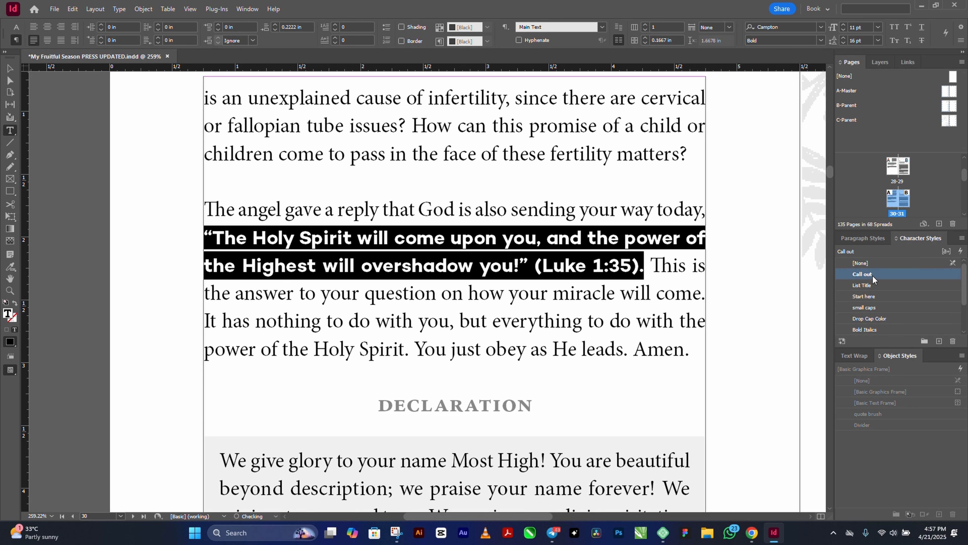
{"action": "left_click", "coordinate": [10, 68]}
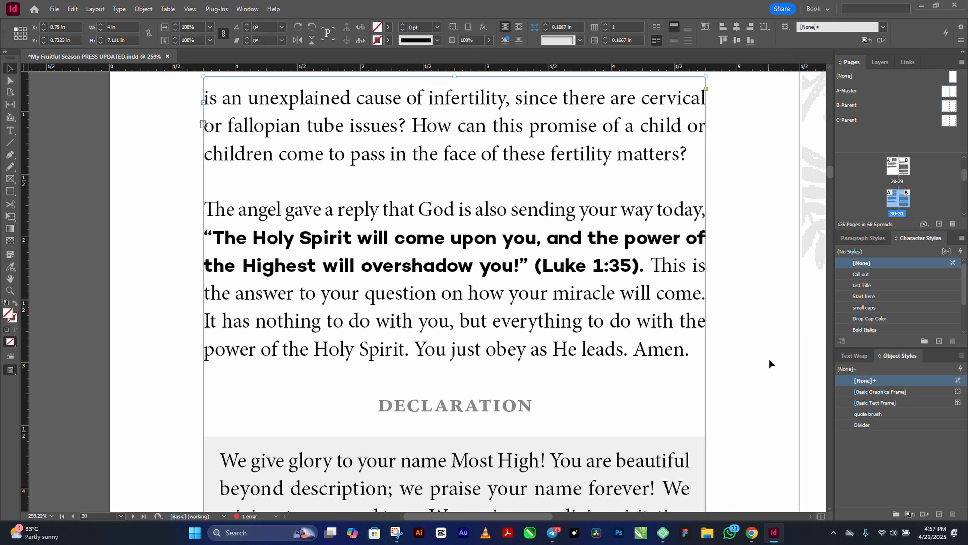
Step: Reopen the Call out character style for editing and set its underline offset to Auto
{"action": "right_click", "coordinate": [865, 277]}
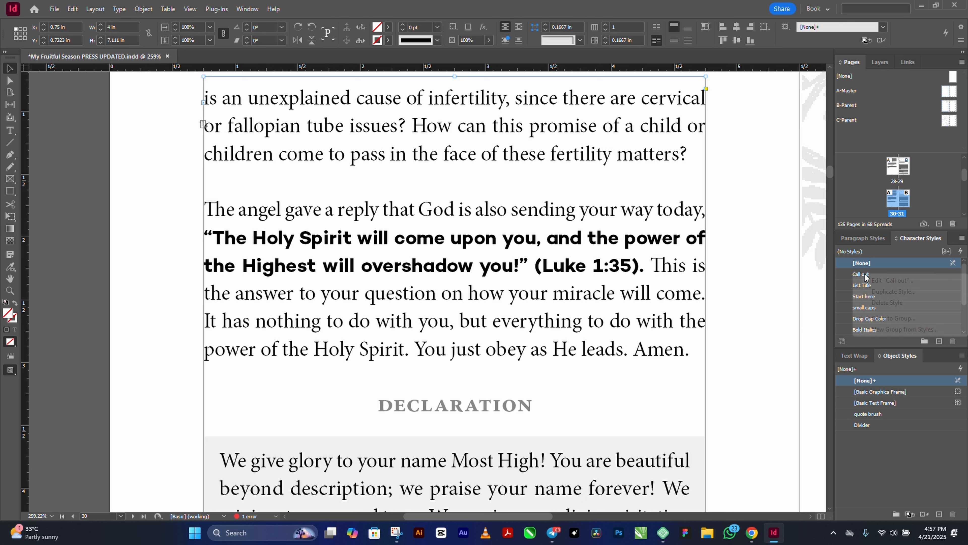
{"action": "left_click", "coordinate": [890, 280]}
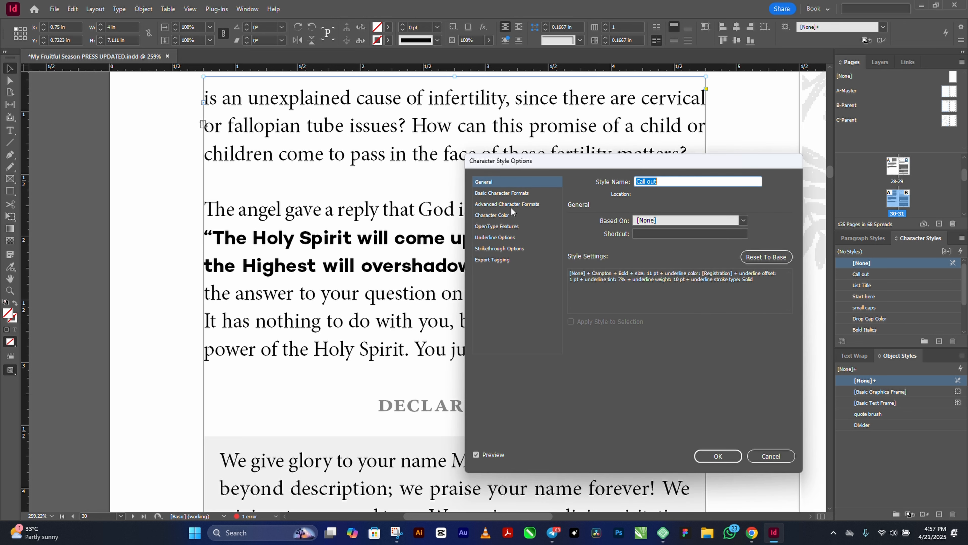
{"action": "left_click", "coordinate": [515, 194]}
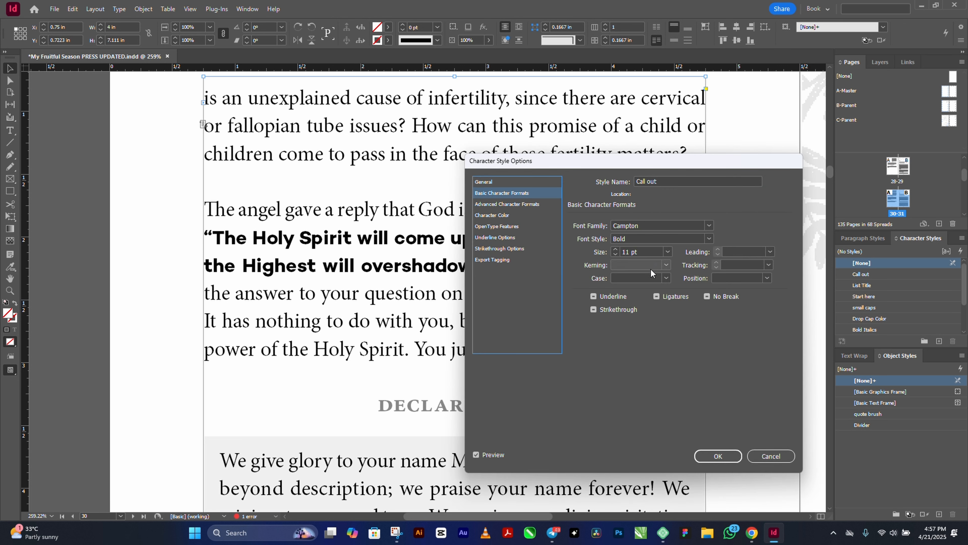
{"action": "left_click", "coordinate": [525, 205]}
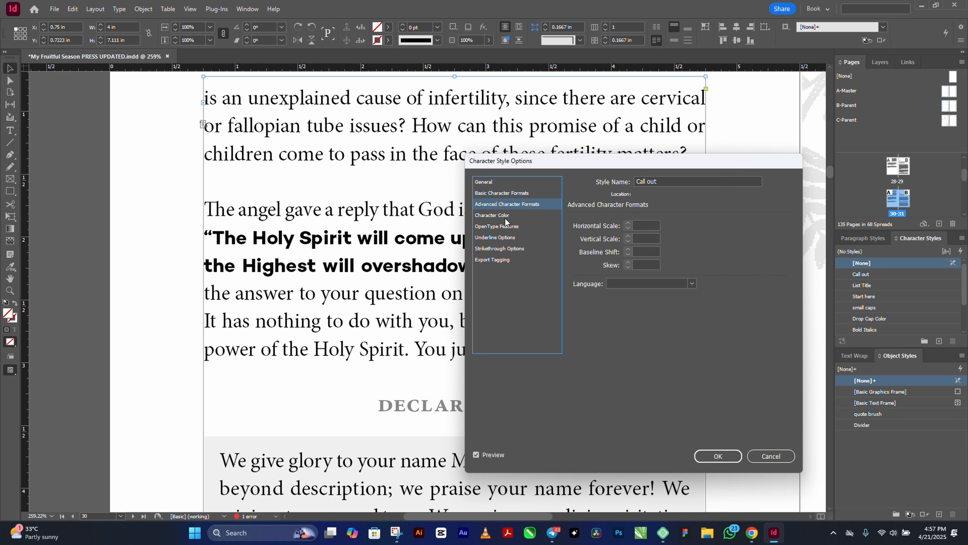
{"action": "left_click", "coordinate": [508, 238]}
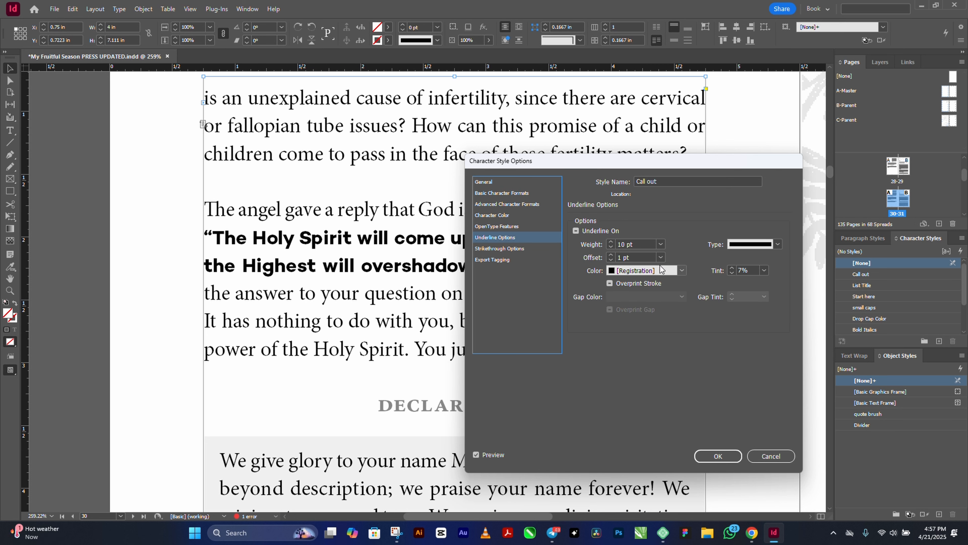
{"action": "left_click", "coordinate": [661, 257]}
{"action": "left_click", "coordinate": [628, 267]}
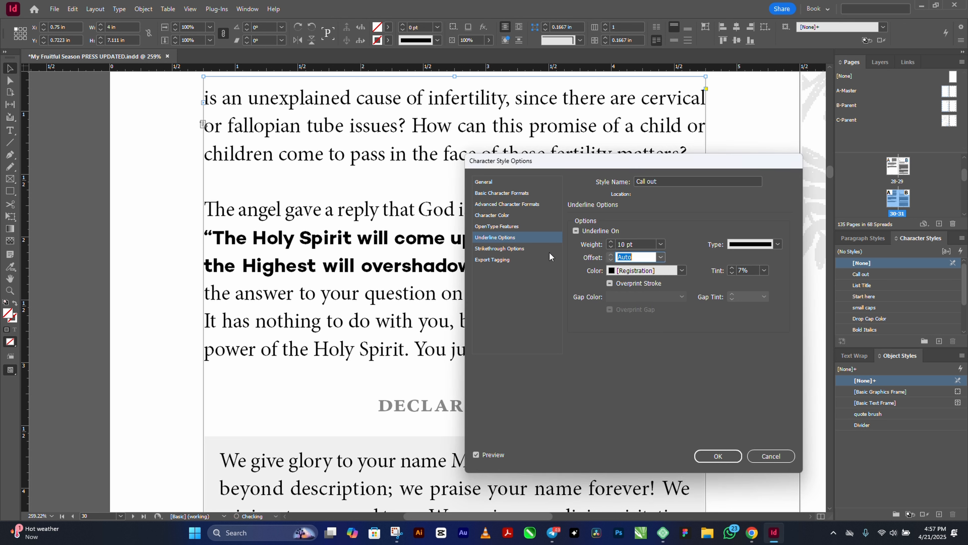
Step: Turn on the Call out style's underline and set its tint to 10%
{"action": "left_click", "coordinate": [765, 270]}
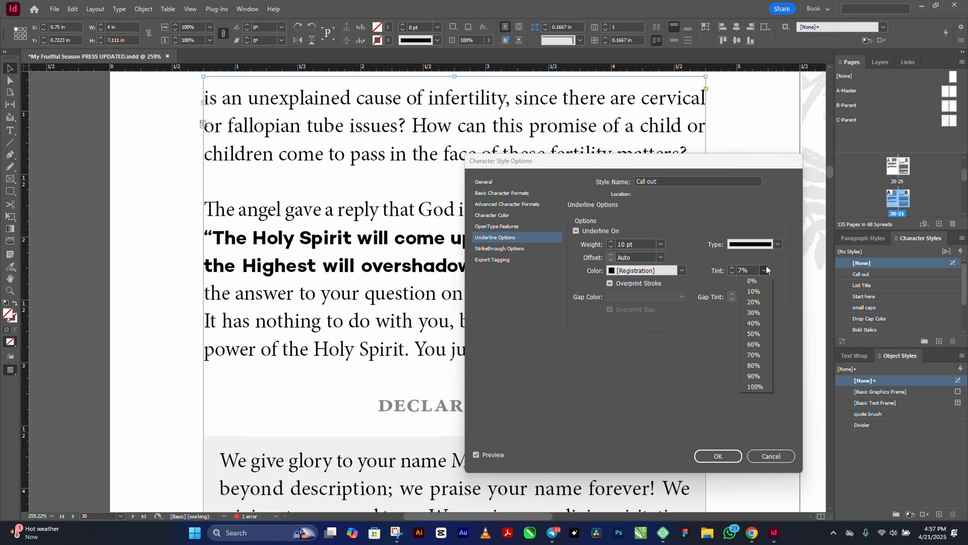
{"action": "left_click", "coordinate": [756, 386]}
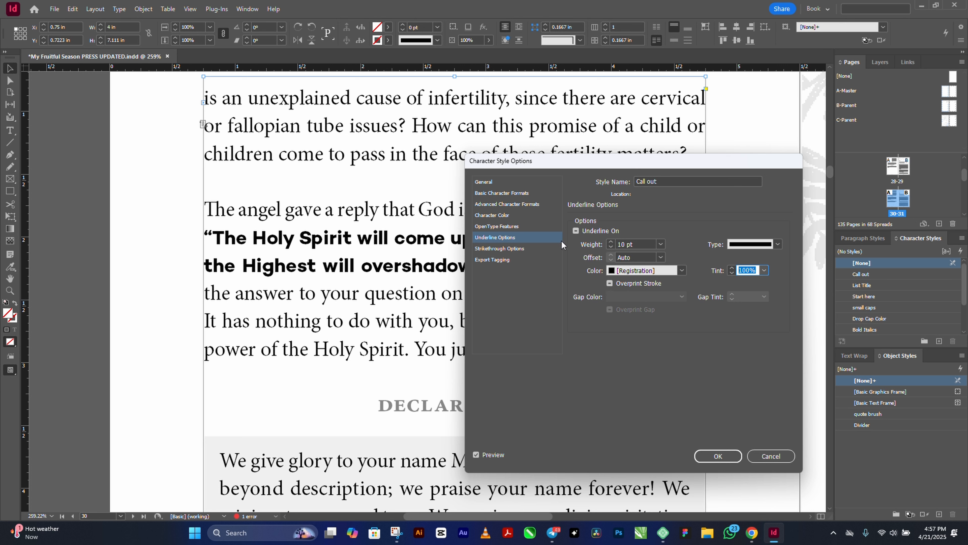
{"action": "left_click", "coordinate": [576, 231]}
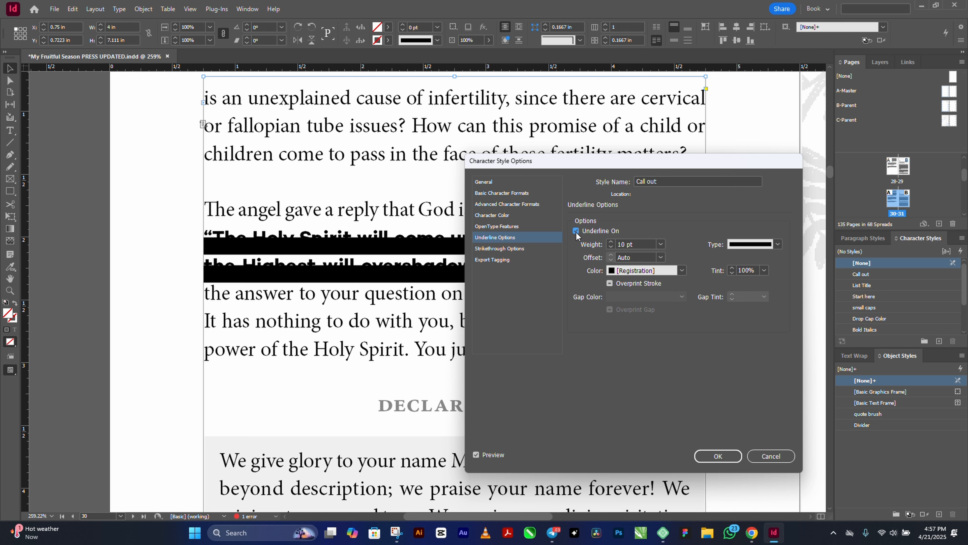
{"action": "left_click", "coordinate": [764, 270]}
{"action": "left_click", "coordinate": [760, 292]}
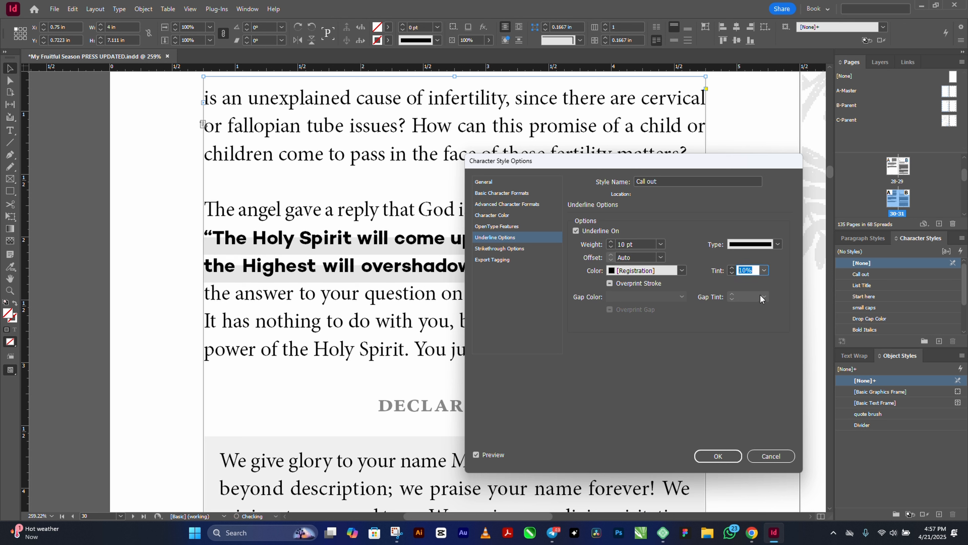
Step: Uncover the quote behind the style options and reduce the Call out underline weight to 7 pt
{"action": "left_click_drag", "start_coordinate": [671, 169], "coordinate": [714, 303]}
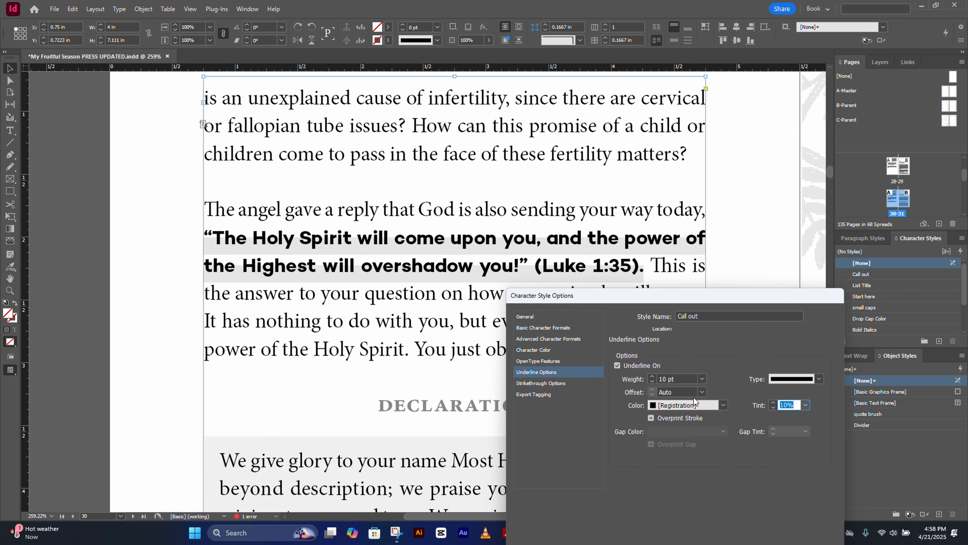
{"action": "left_click", "coordinate": [703, 379]}
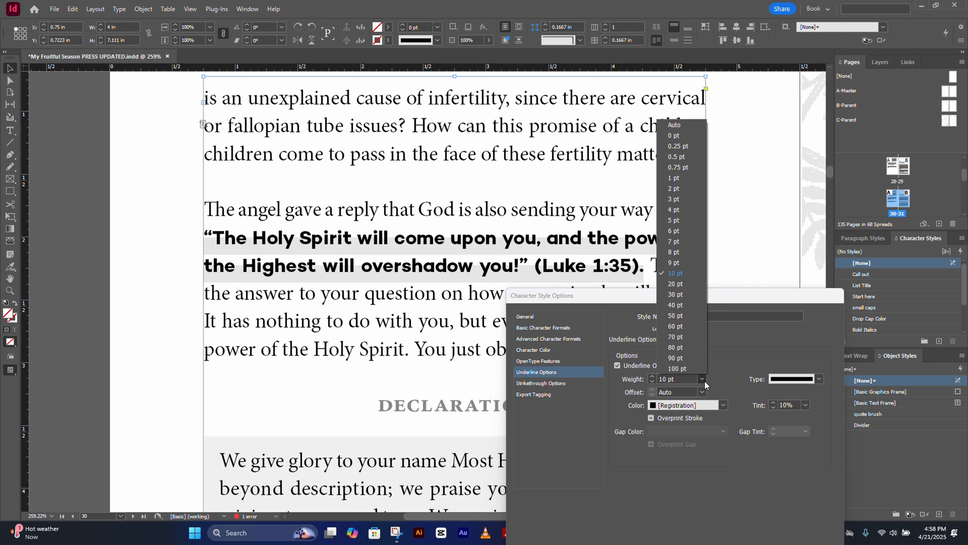
{"action": "left_click", "coordinate": [680, 253]}
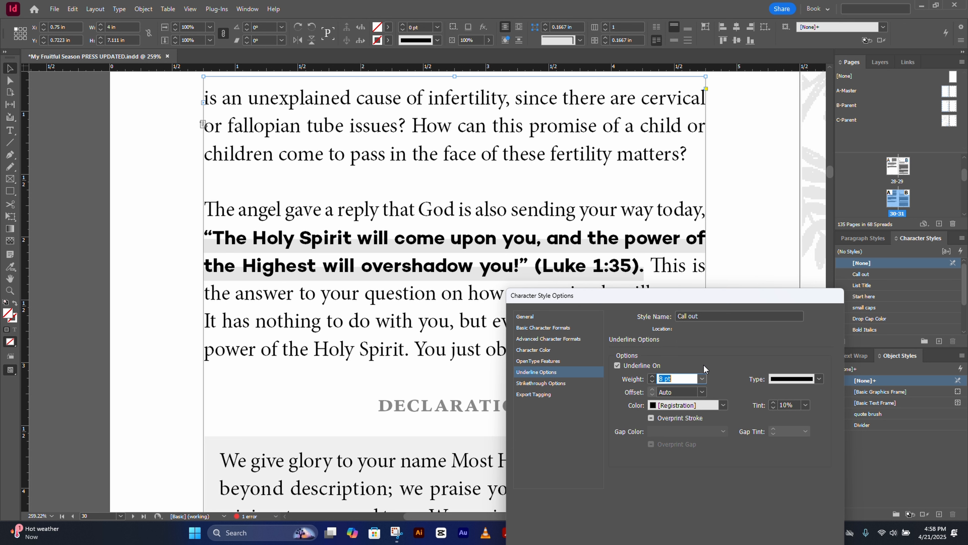
{"action": "left_click", "coordinate": [702, 378]}
{"action": "left_click", "coordinate": [690, 241]}
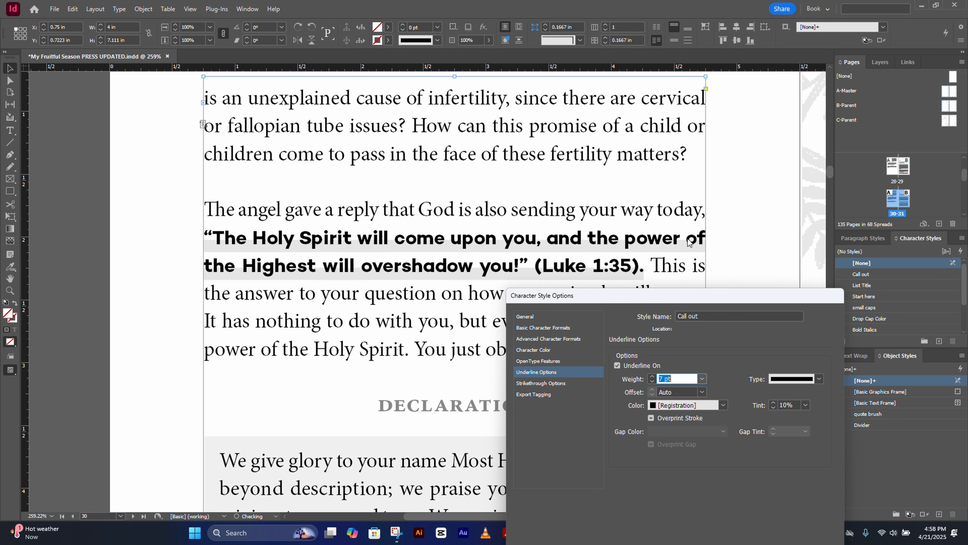
Step: Try underline offsets of 2 pt, 0.25 pt and 0 pt for the Call out style
{"action": "left_click", "coordinate": [703, 392]}
{"action": "left_click", "coordinate": [685, 209]}
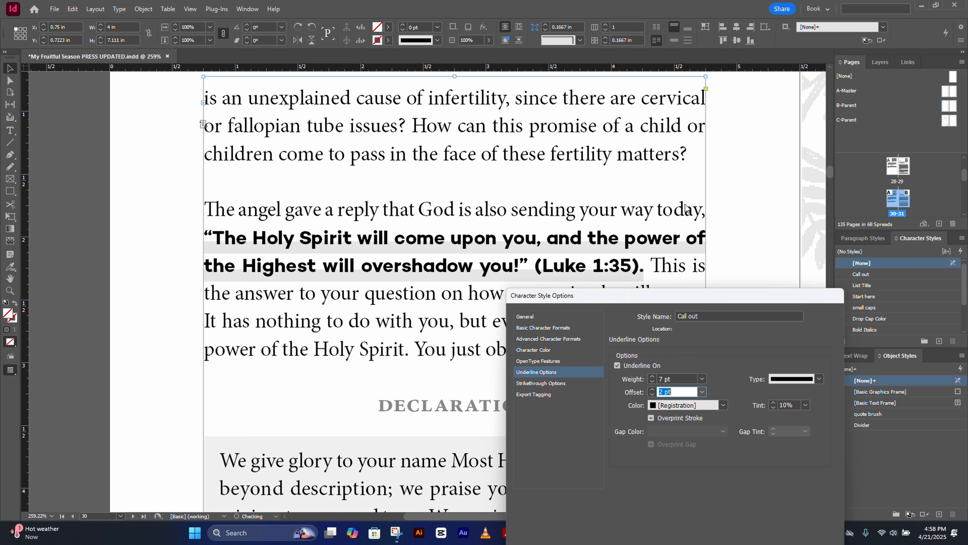
{"action": "left_click", "coordinate": [703, 392]}
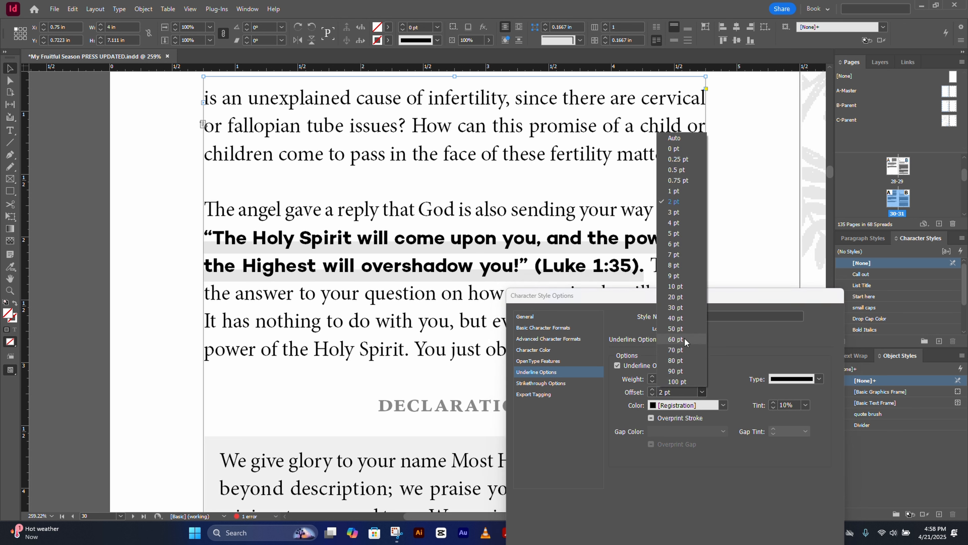
{"action": "left_click", "coordinate": [678, 159]}
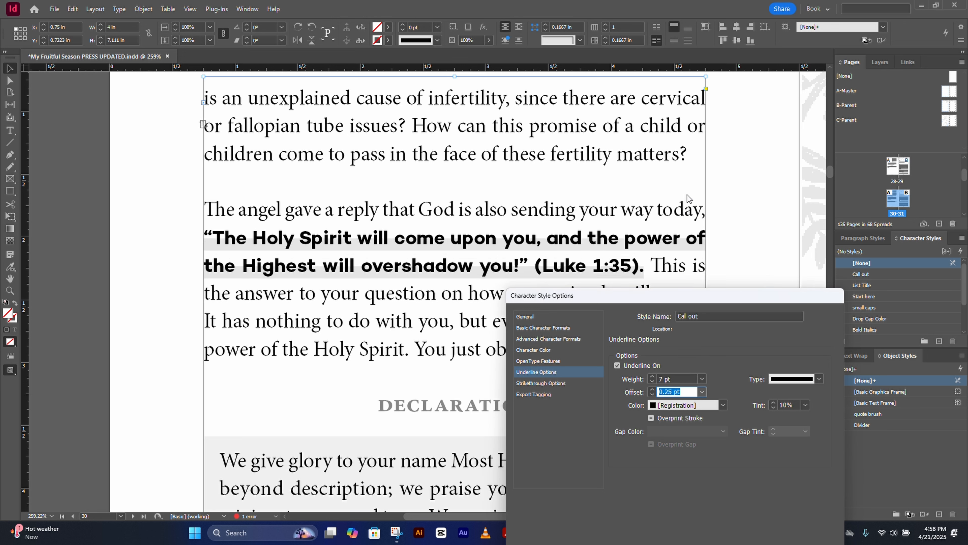
{"action": "left_click", "coordinate": [701, 392]}
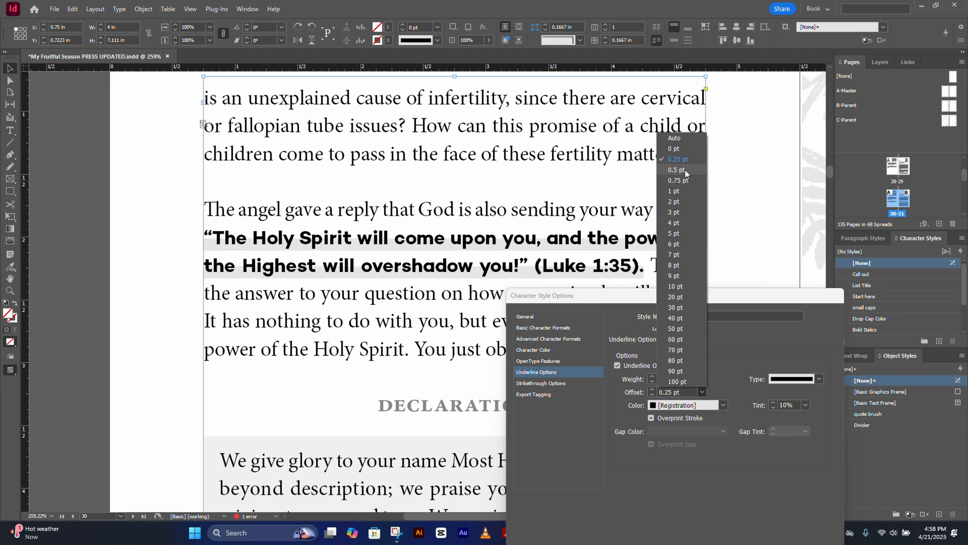
{"action": "left_click", "coordinate": [682, 148]}
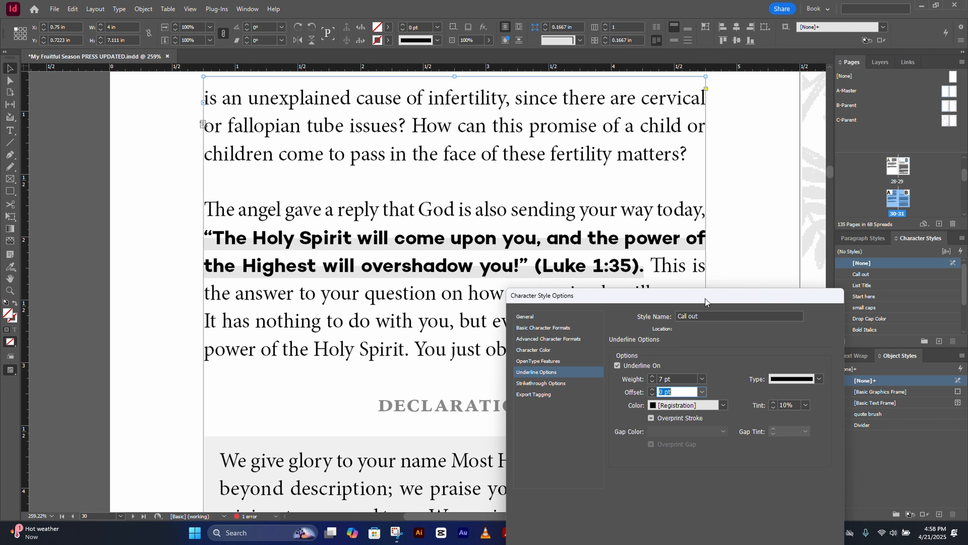
Step: Test negative underline offsets down to -6 pt on the quote and settle the Call out offset at 1 pt
{"action": "left_click_drag", "start_coordinate": [704, 302], "coordinate": [794, 141]}
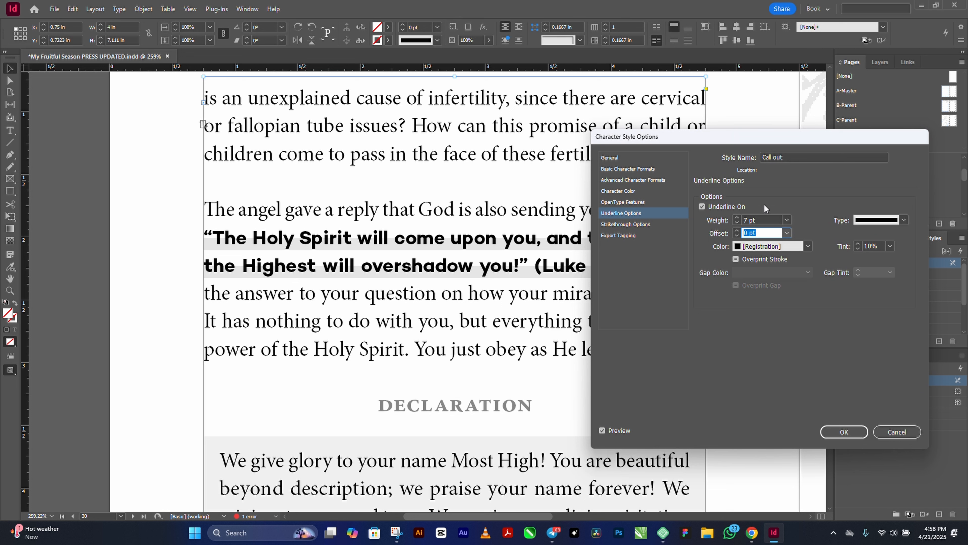
{"action": "left_click", "coordinate": [736, 236]}
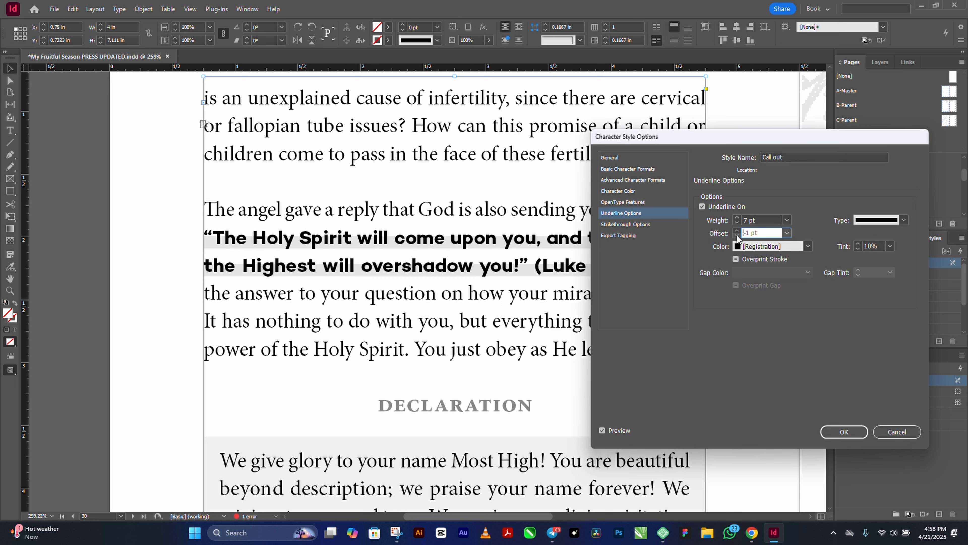
{"action": "left_click", "coordinate": [737, 236]}
{"action": "left_click", "coordinate": [736, 236]}
{"action": "left_click", "coordinate": [736, 236]}
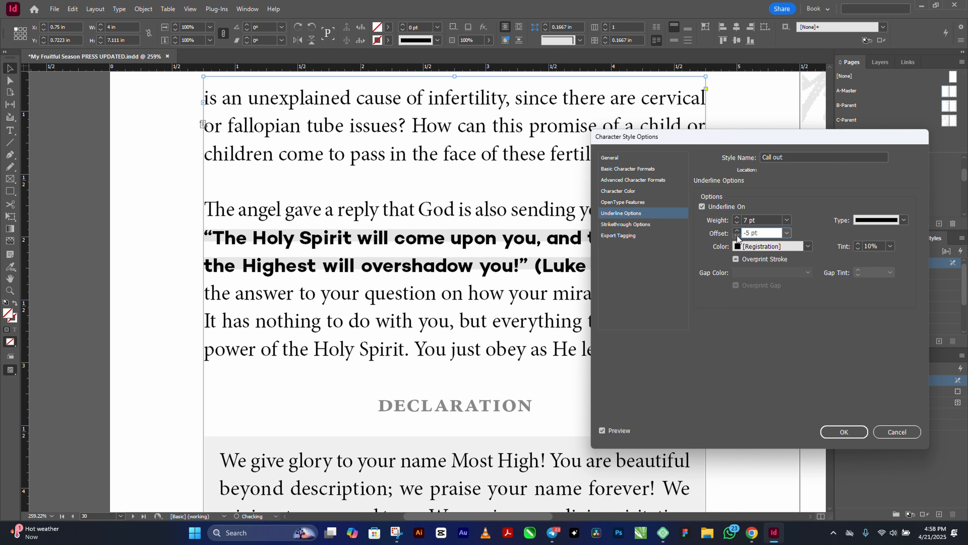
{"action": "left_click", "coordinate": [737, 236]}
{"action": "left_click", "coordinate": [737, 231]}
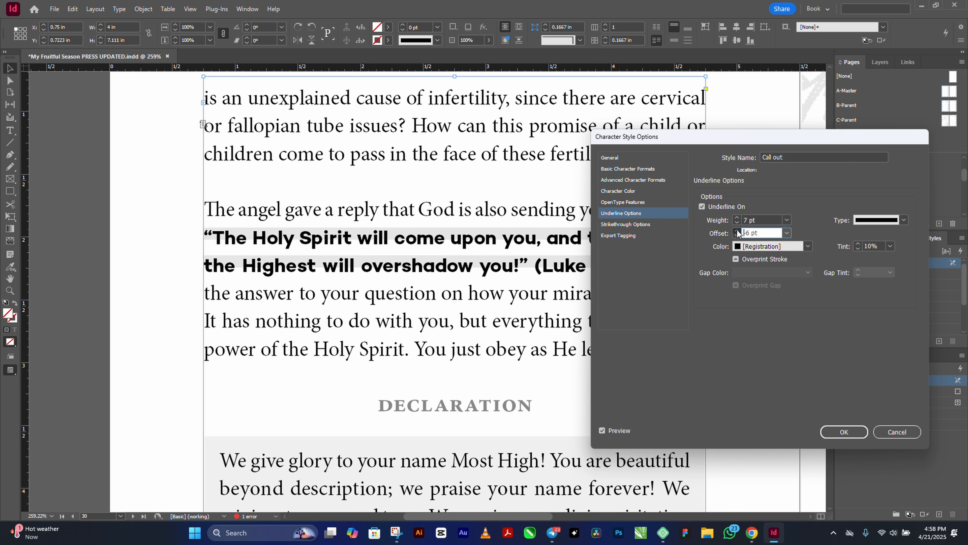
{"action": "left_click", "coordinate": [737, 230]}
{"action": "left_click", "coordinate": [736, 231]}
{"action": "left_click", "coordinate": [737, 230]}
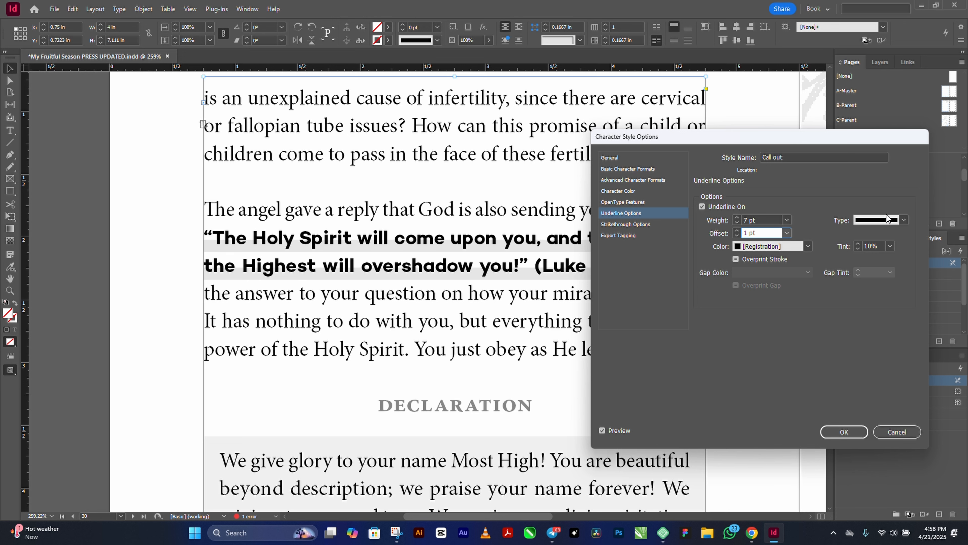
Step: Try the Wavy and Left Slant Hash underline types on the Call out style, restore Solid and save the style
{"action": "left_click", "coordinate": [906, 221]}
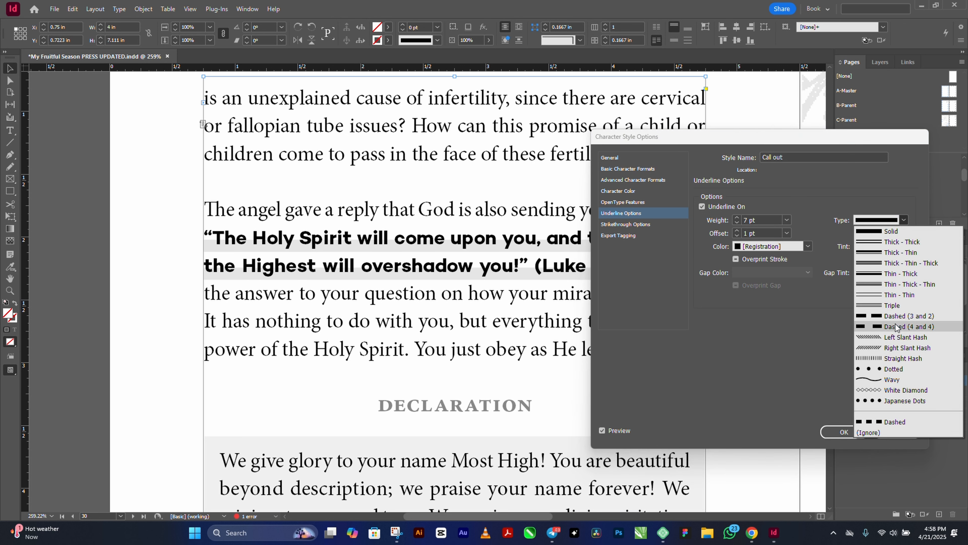
{"action": "left_click", "coordinate": [895, 380]}
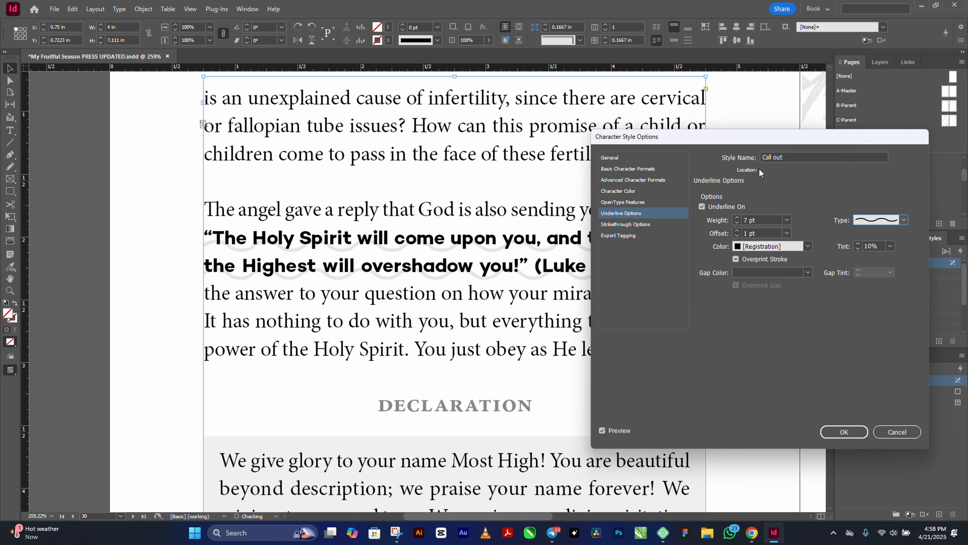
{"action": "mouse_move", "coordinate": [773, 142]}
{"action": "left_mouse_down"}
{"action": "mouse_move", "coordinate": [761, 175]}
{"action": "mouse_move", "coordinate": [575, 368]}
{"action": "mouse_move", "coordinate": [717, 265]}
{"action": "mouse_move", "coordinate": [810, 172]}
{"action": "left_mouse_up"}
{"action": "left_click", "coordinate": [925, 251]}
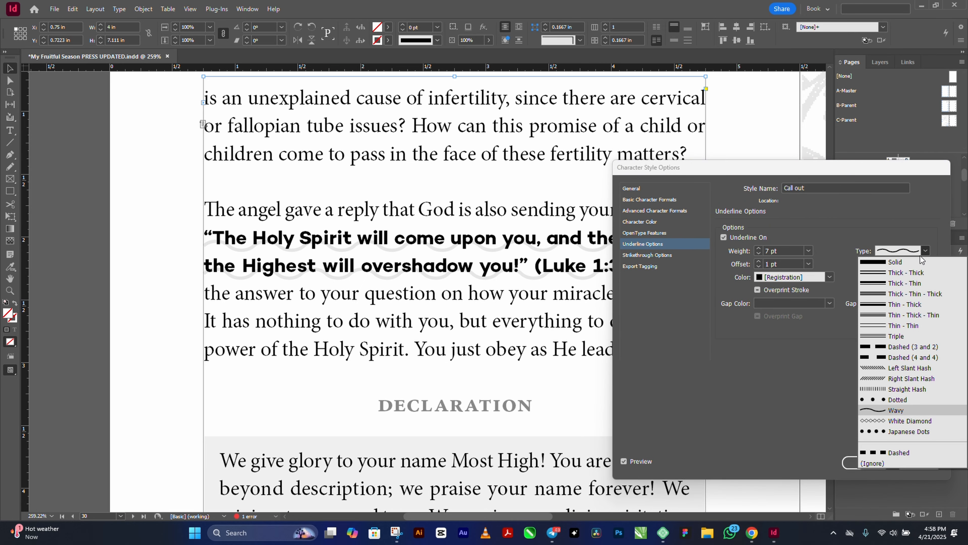
{"action": "left_click", "coordinate": [893, 368]}
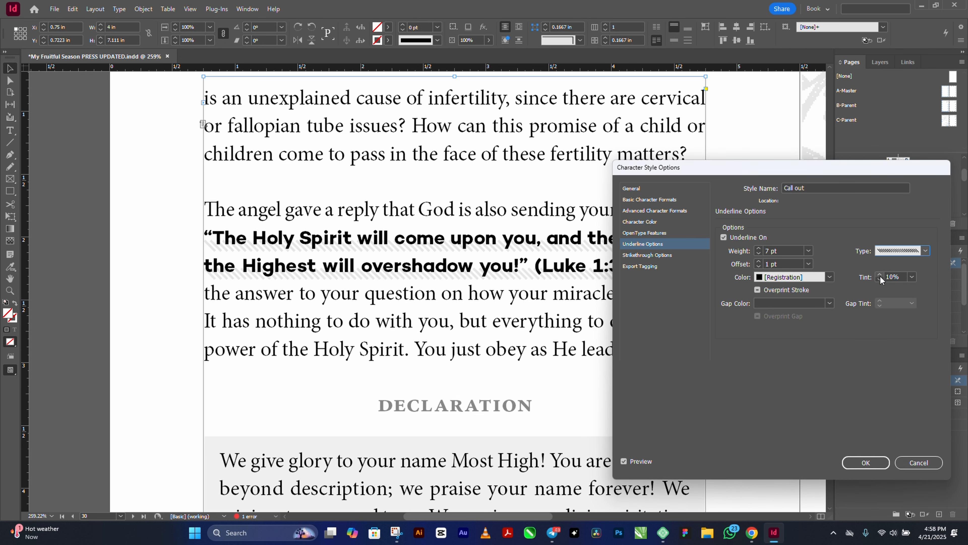
{"action": "left_click", "coordinate": [925, 251]}
{"action": "left_click", "coordinate": [892, 262]}
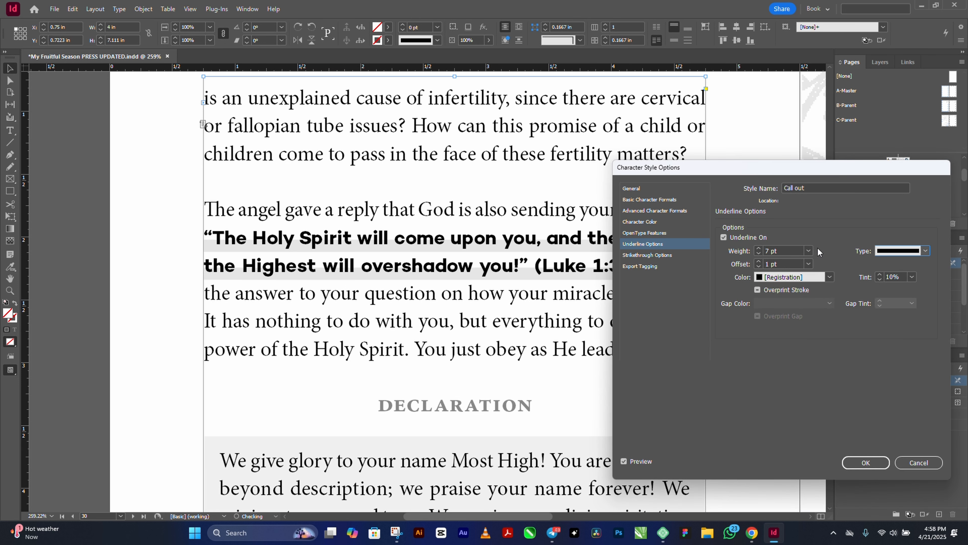
{"action": "left_click", "coordinate": [879, 280]}
{"action": "left_click", "coordinate": [863, 462]}
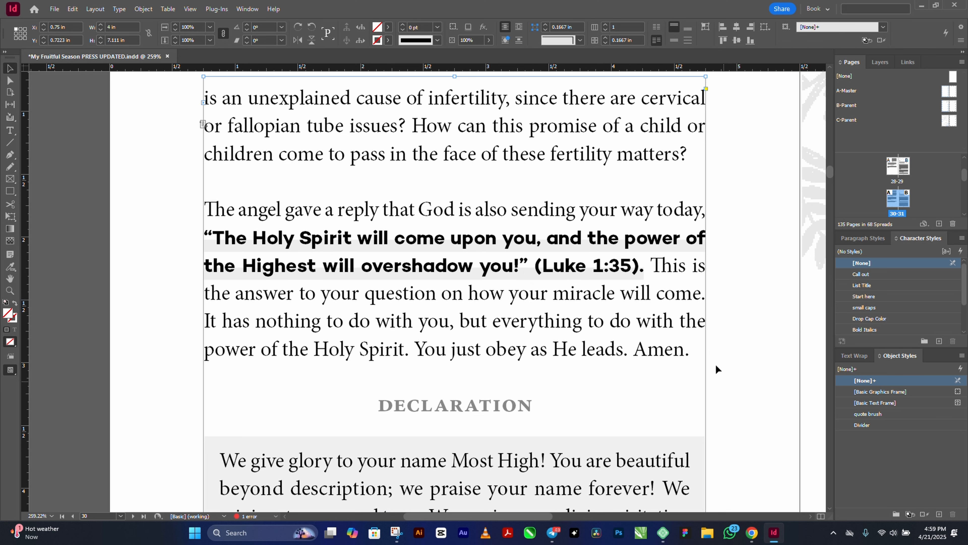
Step: Switch to the browser and examine the highlighted call-out and the torn-paper Re-Shaping Your Mindset page in TRS sample chapter.pdf
{"action": "left_click", "coordinate": [751, 533]}
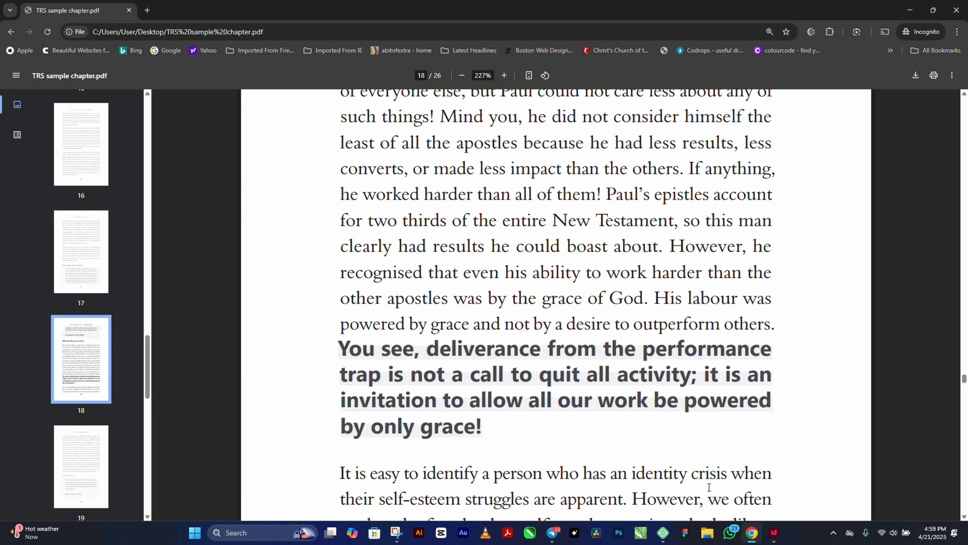
{"action": "scroll", "coordinate": [608, 386], "scroll_direction": "down", "scroll_amount": 5}
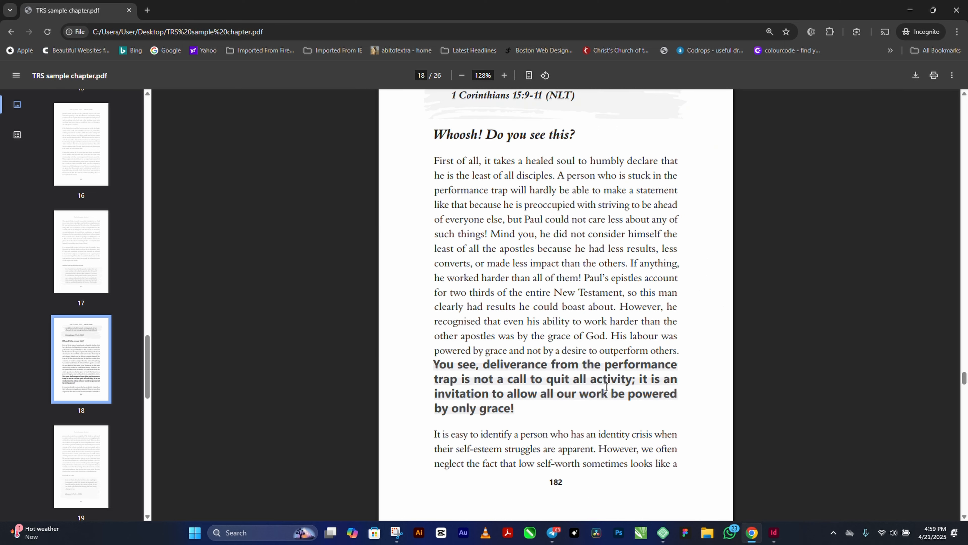
{"action": "scroll", "coordinate": [607, 390], "scroll_direction": "down", "scroll_amount": 10}
{"action": "scroll", "coordinate": [606, 390], "scroll_direction": "down", "scroll_amount": 15}
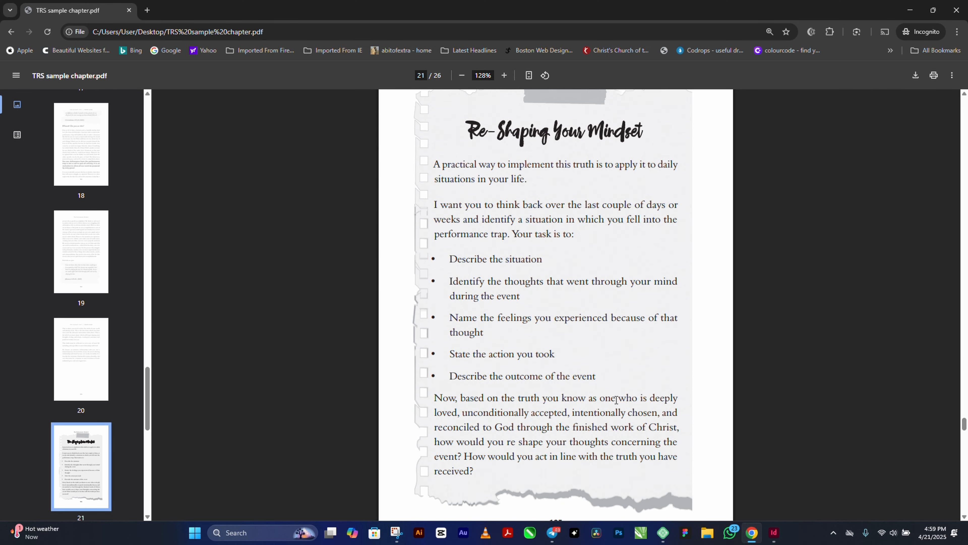
{"action": "scroll", "coordinate": [616, 400], "scroll_direction": "down", "scroll_amount": 1}
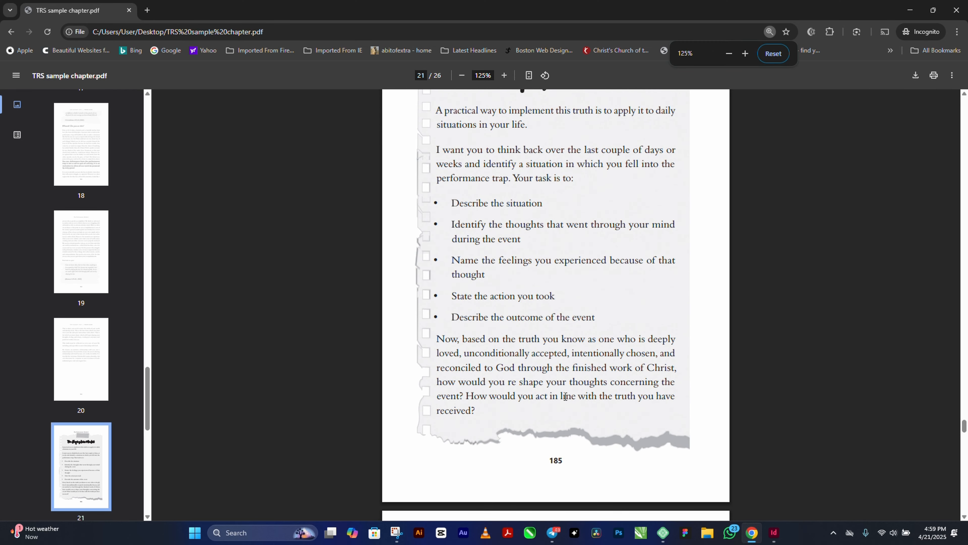
{"action": "scroll", "coordinate": [565, 396], "scroll_direction": "up", "scroll_amount": 3}
{"action": "scroll", "coordinate": [586, 379], "scroll_direction": "down", "scroll_amount": 1}
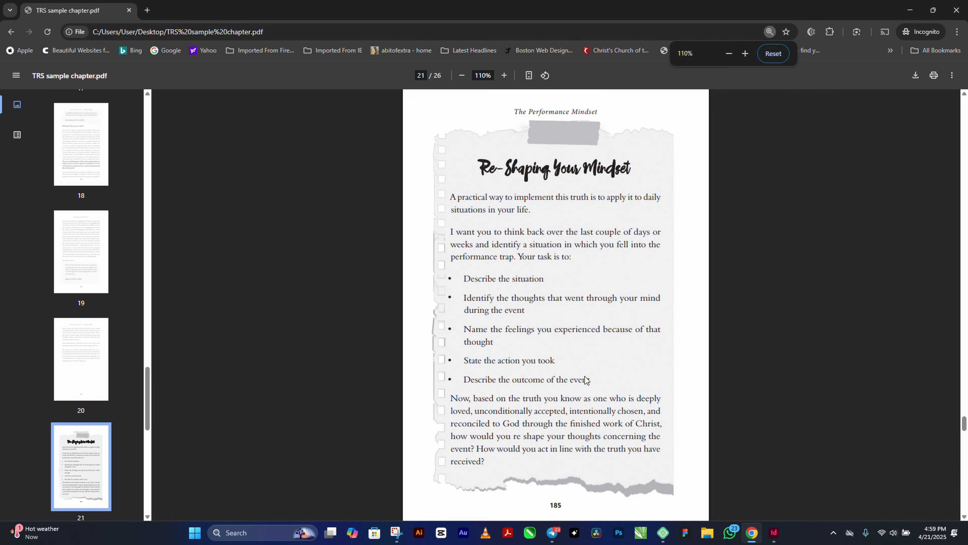
Step: Switch back to InDesign and bring the spread of pages 32 and 33 into view
{"action": "left_click", "coordinate": [774, 532]}
{"action": "scroll", "coordinate": [446, 336], "scroll_direction": "down", "scroll_amount": 5}
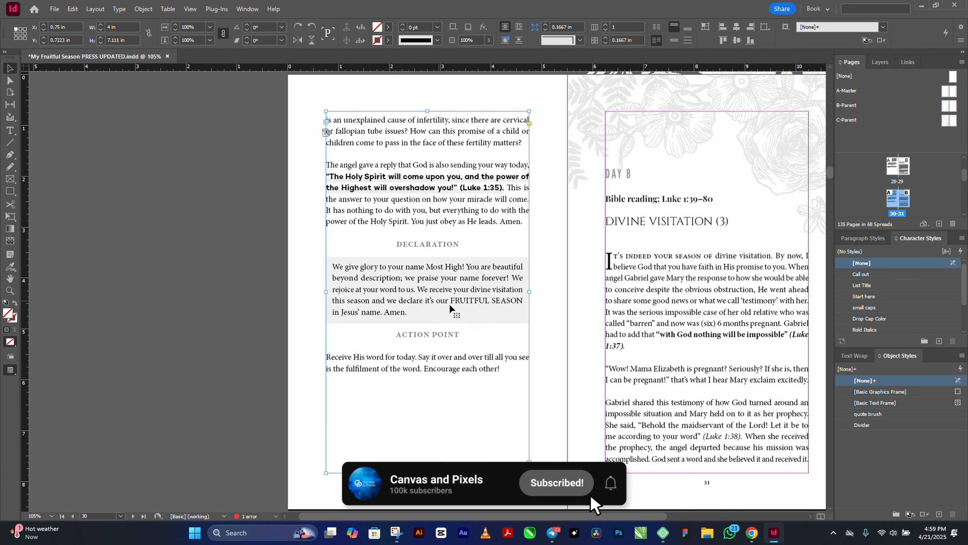
{"action": "scroll", "coordinate": [488, 306], "scroll_direction": "down", "scroll_amount": 15}
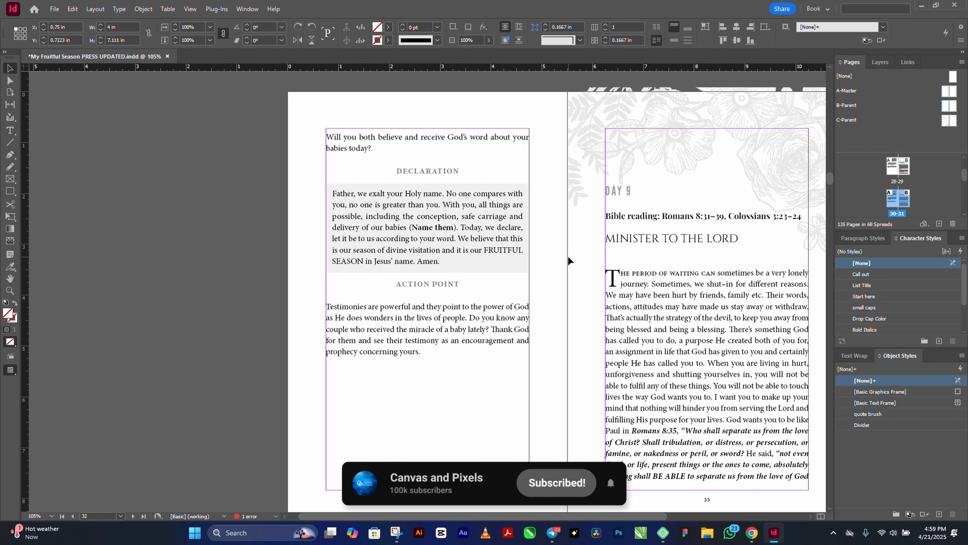
{"action": "key", "text": "space"}
{"action": "left_click_drag", "start_coordinate": [568, 278], "coordinate": [523, 280]}
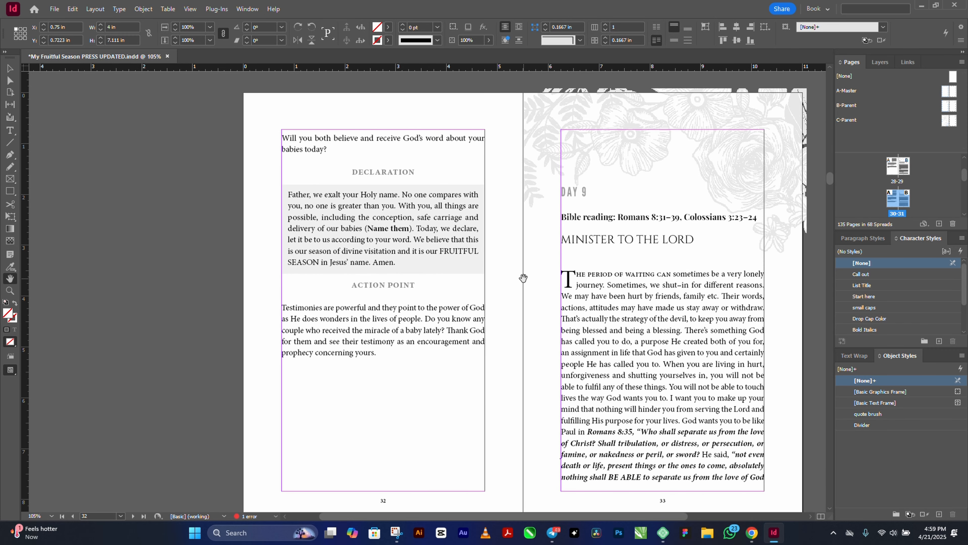
{"action": "left_click", "coordinate": [10, 69]}
Step: Place canvasNpixels_01 on page 32, position it at about X 0.155 in, Y 0.375 in, and send it behind the text
{"action": "key", "text": "ctrl+d"}
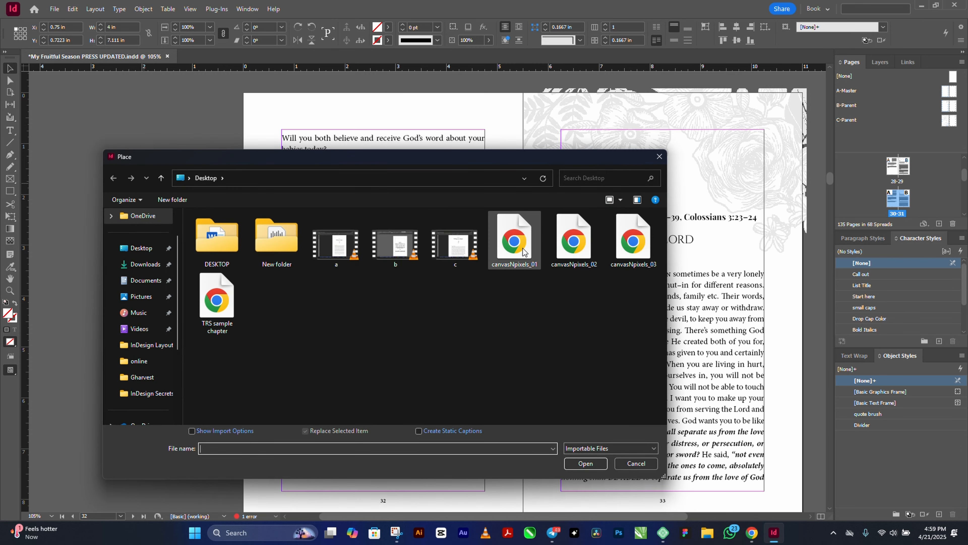
{"action": "double_click", "coordinate": [524, 251]}
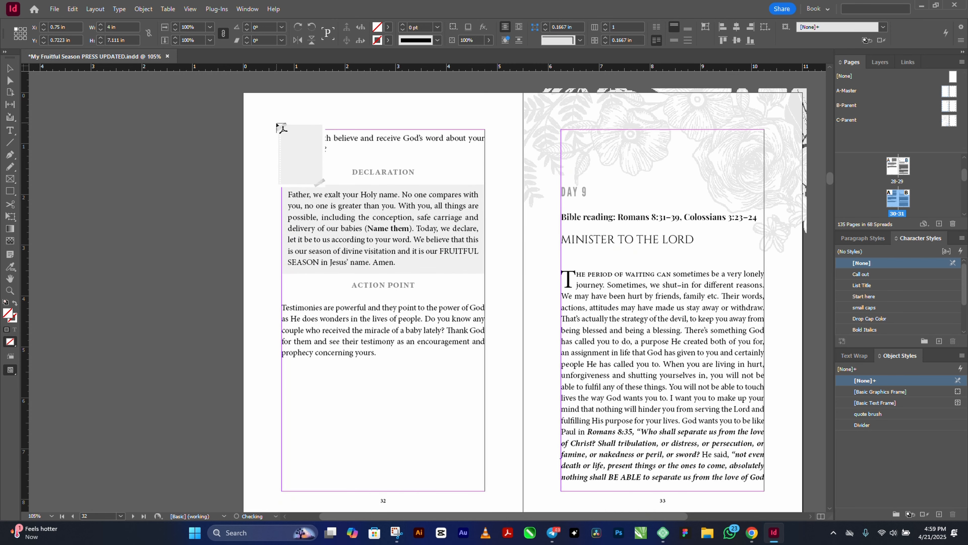
{"action": "left_click", "coordinate": [275, 126]}
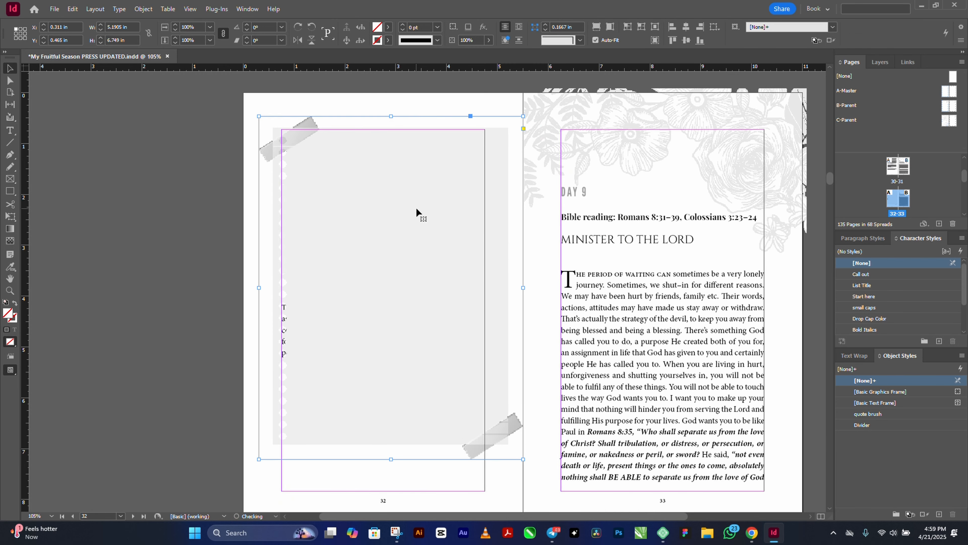
{"action": "left_click_drag", "start_coordinate": [448, 214], "coordinate": [439, 209]}
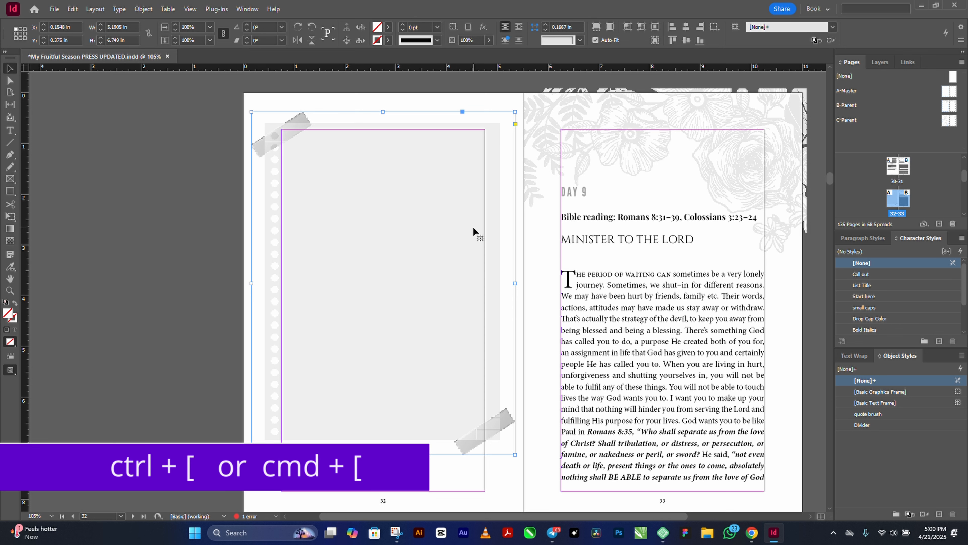
{"action": "key", "text": "ctrl+bracketleft"}
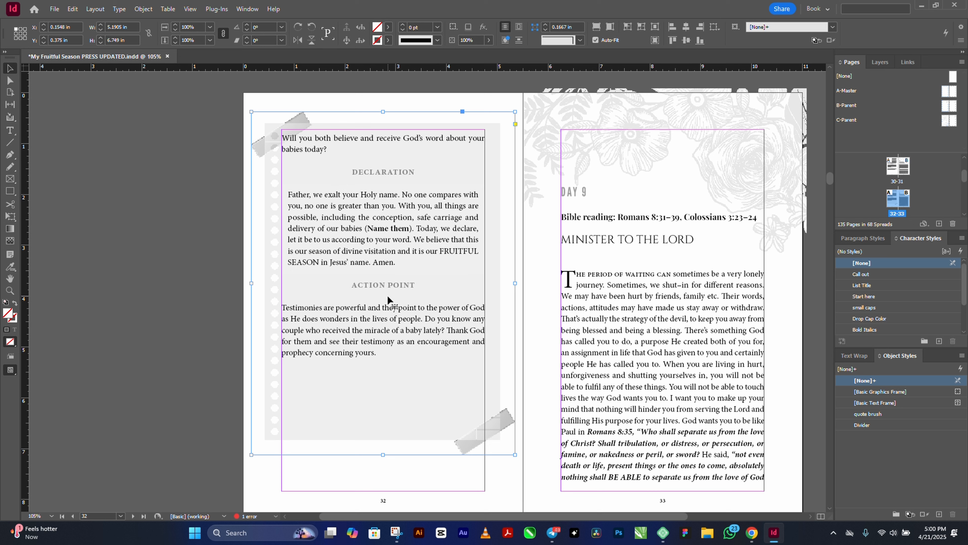
Step: Look through the following spreads and delete the notepaper graphic from page 32
{"action": "scroll", "coordinate": [387, 295], "scroll_direction": "down", "scroll_amount": 15}
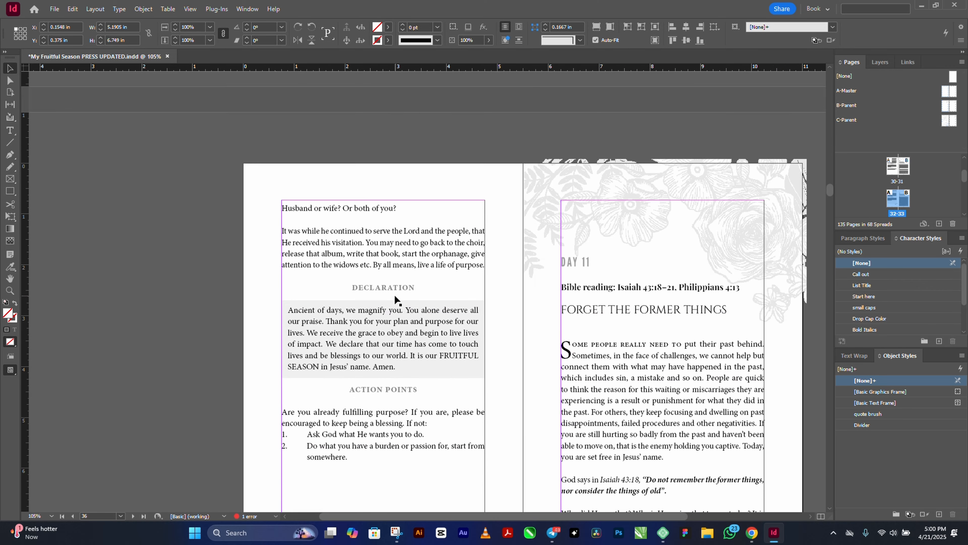
{"action": "scroll", "coordinate": [394, 294], "scroll_direction": "down", "scroll_amount": 3}
{"action": "scroll", "coordinate": [394, 293], "scroll_direction": "up", "scroll_amount": 15}
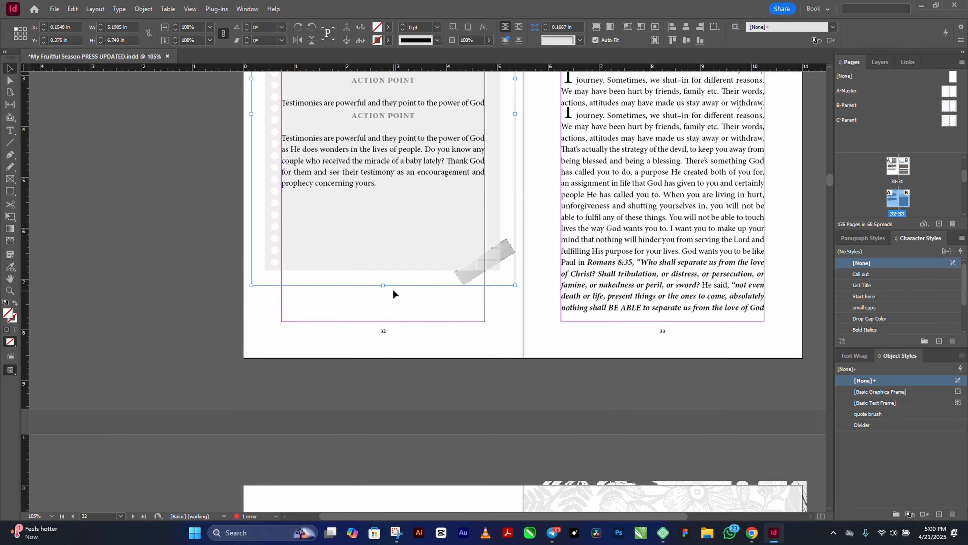
{"action": "scroll", "coordinate": [393, 293], "scroll_direction": "up", "scroll_amount": 8}
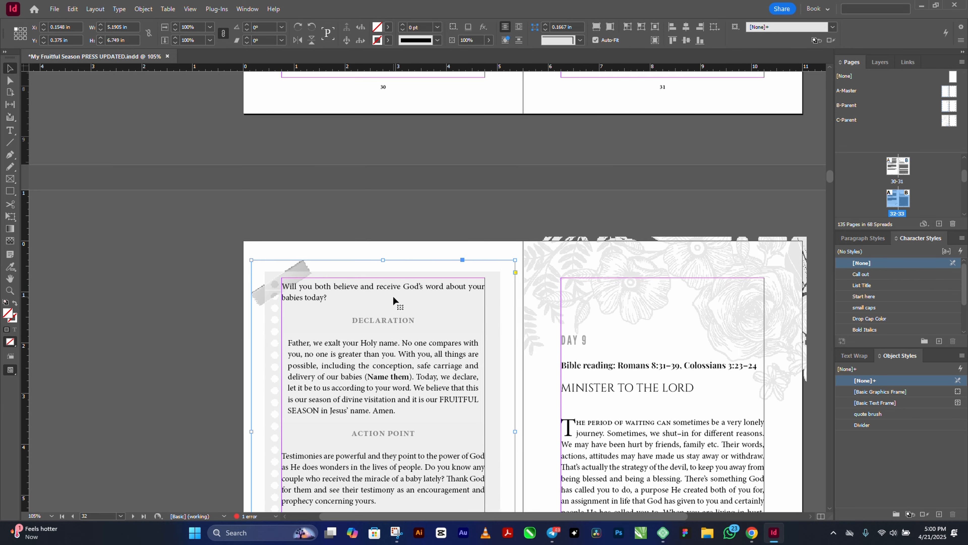
{"action": "key", "text": "Delete"}
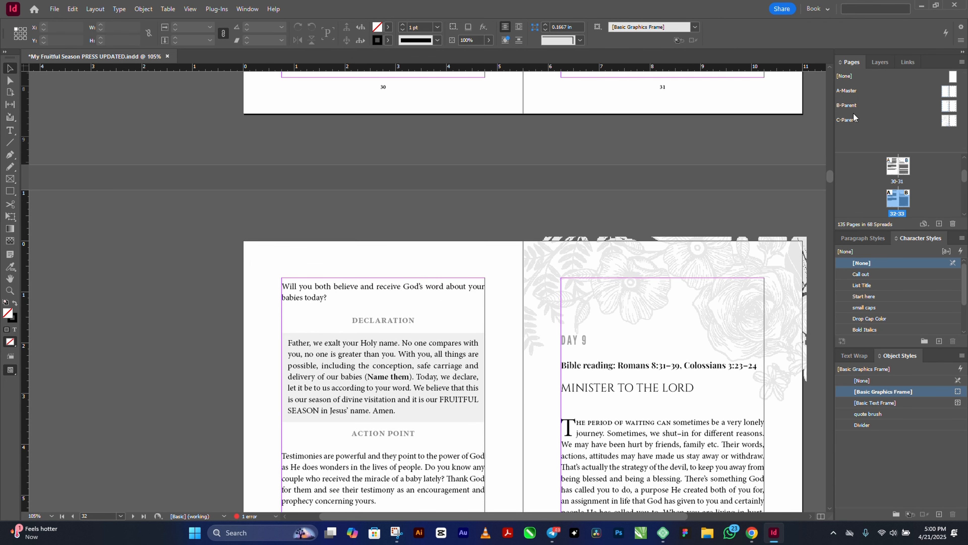
Step: Create a new parent spread and place canvasNpixels_01 on its left page at about X 0.155 in, Y 0.415 in
{"action": "right_click", "coordinate": [853, 107]}
{"action": "left_click", "coordinate": [854, 95]}
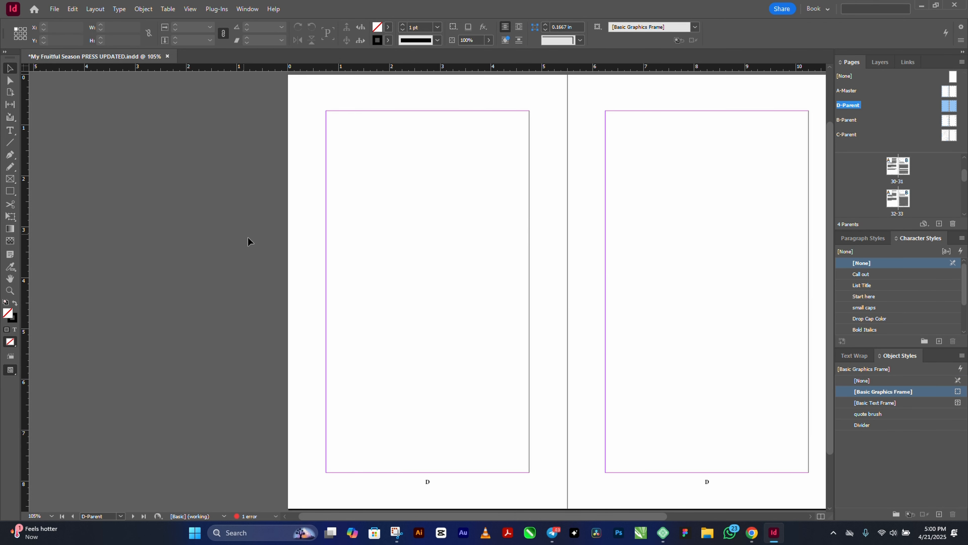
{"action": "key", "text": "ctrl+d"}
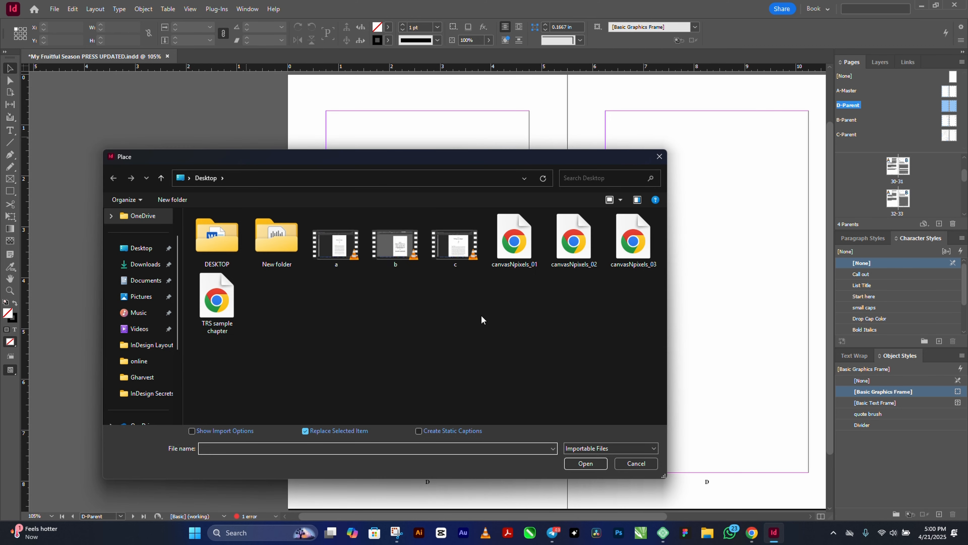
{"action": "double_click", "coordinate": [515, 240]}
{"action": "left_click", "coordinate": [310, 102]}
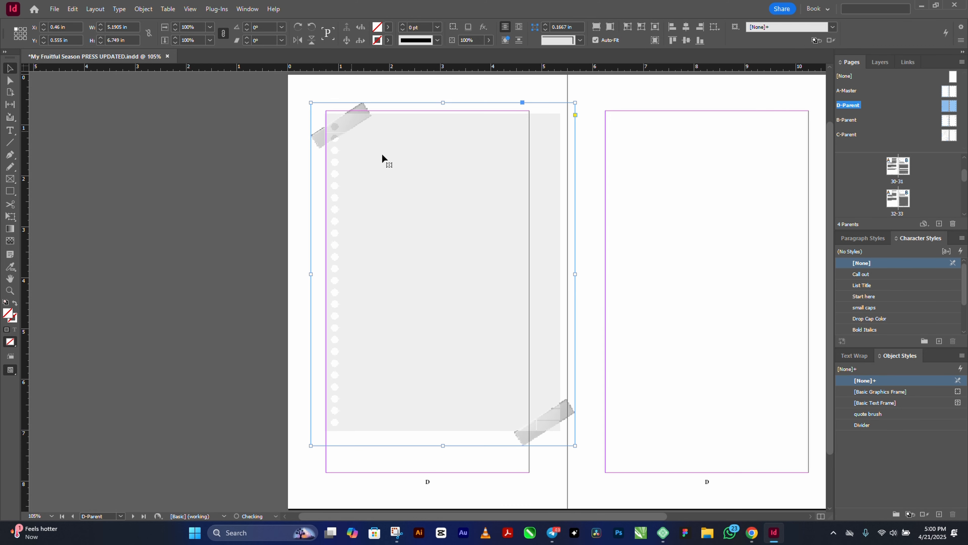
{"action": "left_click_drag", "start_coordinate": [454, 219], "coordinate": [438, 212]}
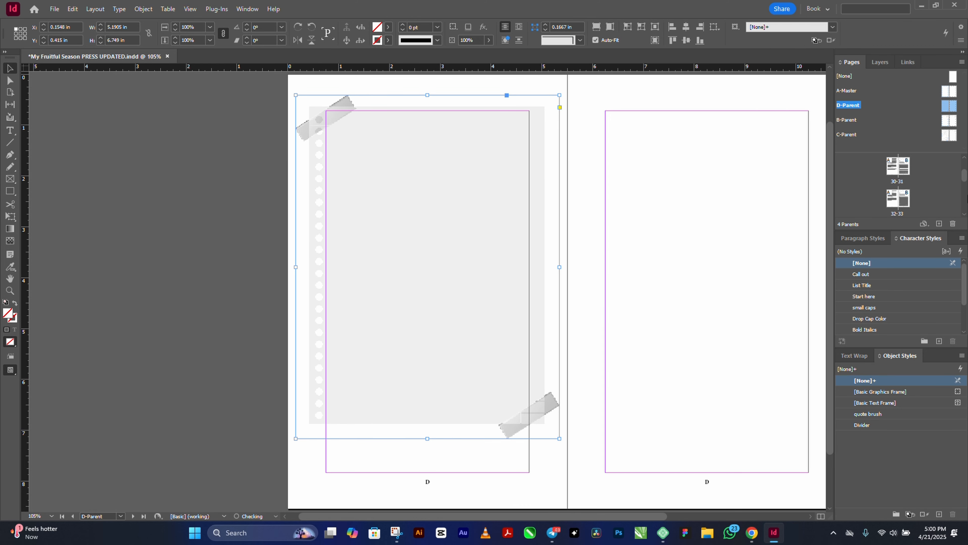
Step: Try the D-Parent notepaper background on page 32 and undo its application
{"action": "double_click", "coordinate": [896, 200]}
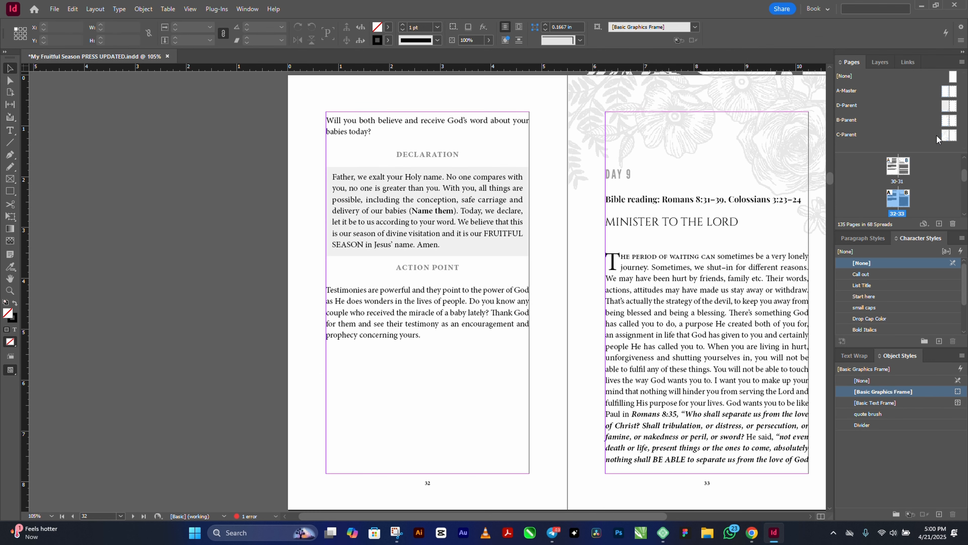
{"action": "left_click_drag", "start_coordinate": [946, 106], "coordinate": [895, 200]}
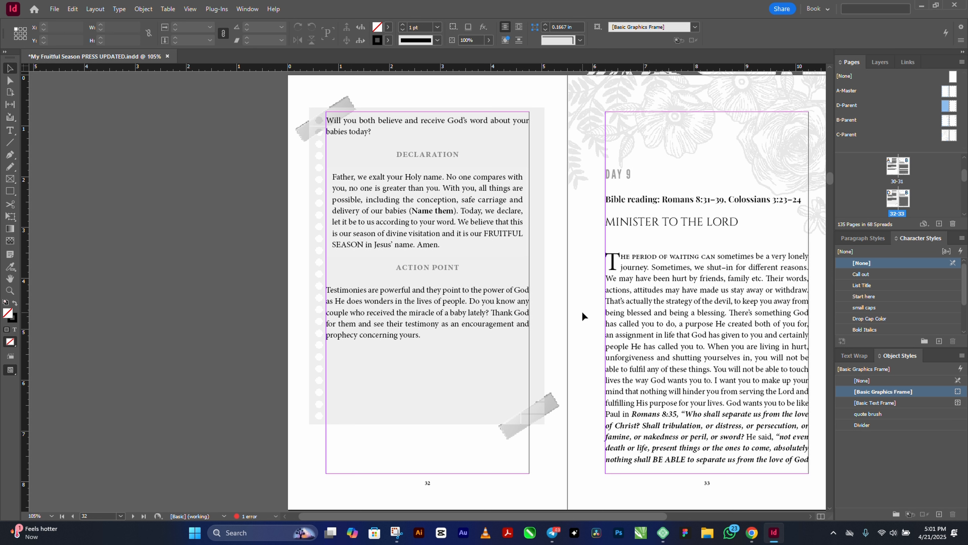
{"action": "key", "text": "ctrl+z"}
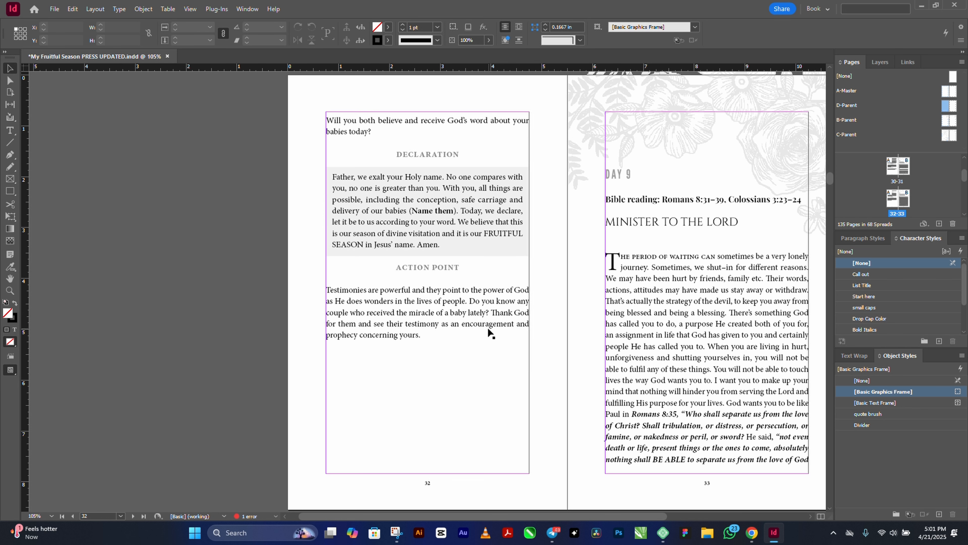
Step: Place canvasNpixels_01 on page 32 in a frame about 4 by 5.2 in and move it down over the page's lower half
{"action": "key", "text": "ctrl+d"}
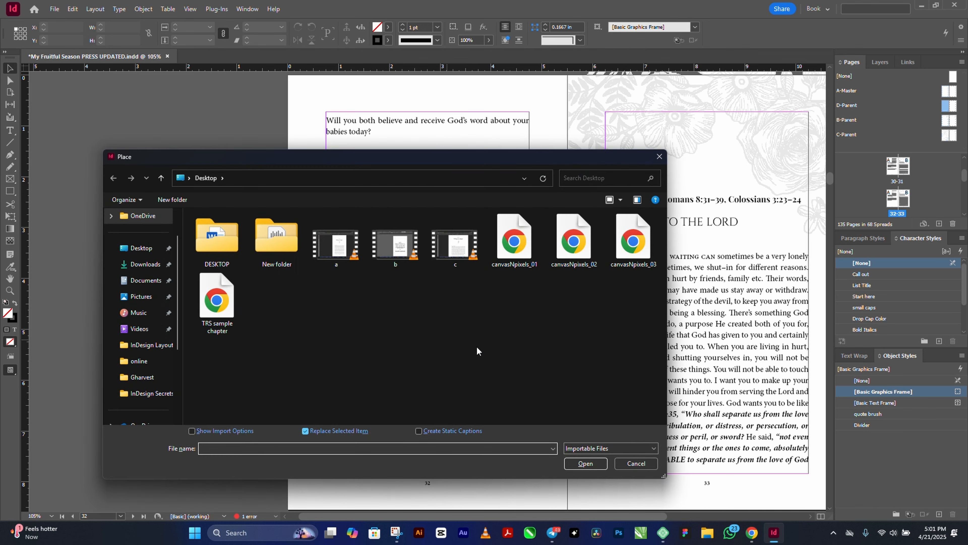
{"action": "left_click", "coordinate": [502, 227]}
{"action": "double_click", "coordinate": [502, 227]}
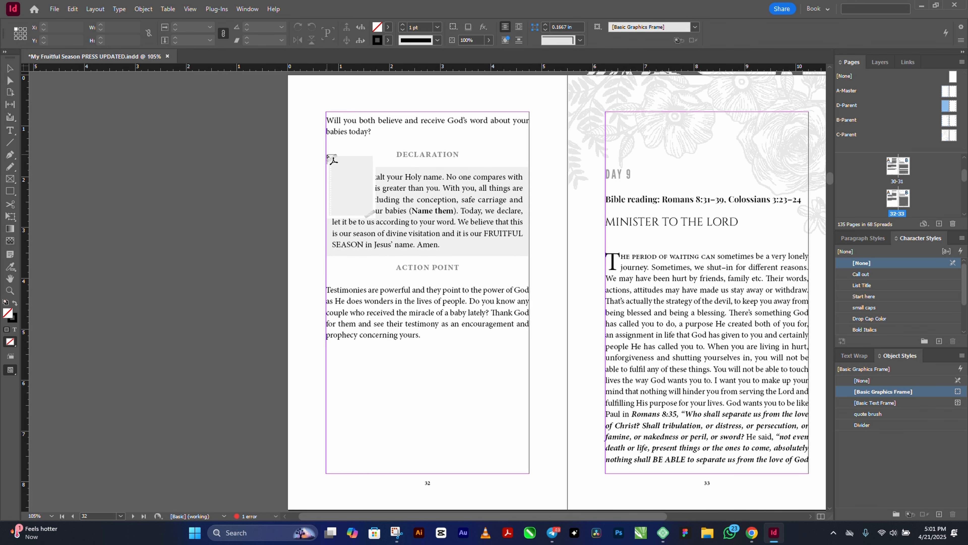
{"action": "left_click_drag", "start_coordinate": [327, 153], "coordinate": [530, 417]}
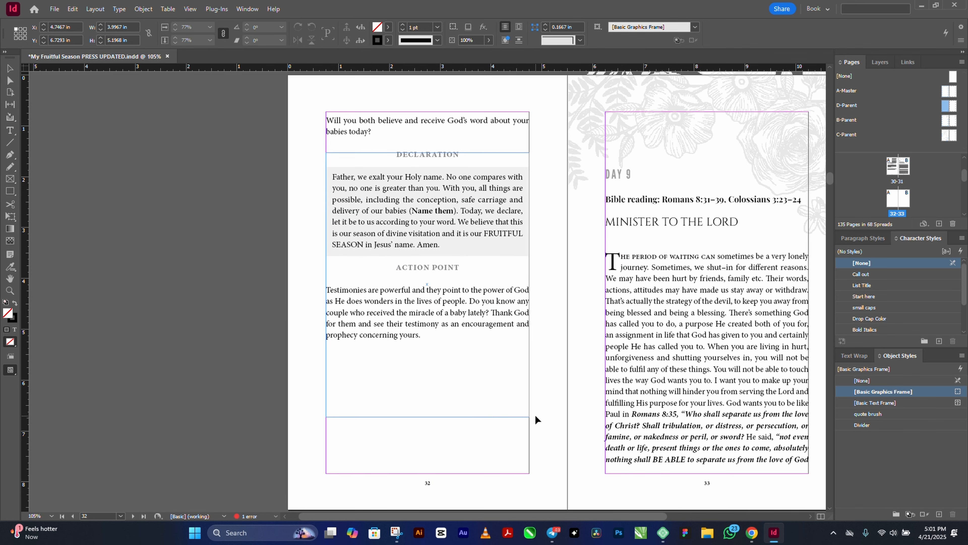
{"action": "left_click_drag", "start_coordinate": [442, 231], "coordinate": [443, 373]}
{"action": "double_click", "coordinate": [387, 157]}
{"action": "scroll", "coordinate": [454, 281], "scroll_direction": "down", "scroll_amount": 3}
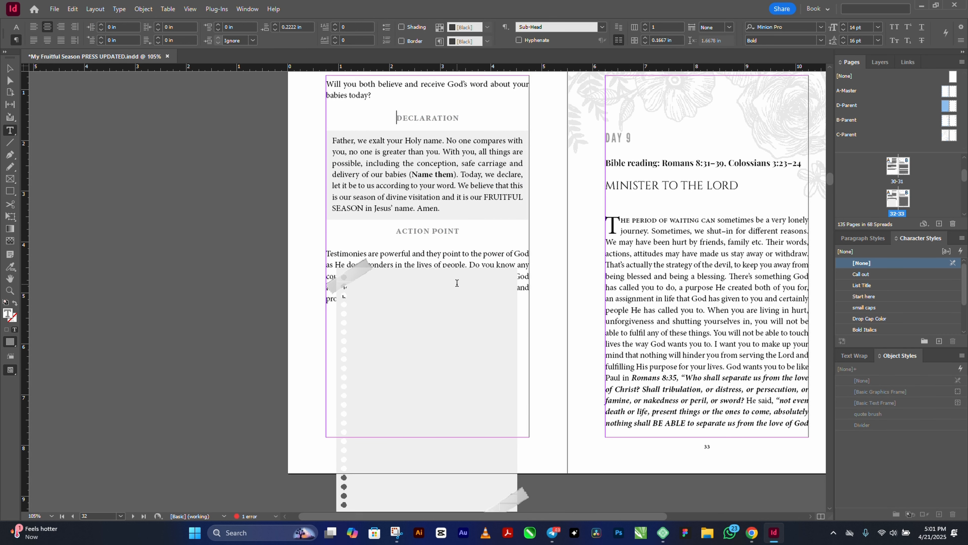
{"action": "left_click", "coordinate": [9, 69]}
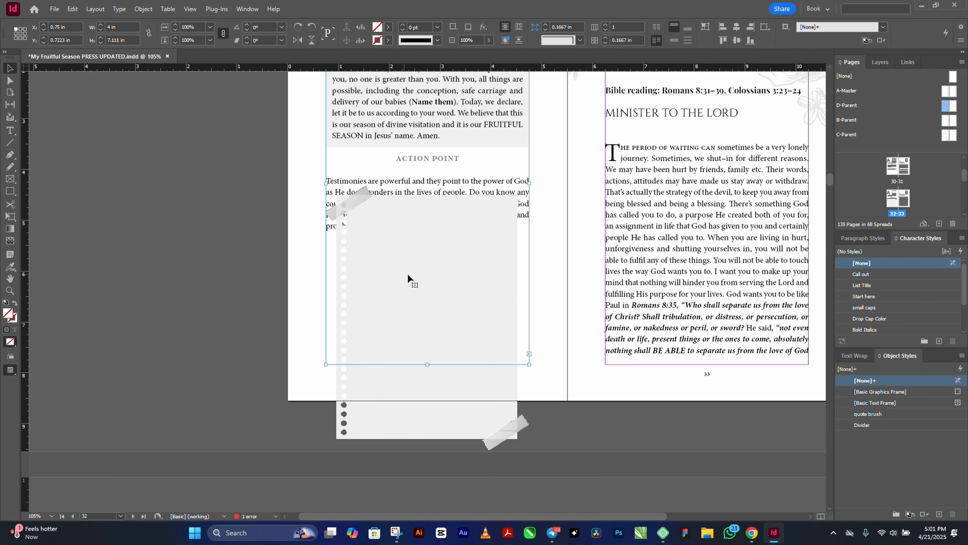
Step: Move the notepaper graphic on page 32 sideways to uncover the Declaration and Action Point text
{"action": "left_click_drag", "start_coordinate": [409, 275], "coordinate": [310, 275]}
{"action": "key", "text": "ctrl+z"}
{"action": "left_click", "coordinate": [505, 415]}
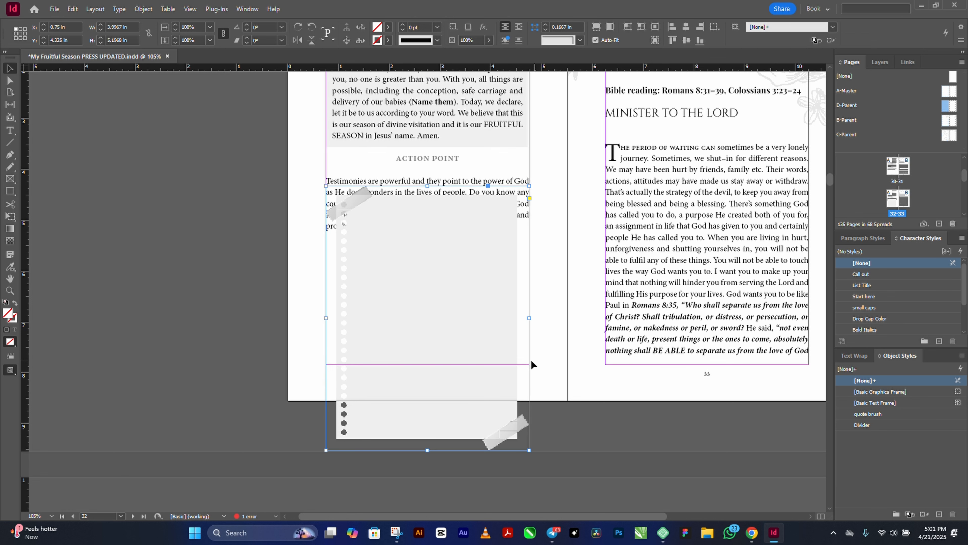
{"action": "left_click_drag", "start_coordinate": [505, 416], "coordinate": [621, 414]}
Step: Copy the Declaration and Action Point sections with their headings from page 32 and delete them from the text frame
{"action": "scroll", "coordinate": [620, 413], "scroll_direction": "up", "scroll_amount": 4}
{"action": "key", "text": "t"}
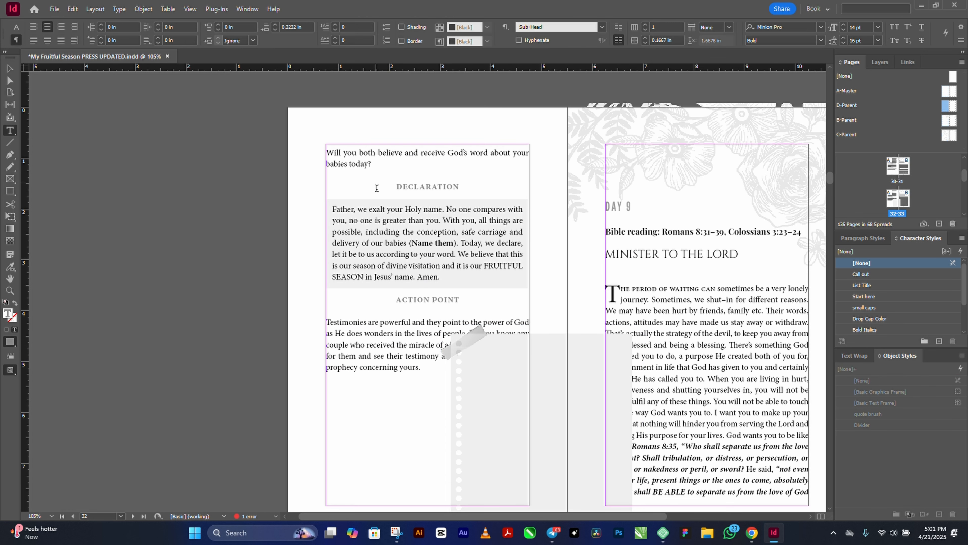
{"action": "left_click_drag", "start_coordinate": [376, 187], "coordinate": [424, 369]}
{"action": "key", "text": "ctrl+c"}
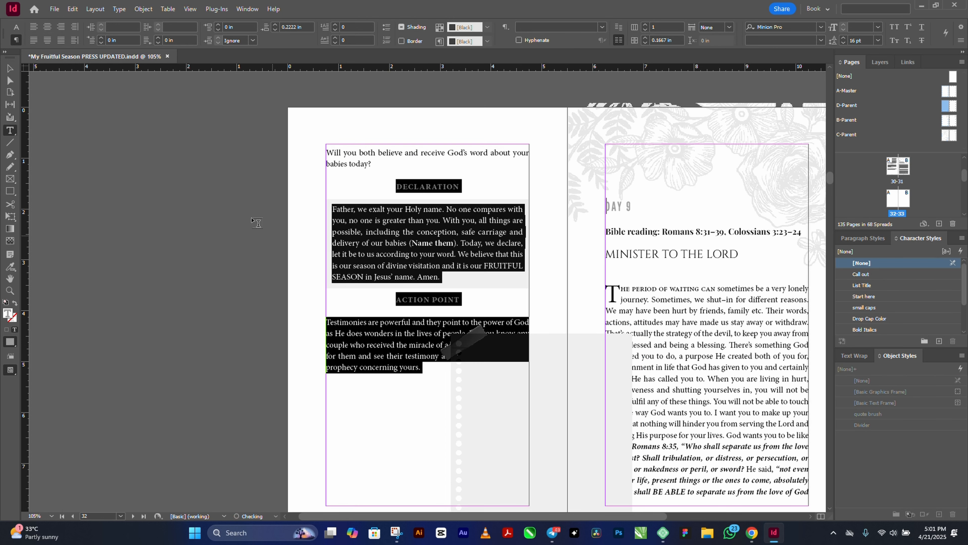
{"action": "key", "text": "Delete"}
Step: Move the notepaper graphic onto the pasteboard beside page 32
{"action": "left_click", "coordinate": [10, 68]}
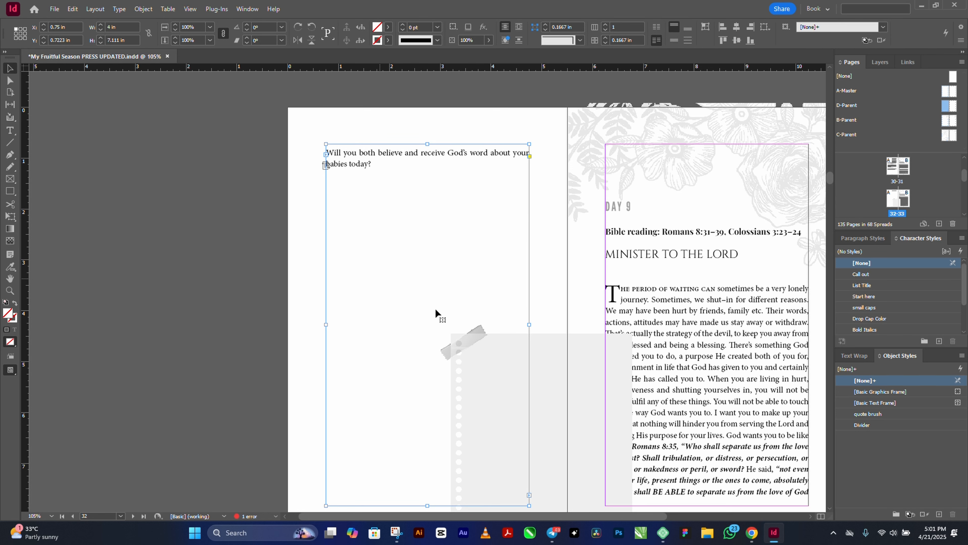
{"action": "left_click_drag", "start_coordinate": [567, 354], "coordinate": [212, 223]}
{"action": "left_click", "coordinate": [170, 143]}
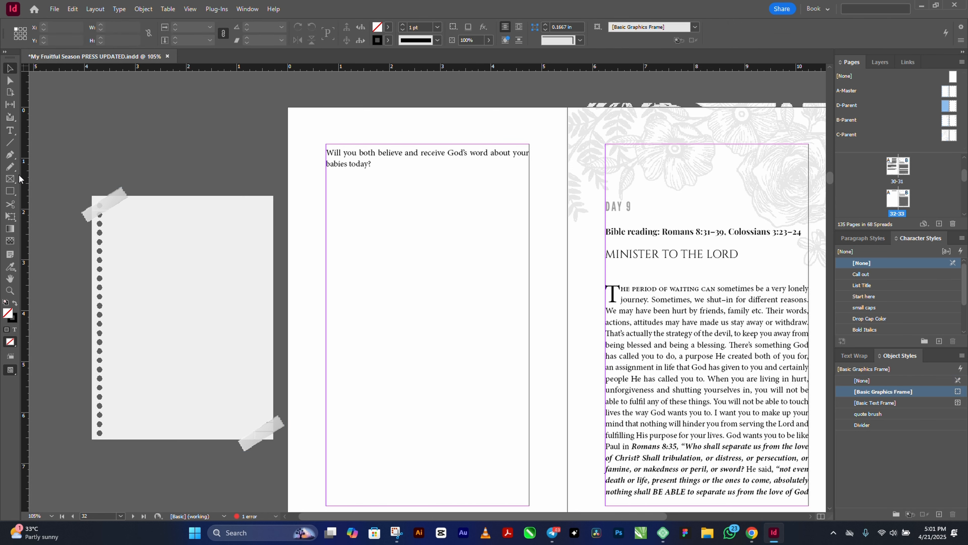
Step: Draw a frame about 2.9 by 4.11 in over the notepaper and paste the copied Declaration and Action Point text into it
{"action": "left_click", "coordinate": [9, 178]}
{"action": "left_click_drag", "start_coordinate": [111, 215], "coordinate": [259, 425]}
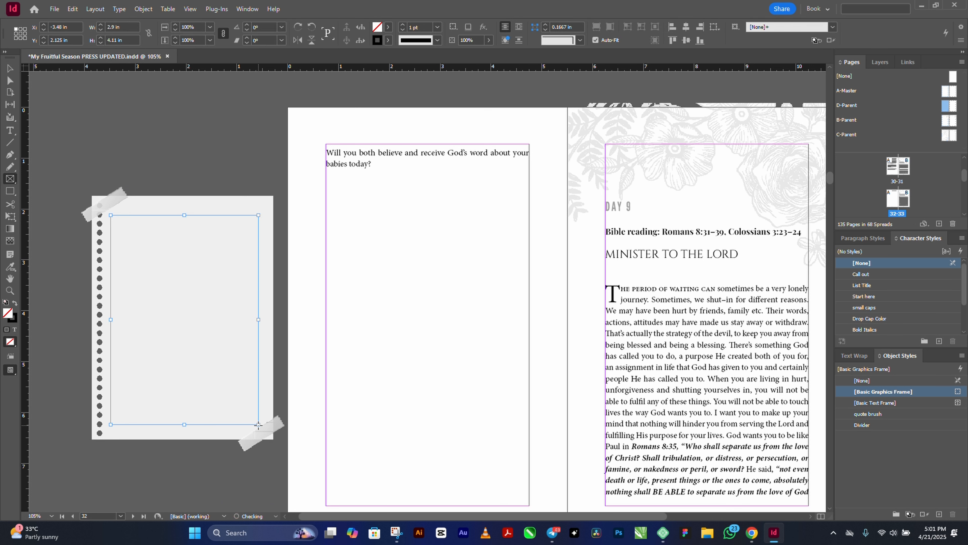
{"action": "left_click", "coordinate": [9, 130]}
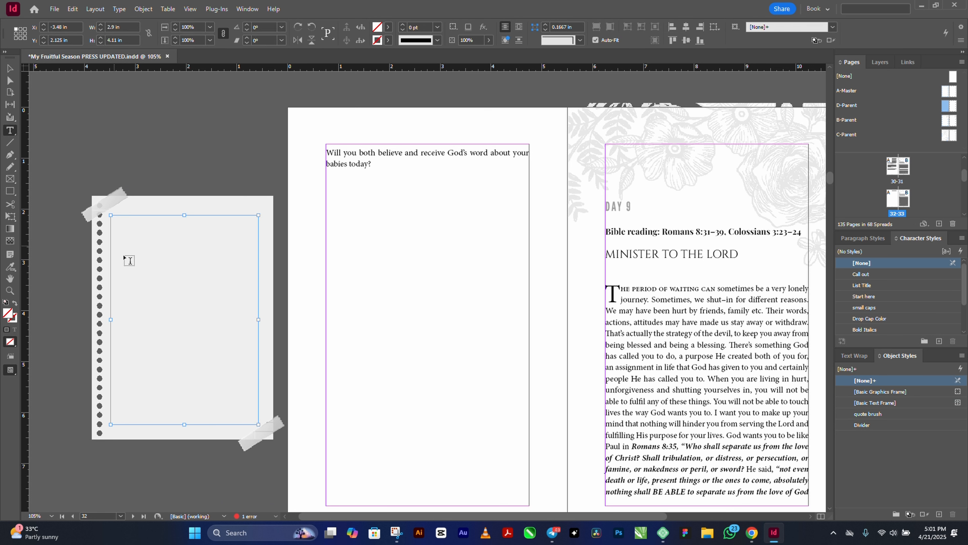
{"action": "left_click", "coordinate": [150, 234]}
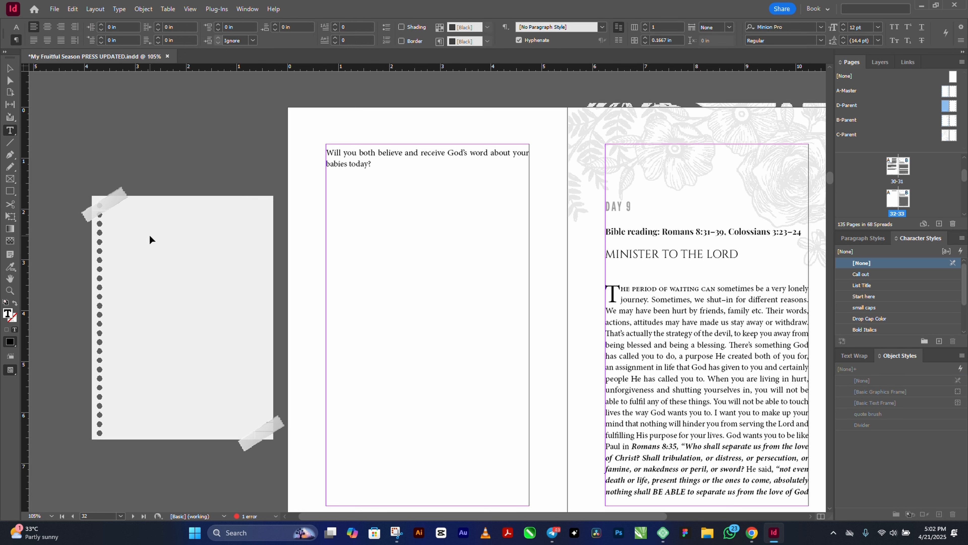
{"action": "key", "text": "ctrl+v"}
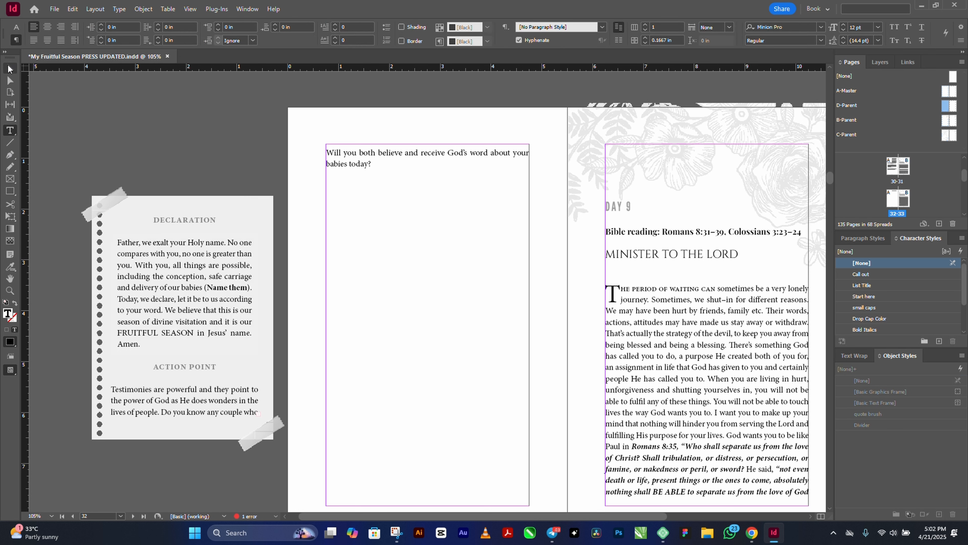
Step: Enlarge the notepaper to about 5.71 in tall and its text frame to about 4.82 in tall to fit the text
{"action": "left_click", "coordinate": [10, 69]}
{"action": "left_click_drag", "start_coordinate": [184, 425], "coordinate": [184, 437]}
{"action": "left_click_drag", "start_coordinate": [183, 215], "coordinate": [183, 206]}
{"action": "left_click", "coordinate": [202, 197]}
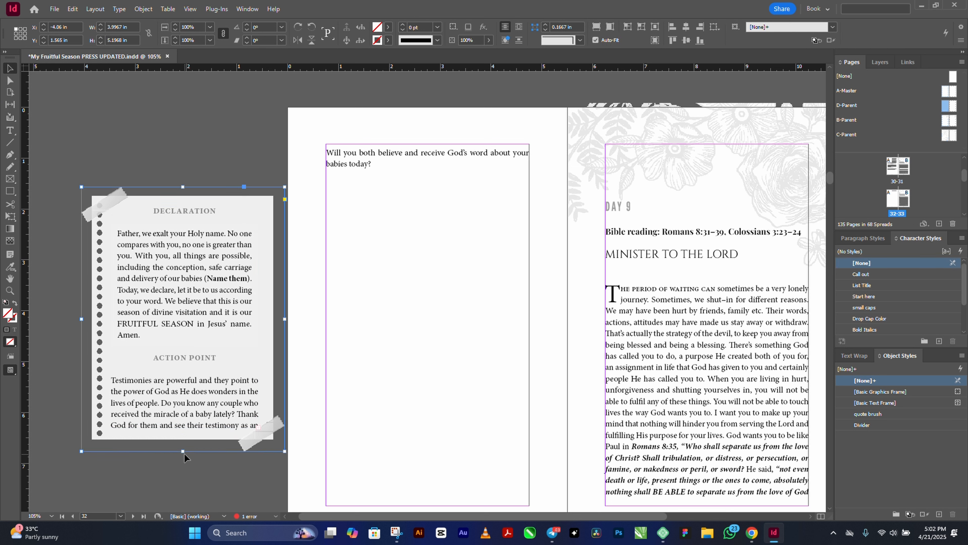
{"action": "left_click_drag", "start_coordinate": [184, 454], "coordinate": [185, 477]}
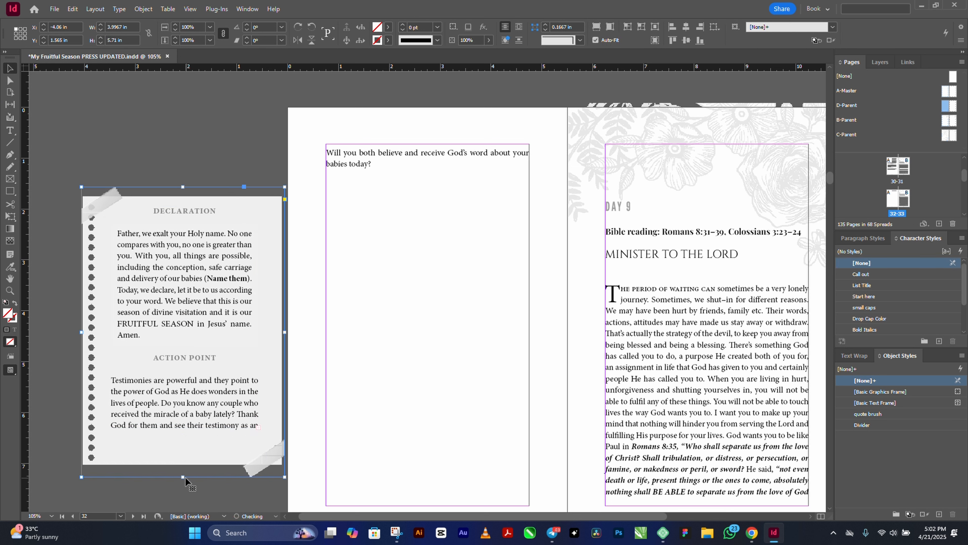
{"action": "left_click", "coordinate": [192, 411]}
{"action": "mouse_move", "coordinate": [186, 438]}
{"action": "left_mouse_down"}
{"action": "mouse_move", "coordinate": [186, 459]}
{"action": "mouse_move", "coordinate": [186, 451]}
{"action": "left_mouse_up"}
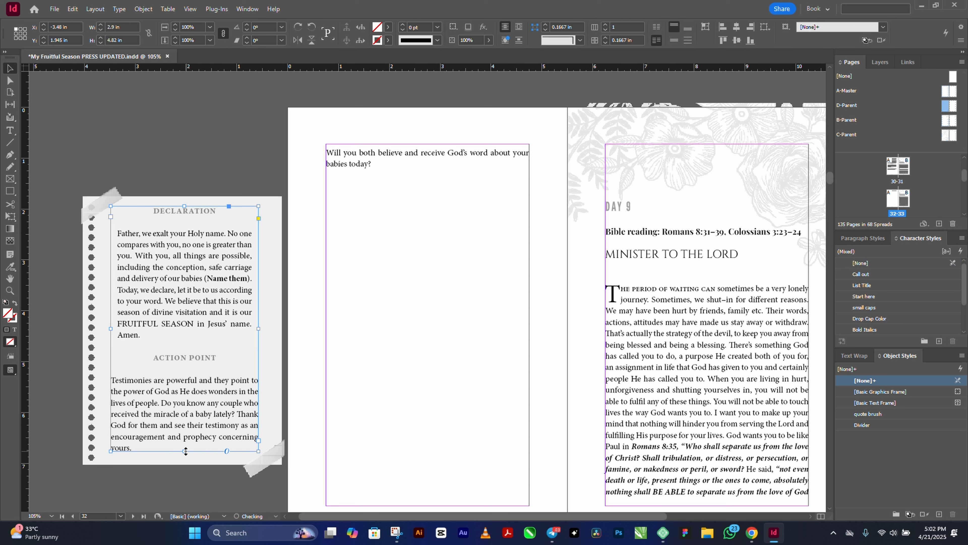
Step: Center the text frame horizontally and vertically on the notepaper and group the two objects
{"action": "left_click", "coordinate": [270, 207], "text": "shift"}
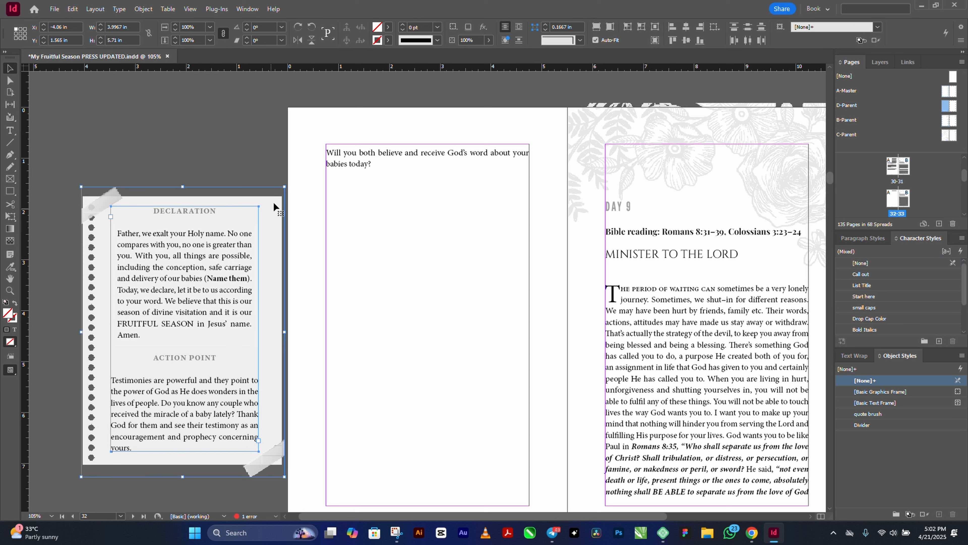
{"action": "left_click", "coordinate": [686, 40]}
{"action": "left_click", "coordinate": [687, 41]}
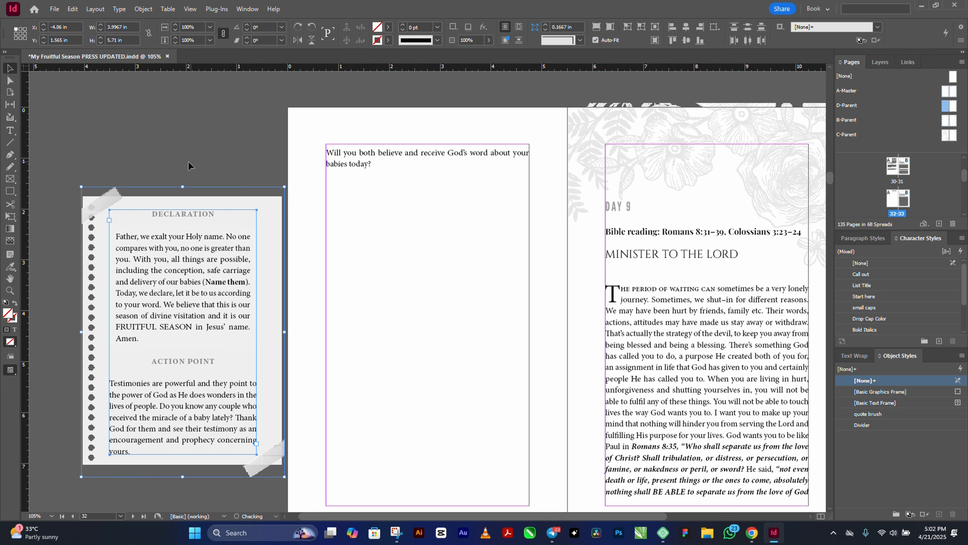
{"action": "key", "text": "ctrl+g"}
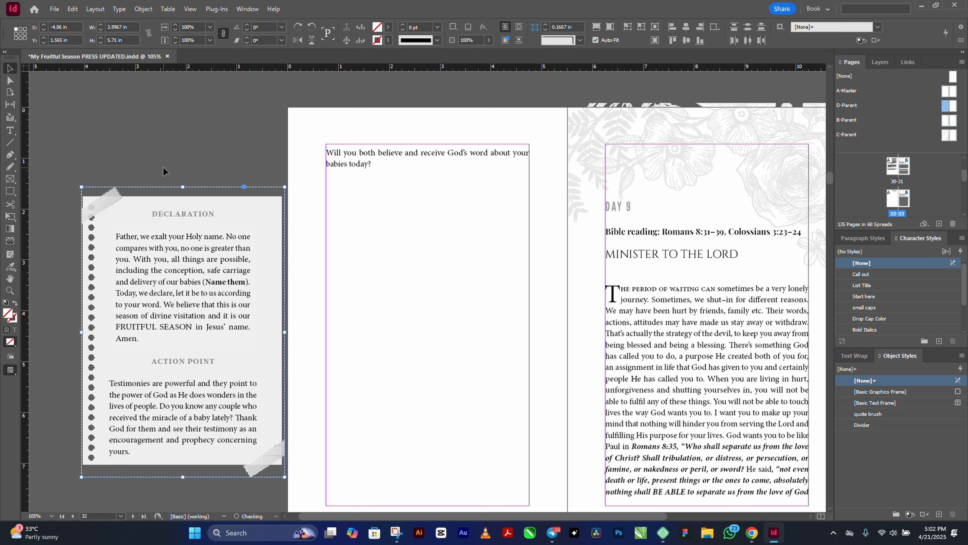
Step: Cut the notepaper group and paste it into the page 32 text frame below the opening paragraph
{"action": "key", "text": "ctrl+x"}
{"action": "double_click", "coordinate": [409, 179]}
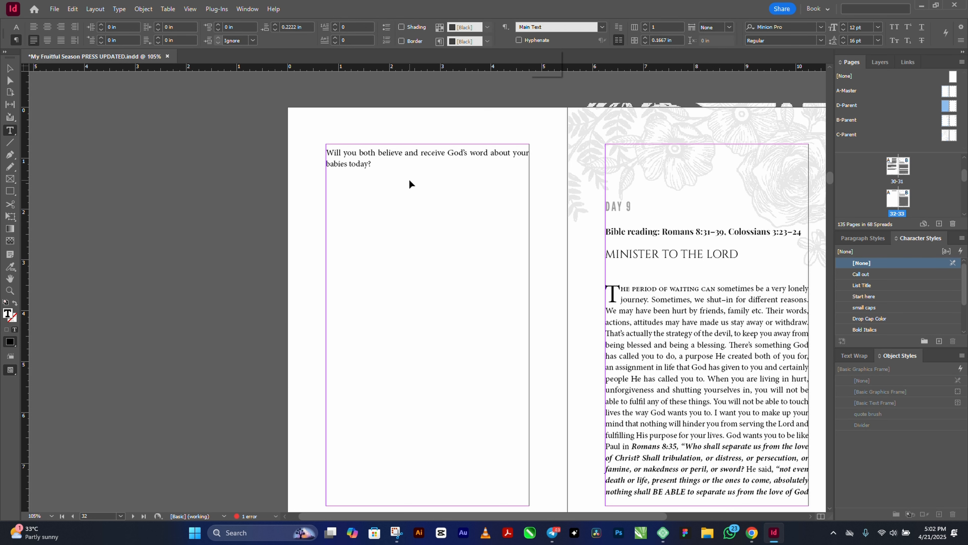
{"action": "key", "text": "ctrl+v"}
{"action": "key", "text": "Escape"}
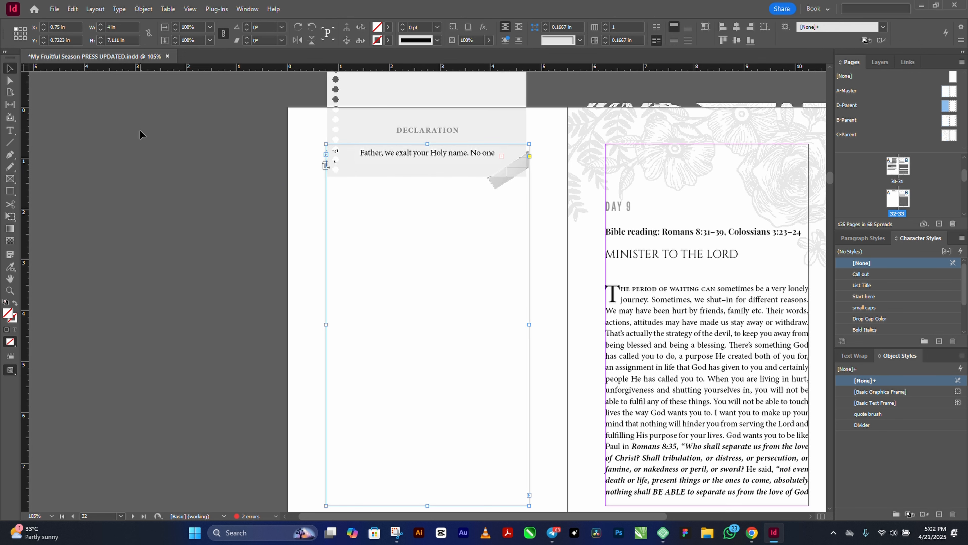
Step: Set the anchored notepaper group's position to Above Line with Center alignment
{"action": "left_click", "coordinate": [140, 134]}
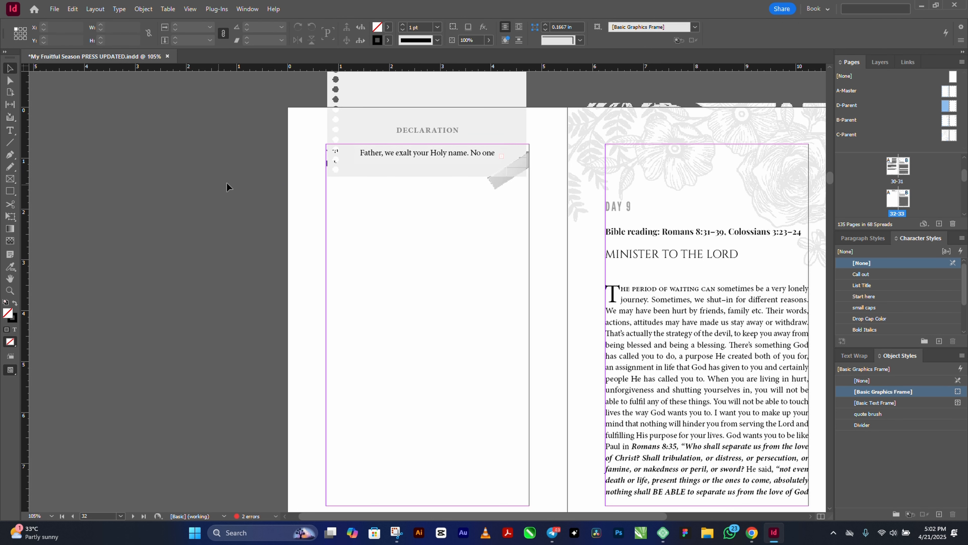
{"action": "left_click", "coordinate": [385, 98]}
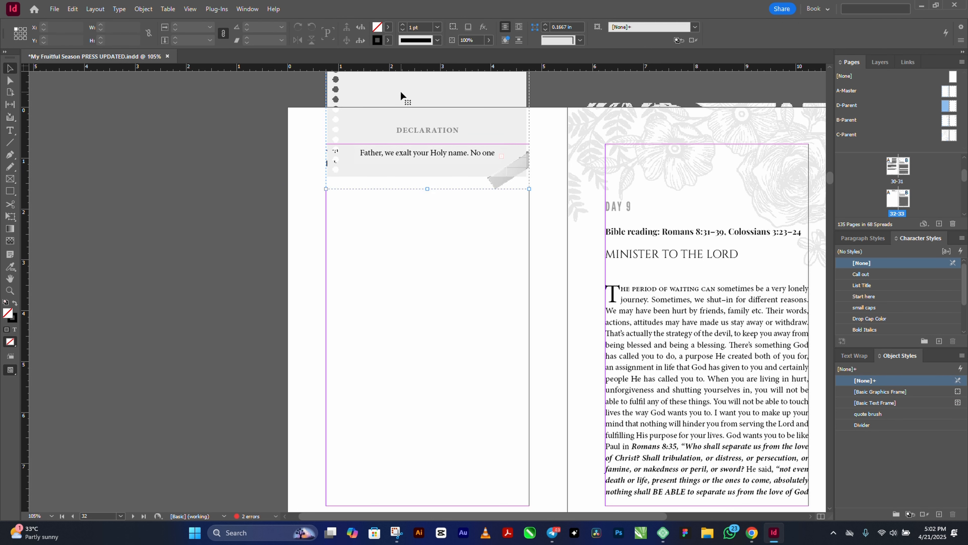
{"action": "left_click", "coordinate": [143, 9]}
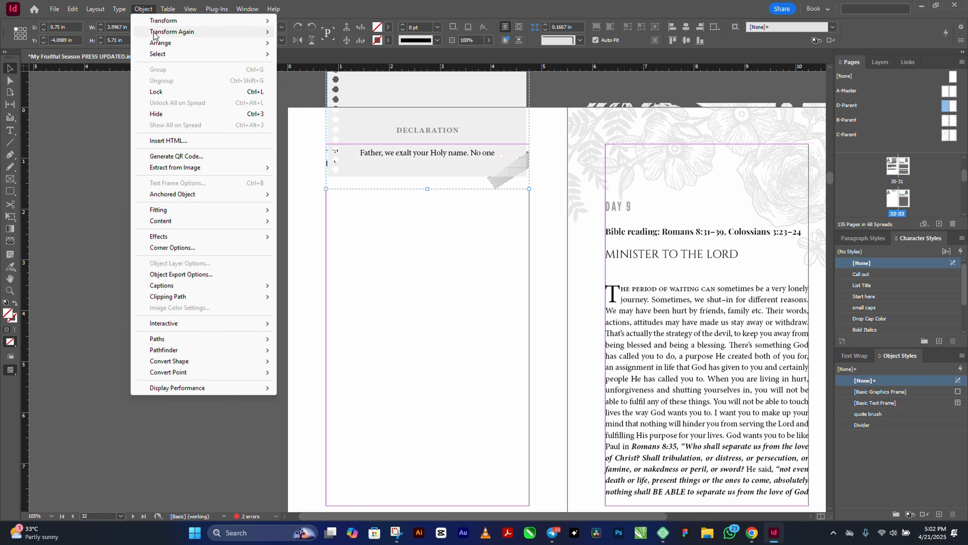
{"action": "mouse_move", "coordinate": [204, 194]}
{"action": "left_click", "coordinate": [305, 193]}
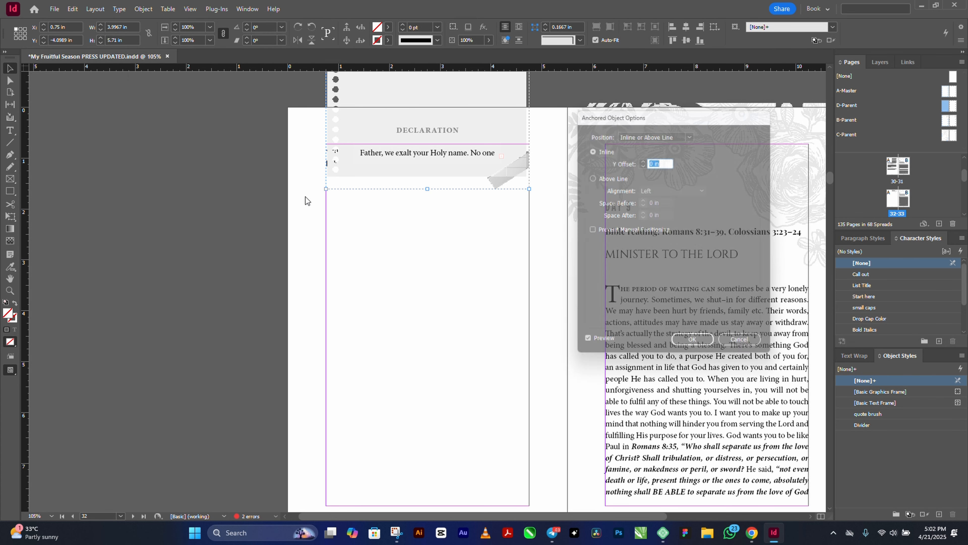
{"action": "left_click", "coordinate": [603, 175]}
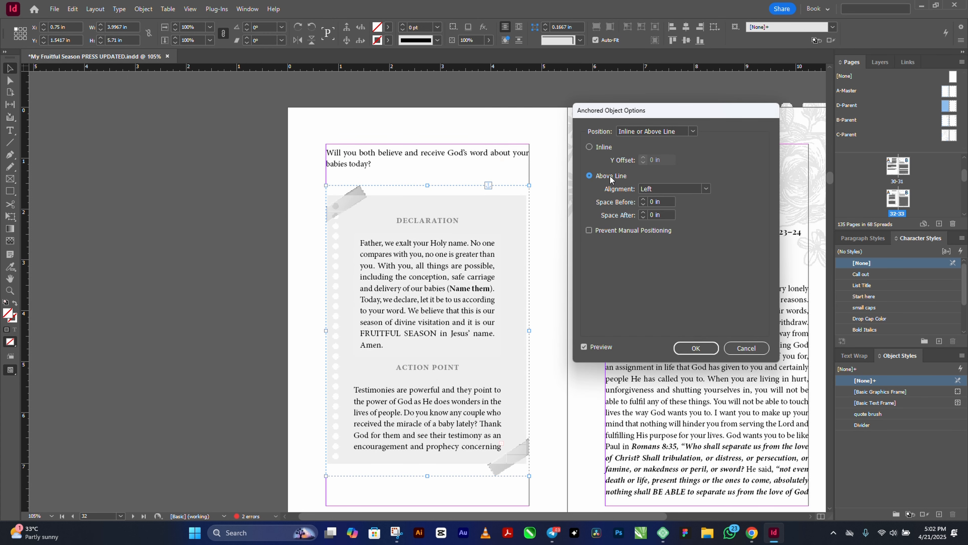
{"action": "left_click", "coordinate": [674, 189]}
{"action": "left_click", "coordinate": [679, 210]}
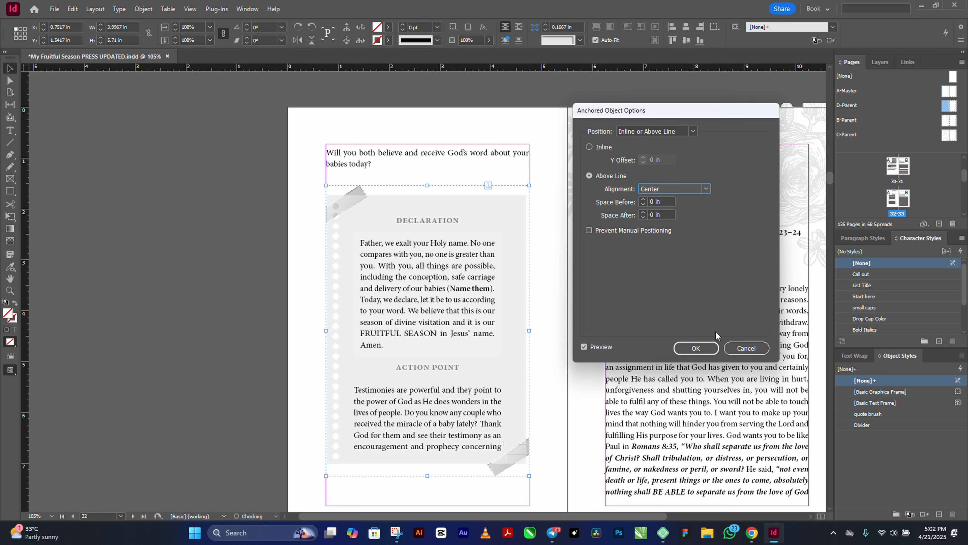
{"action": "left_click", "coordinate": [706, 349]}
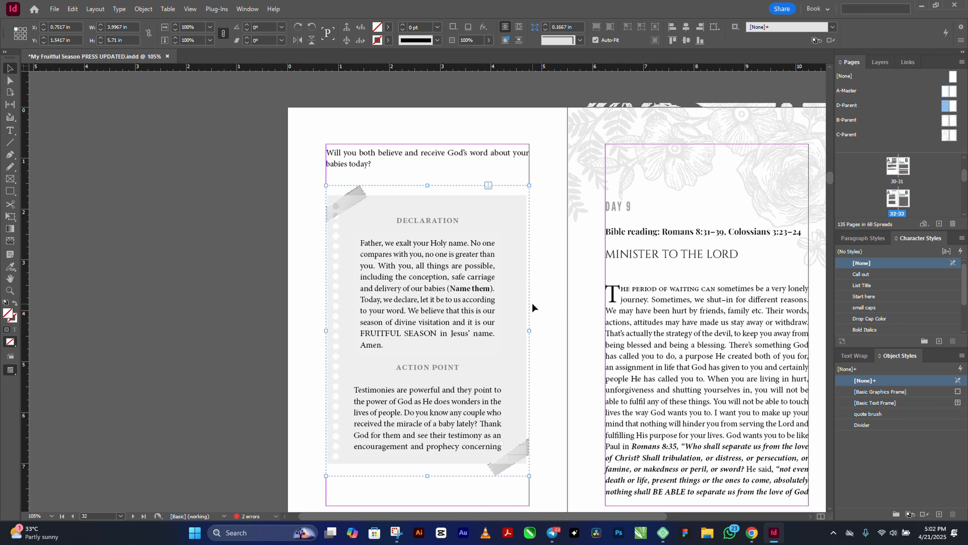
Step: Delete the paragraph beginning "Wow!" from page 31 and check the notepaper group on page 32
{"action": "double_click", "coordinate": [729, 352]}
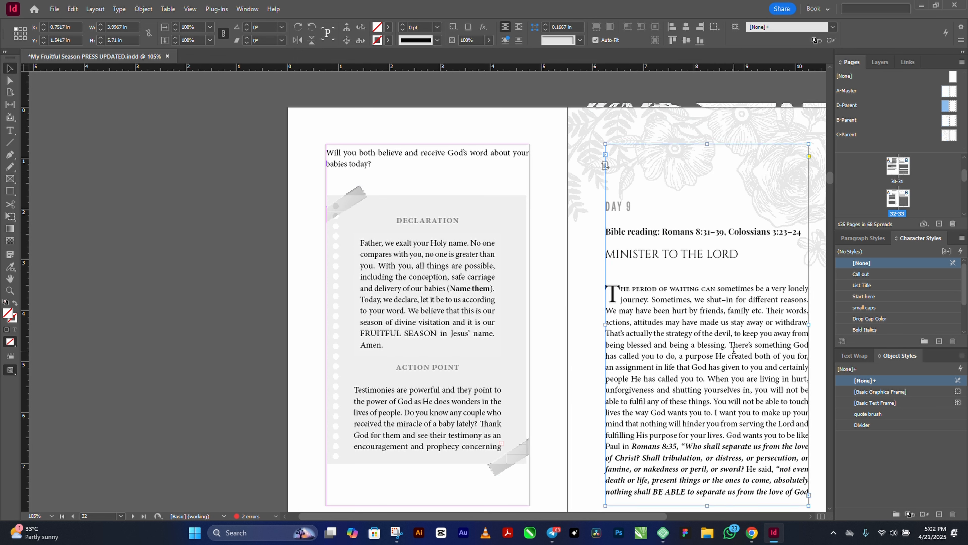
{"action": "left_click_drag", "start_coordinate": [727, 314], "coordinate": [777, 459]}
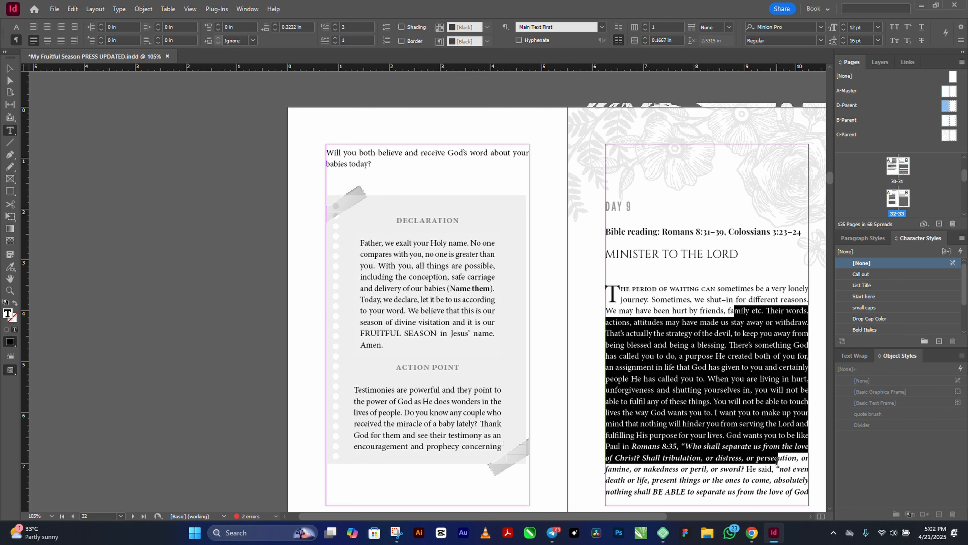
{"action": "scroll", "coordinate": [615, 320], "scroll_direction": "up", "scroll_amount": 5}
{"action": "scroll", "coordinate": [615, 319], "scroll_direction": "up", "scroll_amount": 3}
{"action": "left_click", "coordinate": [692, 248]}
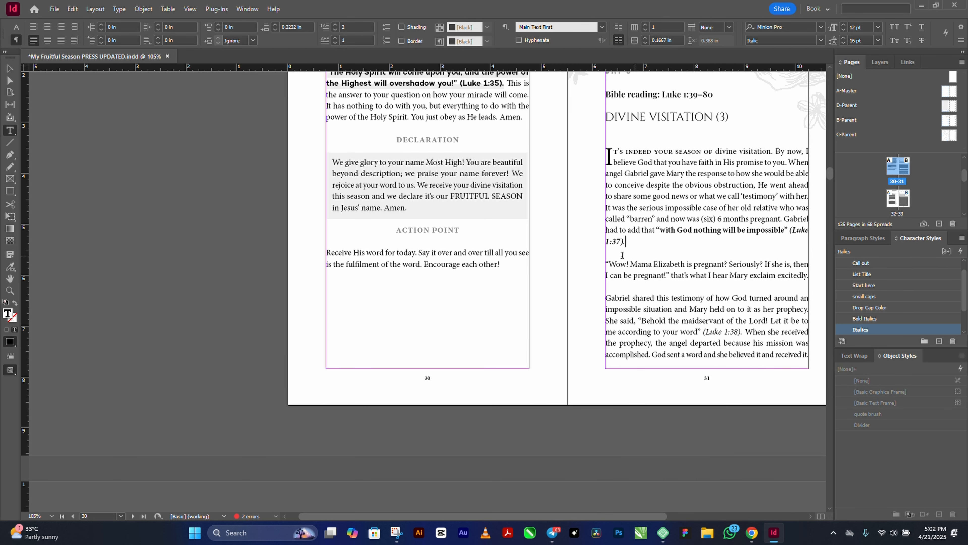
{"action": "left_click_drag", "start_coordinate": [605, 256], "coordinate": [808, 281]}
{"action": "key", "text": "BackSpace"}
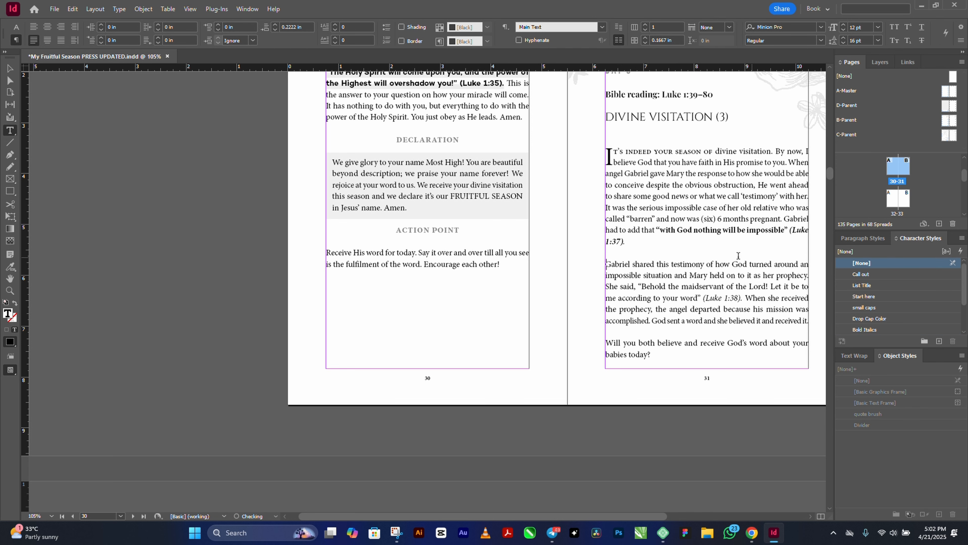
{"action": "scroll", "coordinate": [512, 286], "scroll_direction": "down", "scroll_amount": 5}
{"action": "scroll", "coordinate": [512, 290], "scroll_direction": "down", "scroll_amount": 3}
{"action": "scroll", "coordinate": [481, 312], "scroll_direction": "down", "scroll_amount": 3}
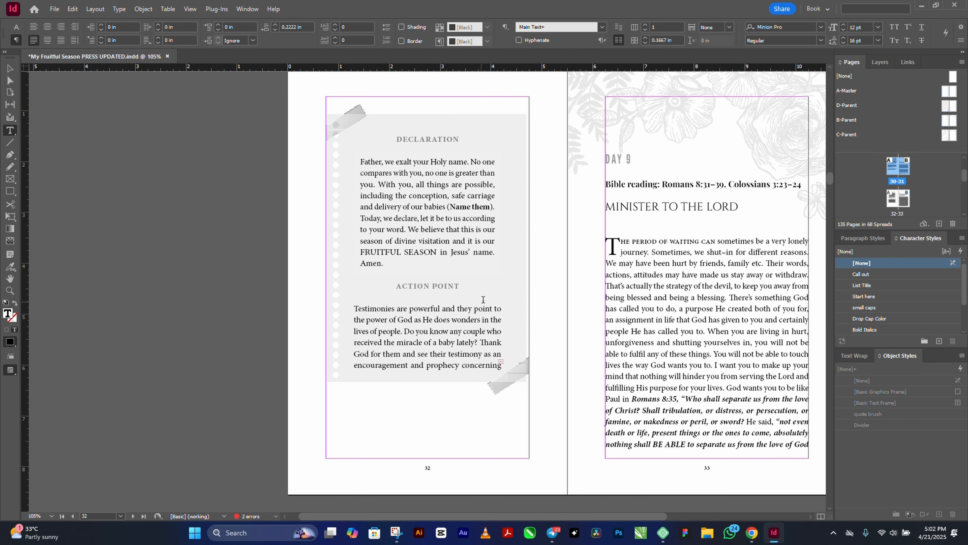
{"action": "key", "text": "Escape"}
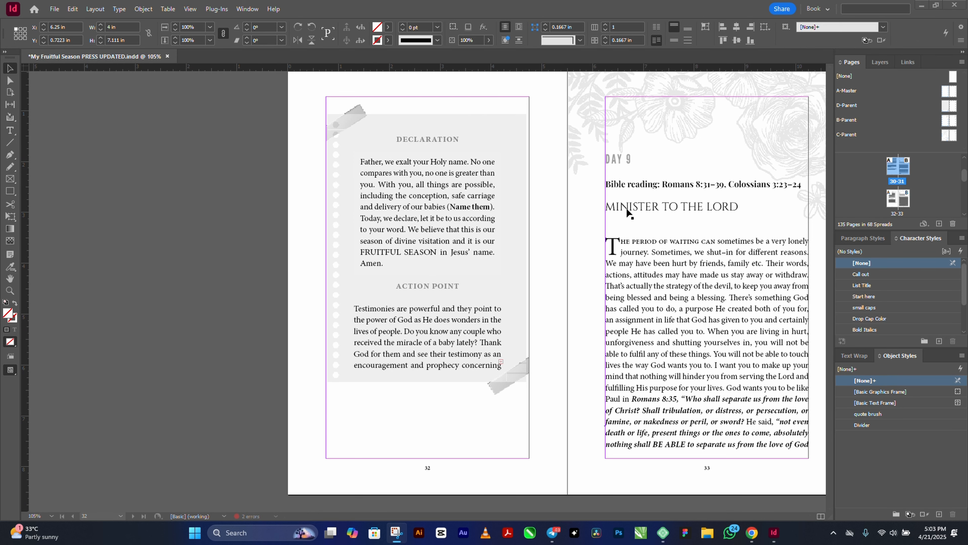